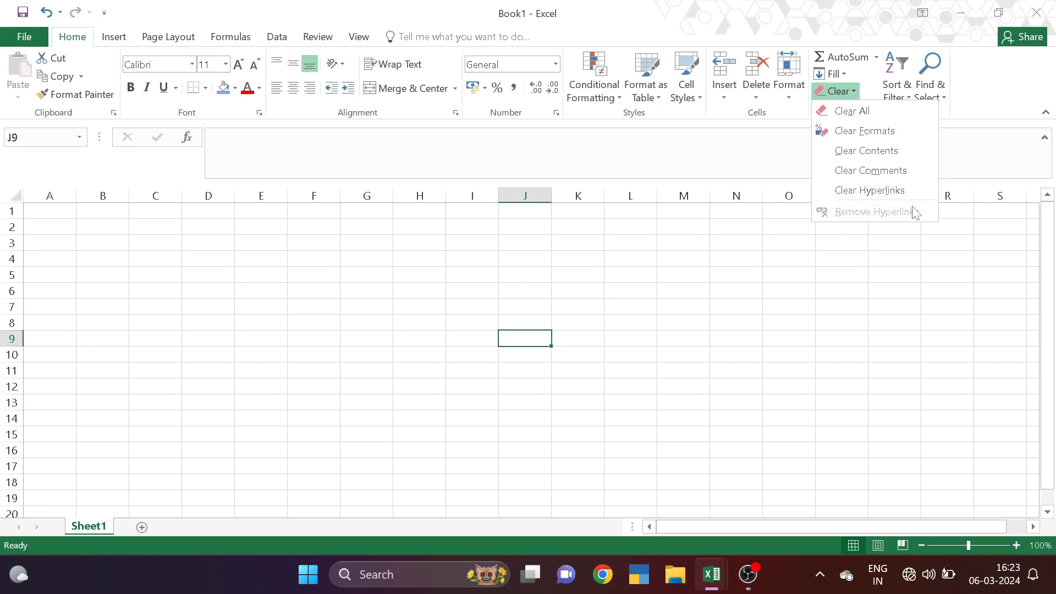
pyautogui.click(883, 191)
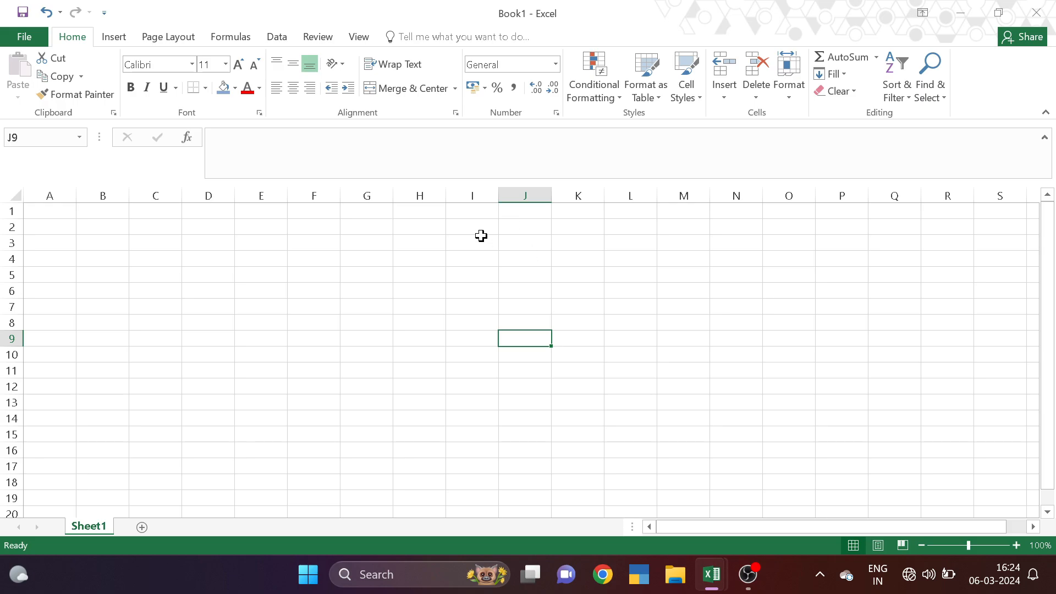
pyautogui.click(342, 308)
pyautogui.keyDown('ctrl'); pyautogui.scroll(12, 306, 350); pyautogui.keyUp('ctrl')
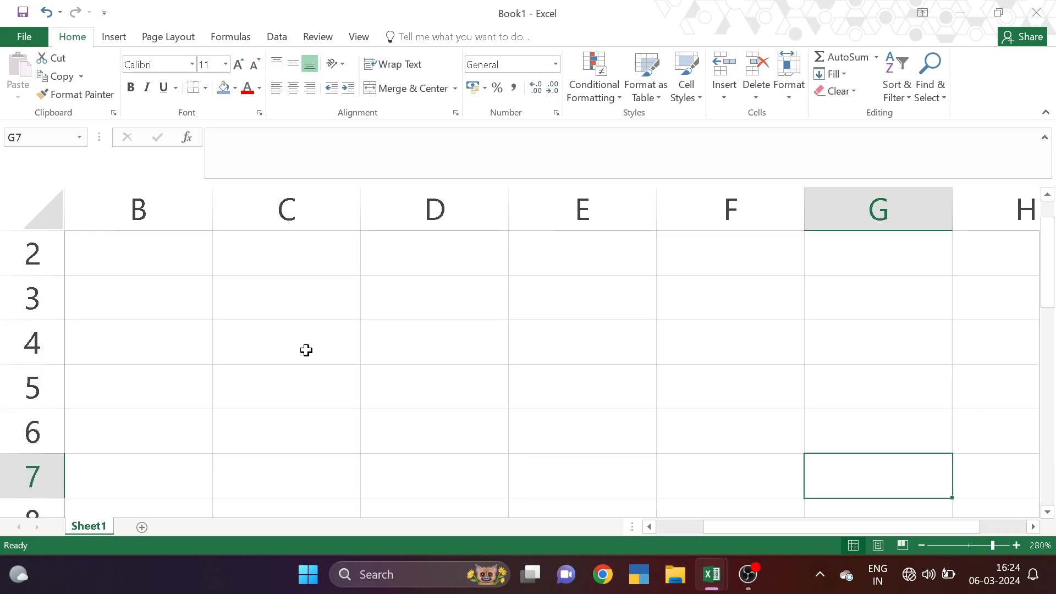
pyautogui.click(294, 302)
pyautogui.click(394, 302)
pyautogui.click(398, 347)
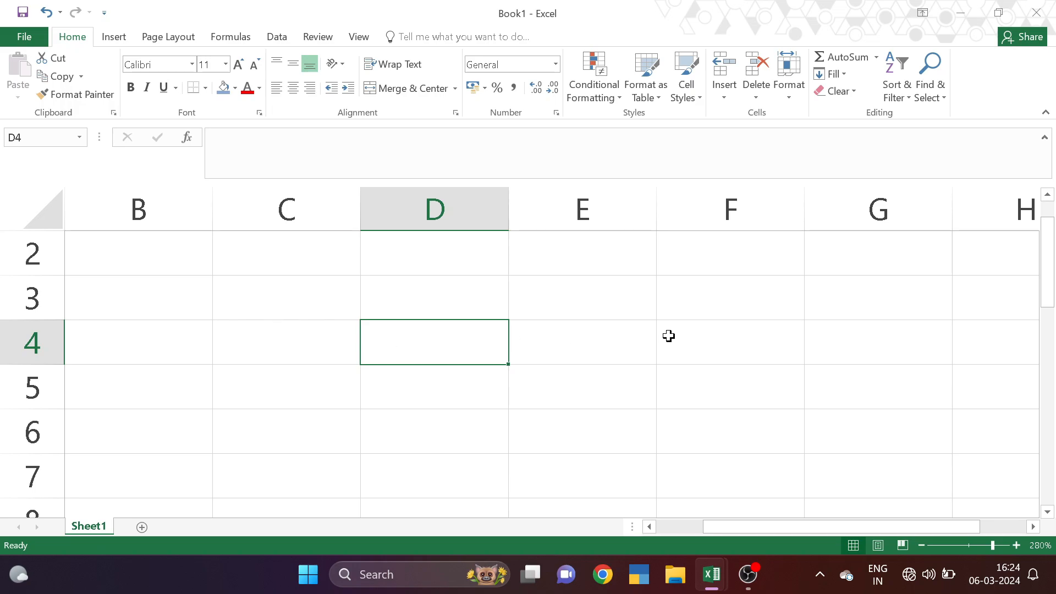
pyautogui.click(436, 391)
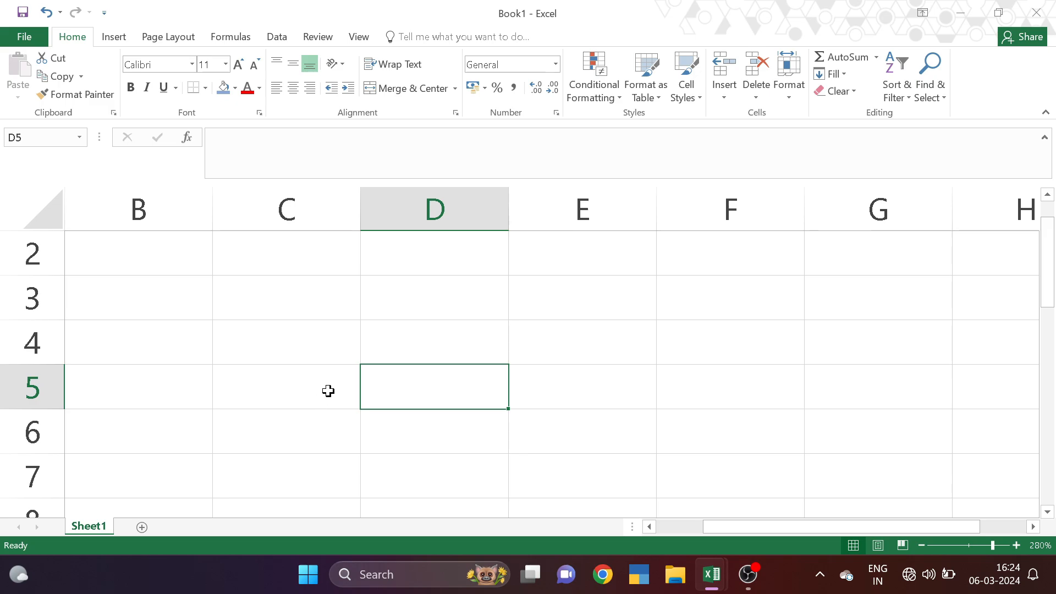
pyautogui.keyDown('ctrl'); pyautogui.scroll(-3, 379, 336); pyautogui.keyUp('ctrl')
pyautogui.keyDown('ctrl'); pyautogui.scroll(-2, 385, 341); pyautogui.keyUp('ctrl')
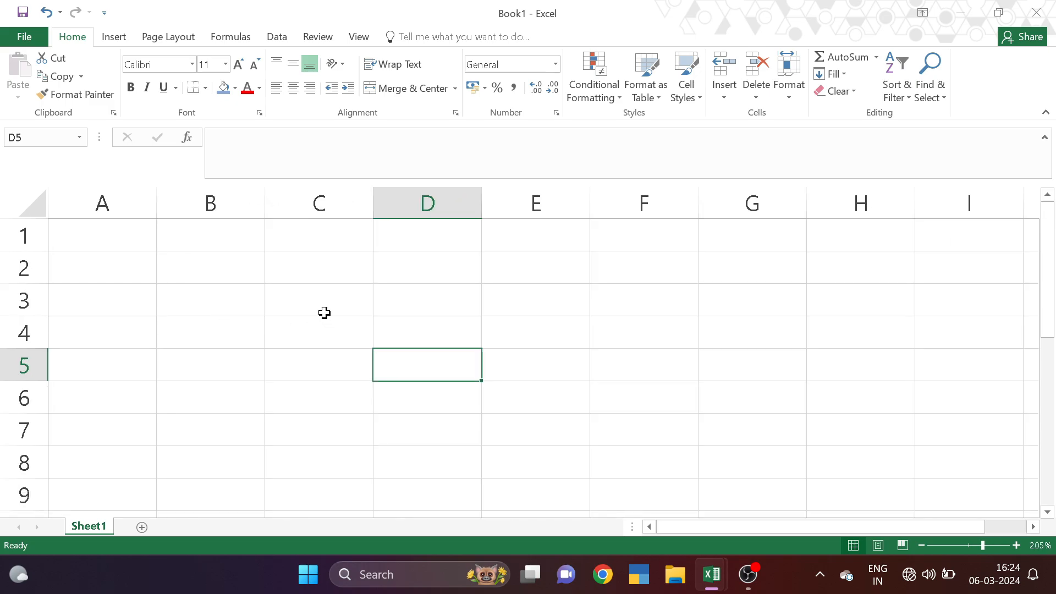
pyautogui.click(324, 313)
pyautogui.click(512, 328)
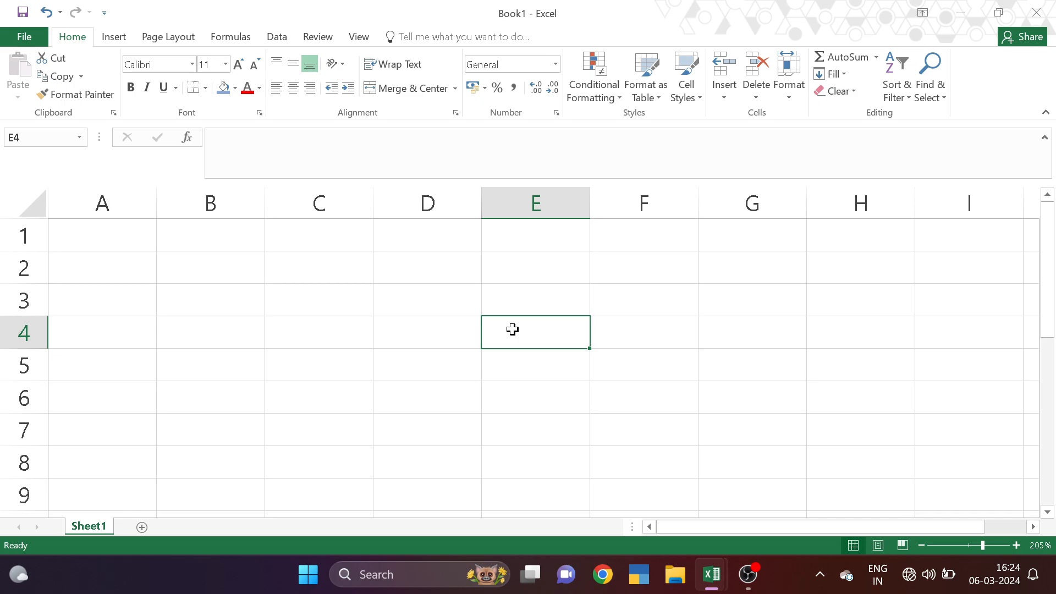
pyautogui.click(278, 302)
pyautogui.click(428, 334)
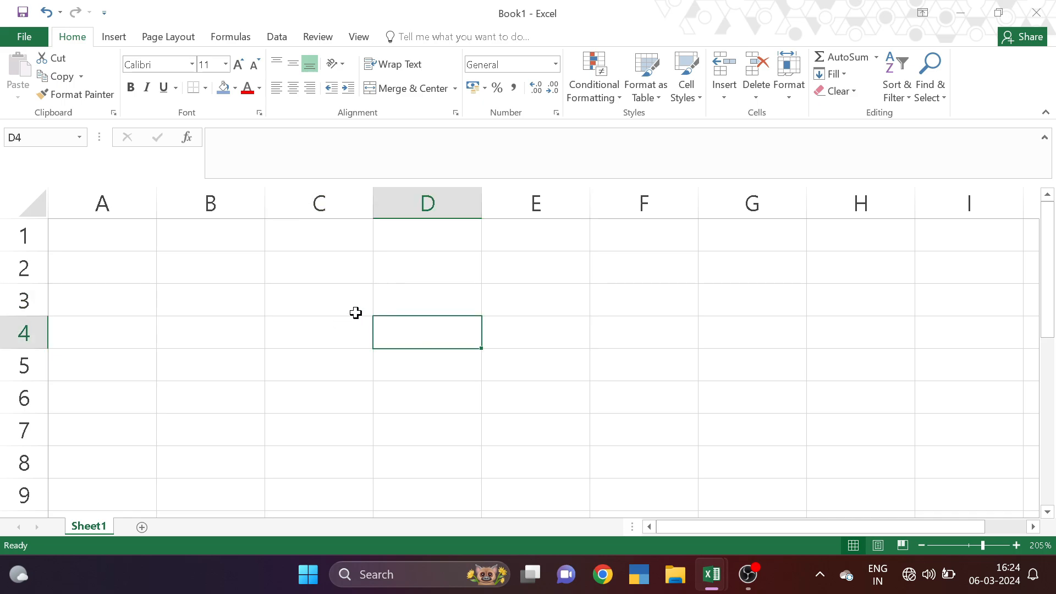
pyautogui.click(319, 295)
pyautogui.click(439, 321)
pyautogui.click(323, 315)
pyautogui.click(325, 361)
pyautogui.click(449, 313)
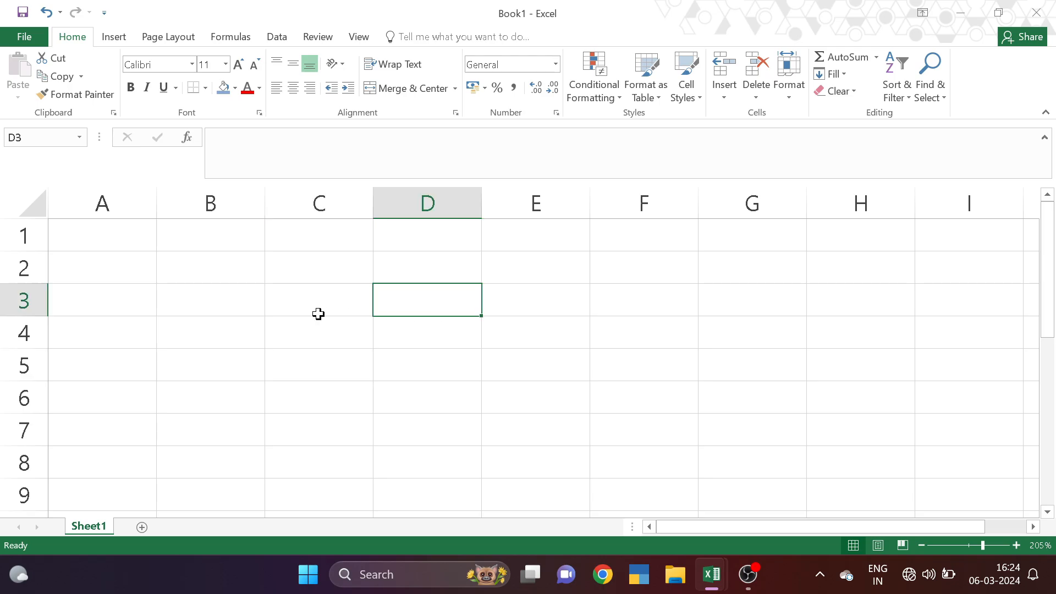
pyautogui.click(326, 366)
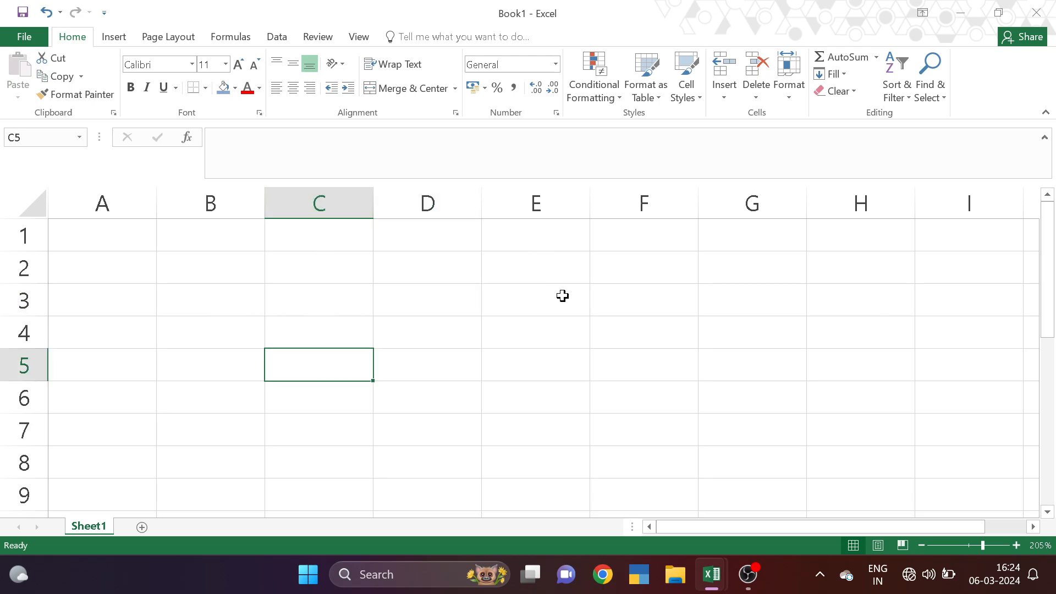
# - Turn off the display of gridlines on Sheet1
pyautogui.click(168, 38)
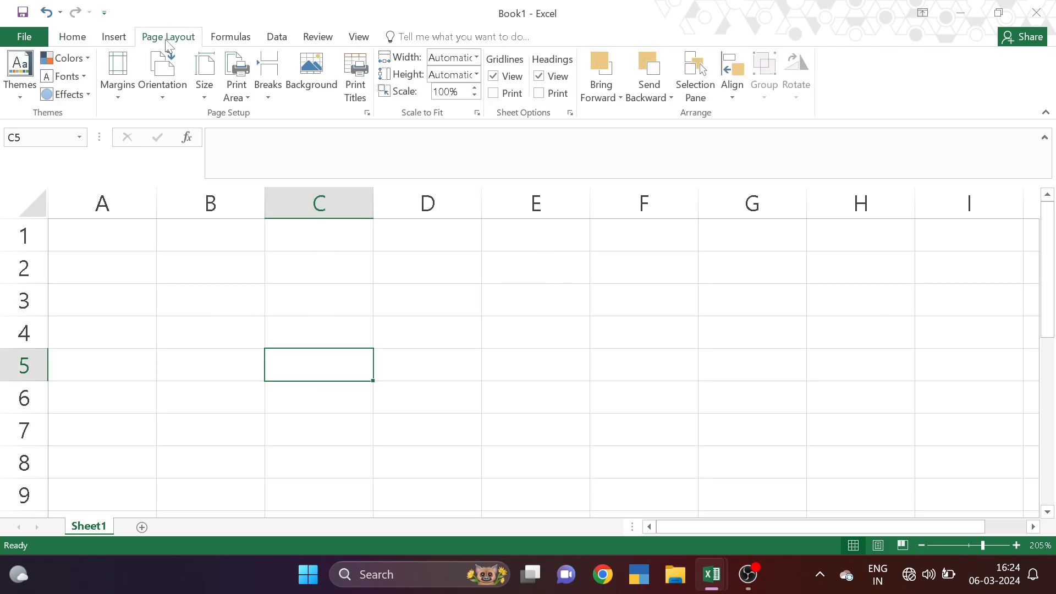
pyautogui.click(501, 80)
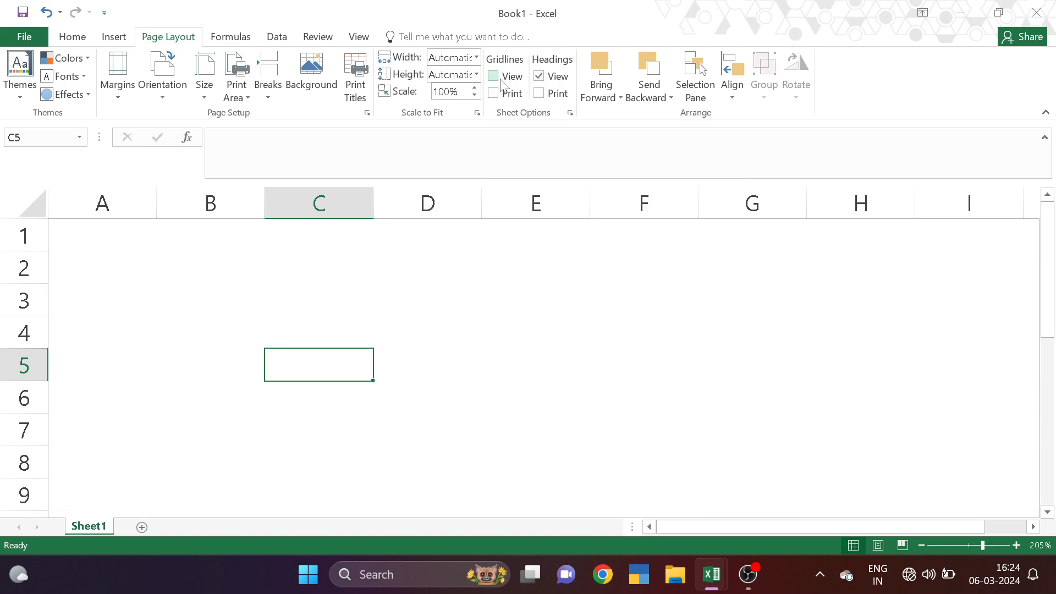
pyautogui.click(502, 81)
pyautogui.click(502, 81)
pyautogui.click(502, 81)
pyautogui.click(502, 81)
pyautogui.click(234, 338)
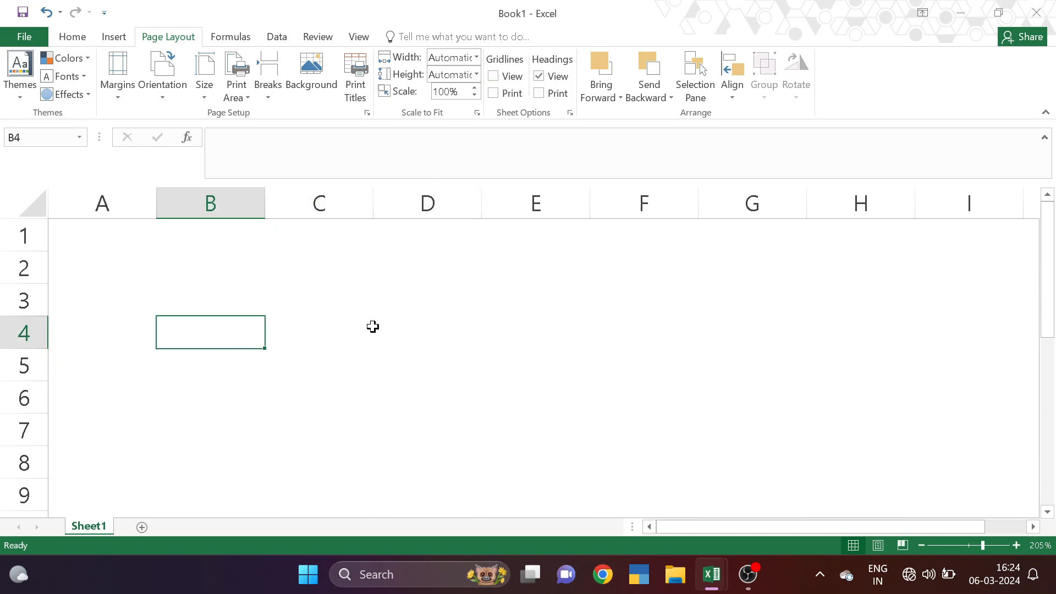
pyautogui.click(396, 325)
pyautogui.click(240, 346)
pyautogui.click(361, 300)
pyautogui.click(443, 312)
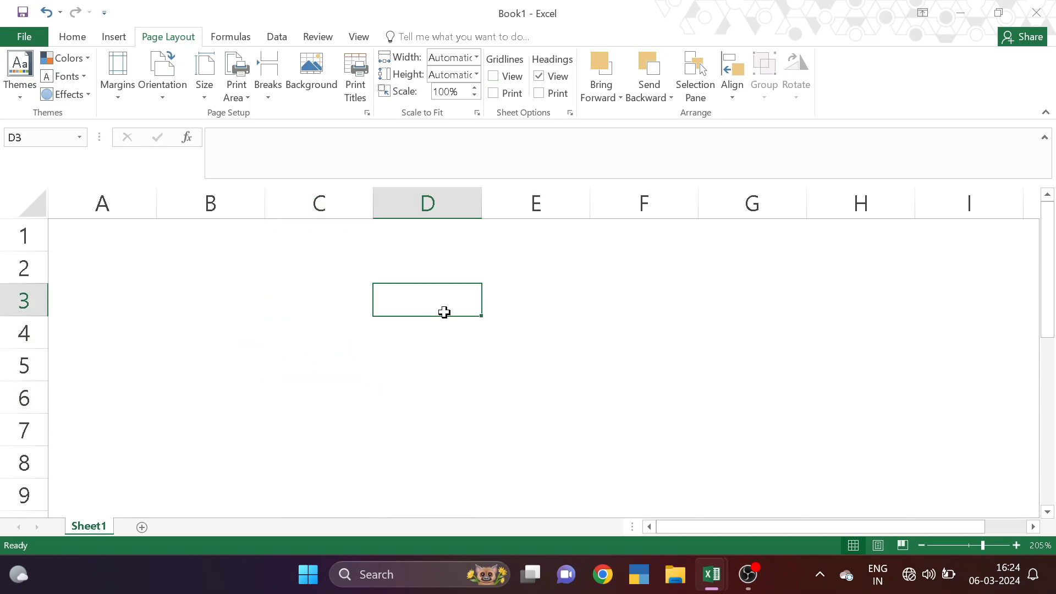
pyautogui.click(256, 326)
pyautogui.click(403, 364)
pyautogui.click(130, 292)
pyautogui.moveTo(131, 292); pyautogui.dragTo(447, 380)
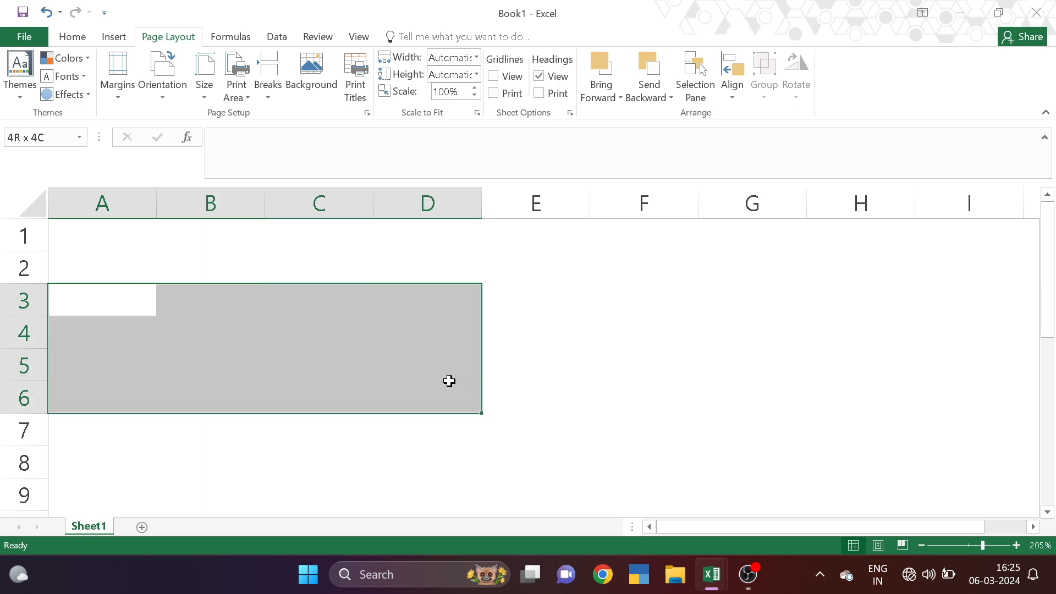
pyautogui.click(652, 279)
pyautogui.click(225, 295)
pyautogui.click(425, 300)
pyautogui.click(319, 365)
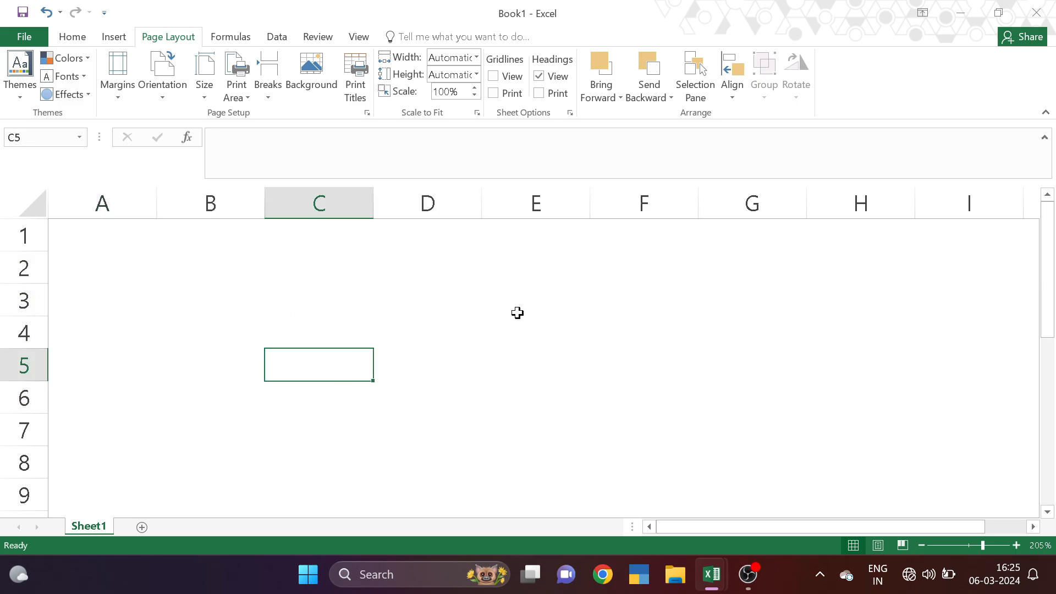
pyautogui.click(556, 305)
pyautogui.click(210, 332)
pyautogui.click(396, 320)
pyautogui.click(358, 370)
# - Fill cells A2:J2 with a light blue theme colour
pyautogui.click(921, 545)
pyautogui.click(921, 545)
pyautogui.click(921, 545)
pyautogui.click(921, 545)
pyautogui.click(921, 545)
pyautogui.click(921, 545)
pyautogui.click(921, 545)
pyautogui.click(921, 545)
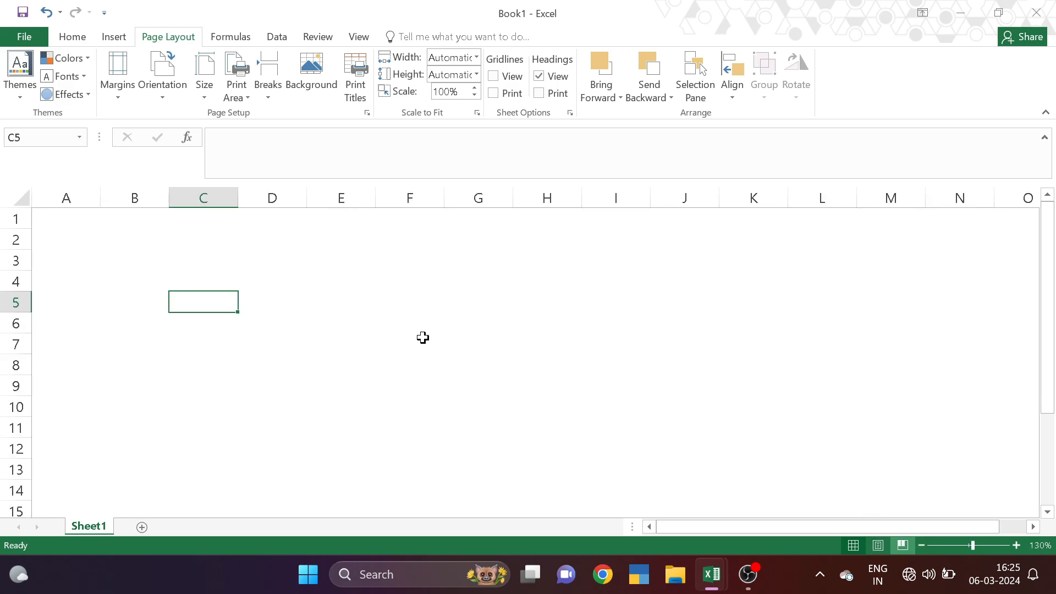
pyautogui.click(327, 279)
pyautogui.moveTo(80, 233); pyautogui.dragTo(673, 241)
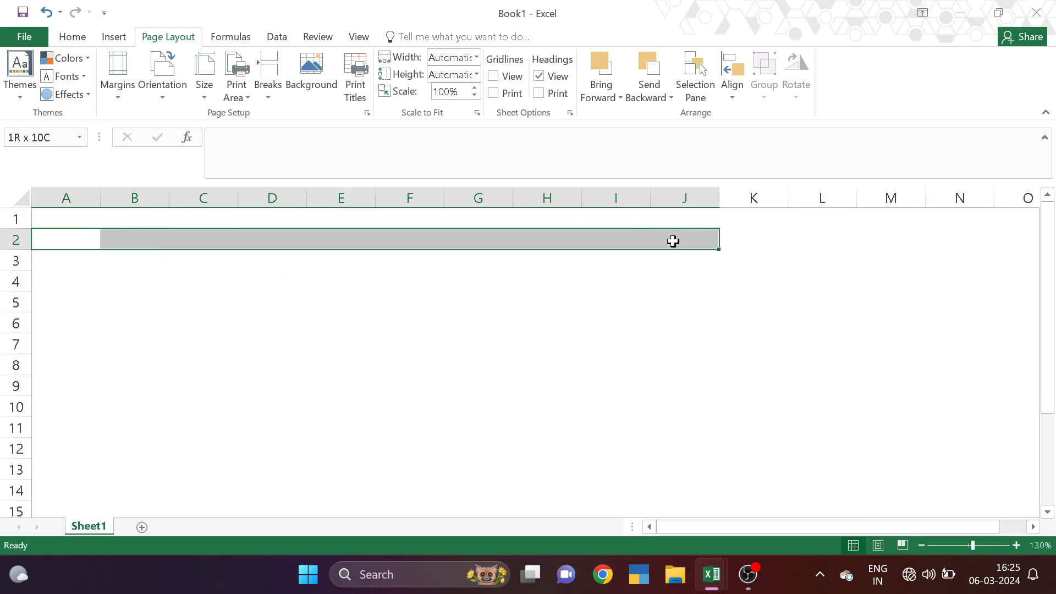
pyautogui.click(72, 37)
pyautogui.click(235, 89)
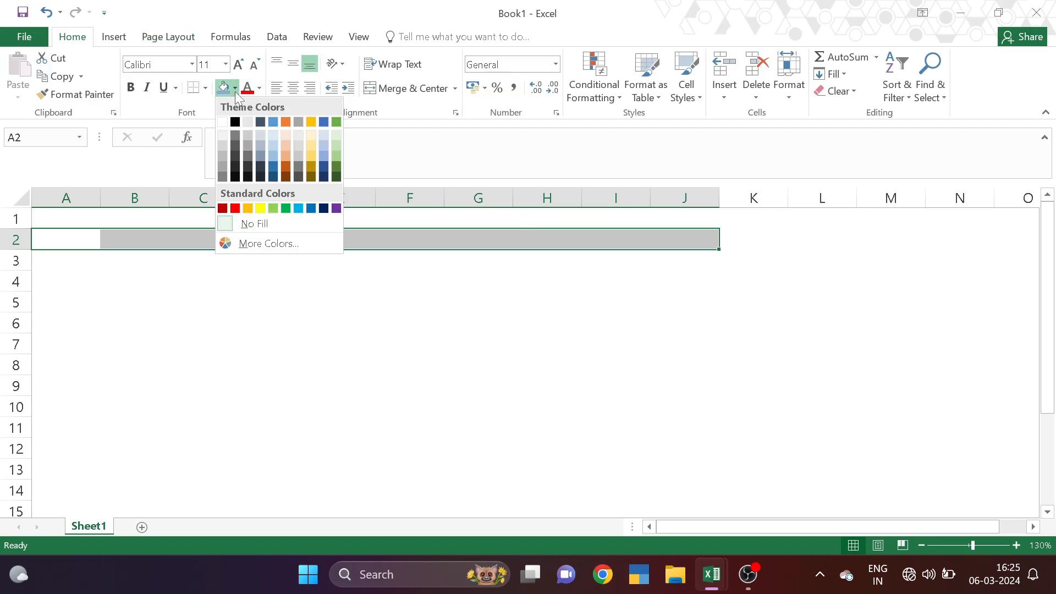
pyautogui.click(275, 154)
pyautogui.click(272, 302)
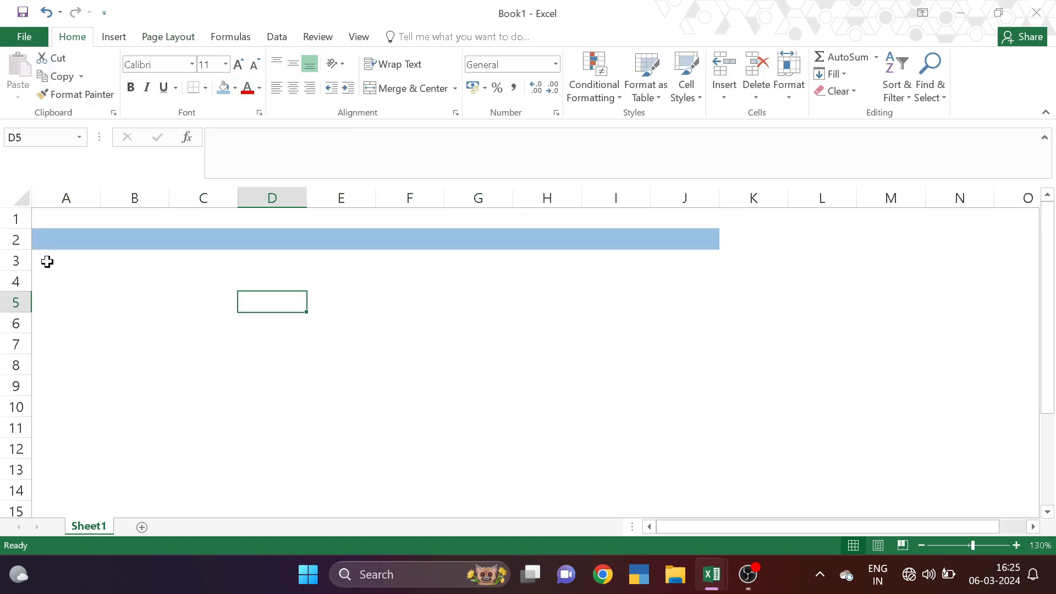
# - Fill the block of cells A3:J12 with a dark grey theme colour
pyautogui.moveTo(47, 262); pyautogui.dragTo(712, 447)
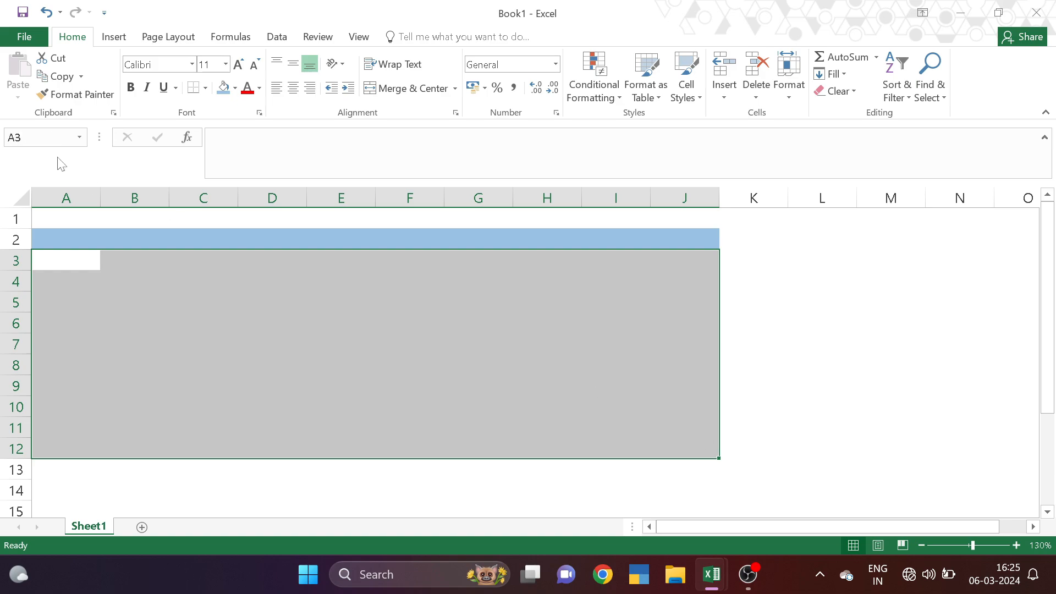
pyautogui.click(234, 88)
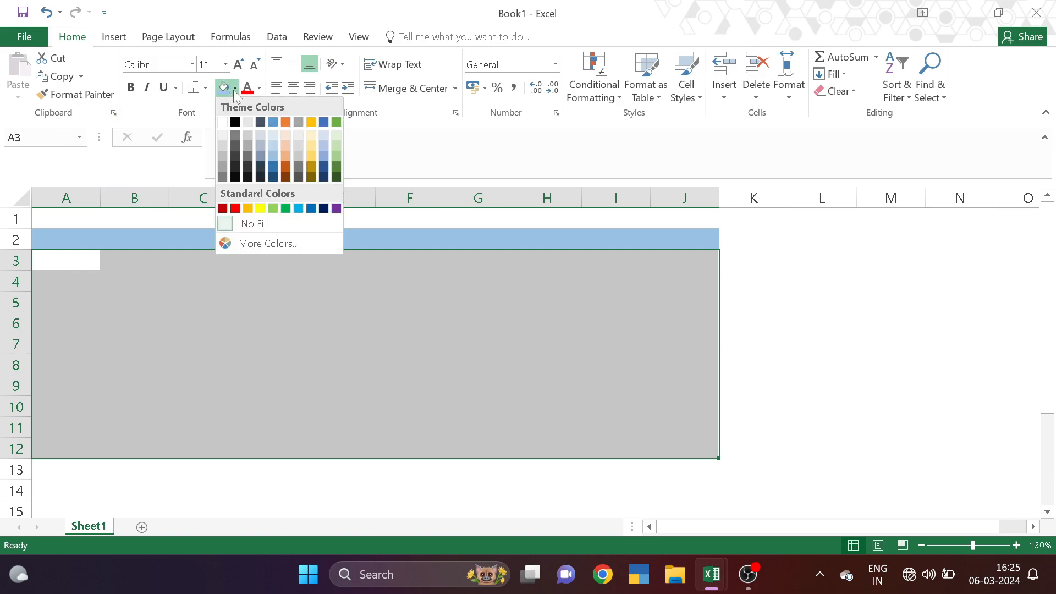
pyautogui.click(234, 144)
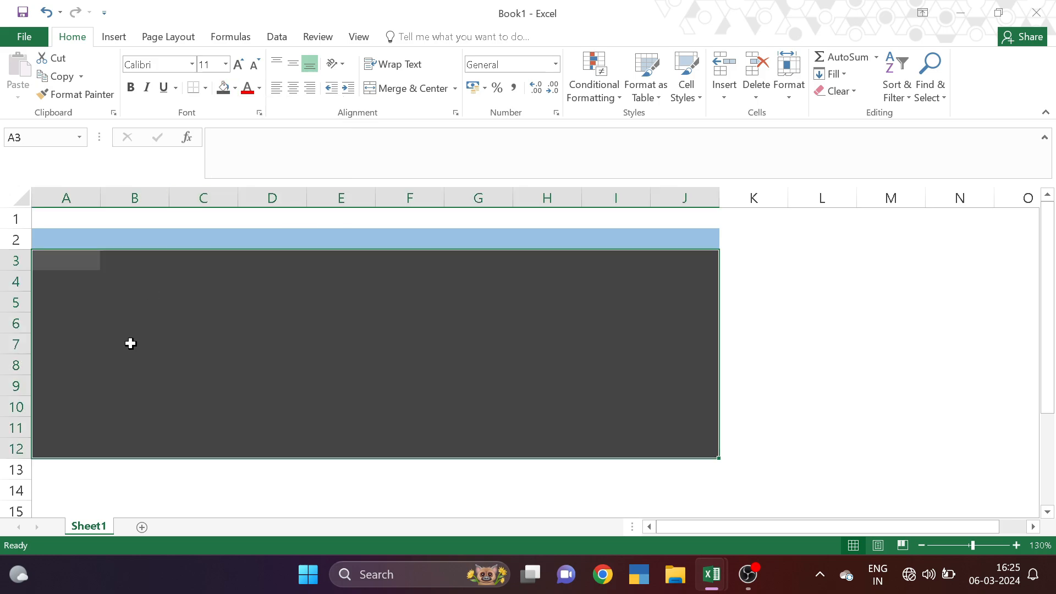
pyautogui.click(130, 344)
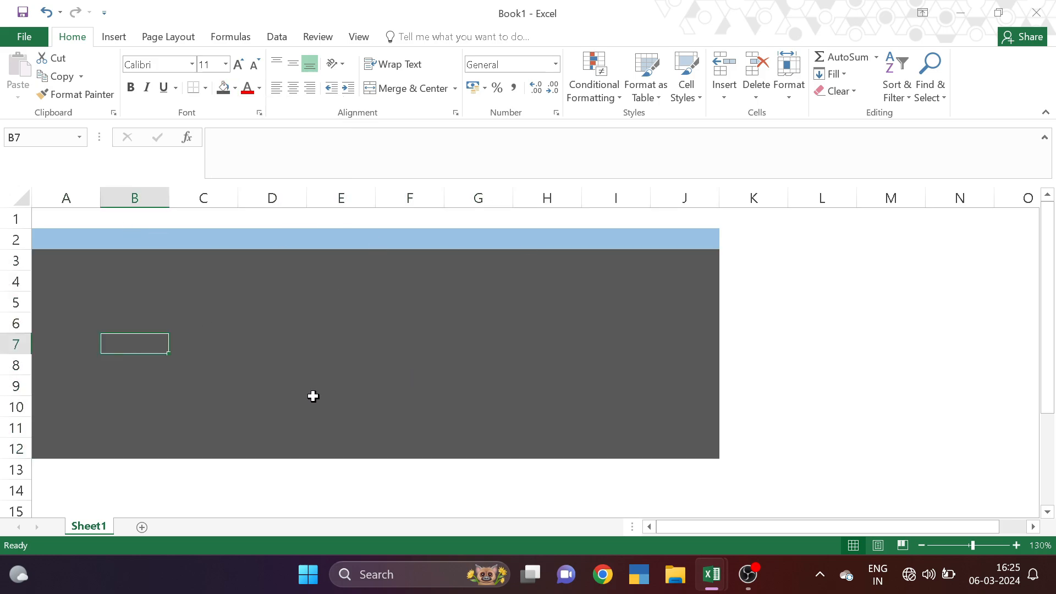
pyautogui.moveTo(55, 241); pyautogui.dragTo(680, 239)
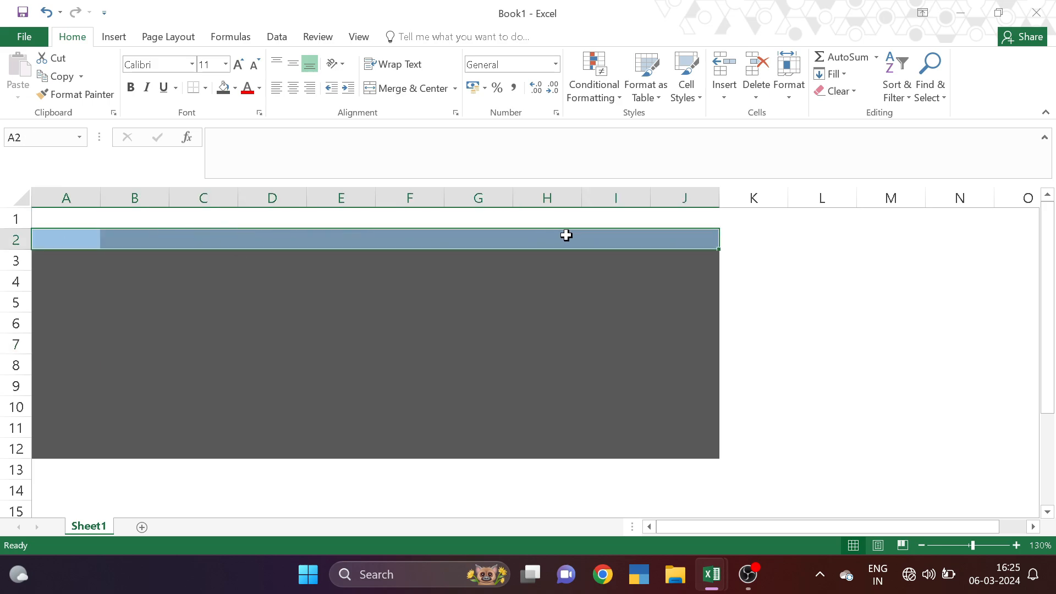
pyautogui.moveTo(38, 211); pyautogui.dragTo(691, 219)
pyautogui.click(691, 219)
pyautogui.click(200, 243)
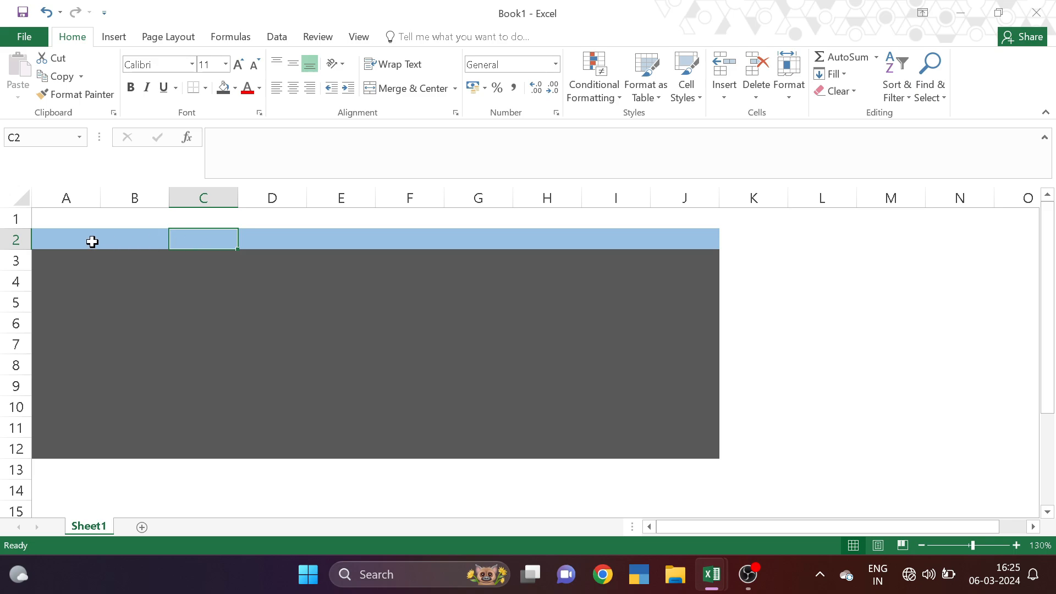
# - Copy the light blue formatting of row 2 onto cells A1:J1 with Format Painter
pyautogui.moveTo(68, 238); pyautogui.dragTo(476, 238)
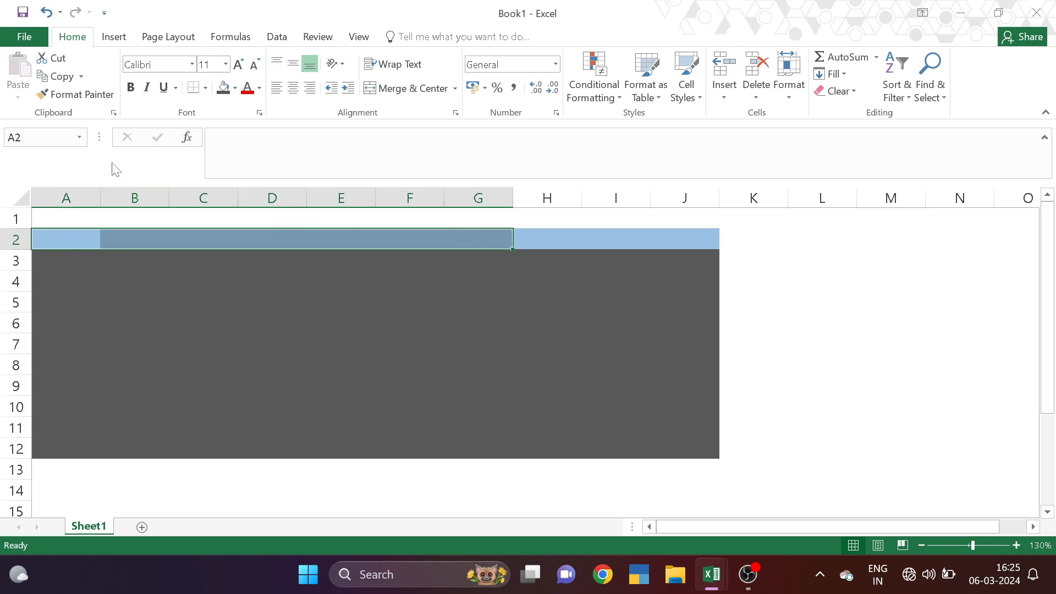
pyautogui.click(66, 96)
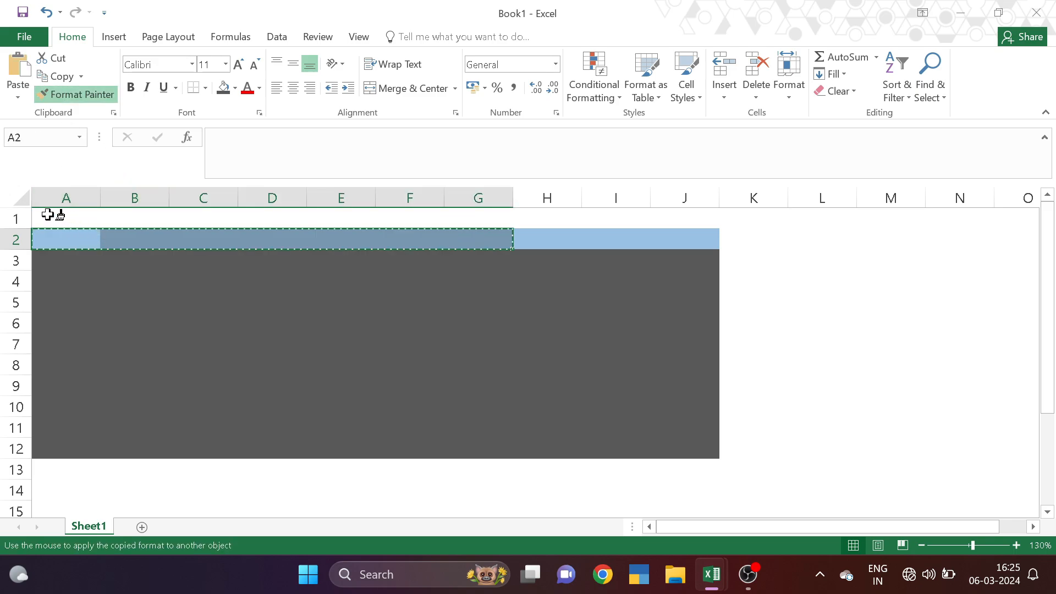
pyautogui.moveTo(48, 215)
pyautogui.mouseDown()
pyautogui.moveTo(686, 191)
pyautogui.moveTo(686, 220)
pyautogui.mouseUp()
pyautogui.click(170, 241)
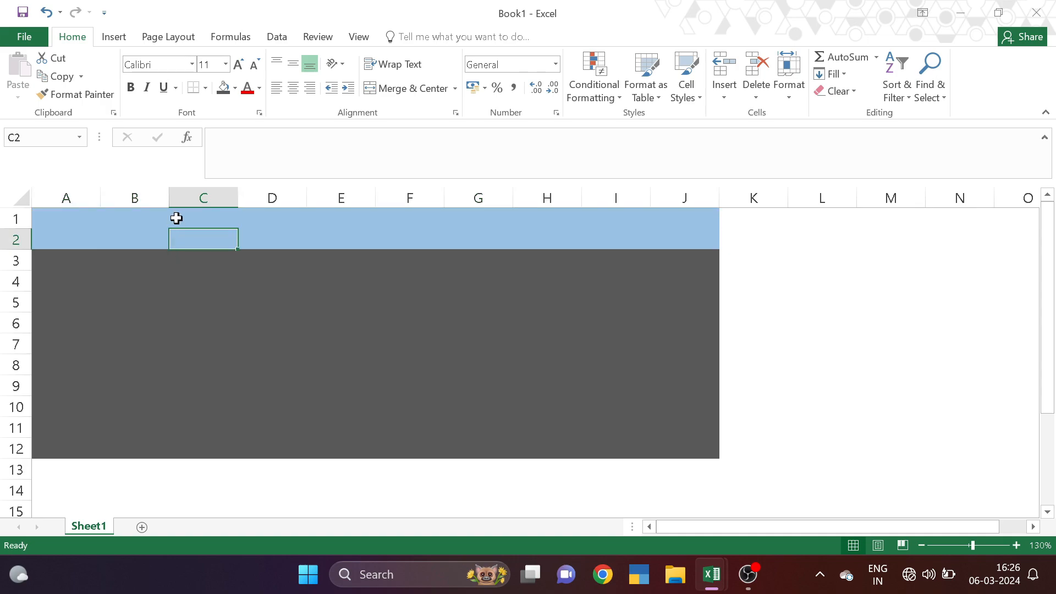
pyautogui.click(179, 217)
pyautogui.click(172, 238)
pyautogui.click(63, 215)
pyautogui.moveTo(51, 222); pyautogui.dragTo(690, 242)
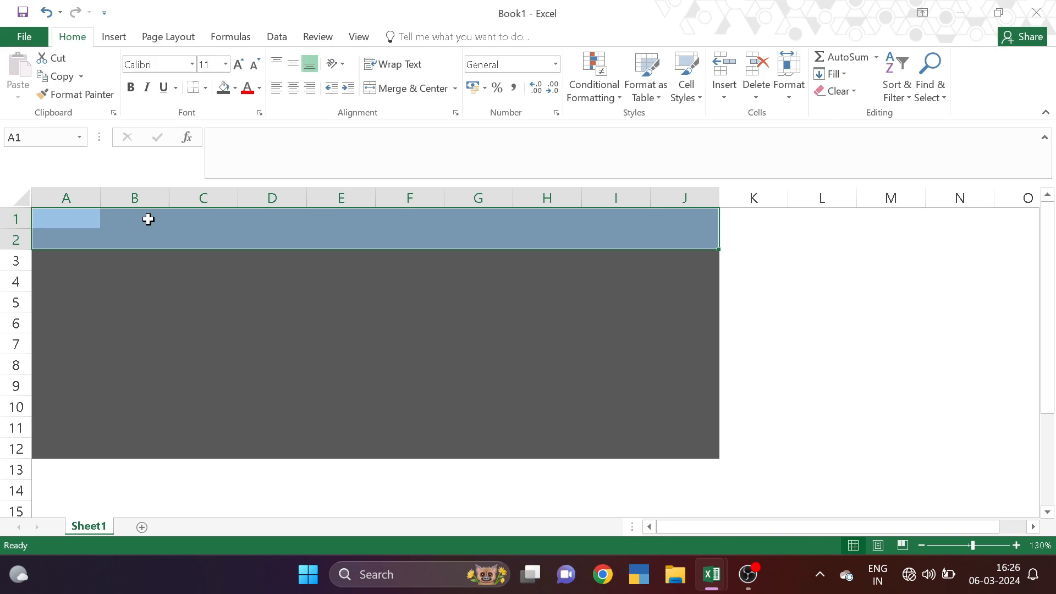
pyautogui.moveTo(39, 261); pyautogui.dragTo(656, 441)
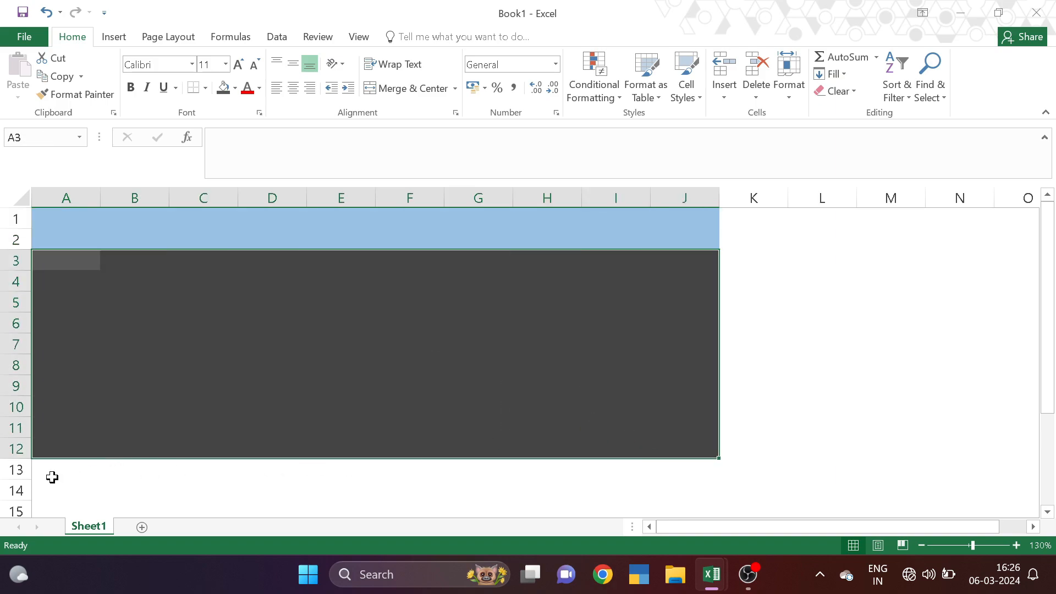
# - Fill cells A13:J13 with the standard orange colour
pyautogui.moveTo(51, 477); pyautogui.dragTo(696, 473)
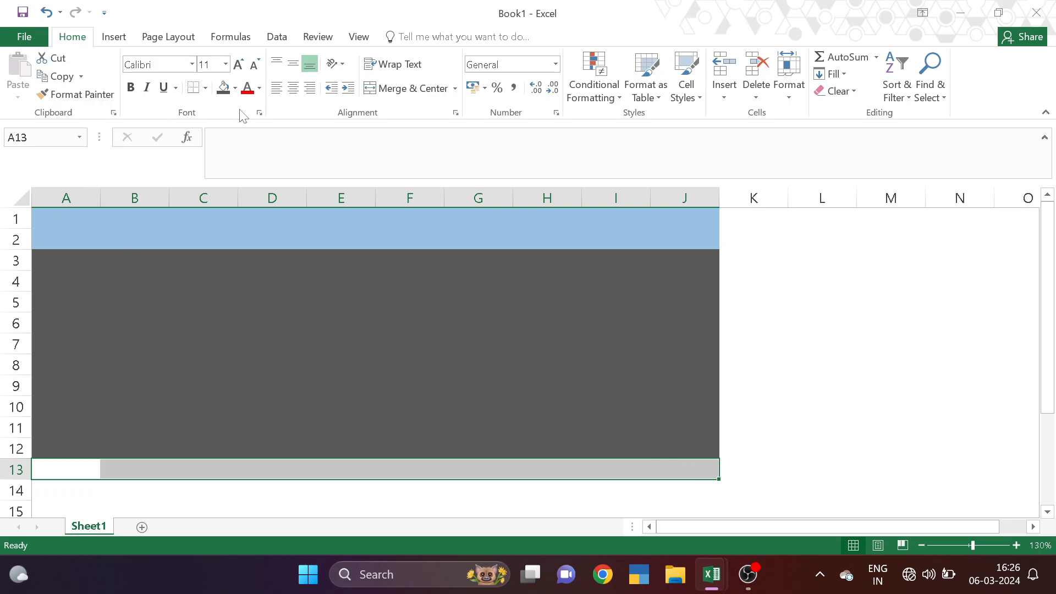
pyautogui.click(235, 88)
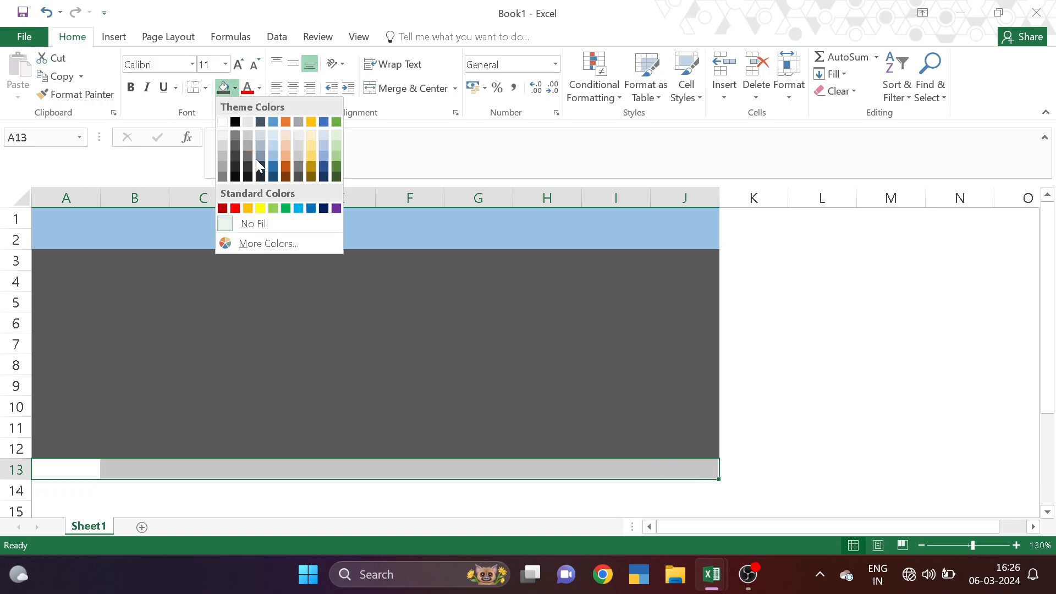
pyautogui.click(247, 209)
pyautogui.click(181, 368)
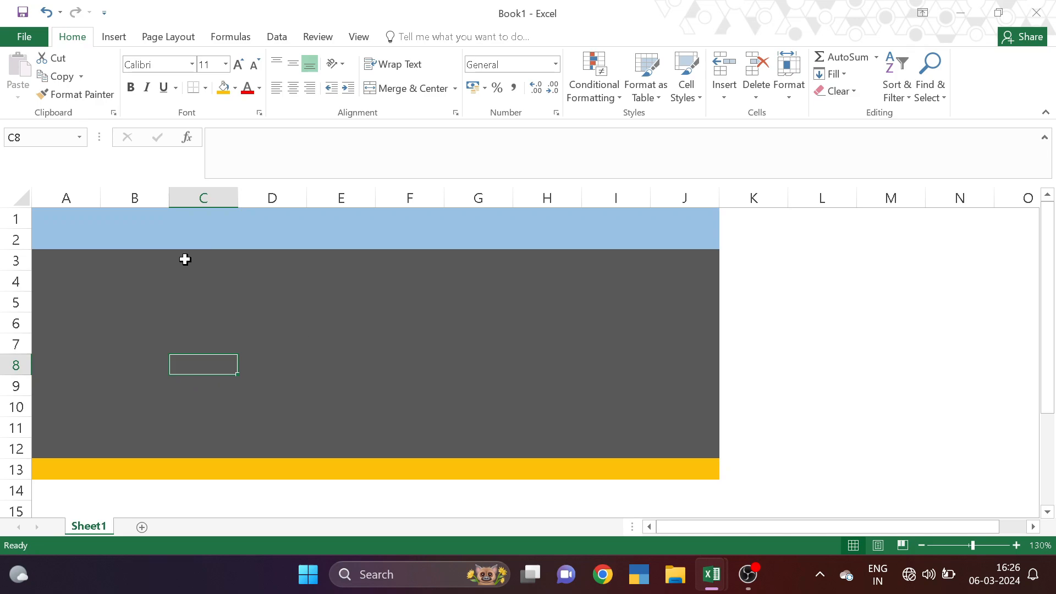
pyautogui.moveTo(61, 236); pyautogui.dragTo(626, 282)
pyautogui.click(234, 316)
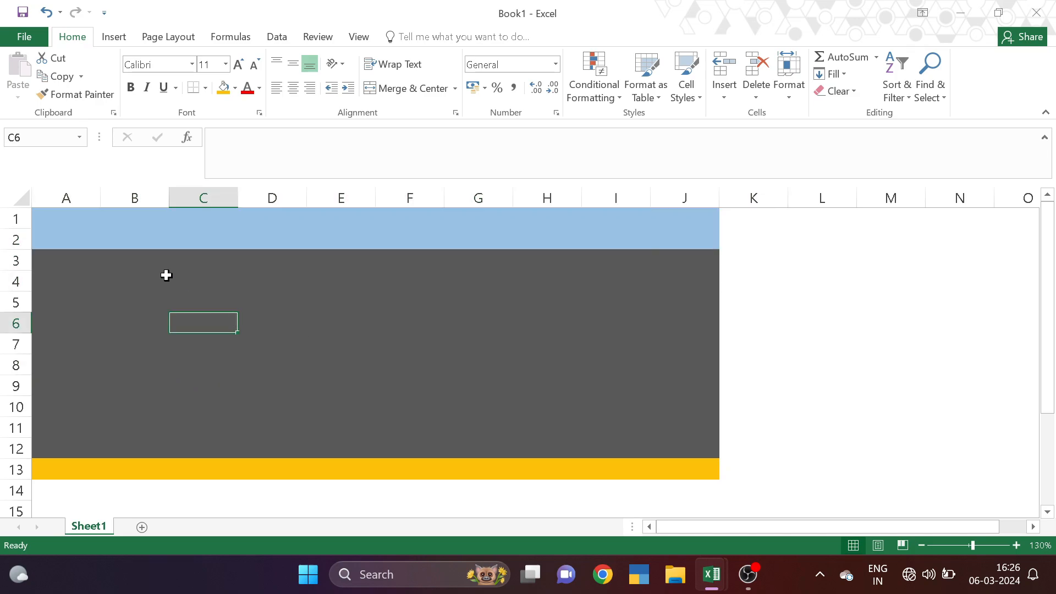
pyautogui.moveTo(55, 224); pyautogui.dragTo(687, 242)
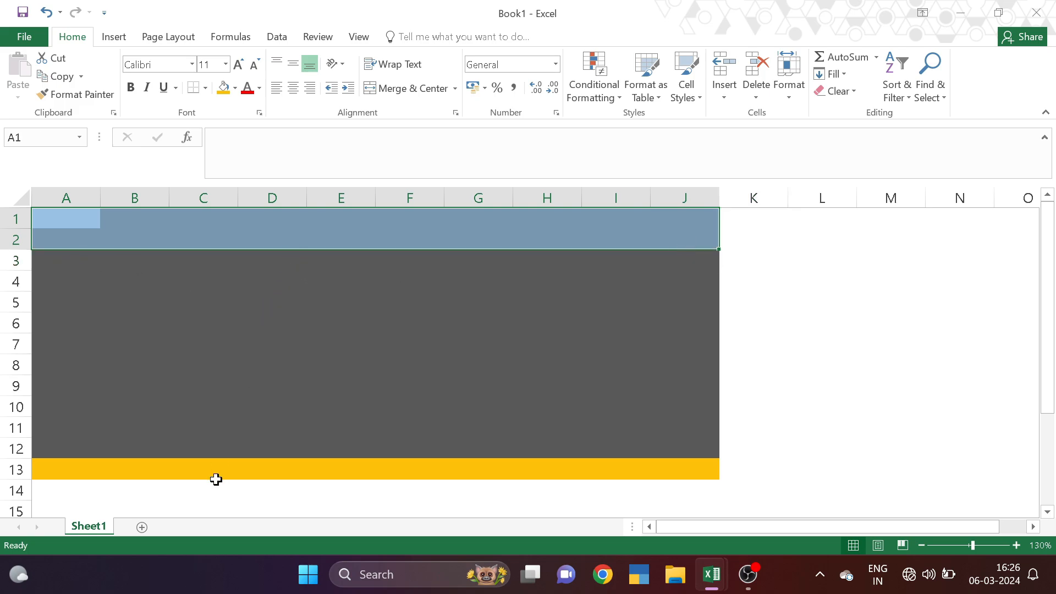
# - Turn the worksheet's gridlines back on
pyautogui.click(360, 37)
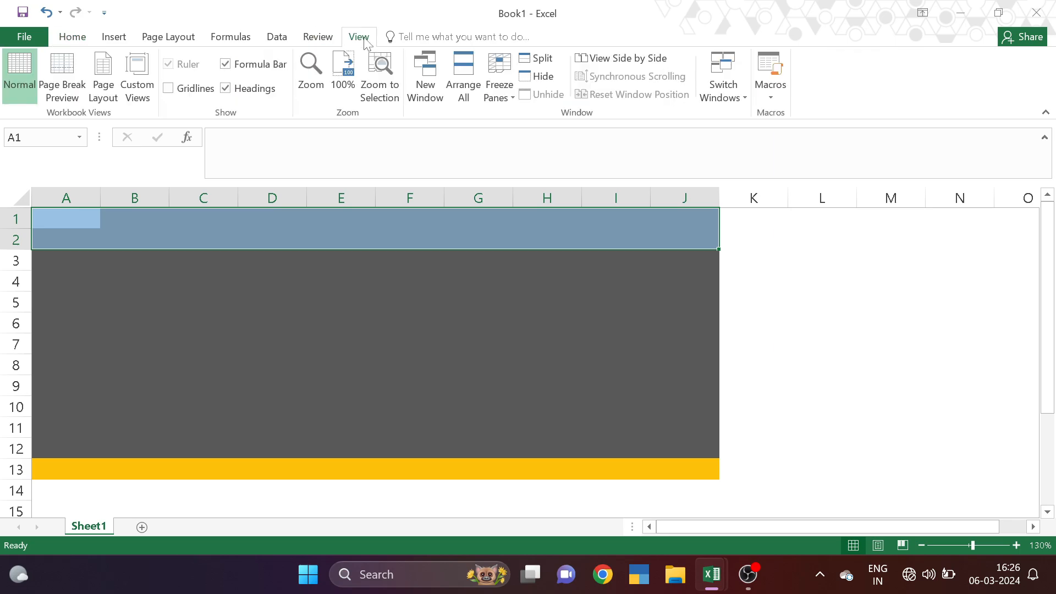
pyautogui.click(191, 95)
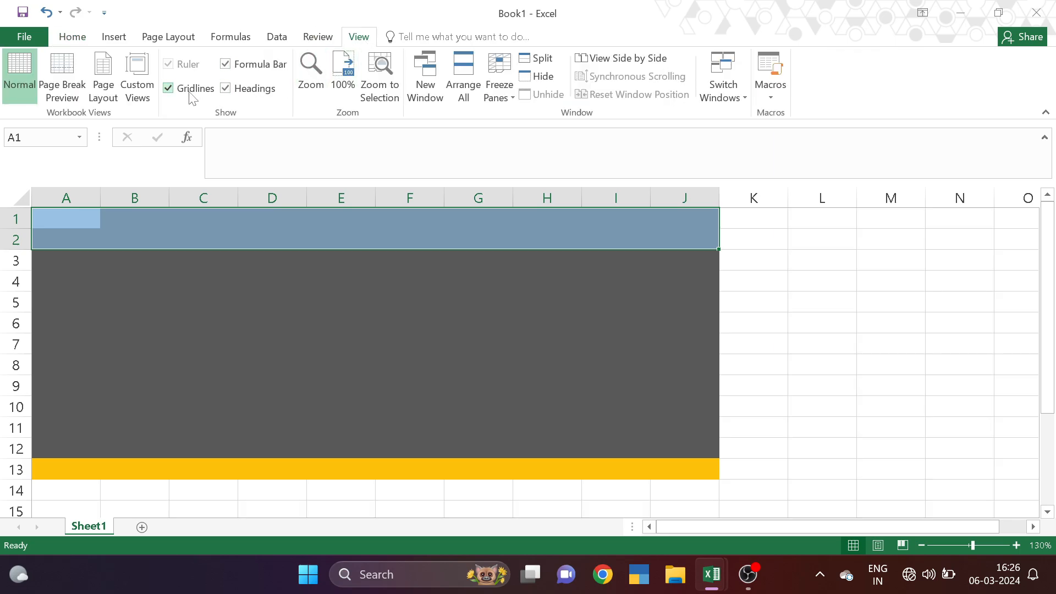
# - Merge and center cells A31:J31 and enter the text "dsfdsfdsfdsf" in the merged cell
pyautogui.scroll(-9, 391, 356)
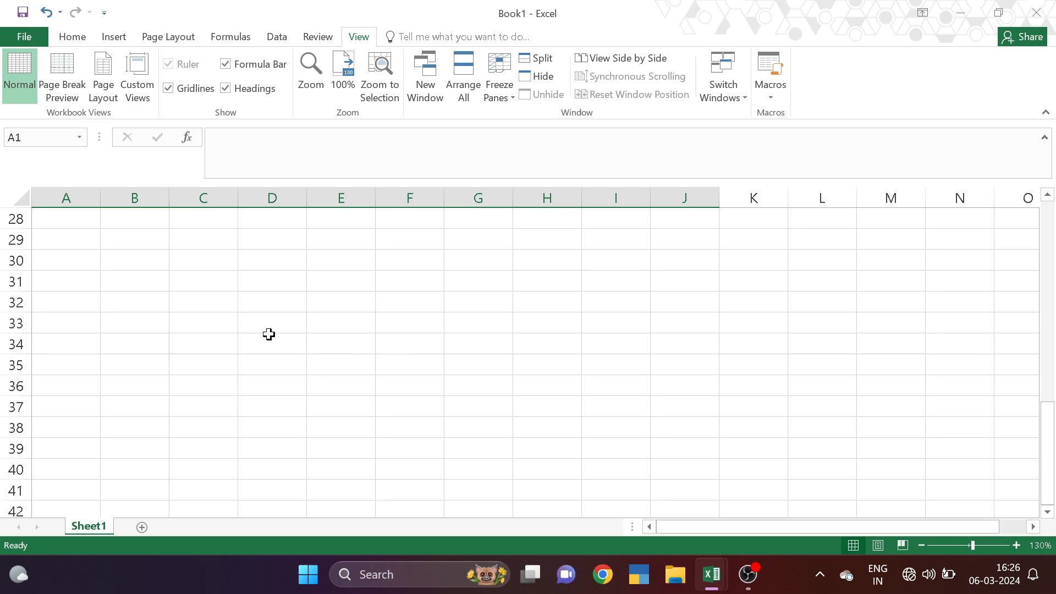
pyautogui.moveTo(92, 279); pyautogui.dragTo(666, 281)
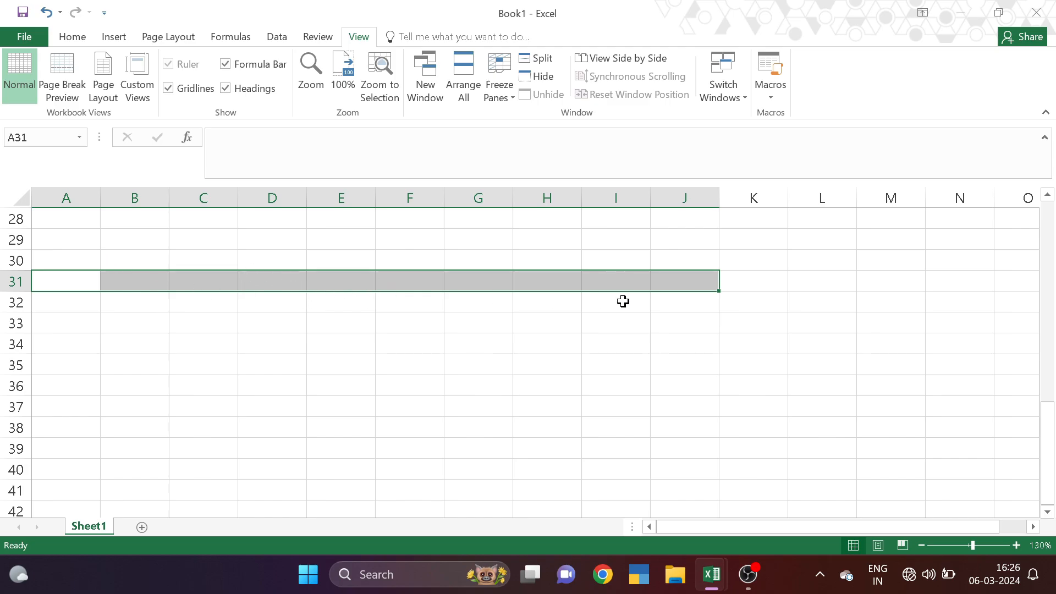
pyautogui.click(72, 37)
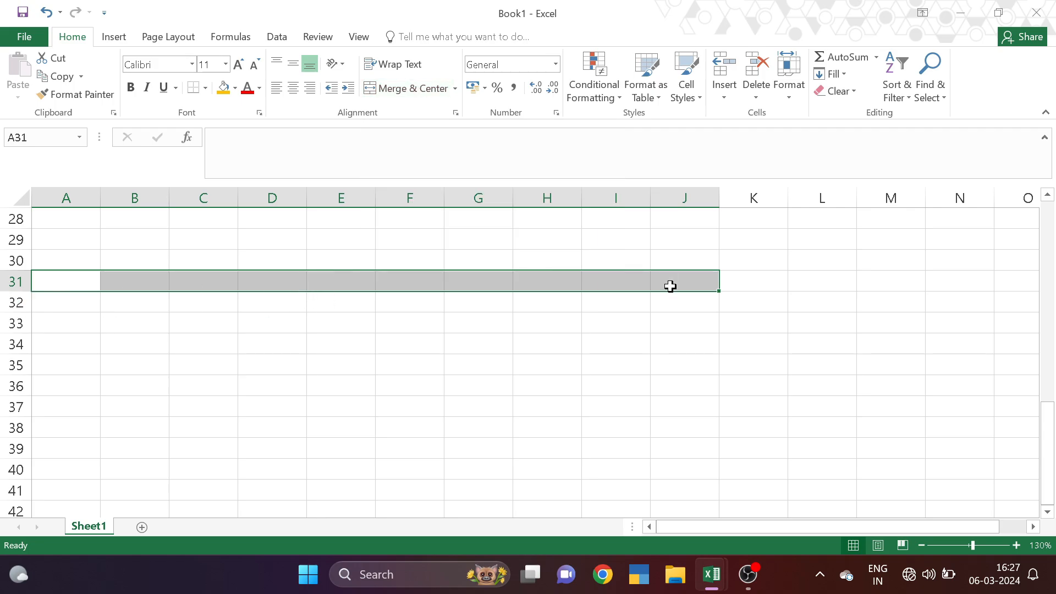
pyautogui.click(454, 90)
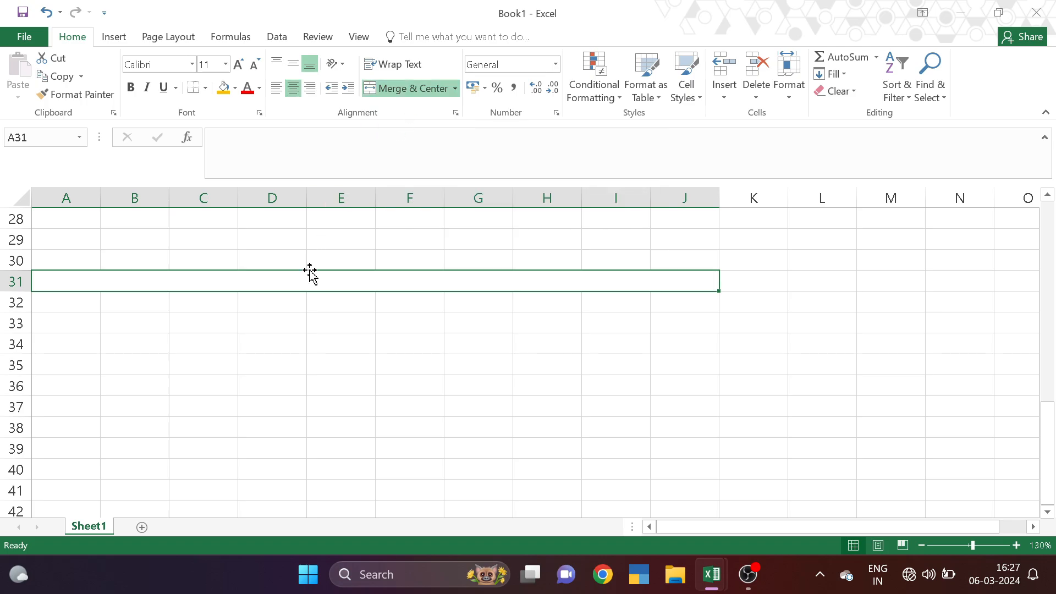
pyautogui.write('dsfdsfdsfdsf')
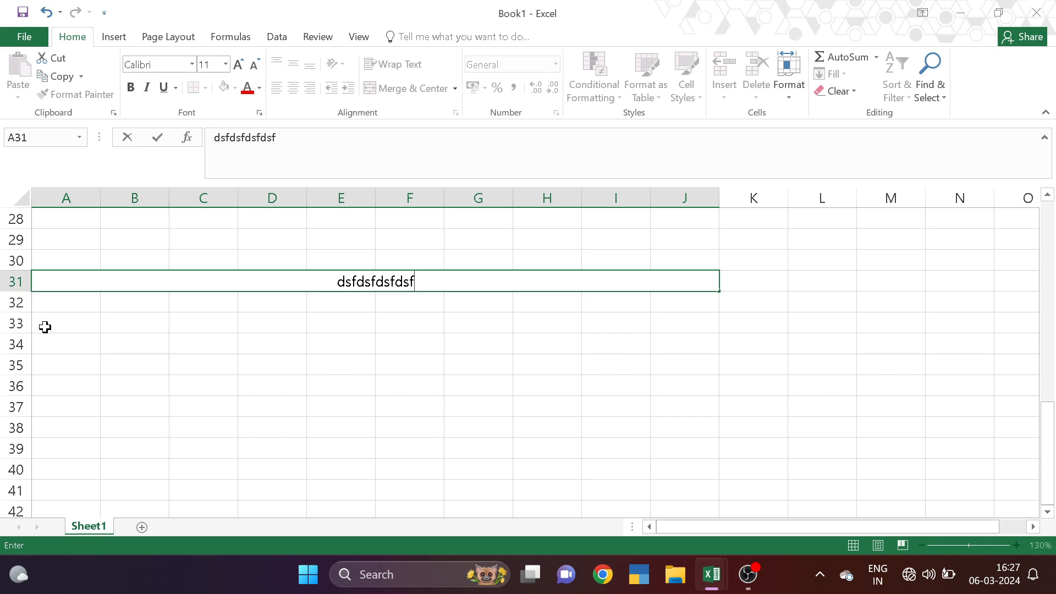
# - Merge cells A33:J33 without centering and enter the text "dasfdsfsdf" in the merged cell
pyautogui.moveTo(42, 326); pyautogui.dragTo(658, 324)
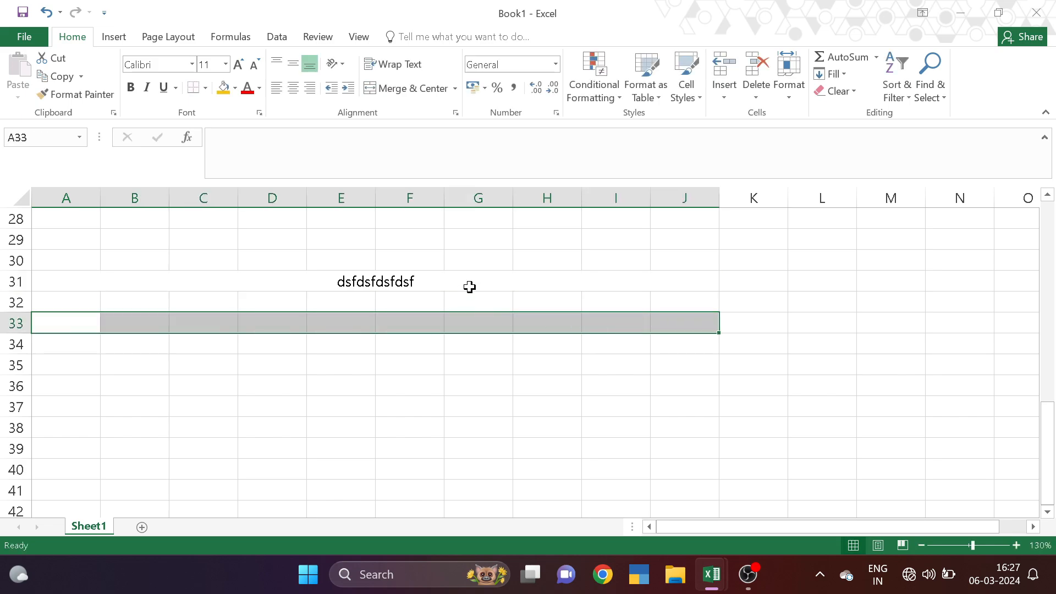
pyautogui.click(454, 88)
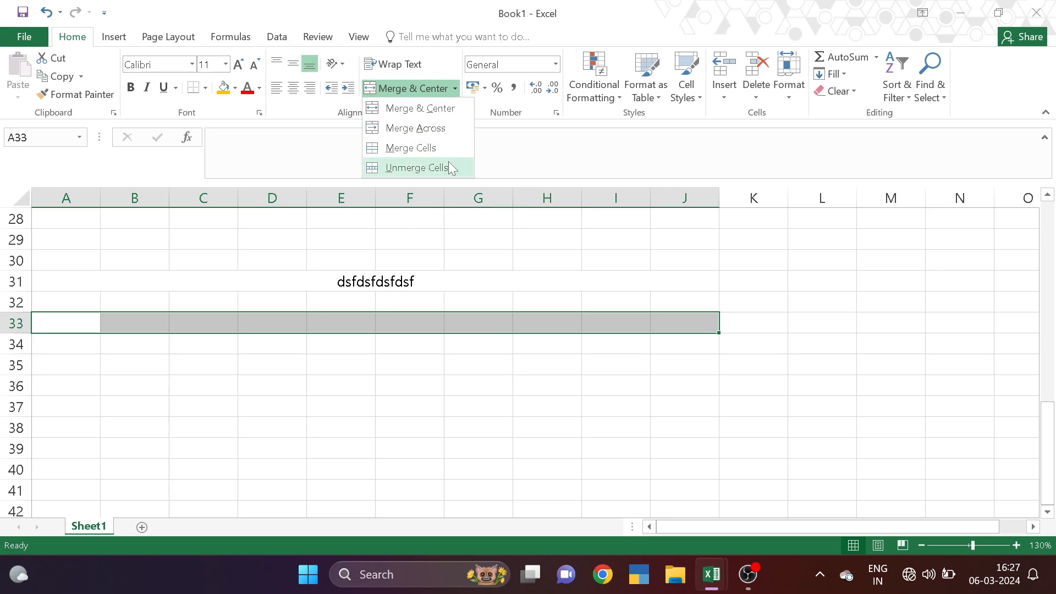
pyautogui.press('Escape')
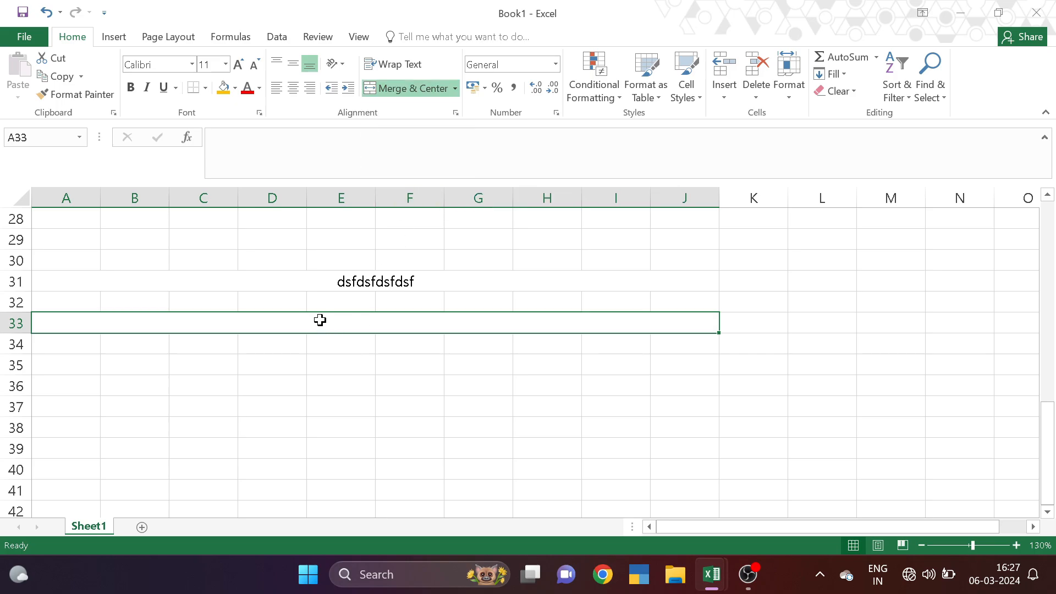
pyautogui.write('dasfdsfsdf')
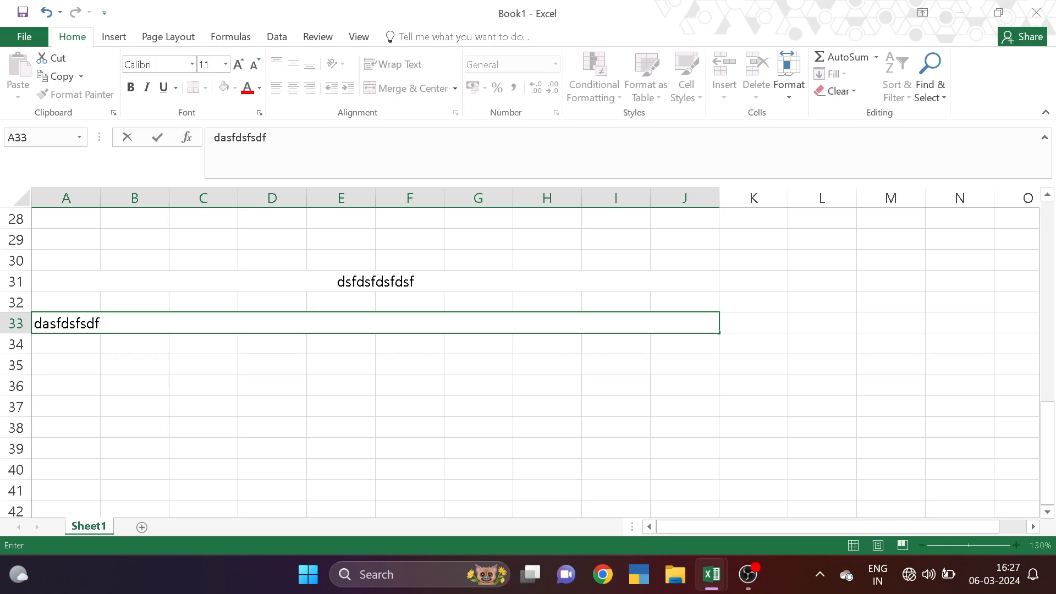
# - Enter the text "asdfsdf" in cell C35 and the number 6645 in cell D35
pyautogui.click(193, 361)
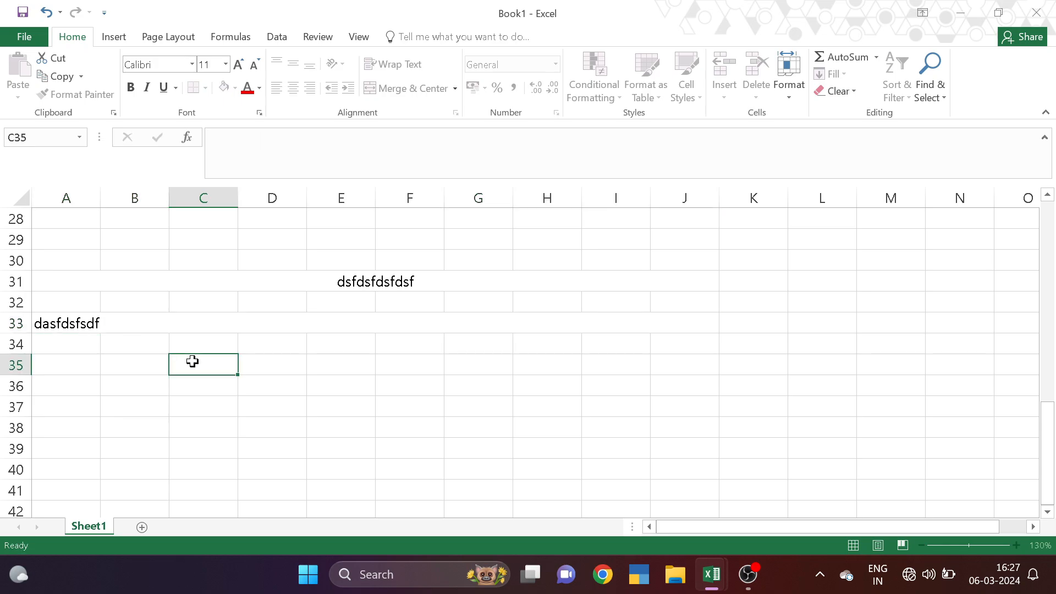
pyautogui.write('asdfsdf')
pyautogui.click(291, 368)
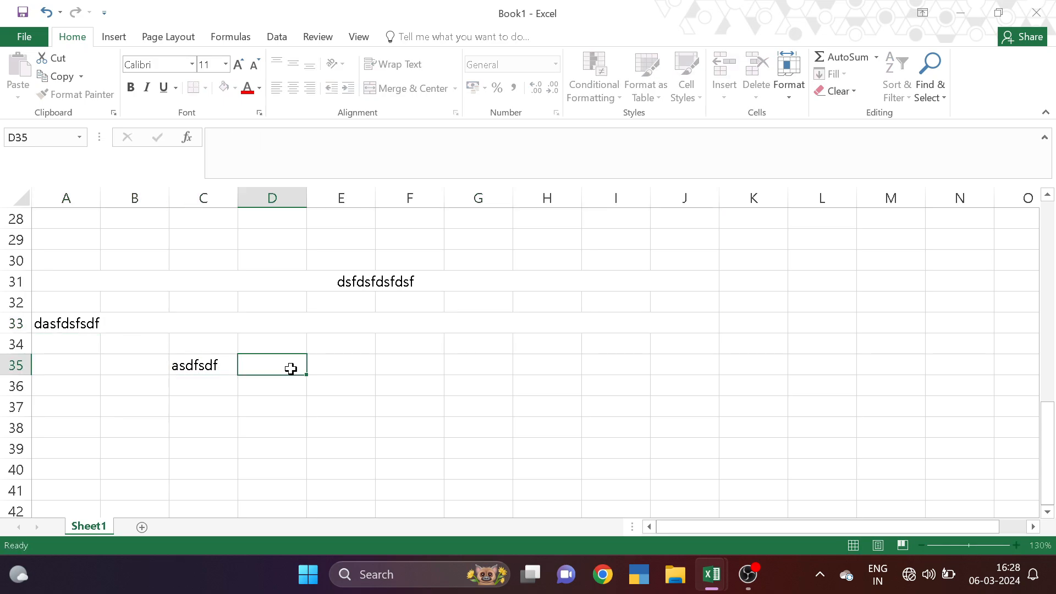
pyautogui.write('6645')
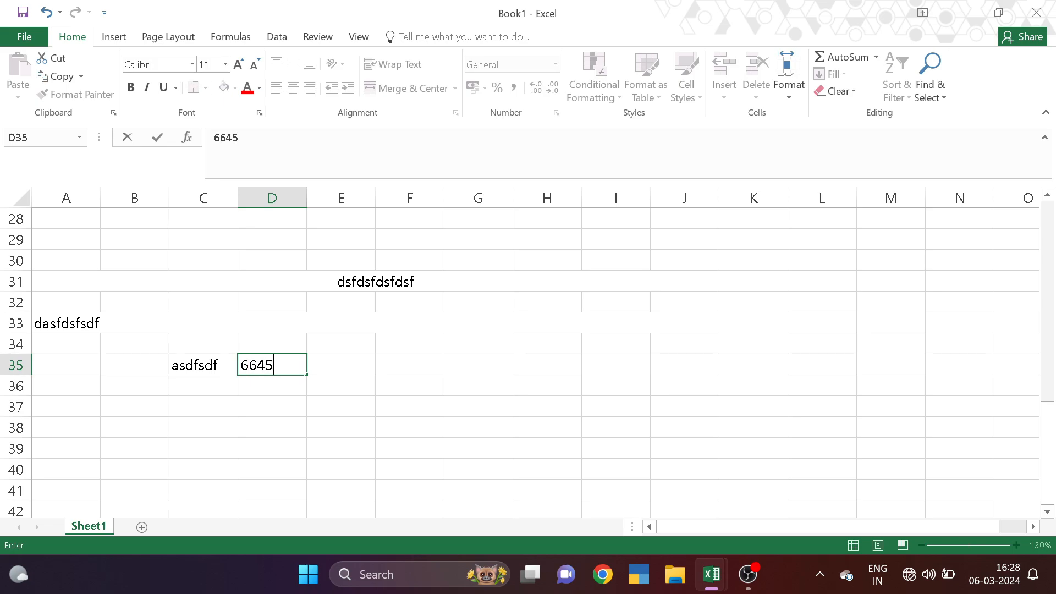
pyautogui.press('Return')
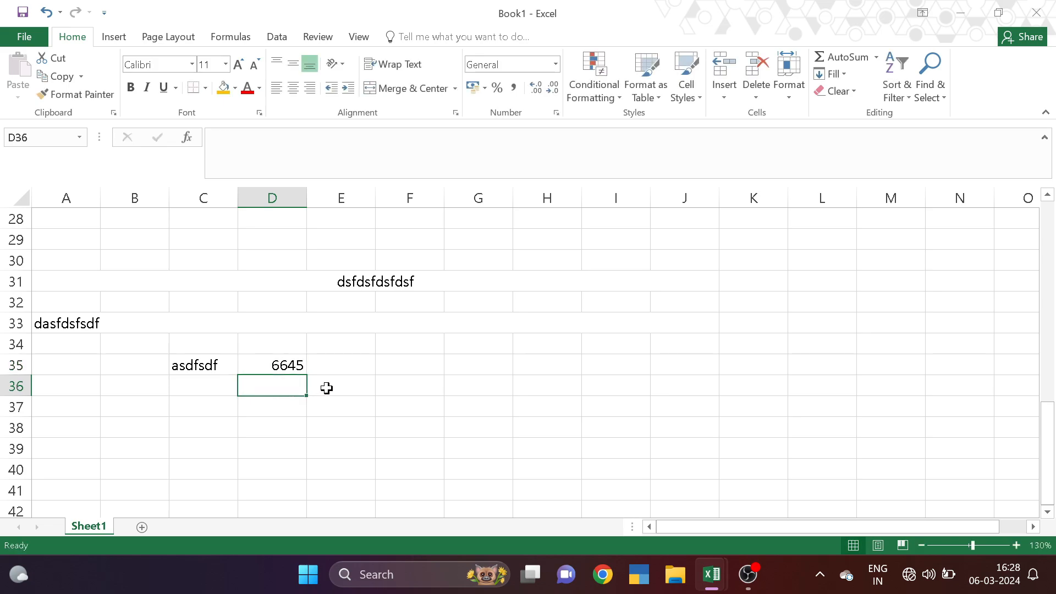
# - Center the text horizontally in the merged row 33 cell and compare it with the merged row 31 cell
pyautogui.click(82, 323)
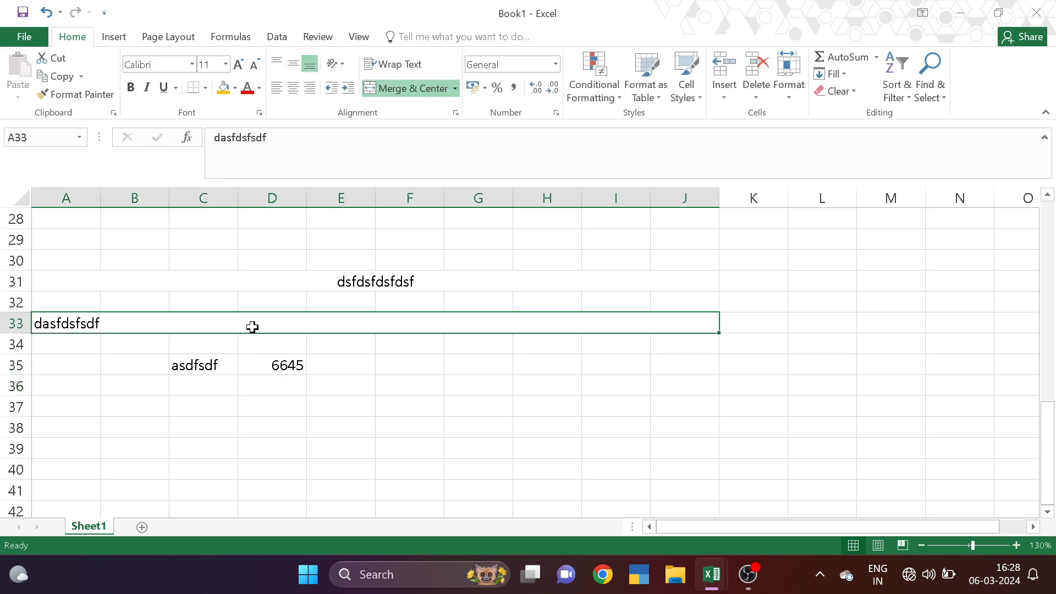
pyautogui.click(293, 88)
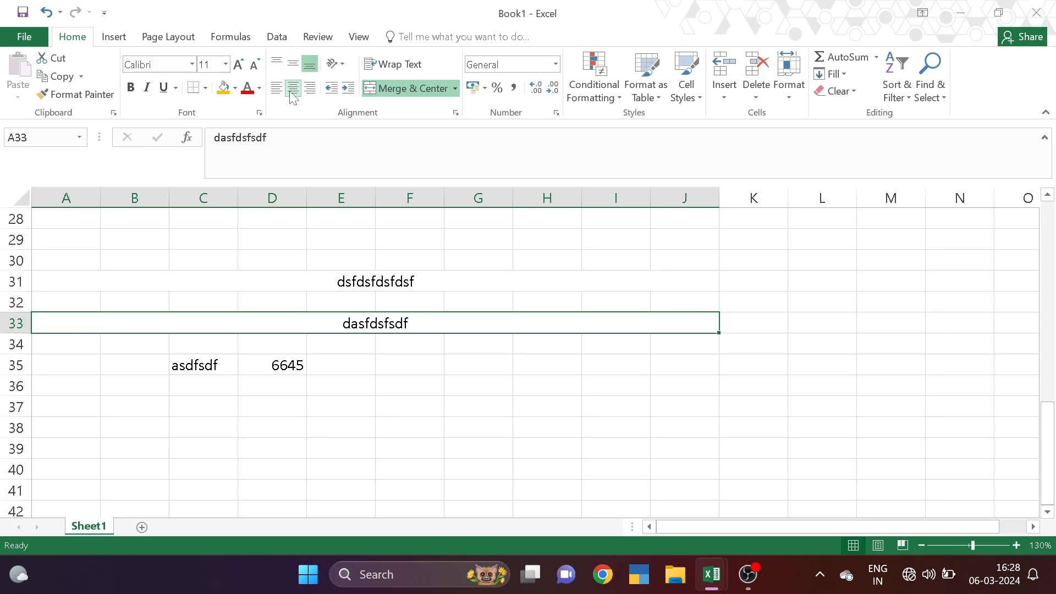
pyautogui.click(399, 282)
pyautogui.click(402, 323)
pyautogui.click(405, 283)
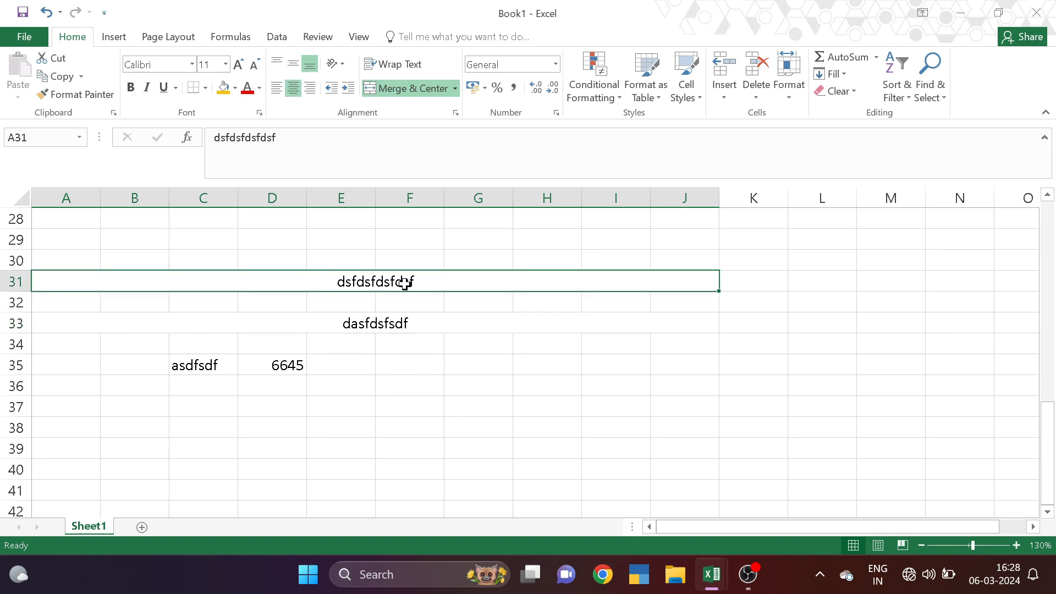
pyautogui.click(455, 89)
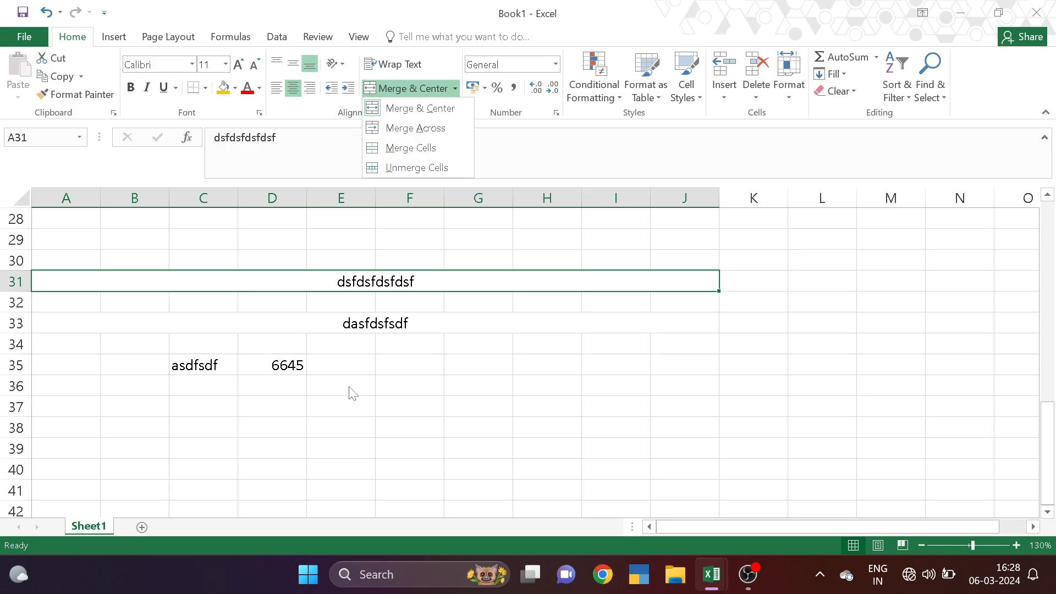
pyautogui.scroll(-5, 348, 407)
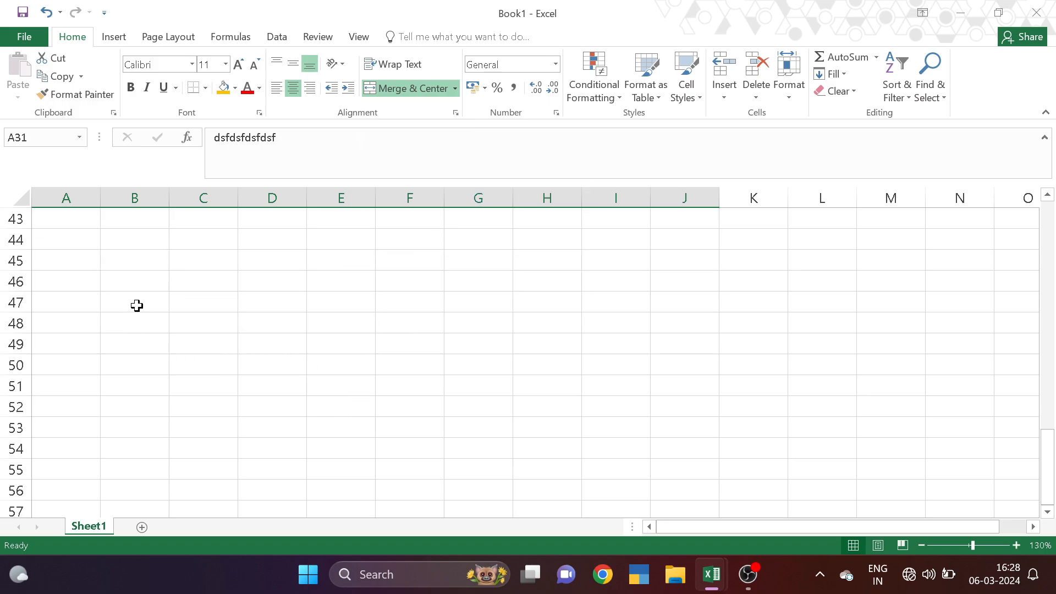
pyautogui.click(69, 258)
pyautogui.click(122, 262)
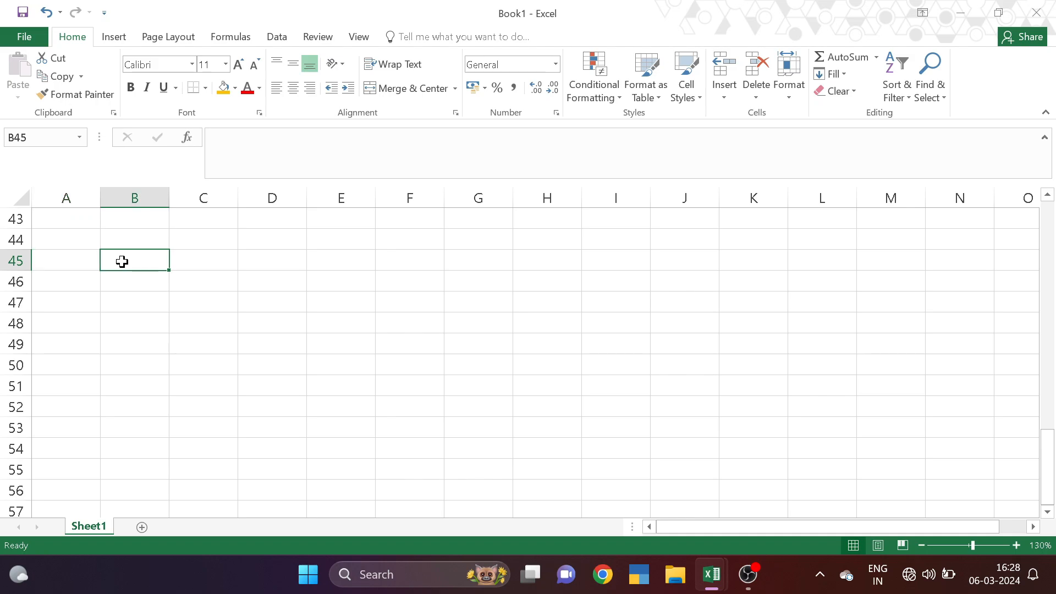
pyautogui.moveTo(73, 259); pyautogui.dragTo(135, 259)
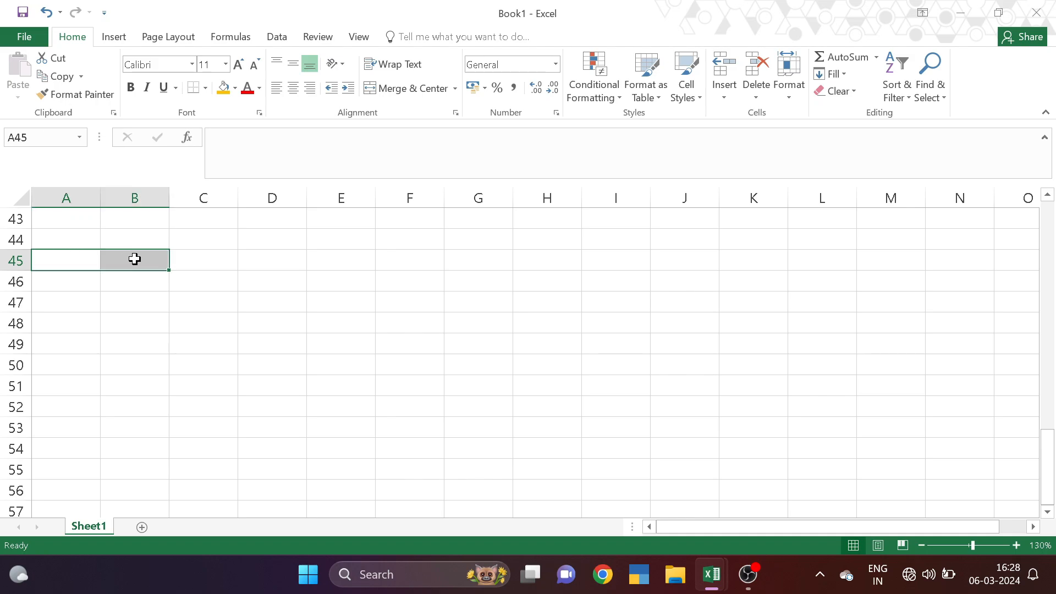
pyautogui.moveTo(44, 282); pyautogui.dragTo(126, 283)
pyautogui.moveTo(38, 302); pyautogui.dragTo(159, 320)
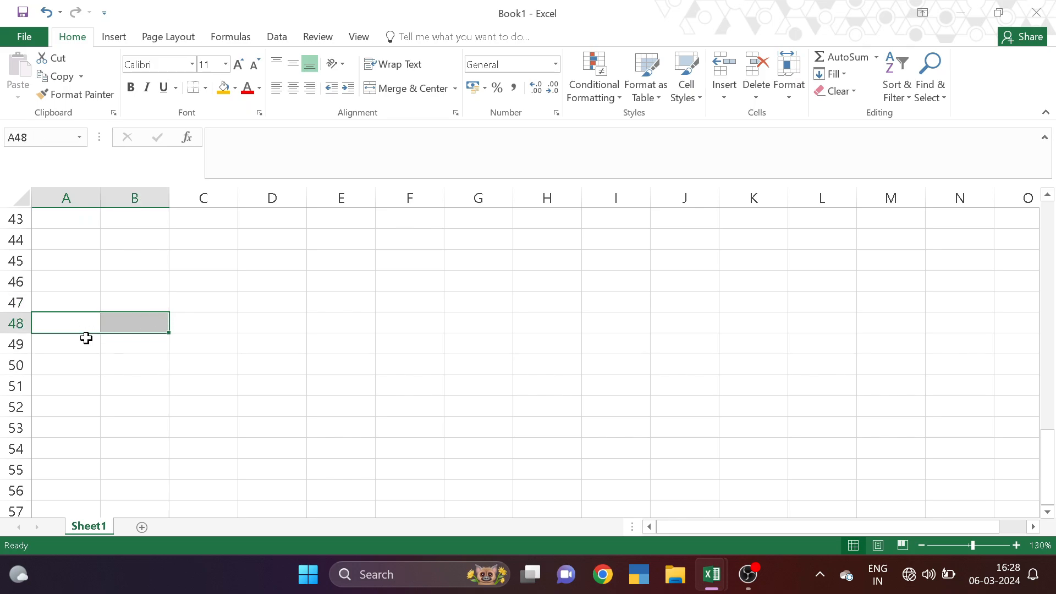
pyautogui.moveTo(77, 343); pyautogui.dragTo(132, 344)
pyautogui.moveTo(66, 364); pyautogui.dragTo(125, 364)
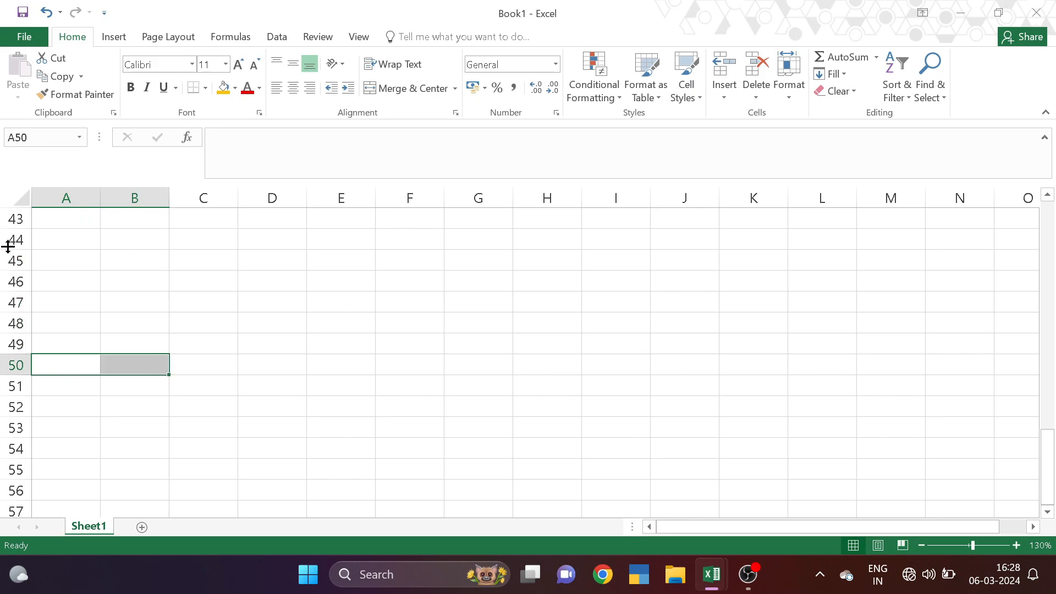
# - Apply Merge Across to A46:B52 so columns A and B are joined separately in each row, and check the merged rows
pyautogui.moveTo(48, 279); pyautogui.dragTo(134, 401)
pyautogui.click(455, 89)
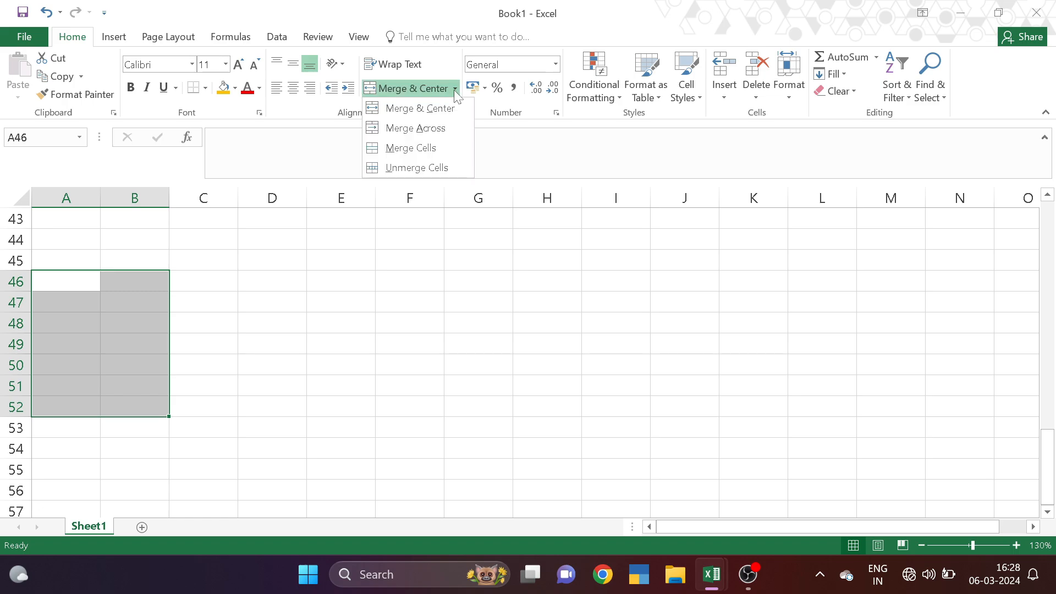
pyautogui.click(443, 130)
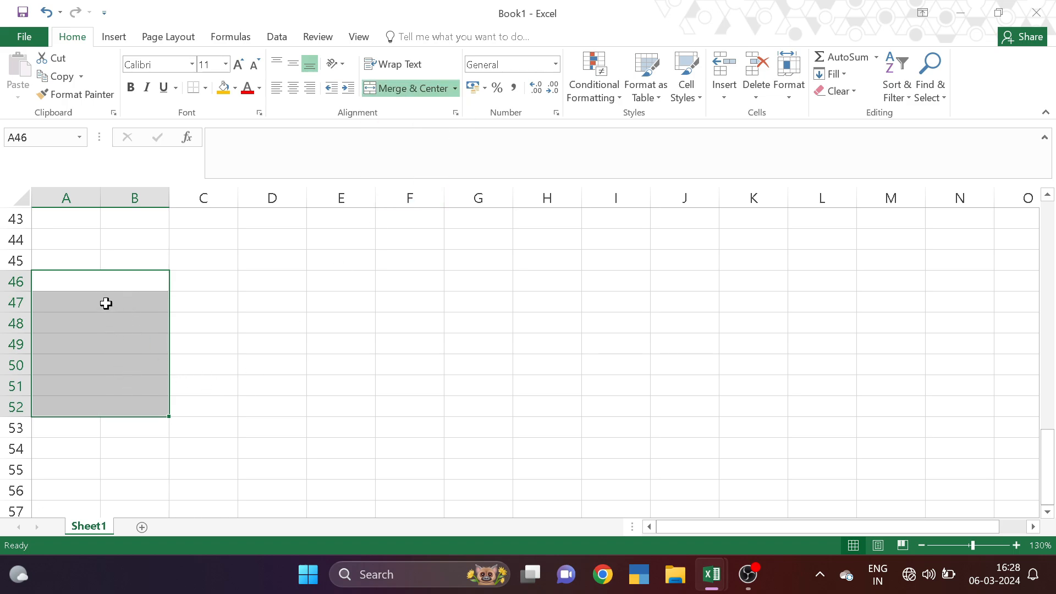
pyautogui.click(275, 337)
pyautogui.moveTo(84, 280); pyautogui.dragTo(86, 386)
pyautogui.click(124, 406)
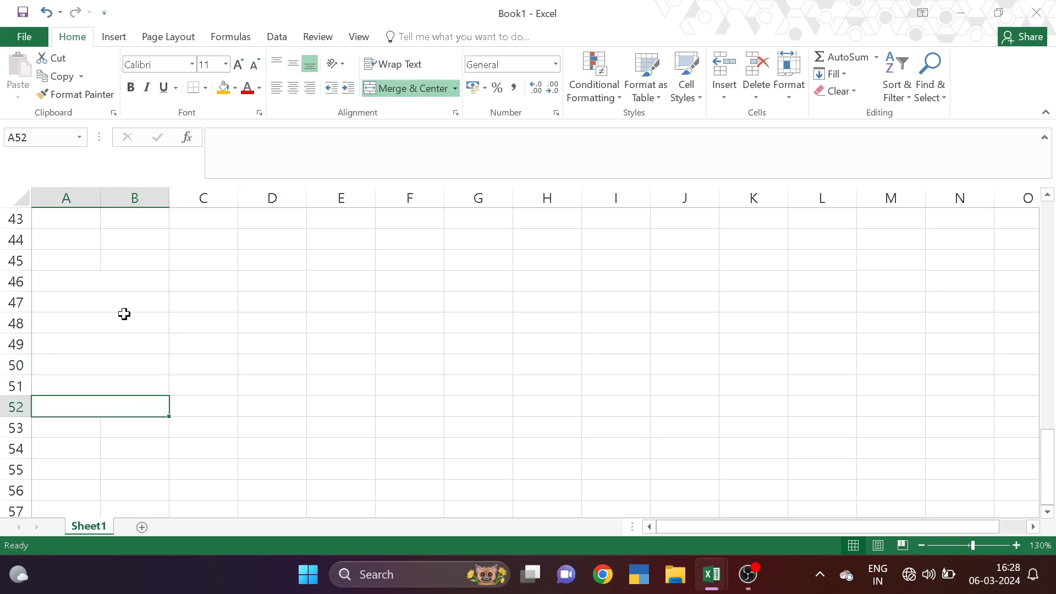
pyautogui.moveTo(102, 282); pyautogui.dragTo(116, 382)
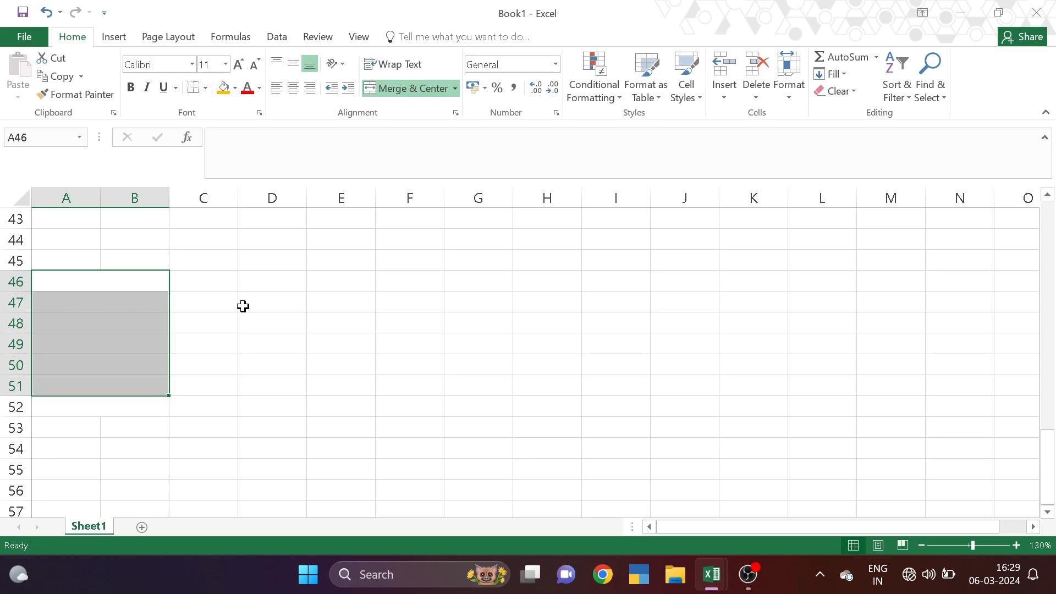
# - Check the sheet's print preview and enable printing of its gridlines
pyautogui.hotkey('ctrl', 'p')
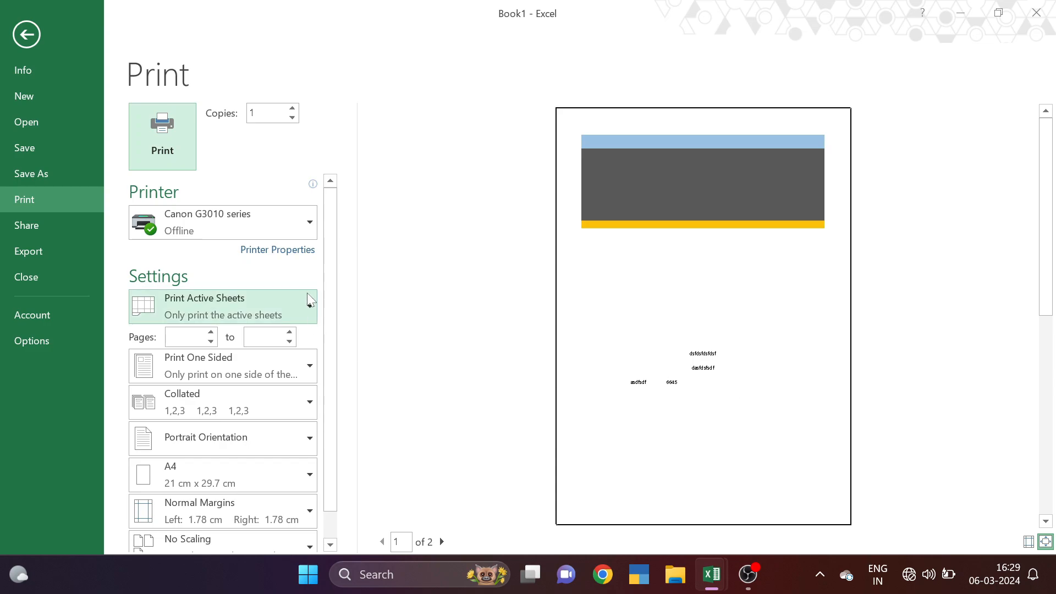
pyautogui.press('Escape')
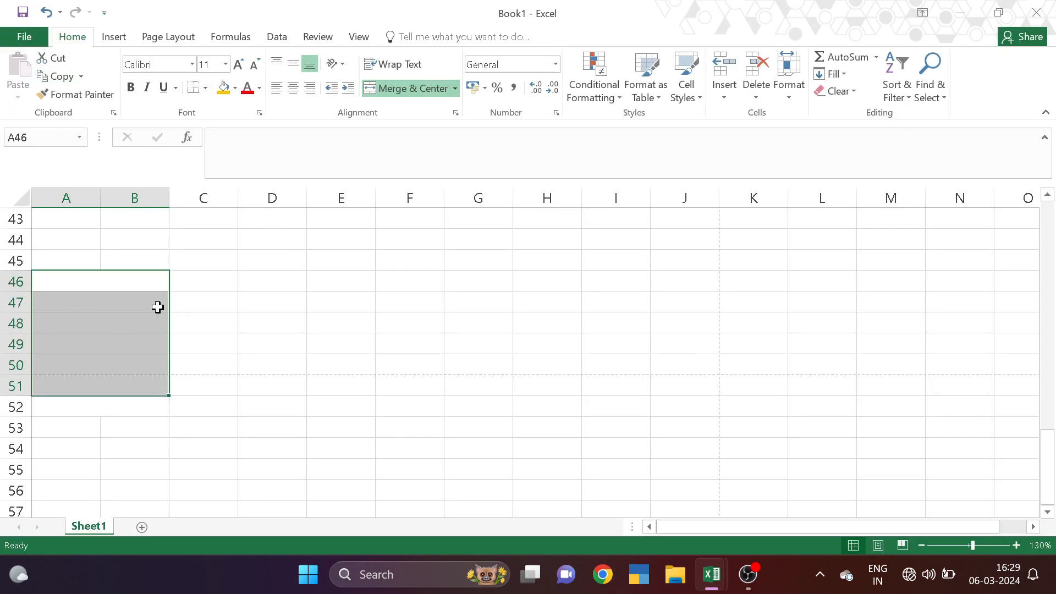
pyautogui.click(174, 40)
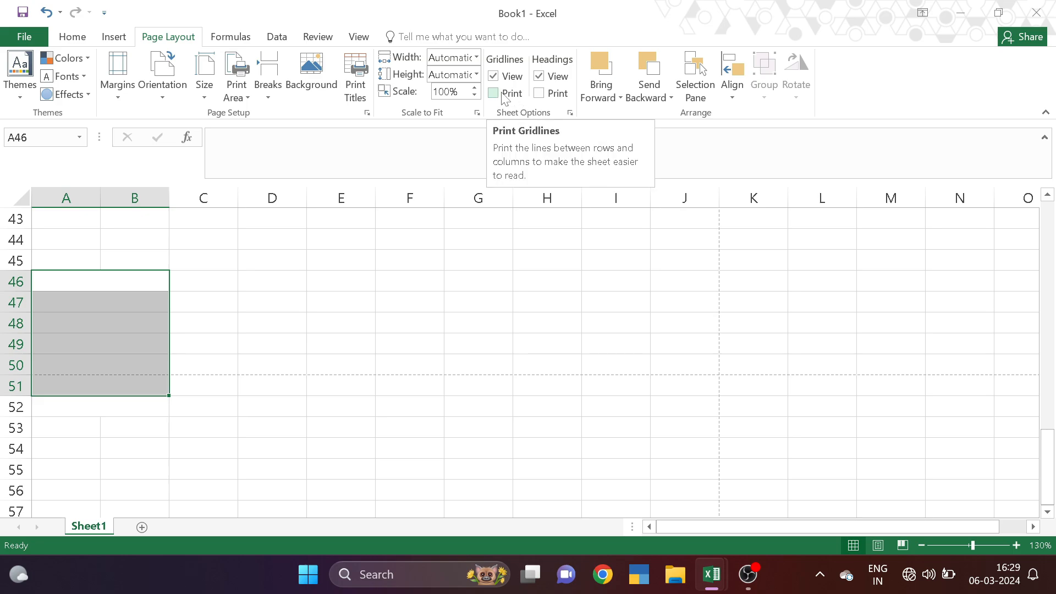
pyautogui.click(502, 95)
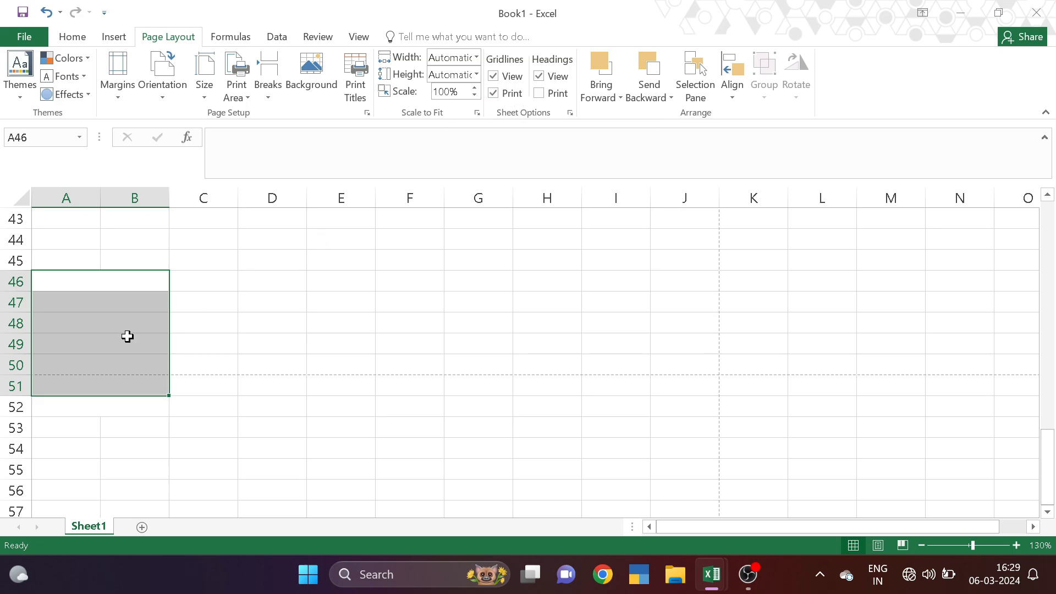
# - Preview the printout again to examine the gridlines on the page, and return to the worksheet
pyautogui.hotkey('ctrl', 'p')
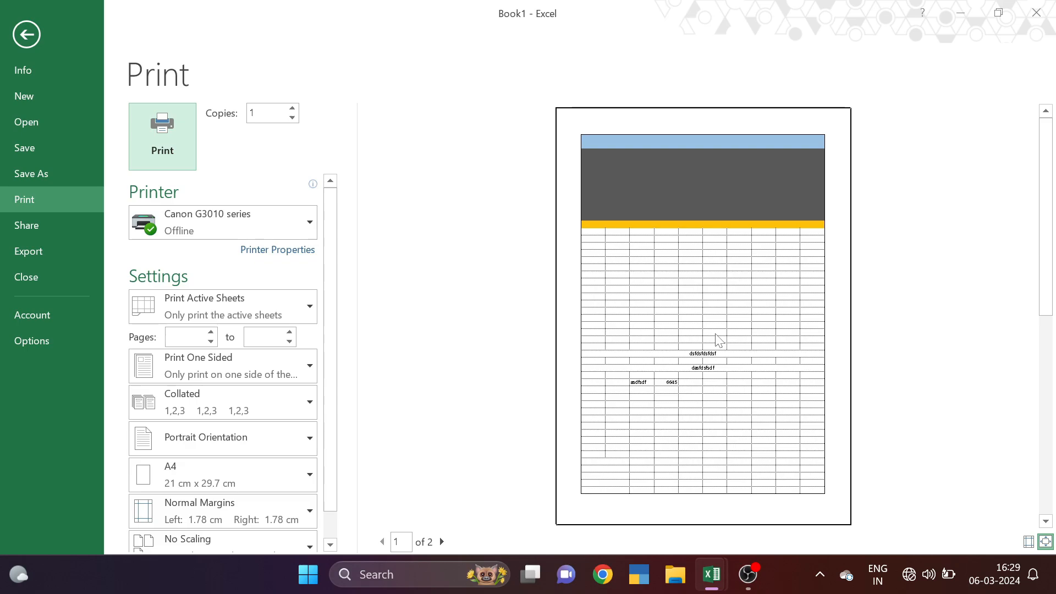
pyautogui.click(17, 35)
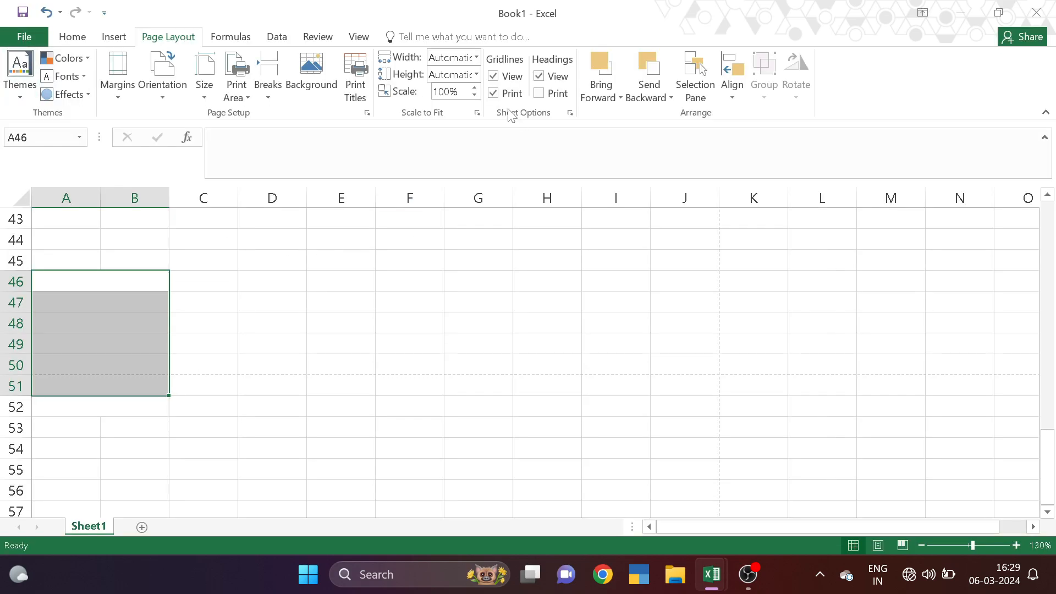
pyautogui.click(72, 37)
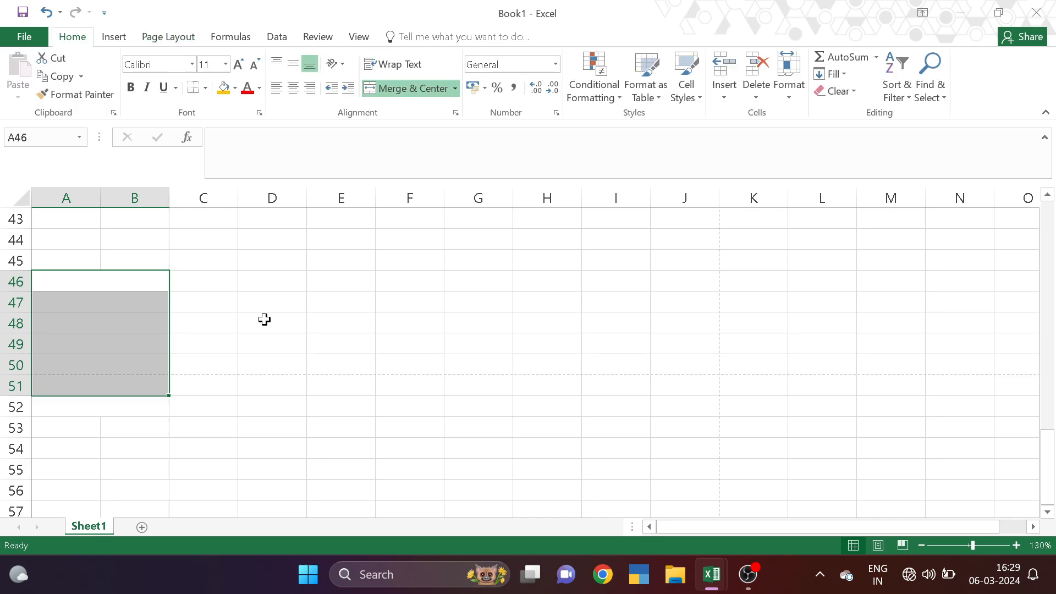
# - Unmerge the row-by-row merged cells in A46:B50 with Unmerge Cells
pyautogui.click(265, 319)
pyautogui.click(455, 88)
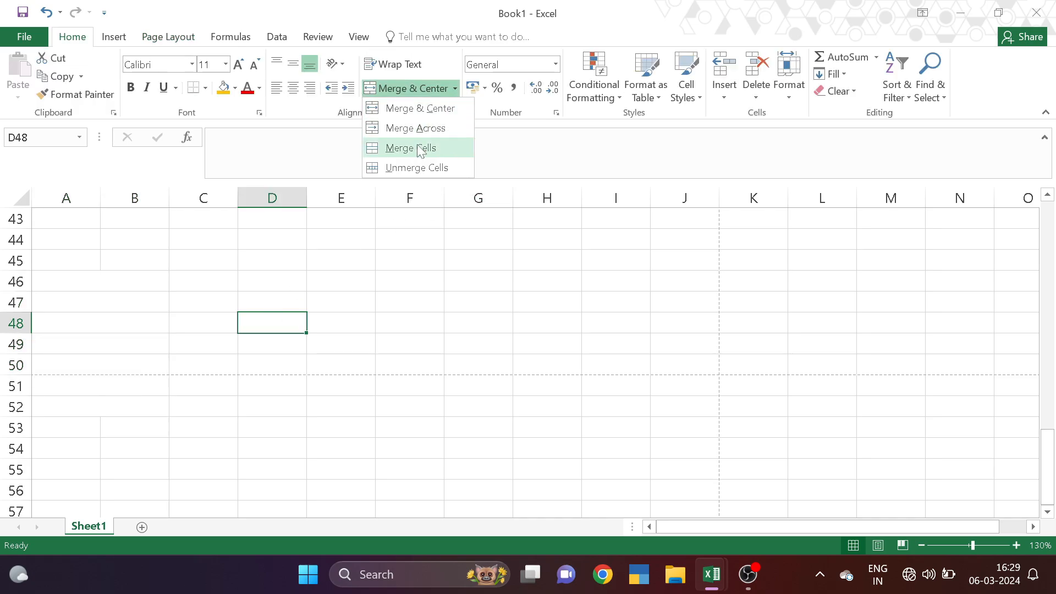
pyautogui.click(64, 284)
pyautogui.moveTo(78, 280); pyautogui.dragTo(87, 367)
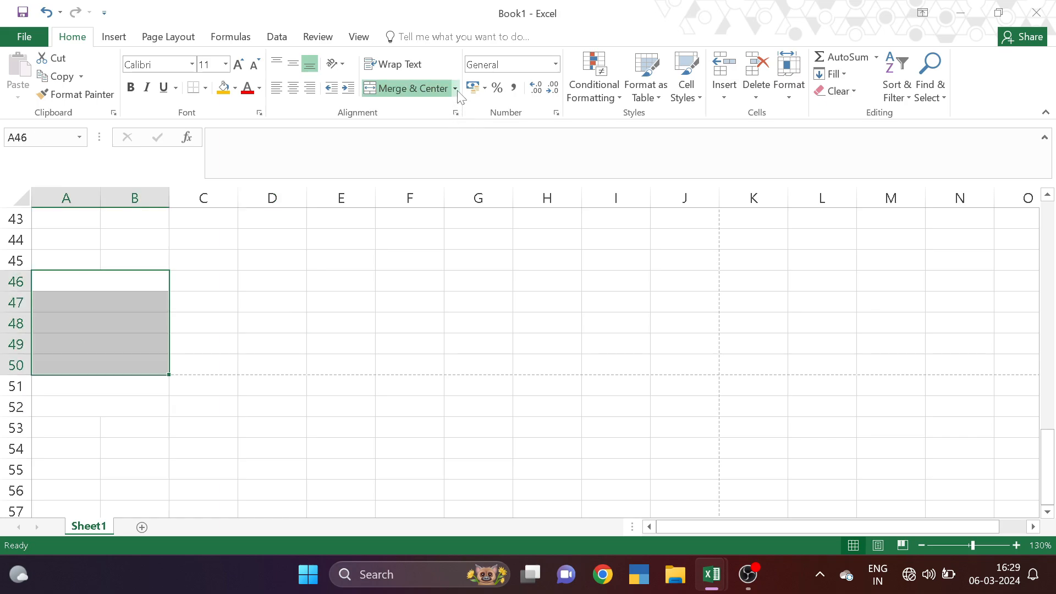
pyautogui.click(455, 90)
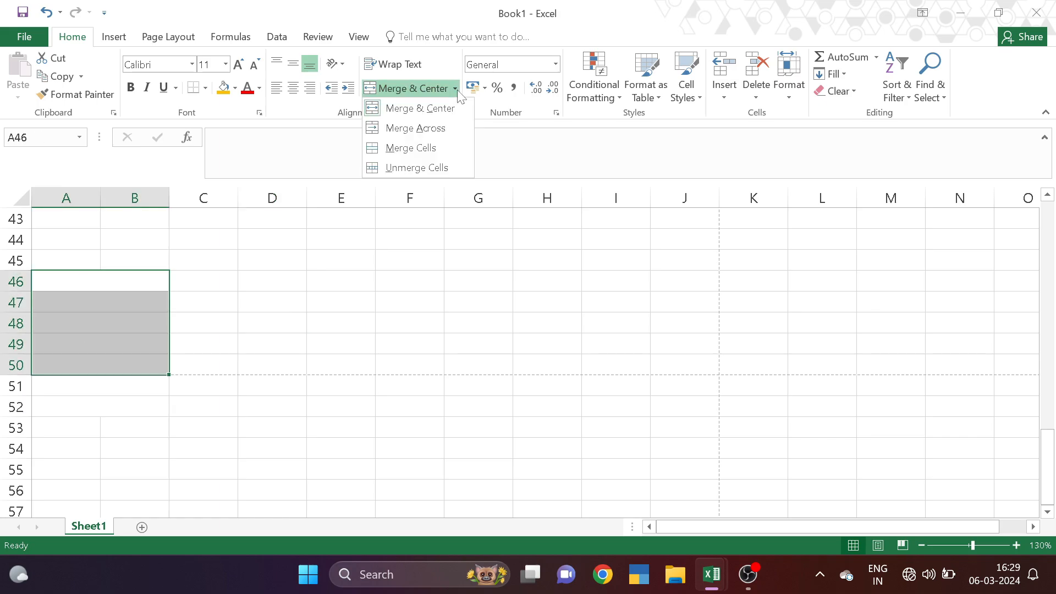
pyautogui.click(431, 169)
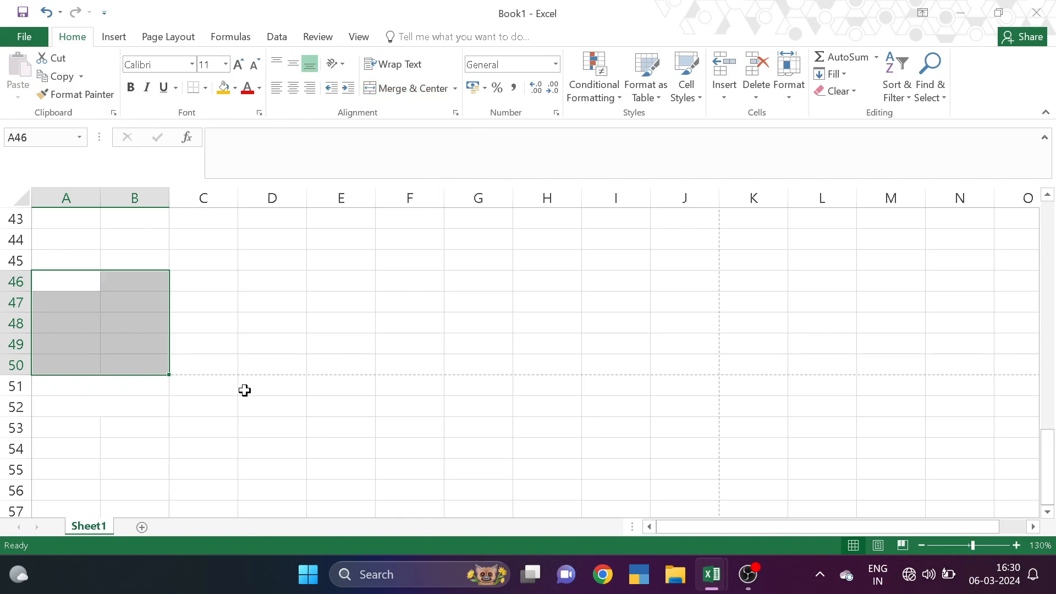
pyautogui.click(328, 319)
# - Unmerge the remaining merged cells in A51:B52
pyautogui.moveTo(93, 387); pyautogui.dragTo(116, 403)
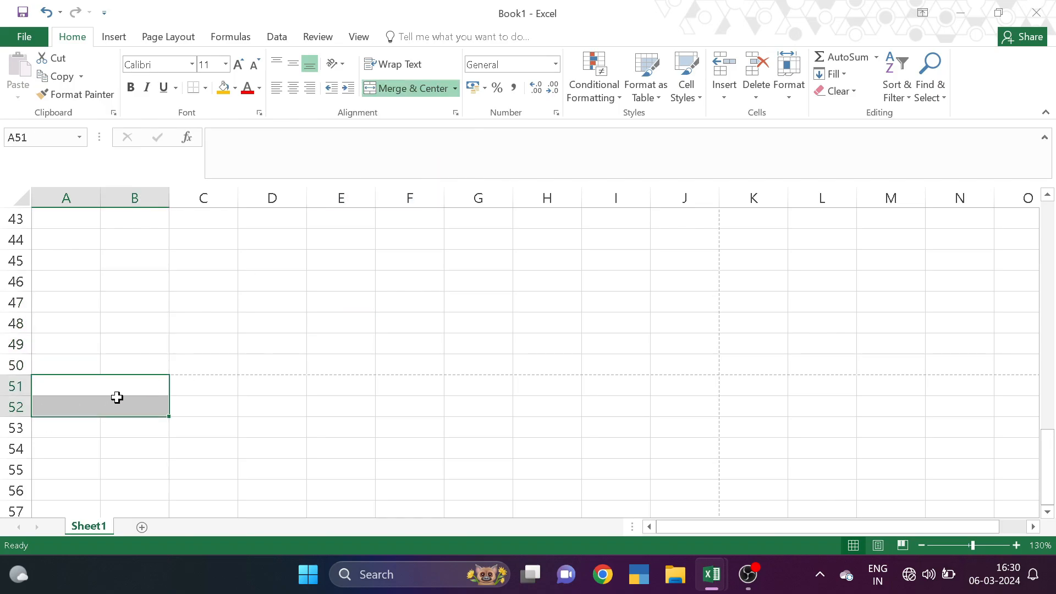
pyautogui.click(455, 88)
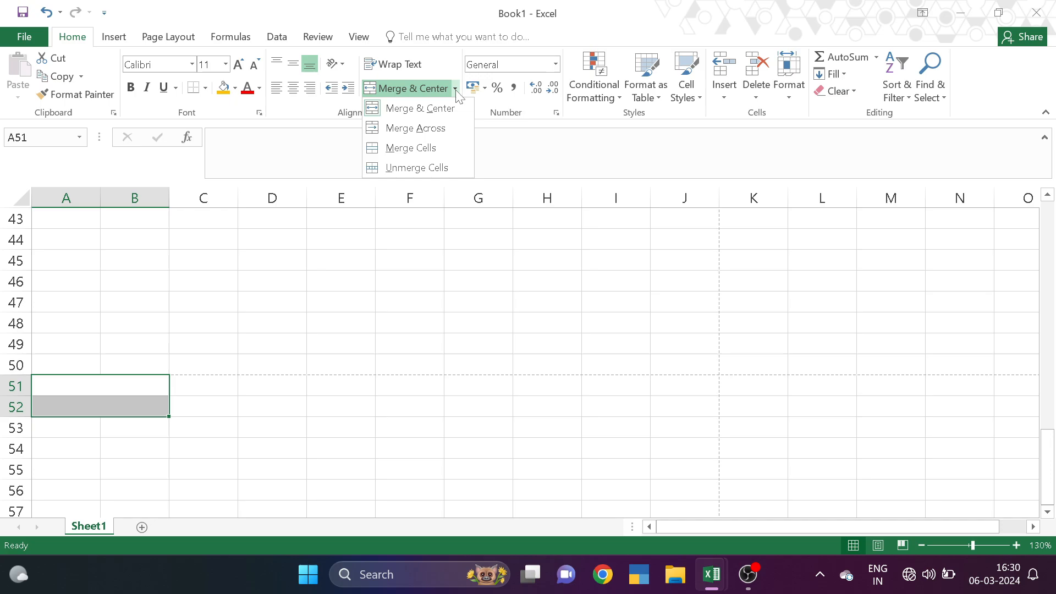
pyautogui.click(438, 167)
pyautogui.click(262, 389)
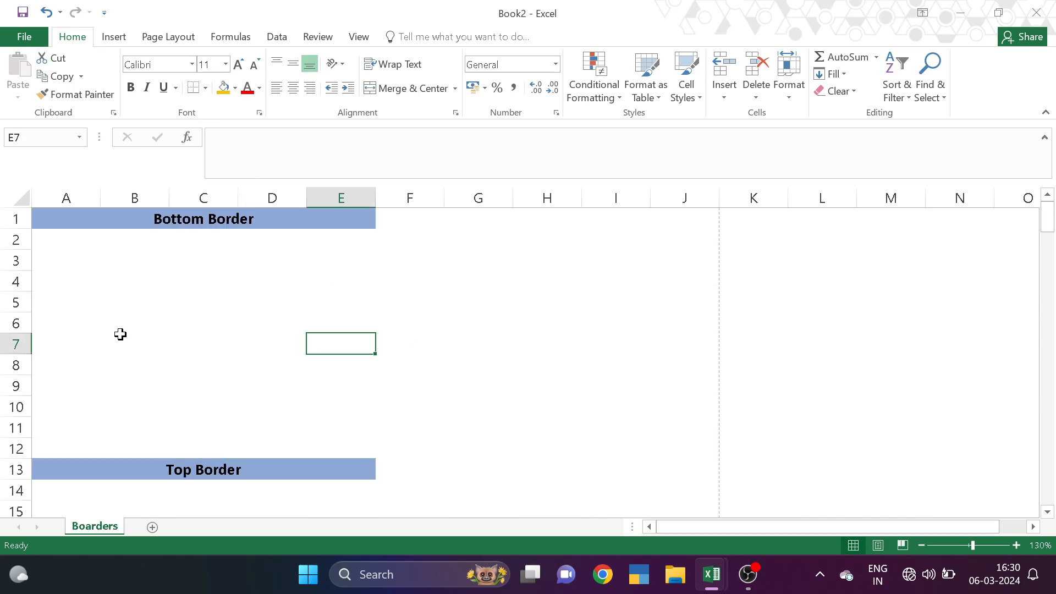
# - Examine the available border types for cell C5 under the Bottom Border heading, without applying any
pyautogui.click(226, 297)
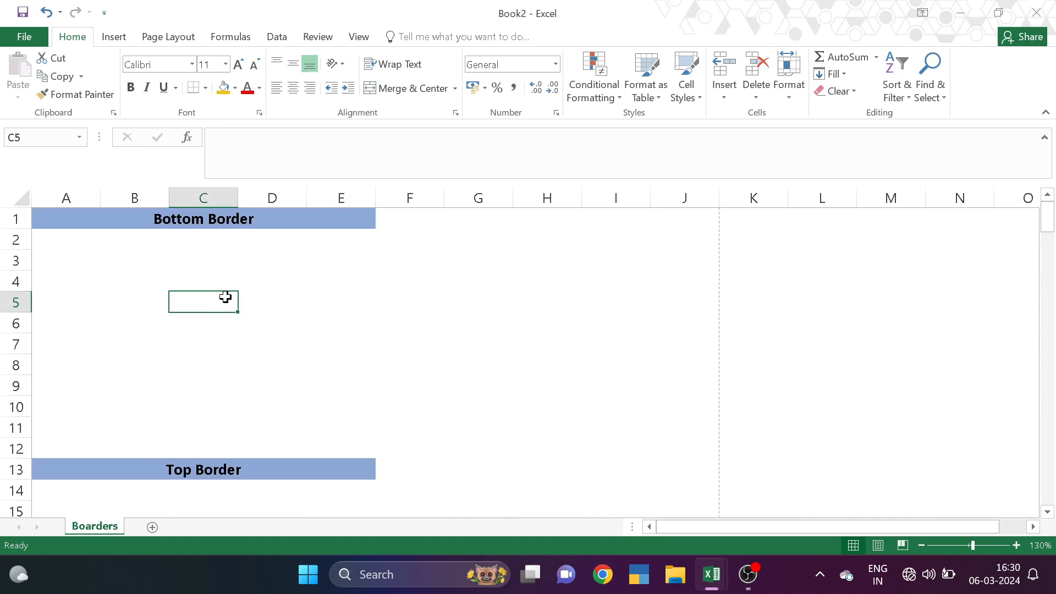
pyautogui.click(205, 88)
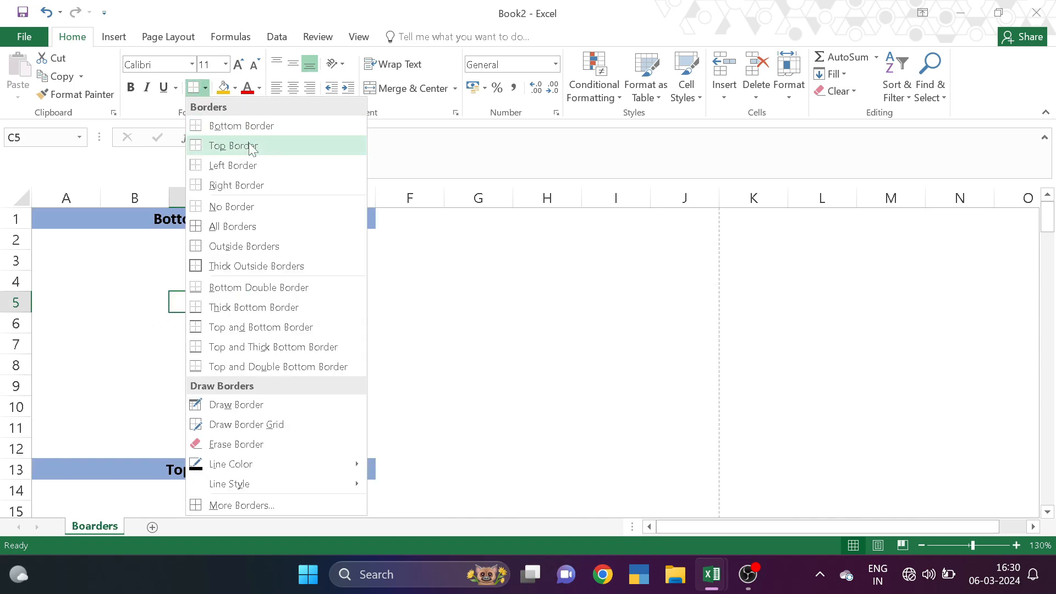
pyautogui.click(430, 297)
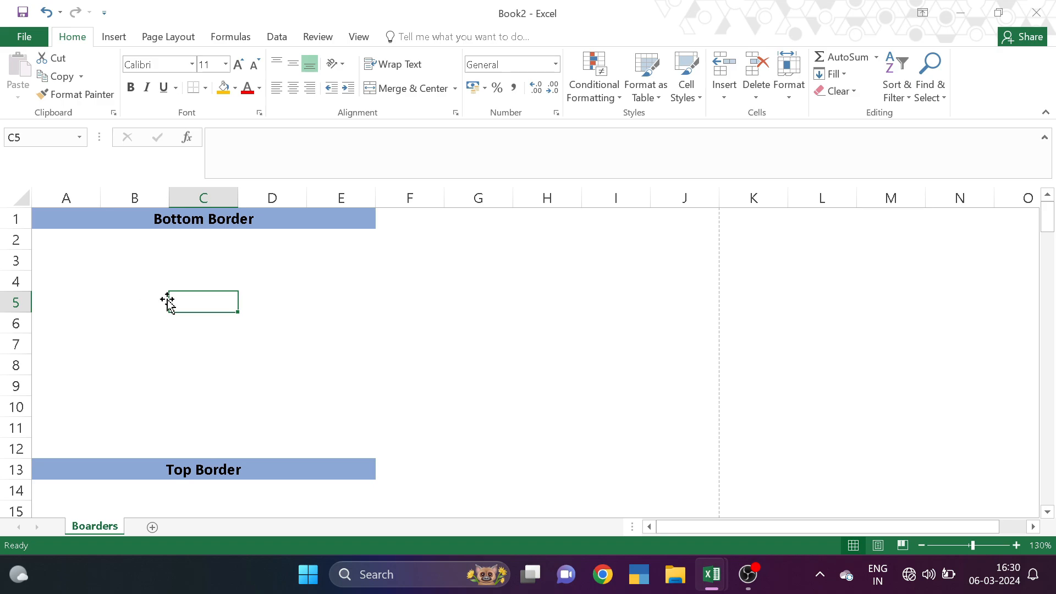
pyautogui.moveTo(244, 284); pyautogui.dragTo(275, 302)
pyautogui.moveTo(351, 310); pyautogui.dragTo(427, 346)
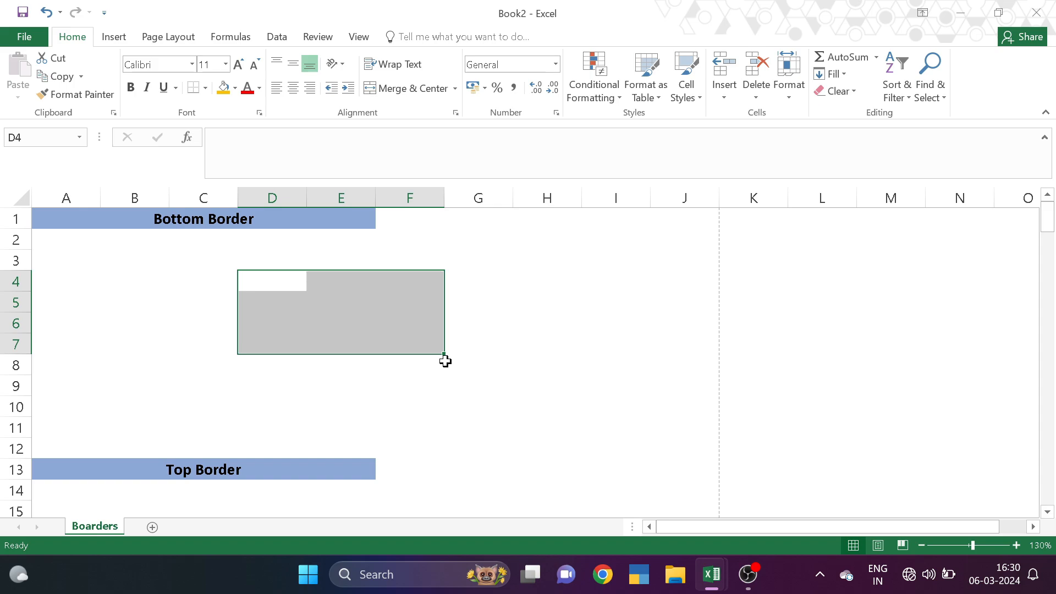
pyautogui.click(475, 322)
pyautogui.moveTo(360, 299); pyautogui.dragTo(454, 343)
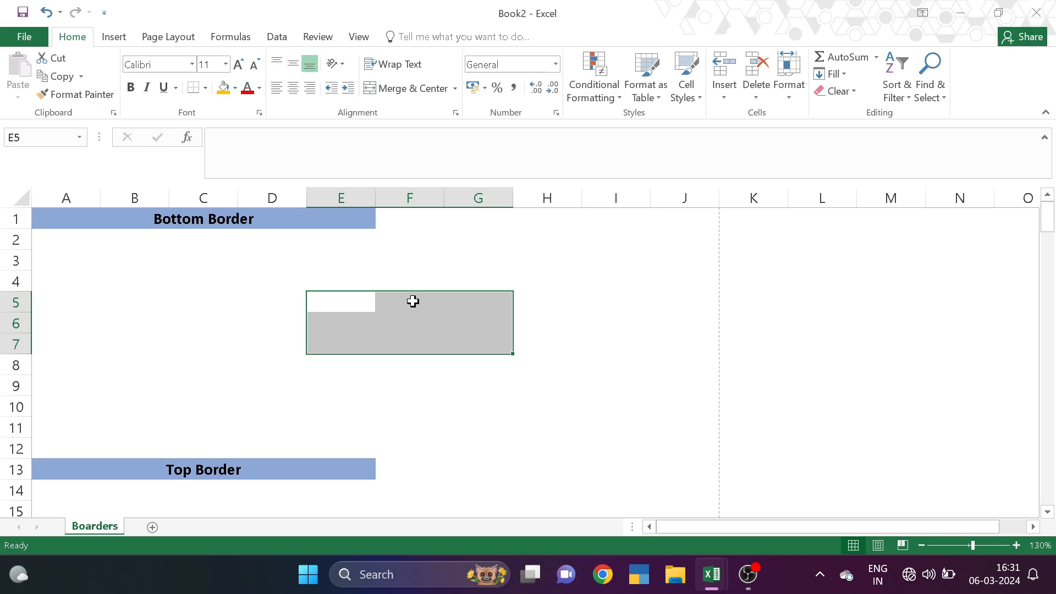
pyautogui.click(218, 287)
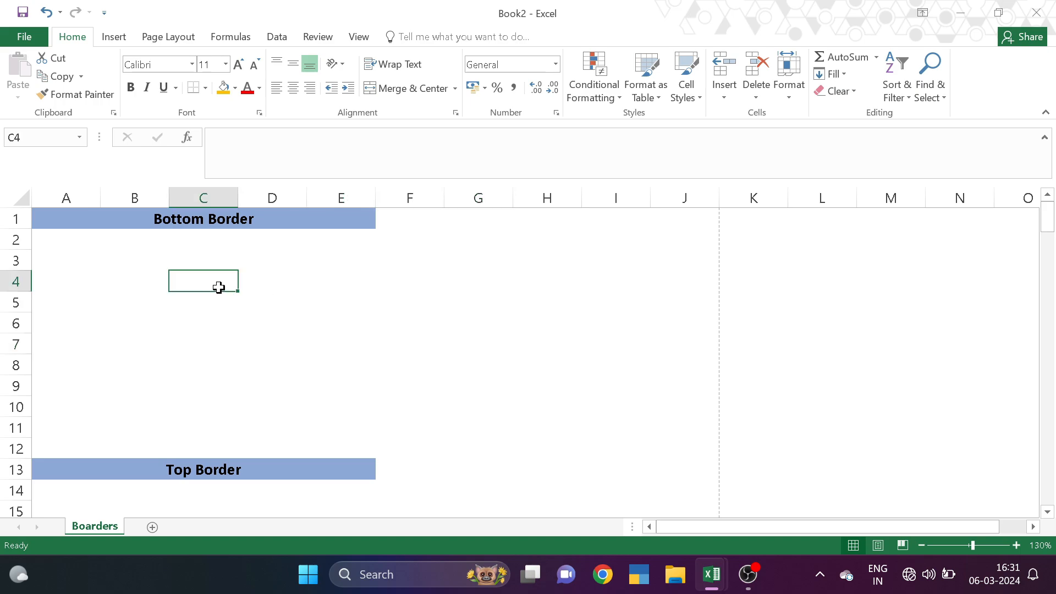
pyautogui.moveTo(81, 252); pyautogui.dragTo(217, 296)
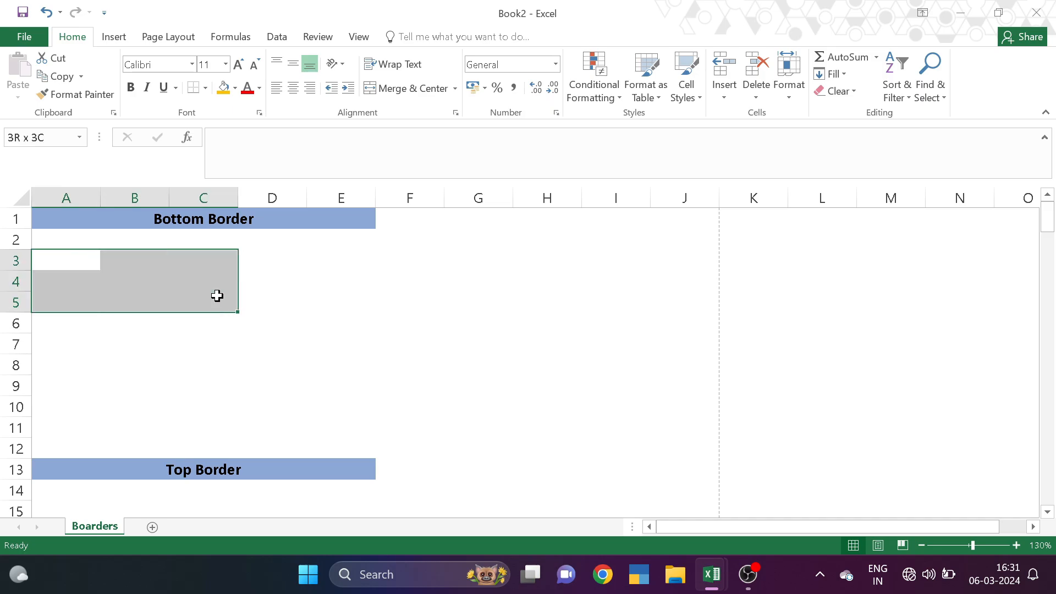
pyautogui.click(217, 296)
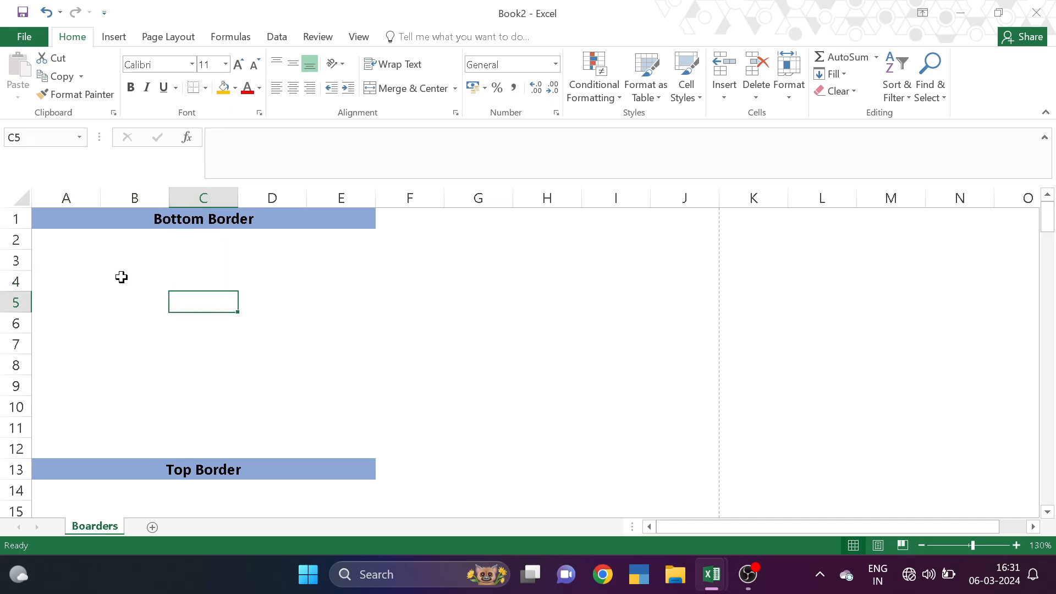
# - Apply a Bottom Border to the range B3:D5 and deselect it to check the line
pyautogui.moveTo(102, 253); pyautogui.dragTo(268, 300)
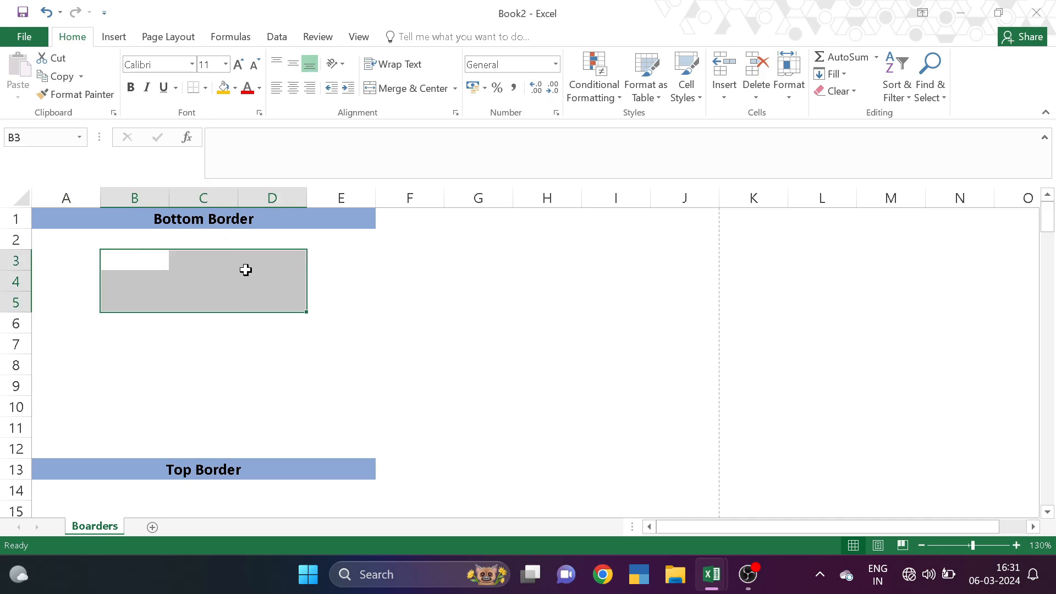
pyautogui.click(205, 88)
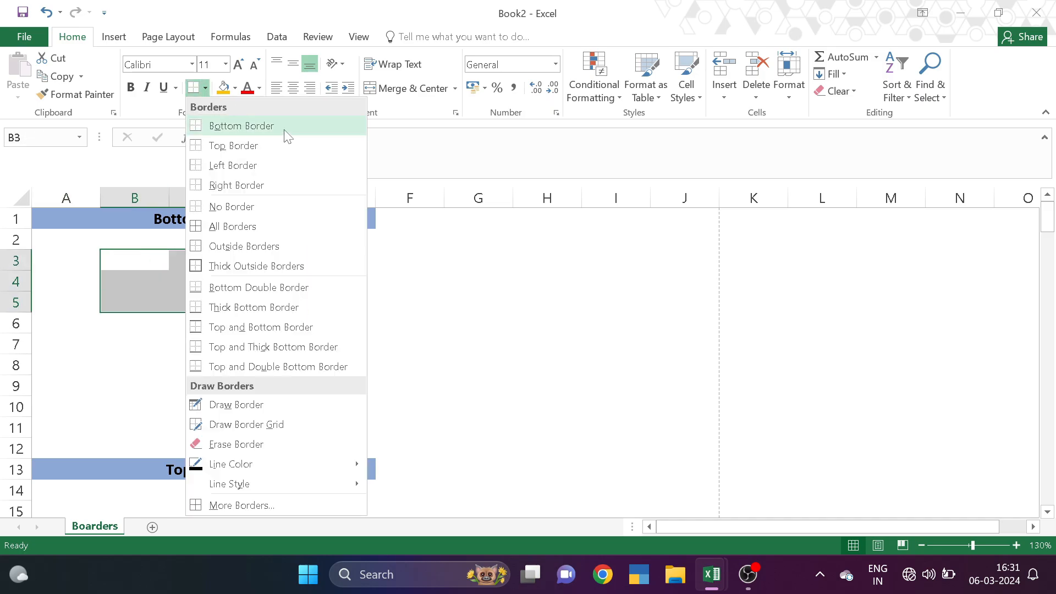
pyautogui.click(247, 132)
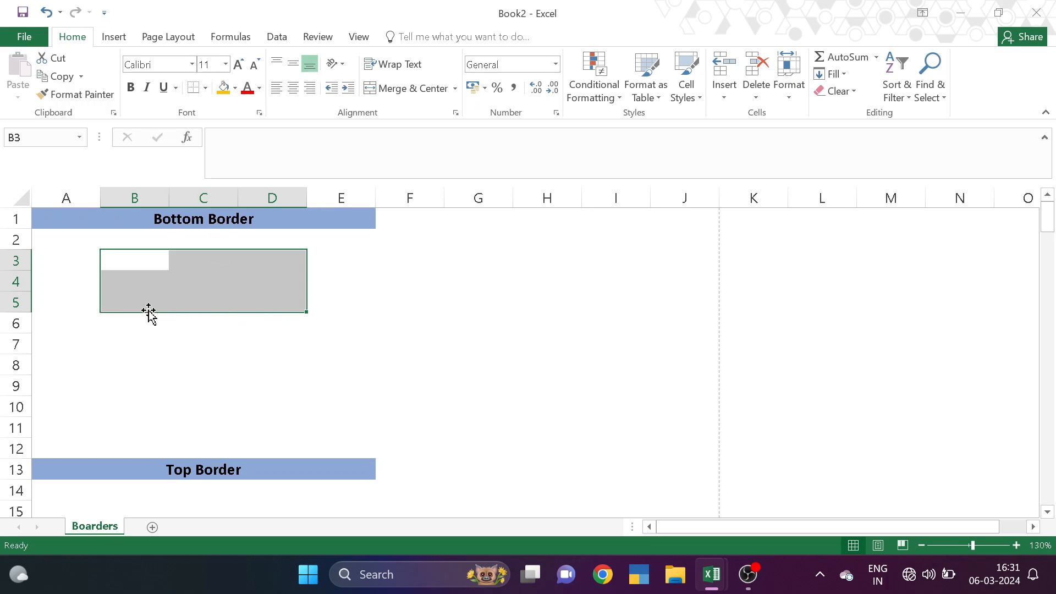
pyautogui.click(429, 287)
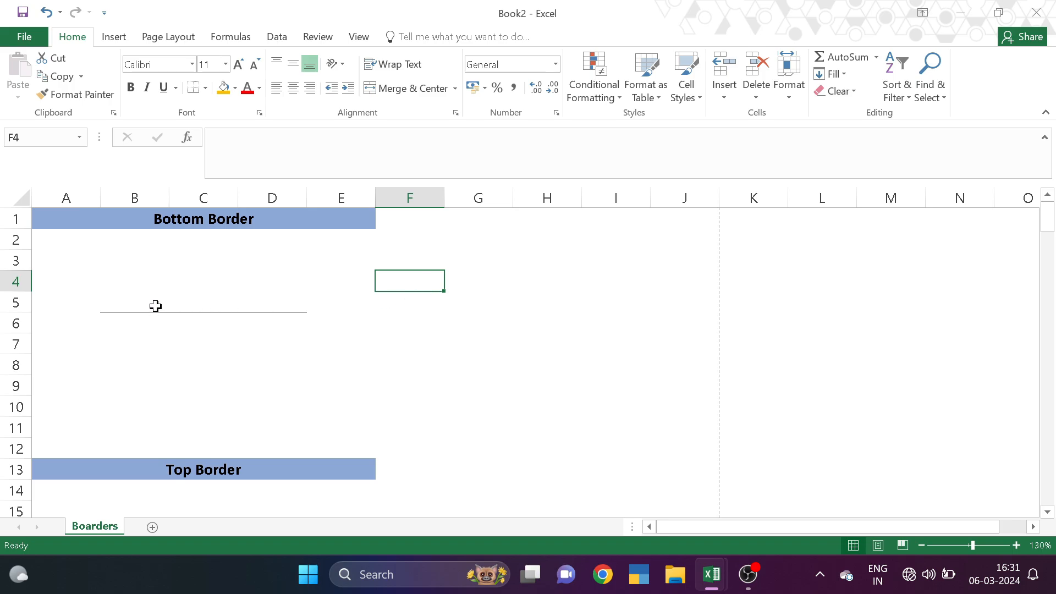
# - Add a Bottom Border to the single cell D3
pyautogui.click(283, 264)
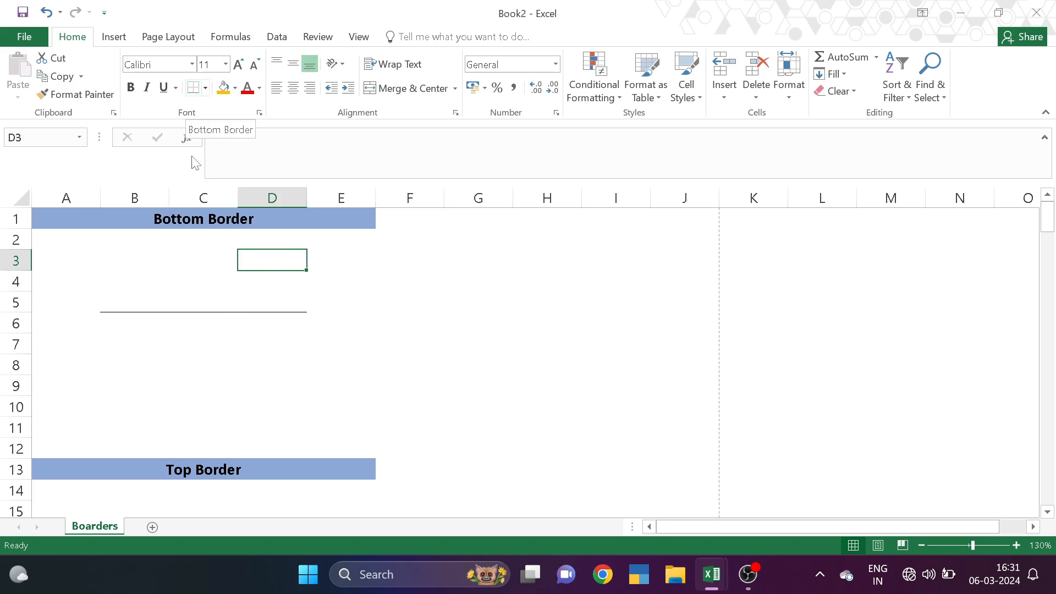
pyautogui.click(206, 87)
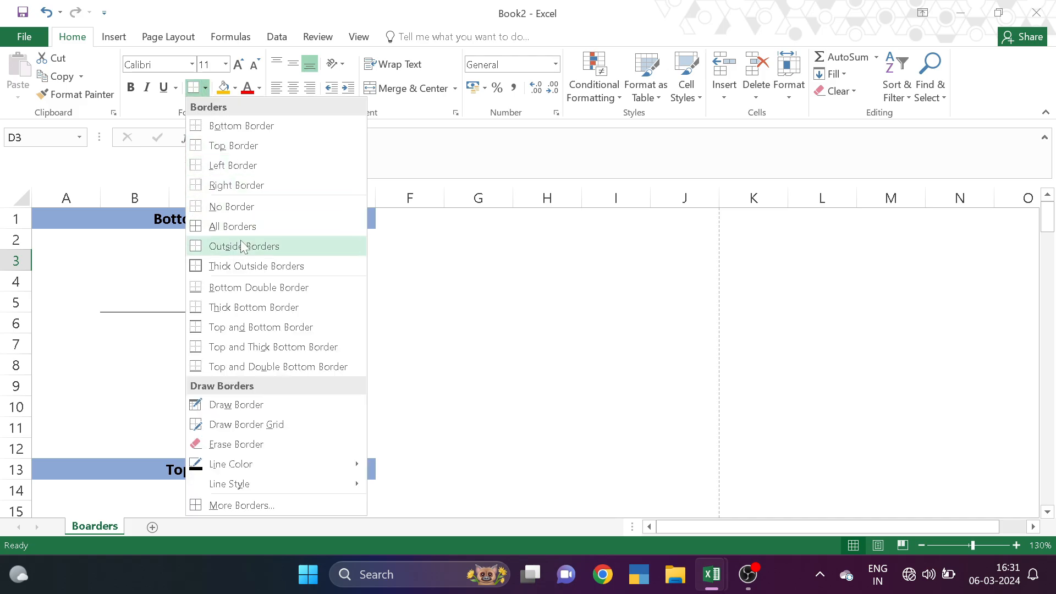
pyautogui.click(208, 84)
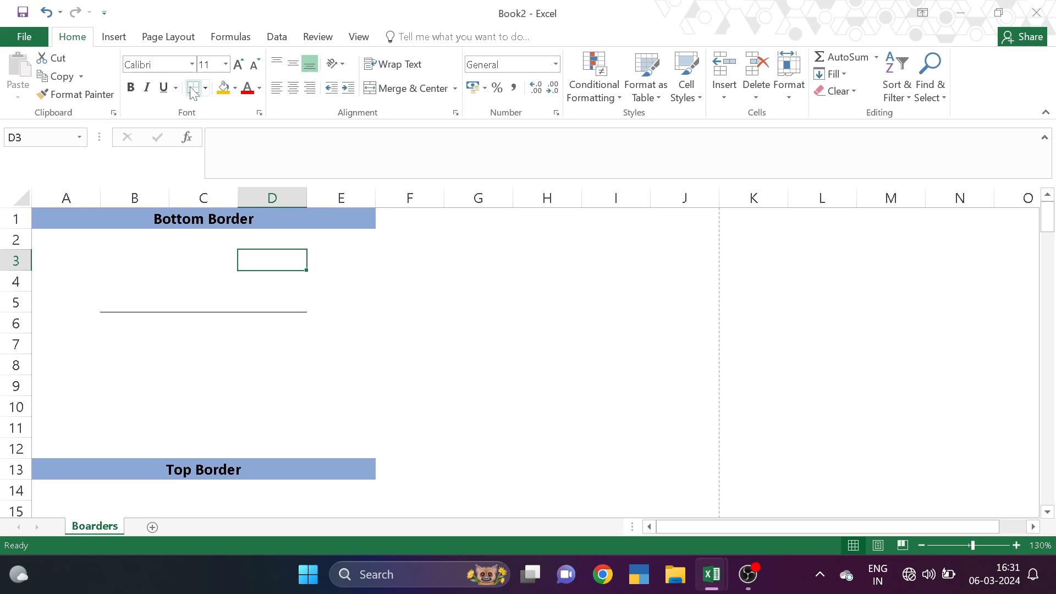
pyautogui.click(373, 290)
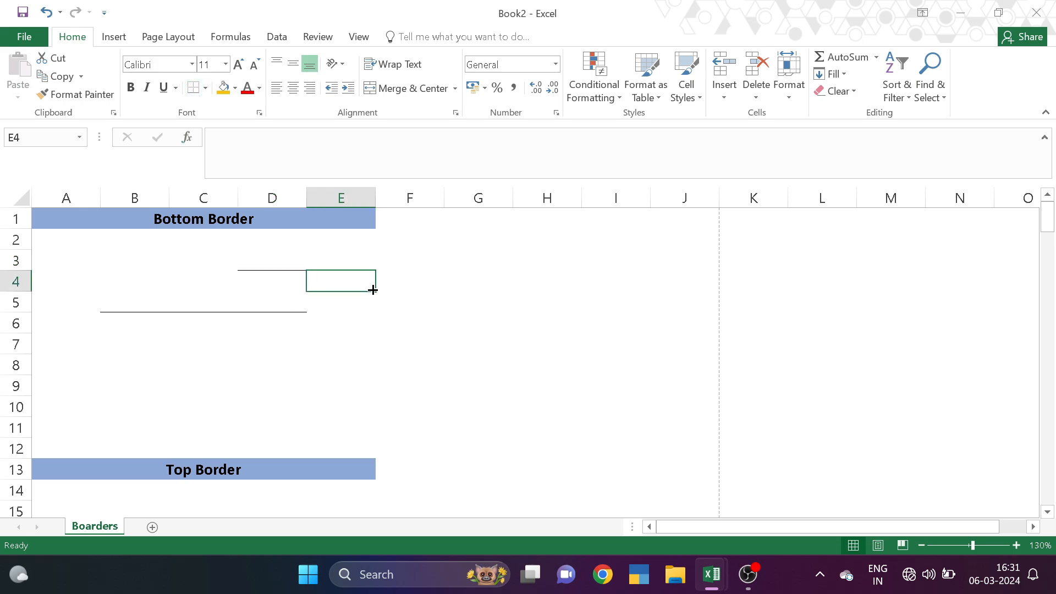
# - Apply a Top Border to the range B16:C17 in the Top Border section
pyautogui.scroll(-4, 130, 312)
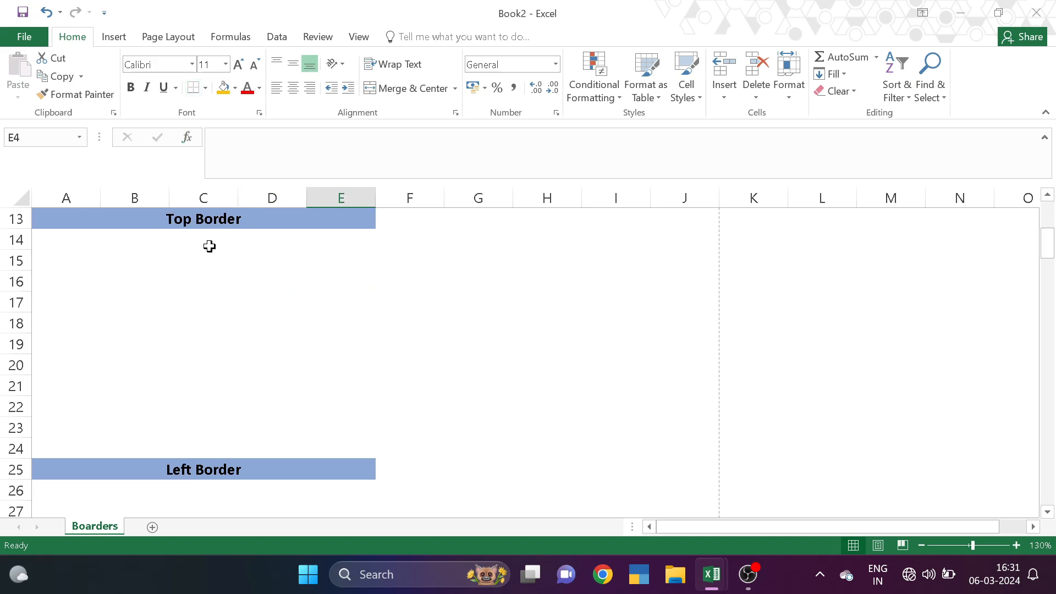
pyautogui.moveTo(122, 275); pyautogui.dragTo(236, 308)
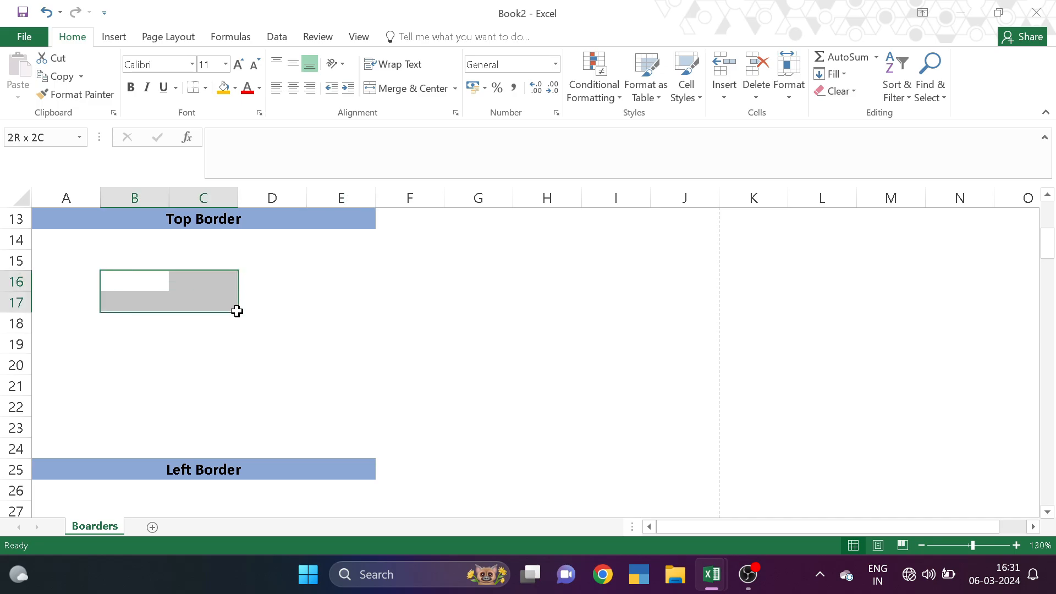
pyautogui.click(205, 88)
pyautogui.click(227, 149)
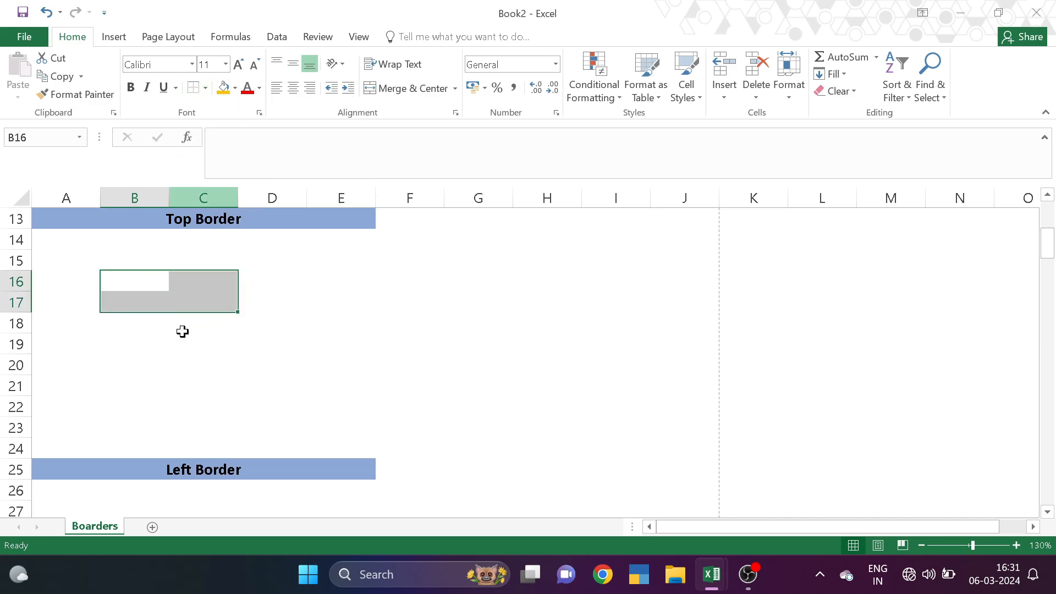
pyautogui.click(390, 320)
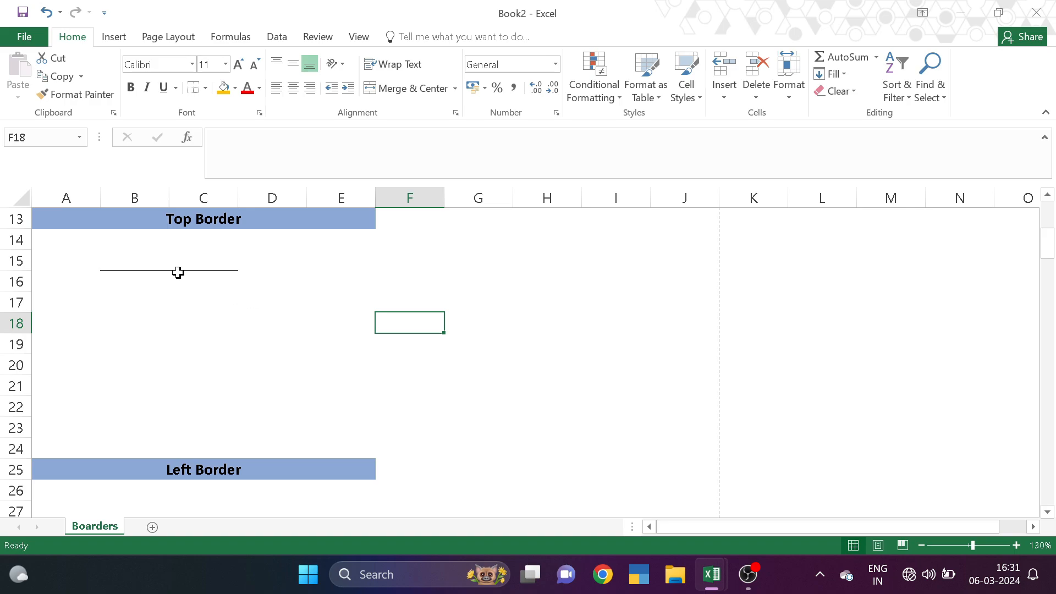
# - Add a Top Border to the single cell C19 and move off it to check the line
pyautogui.click(187, 335)
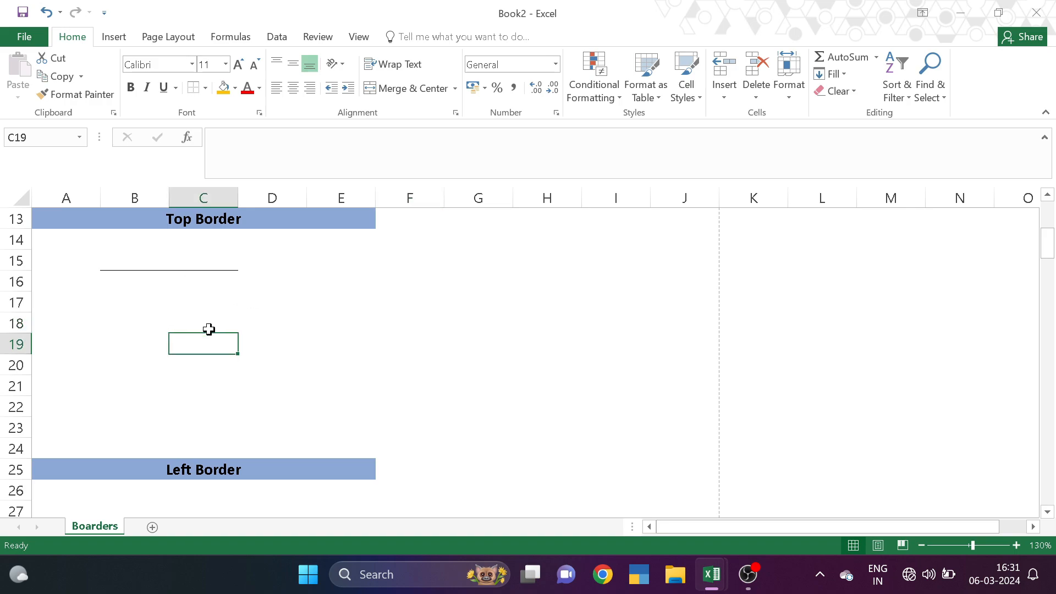
pyautogui.click(192, 88)
pyautogui.press('Right')
pyautogui.press('Right')
pyautogui.press('Right')
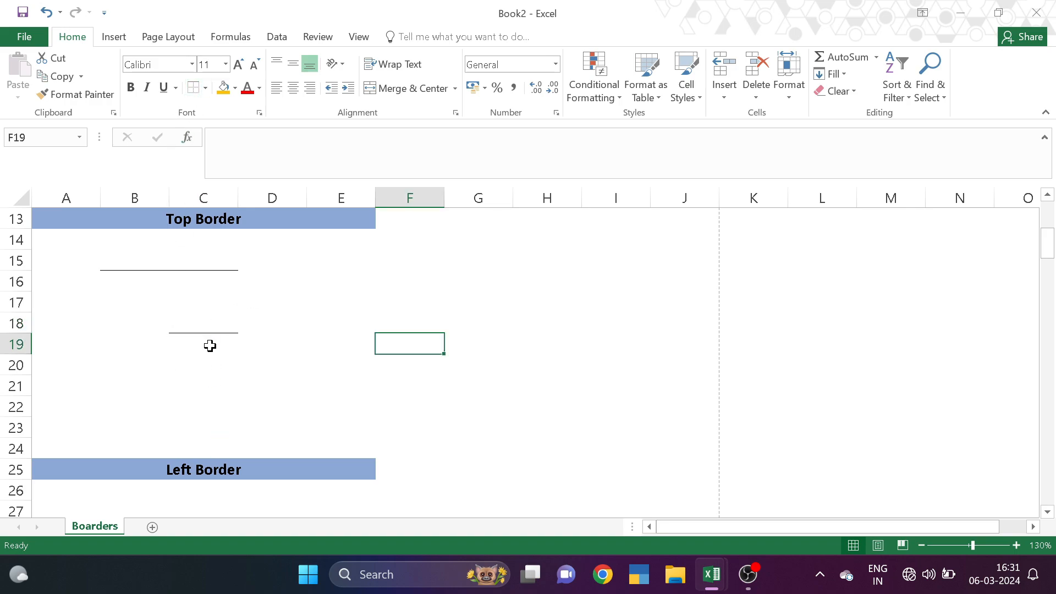
# - Apply a Left Border to the single cell B29 in the Left Border section
pyautogui.scroll(-4, 210, 345)
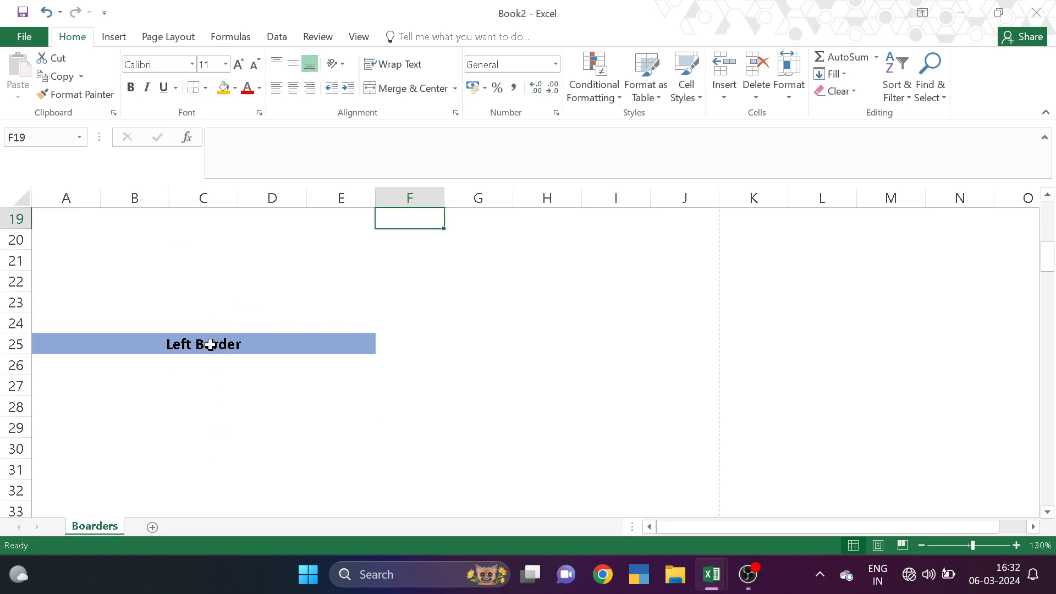
pyautogui.click(155, 299)
pyautogui.click(207, 88)
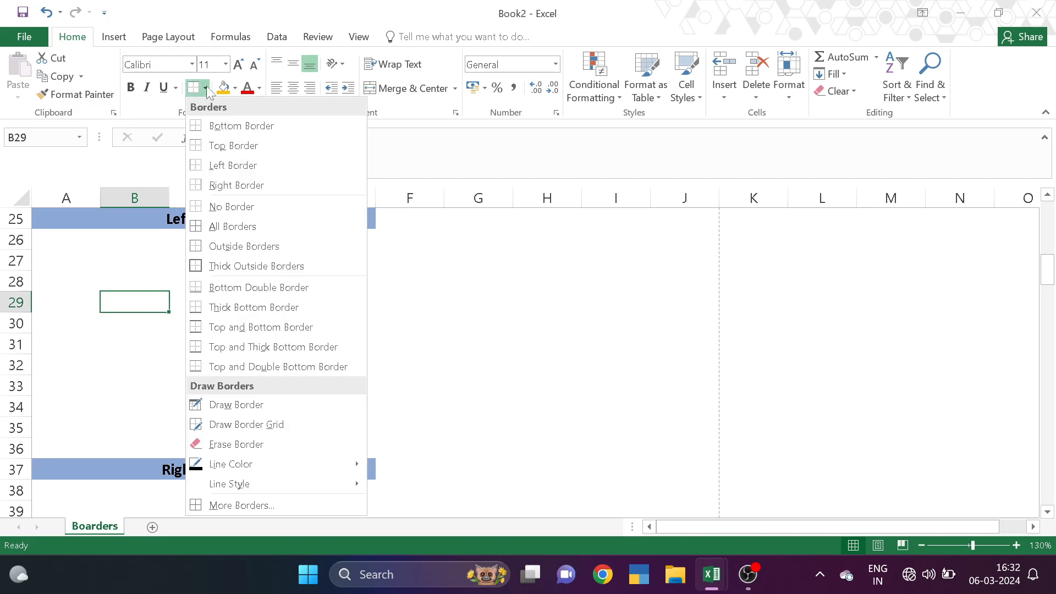
pyautogui.click(230, 165)
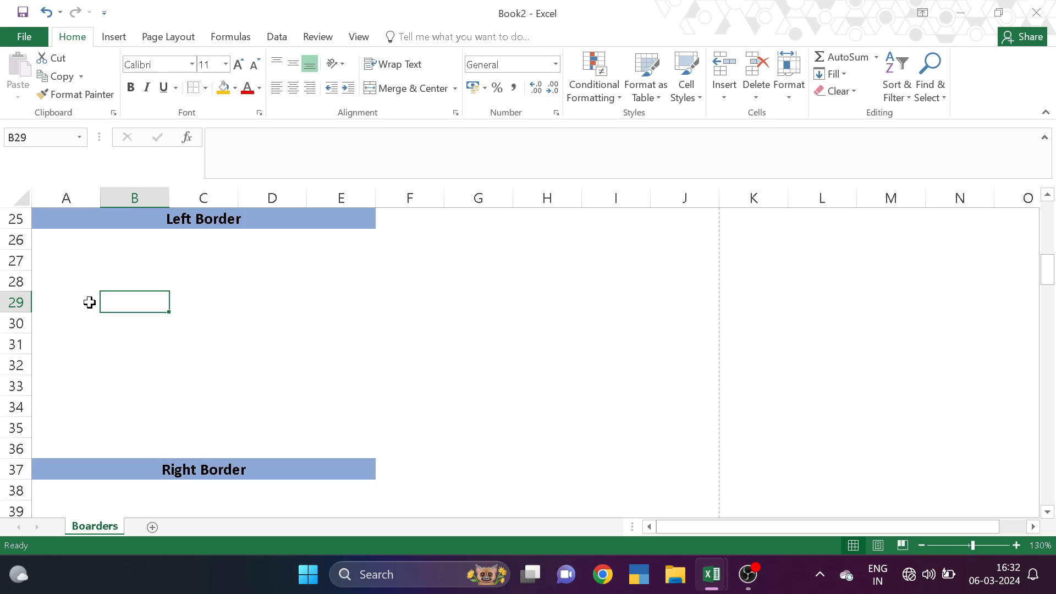
pyautogui.click(227, 305)
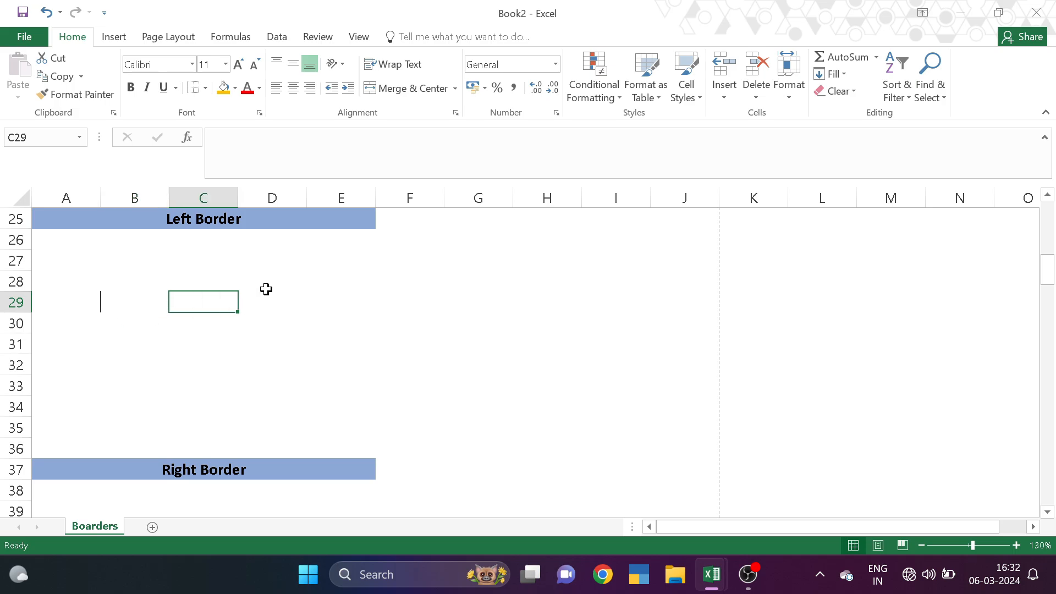
# - Add a Left Border to the range C28:D30 and deselect it
pyautogui.moveTo(186, 280); pyautogui.dragTo(242, 323)
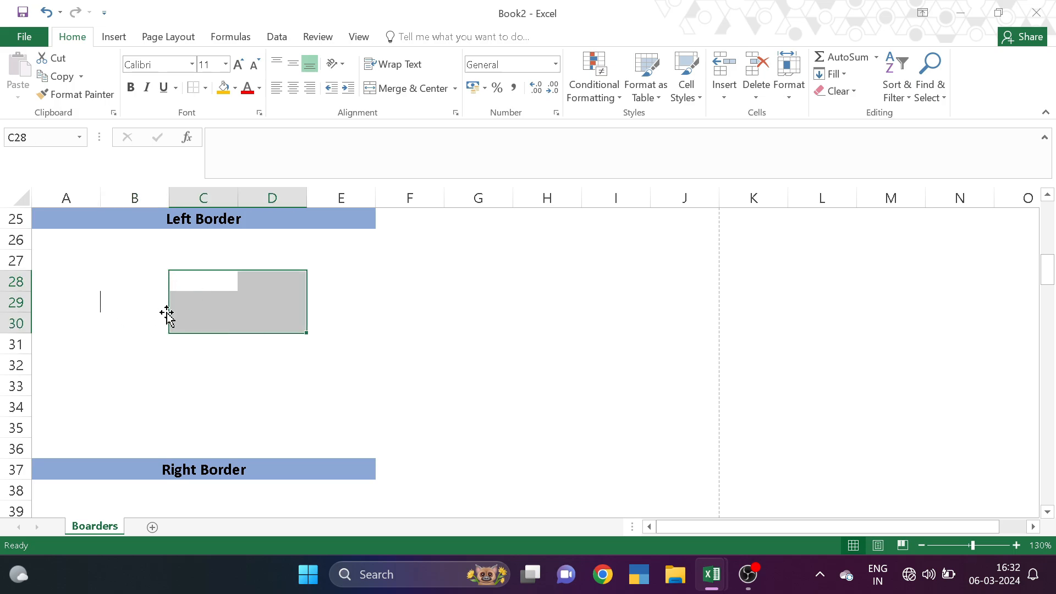
pyautogui.click(198, 94)
pyautogui.click(266, 404)
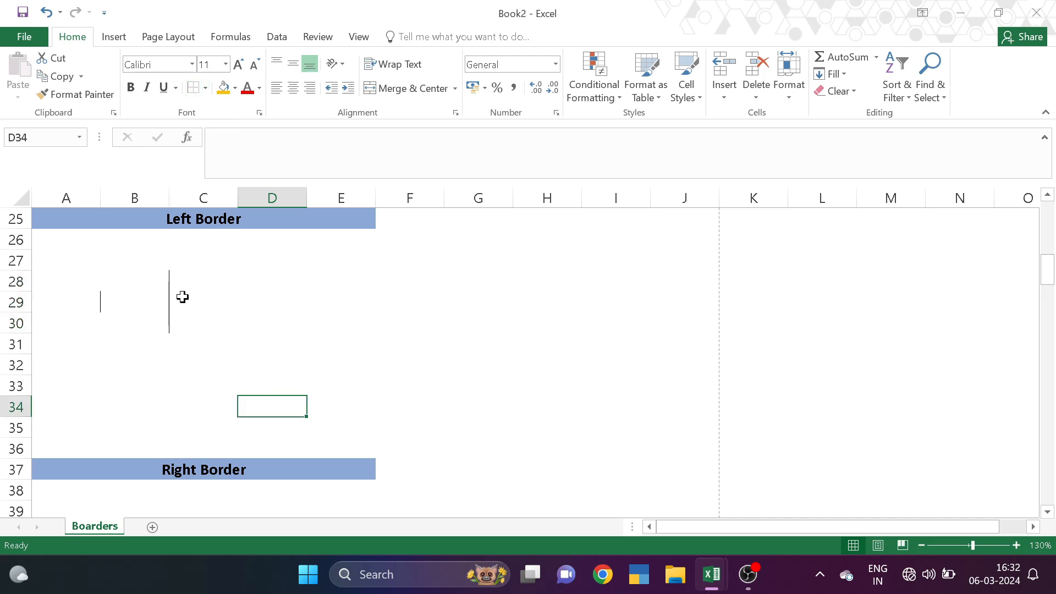
# - Apply a Right Border to the range B41:C43 in the Right Border section and deselect it
pyautogui.scroll(-3, 236, 317)
pyautogui.moveTo(120, 363); pyautogui.dragTo(184, 405)
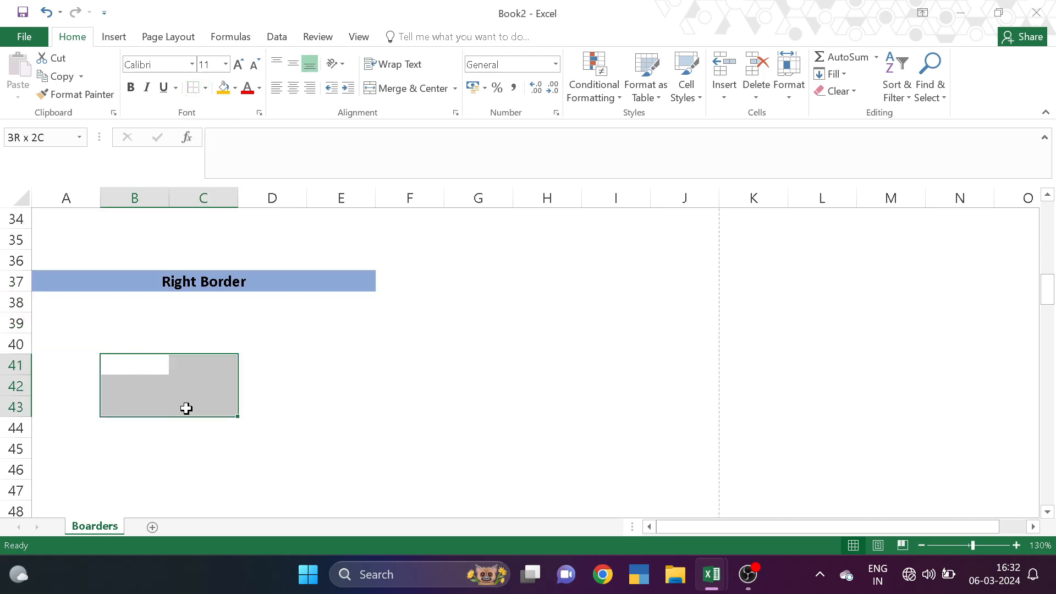
pyautogui.click(205, 89)
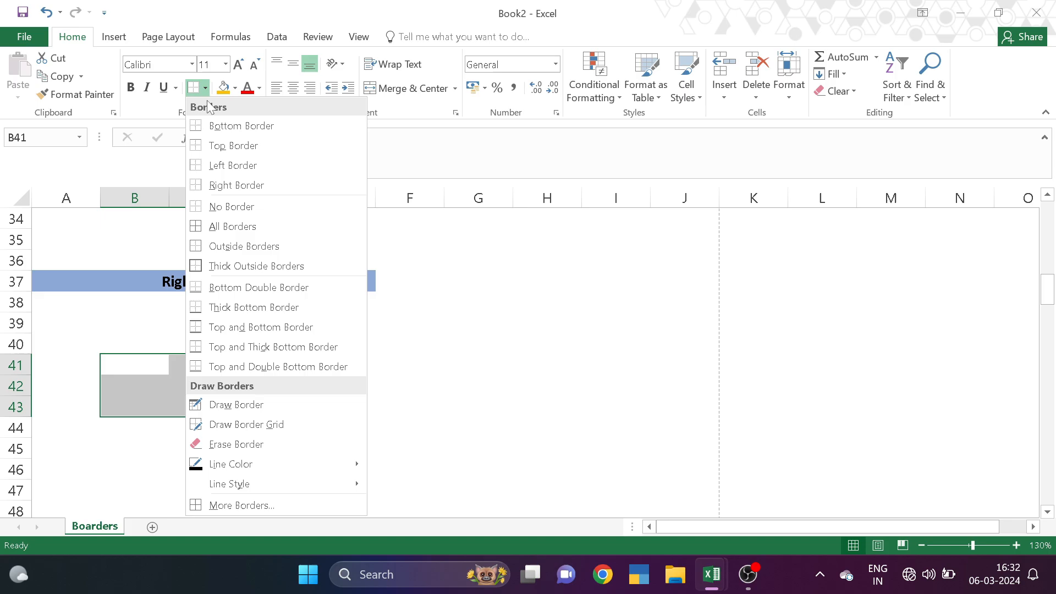
pyautogui.click(230, 182)
pyautogui.click(282, 369)
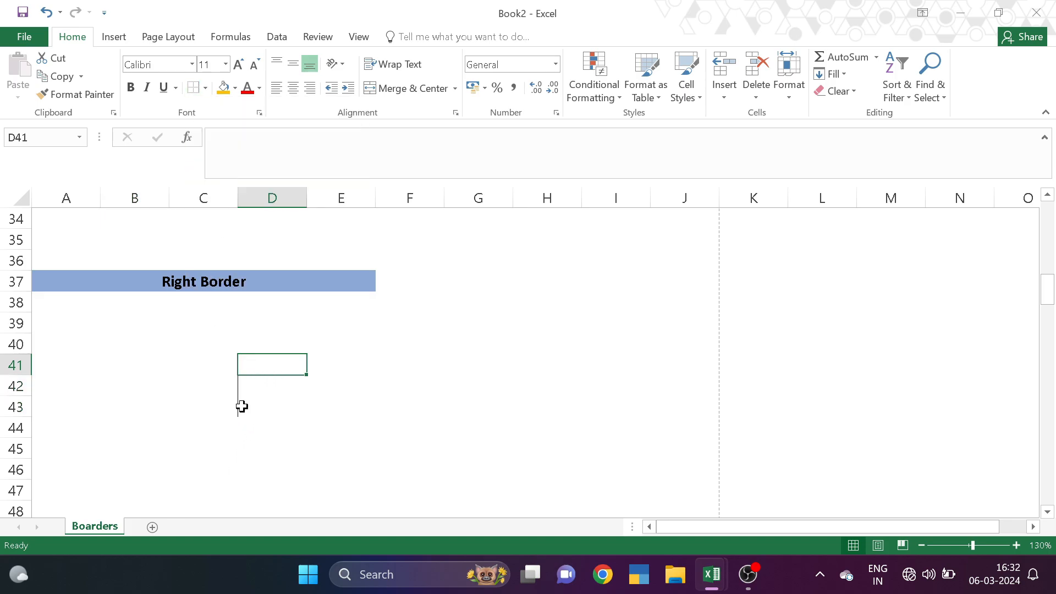
# - Apply All Borders to the range A51:C54 in the No Borders section and deselect it
pyautogui.scroll(-4, 242, 407)
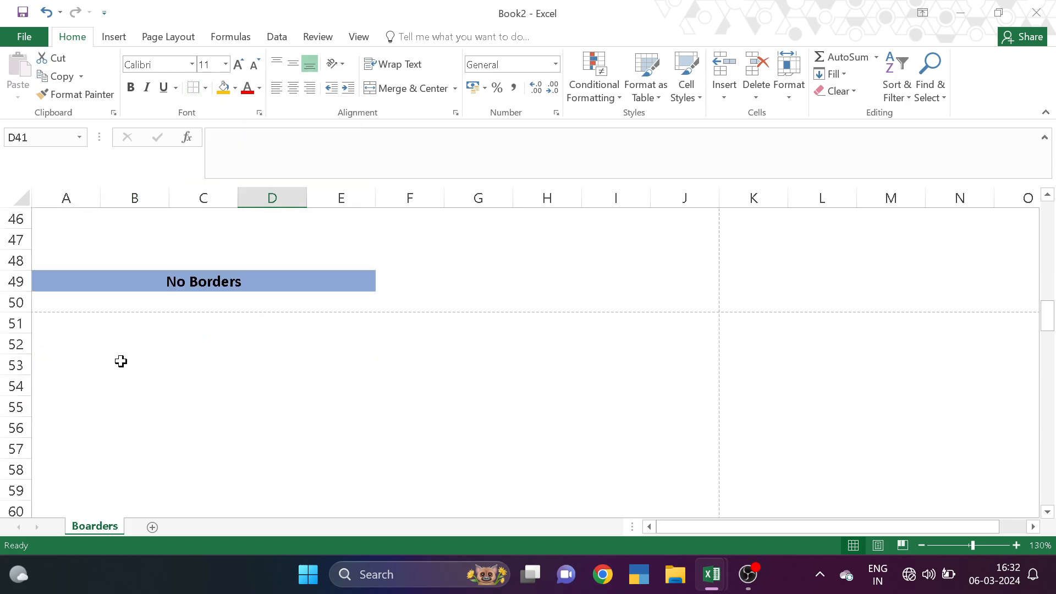
pyautogui.moveTo(118, 352); pyautogui.dragTo(254, 406)
pyautogui.click(254, 405)
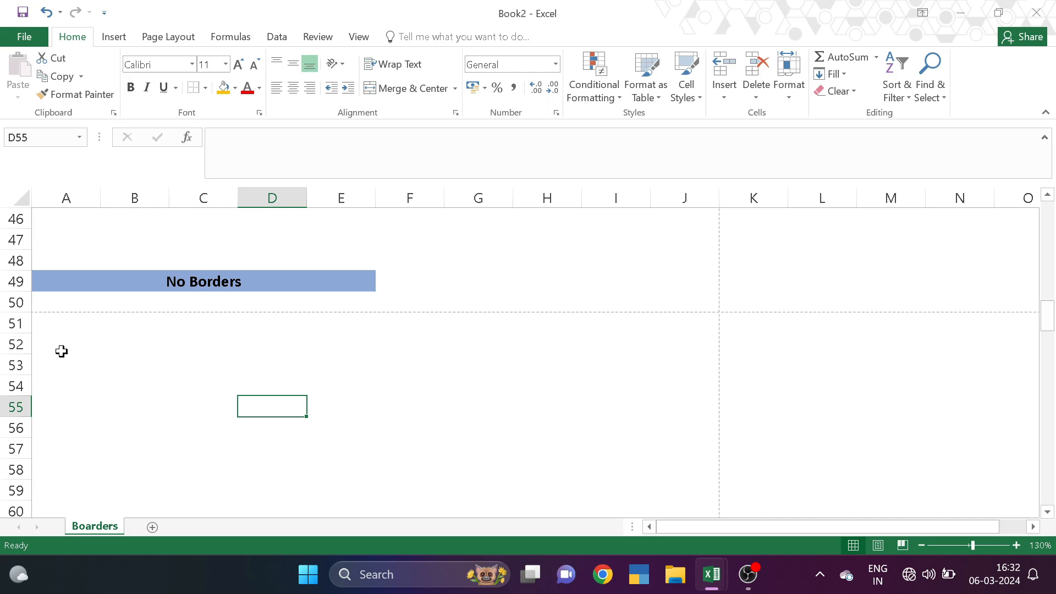
pyautogui.moveTo(62, 324); pyautogui.dragTo(217, 389)
pyautogui.click(205, 88)
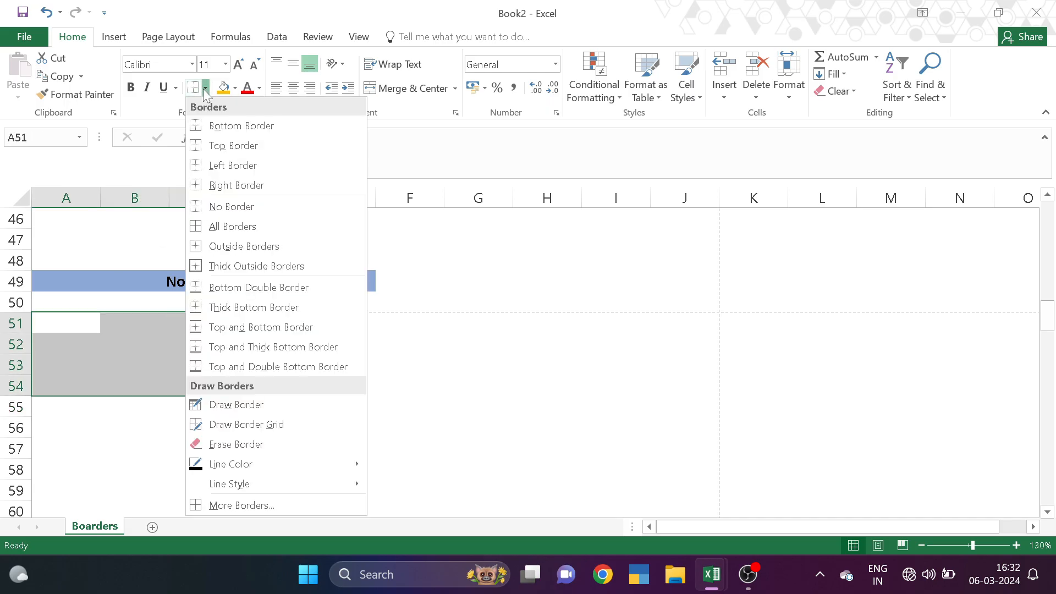
pyautogui.click(235, 227)
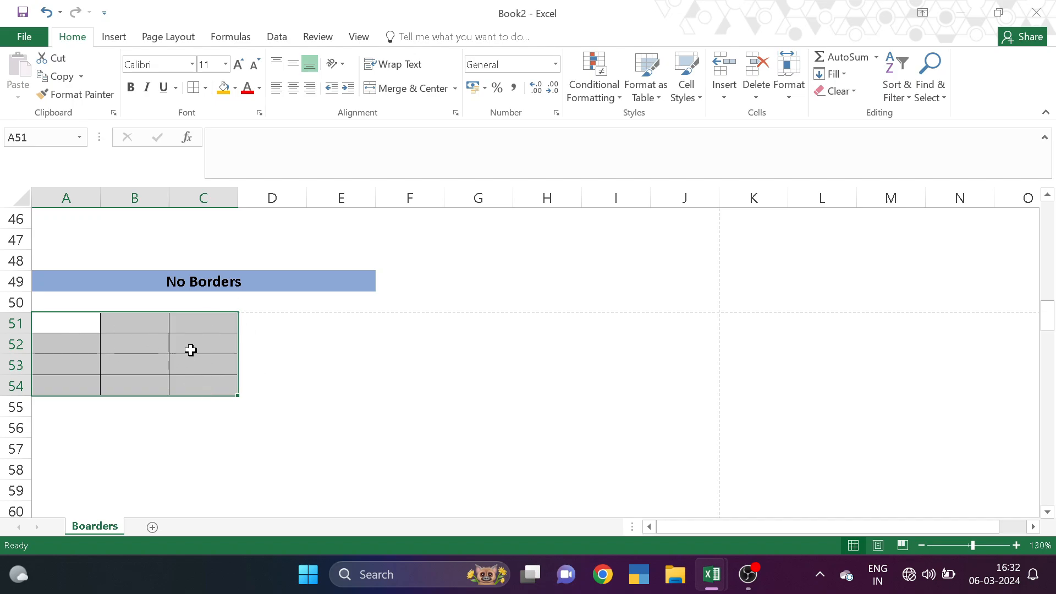
pyautogui.click(267, 367)
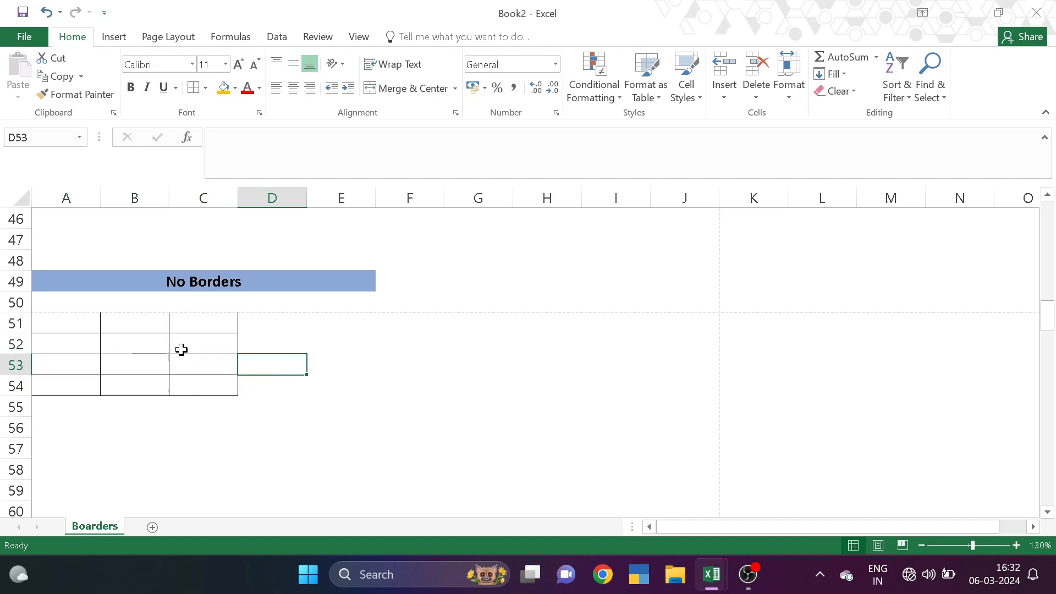
# - Remove the borders from the range C51:C54 with the No Border option, dismissing the Adobe Acrobat notification
pyautogui.moveTo(205, 316); pyautogui.dragTo(209, 385)
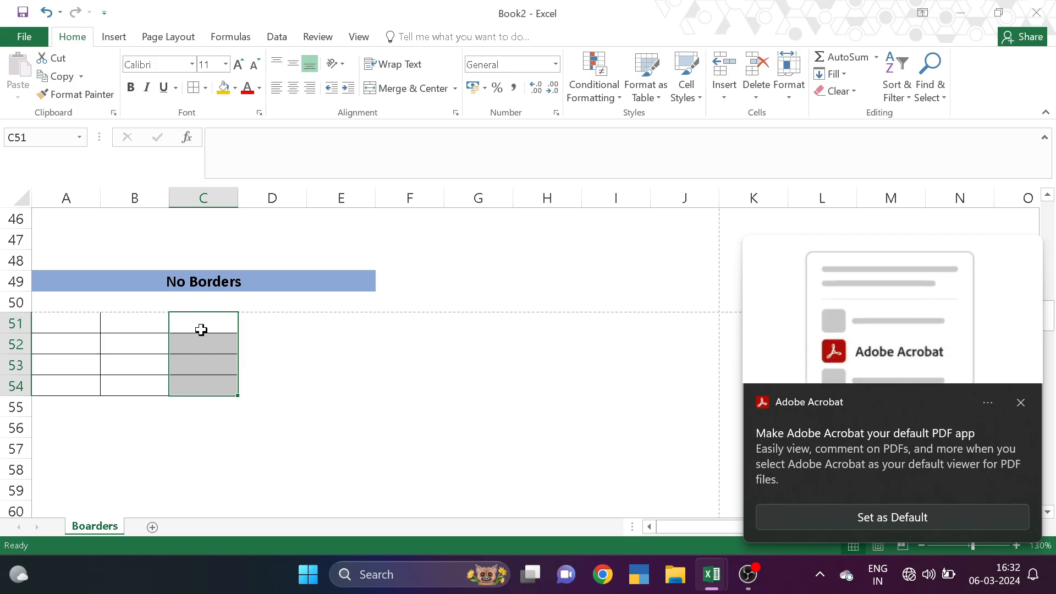
pyautogui.click(1020, 403)
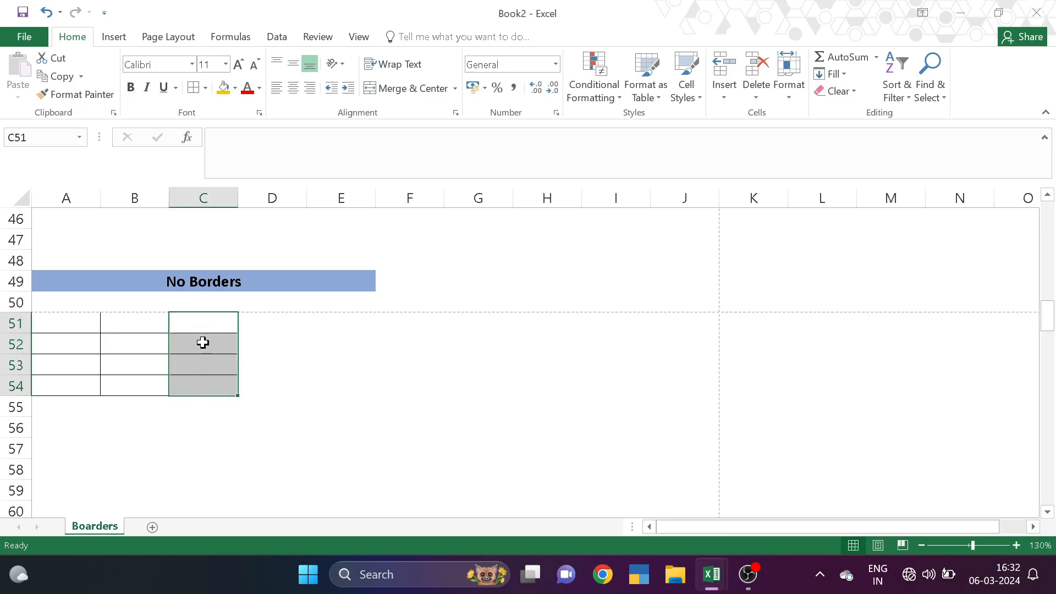
pyautogui.click(206, 88)
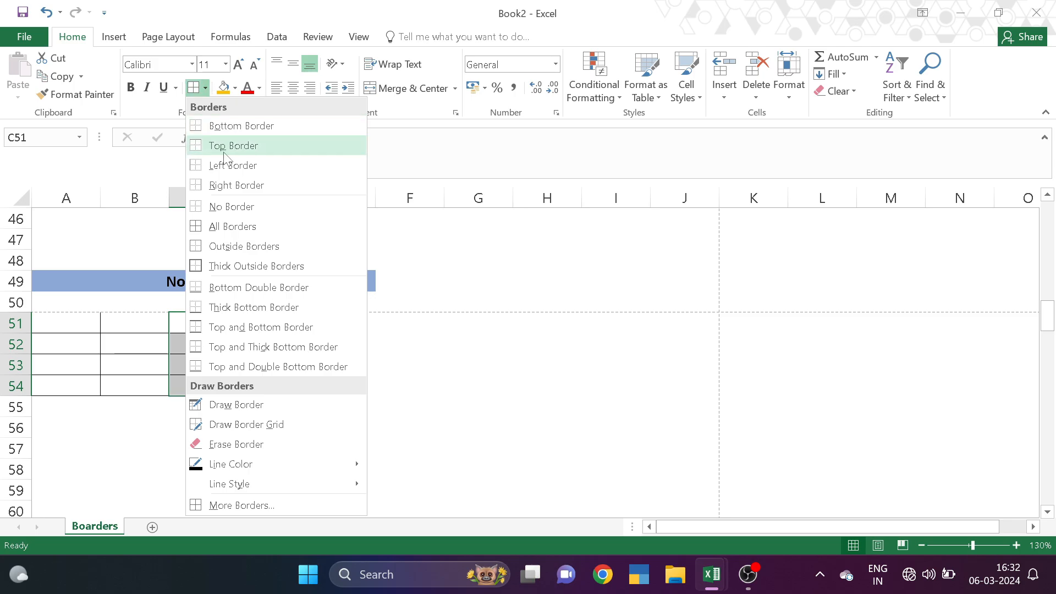
pyautogui.click(220, 204)
pyautogui.click(297, 342)
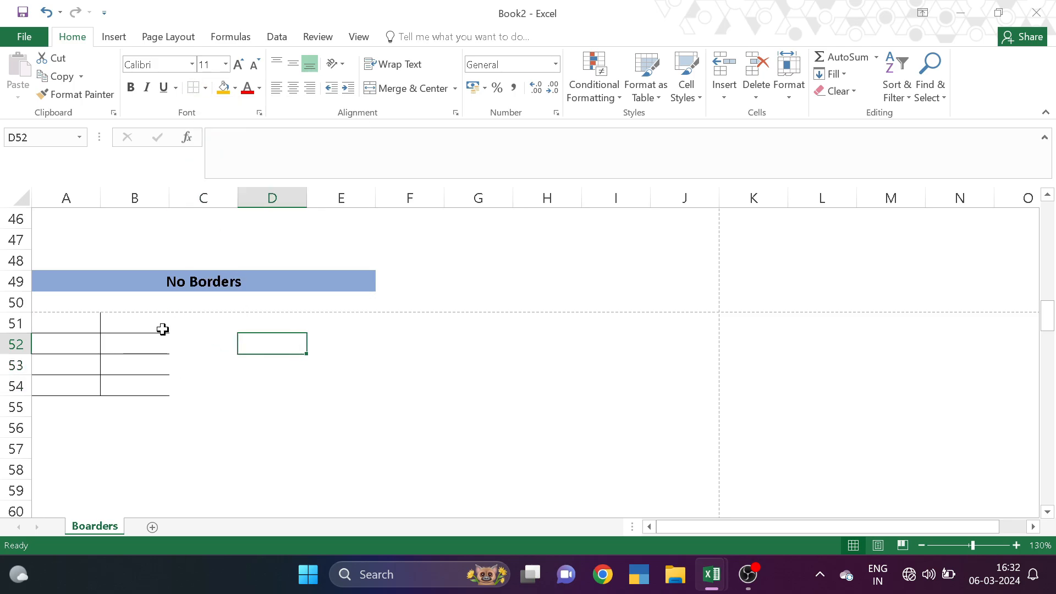
# - Add a Left Border to the range C51:C54 to close the edge of the remaining grid, and deselect it
pyautogui.moveTo(174, 324); pyautogui.dragTo(172, 391)
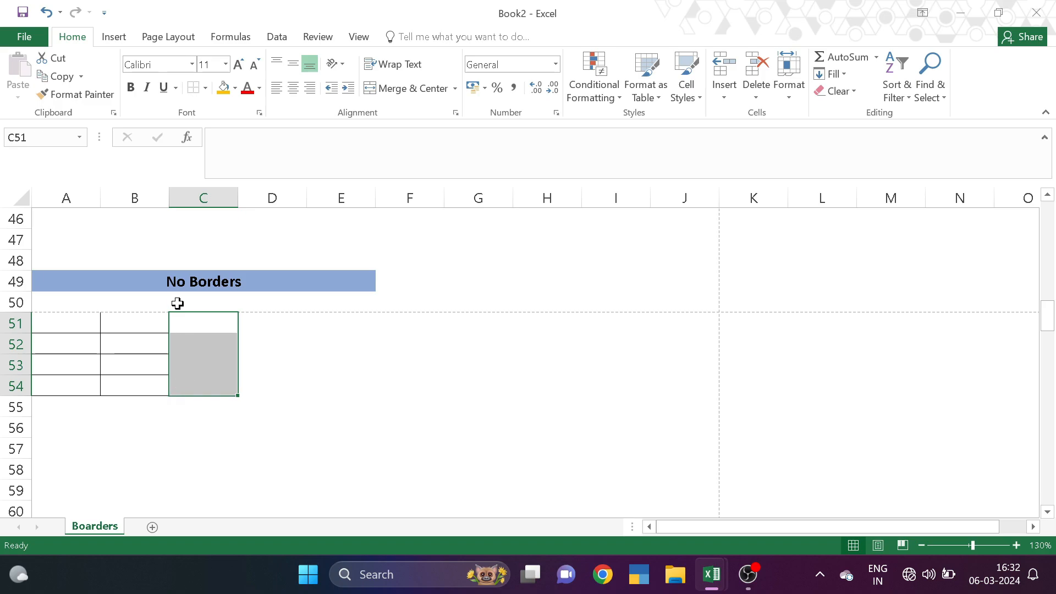
pyautogui.click(271, 346)
pyautogui.moveTo(193, 316); pyautogui.dragTo(186, 388)
pyautogui.click(265, 367)
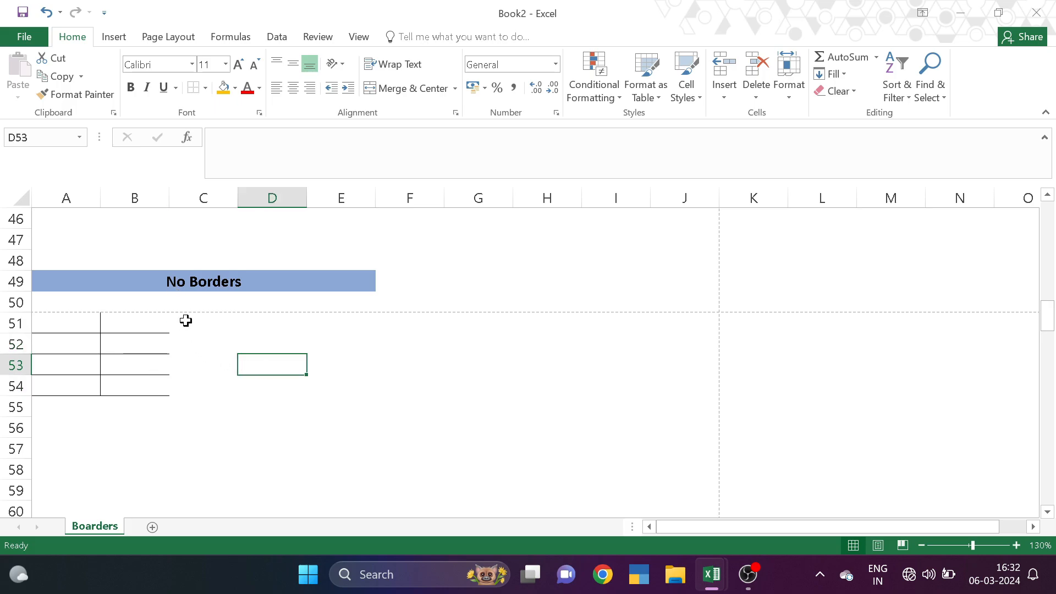
pyautogui.moveTo(185, 320); pyautogui.dragTo(186, 387)
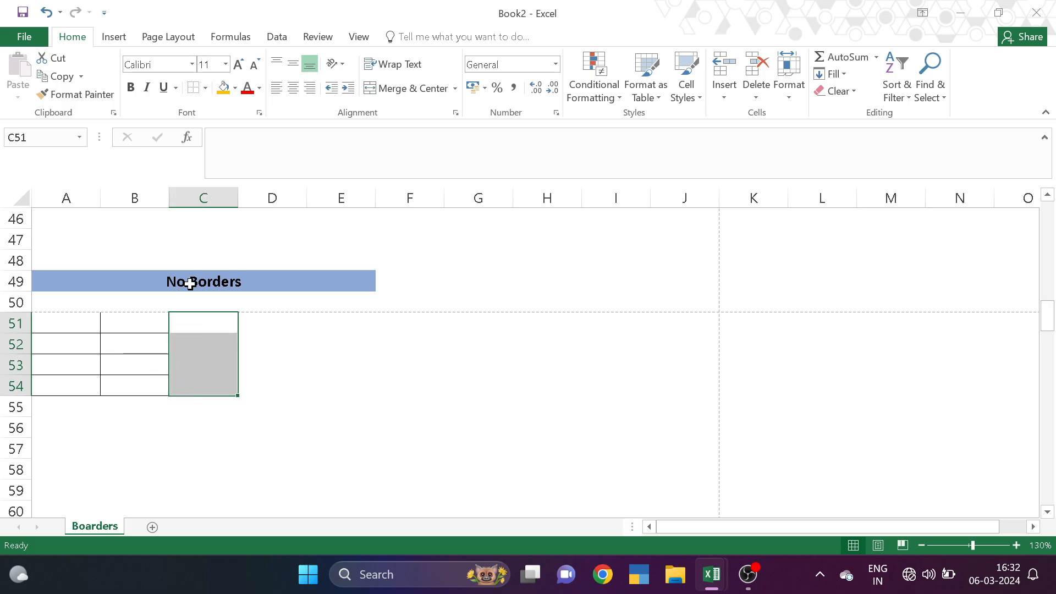
pyautogui.click(204, 89)
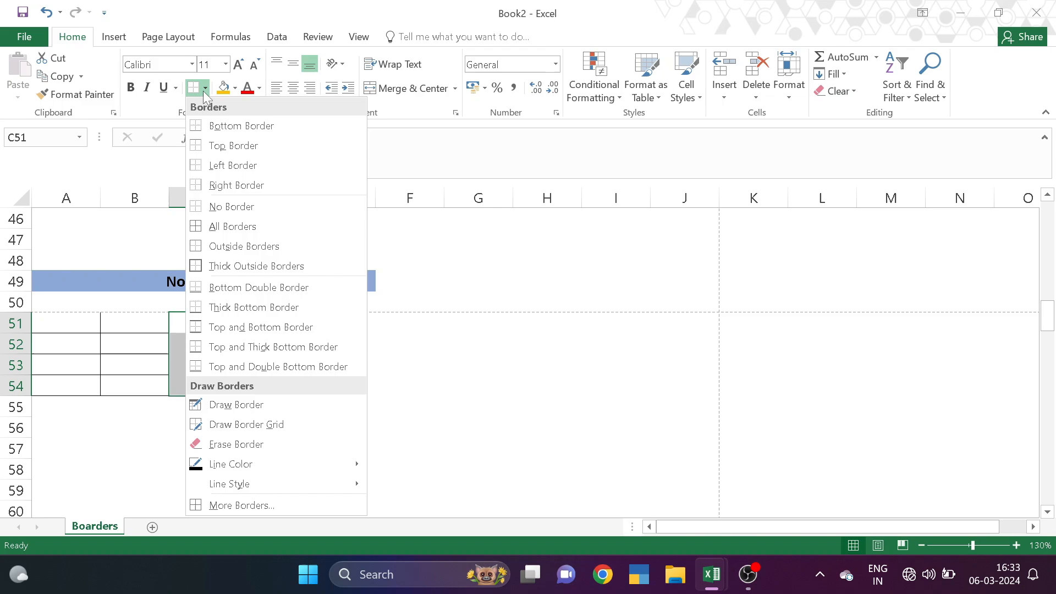
pyautogui.click(223, 166)
pyautogui.click(352, 424)
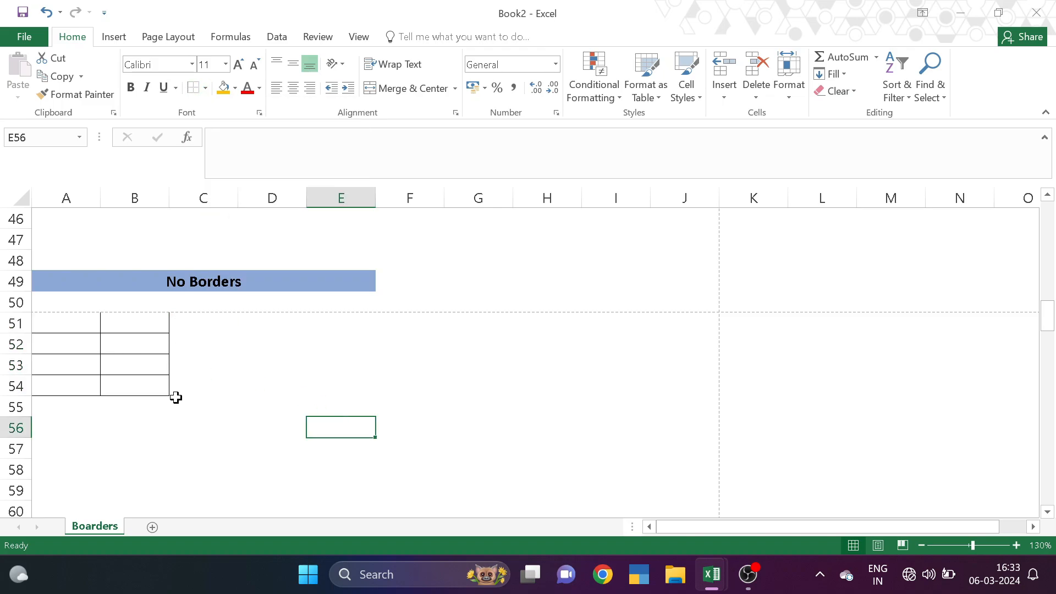
# - Apply All Borders to the range B64:C67 in the All Borders section
pyautogui.scroll(-4, 208, 361)
pyautogui.moveTo(110, 353); pyautogui.dragTo(209, 408)
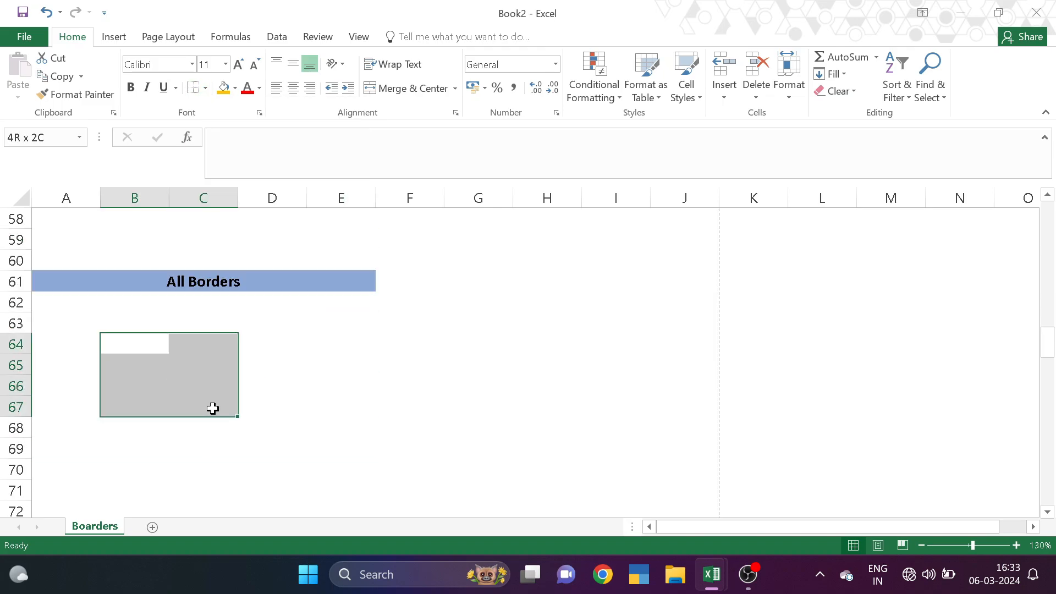
pyautogui.click(205, 88)
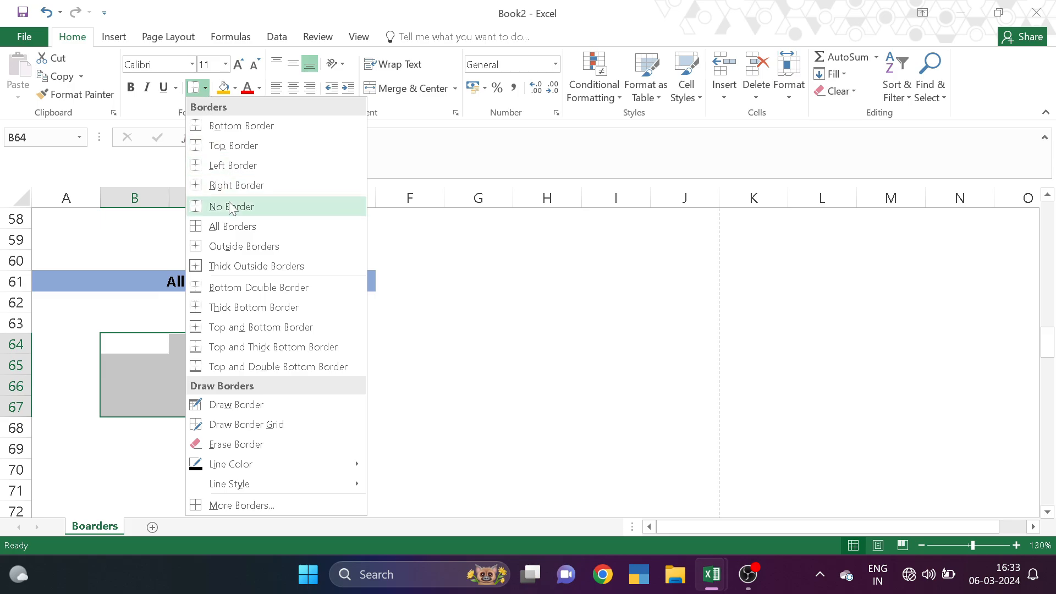
pyautogui.click(226, 225)
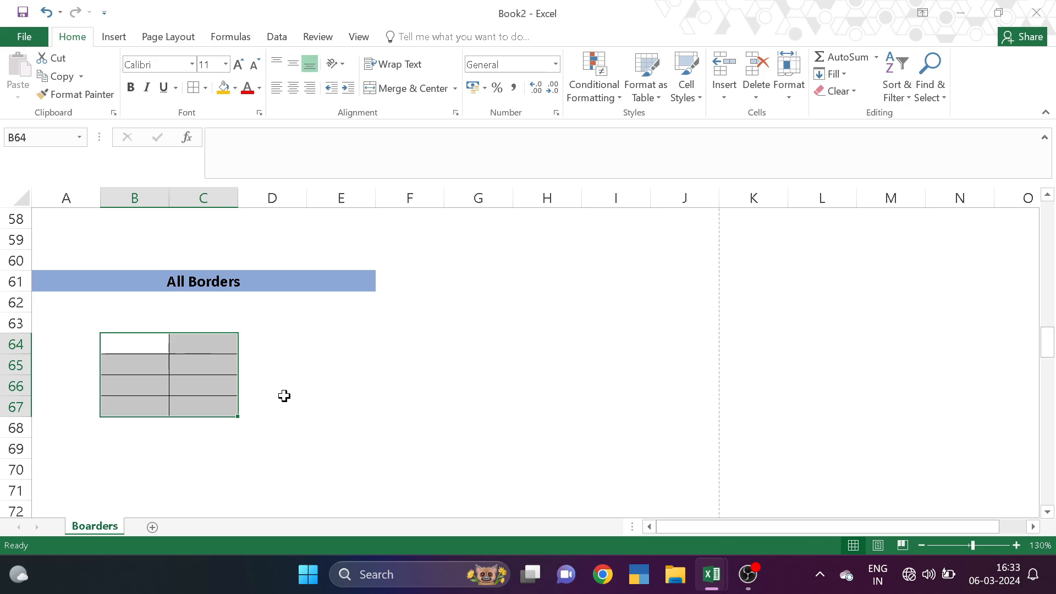
# - Apply Outside Borders to the range B83:D86 in the Outside Borders section and deselect it
pyautogui.scroll(-5, 286, 394)
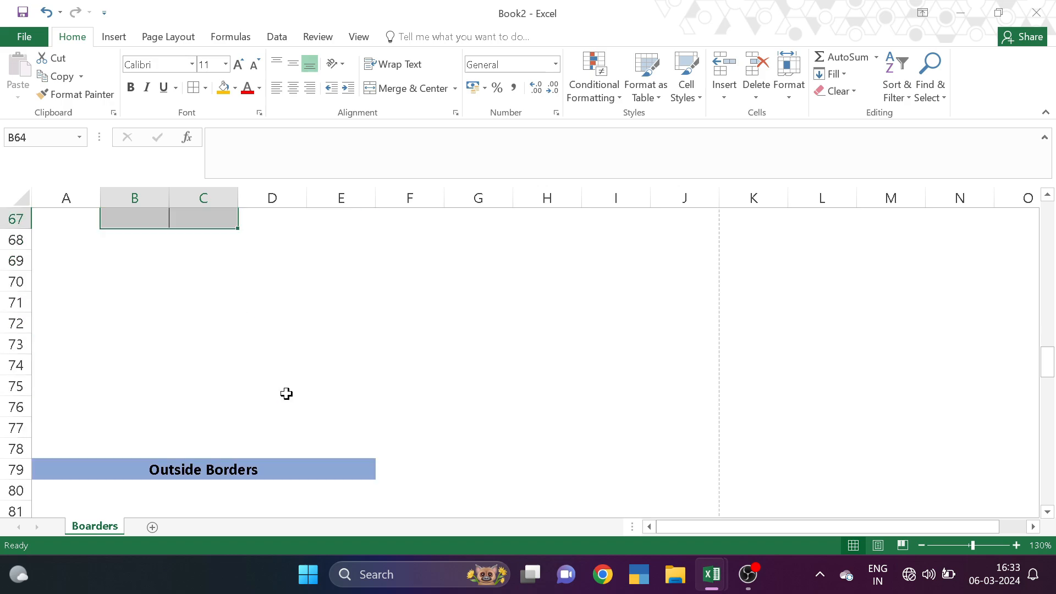
pyautogui.scroll(-1, 220, 366)
pyautogui.moveTo(95, 340); pyautogui.dragTo(262, 424)
pyautogui.click(150, 365)
pyautogui.moveTo(149, 365); pyautogui.dragTo(245, 424)
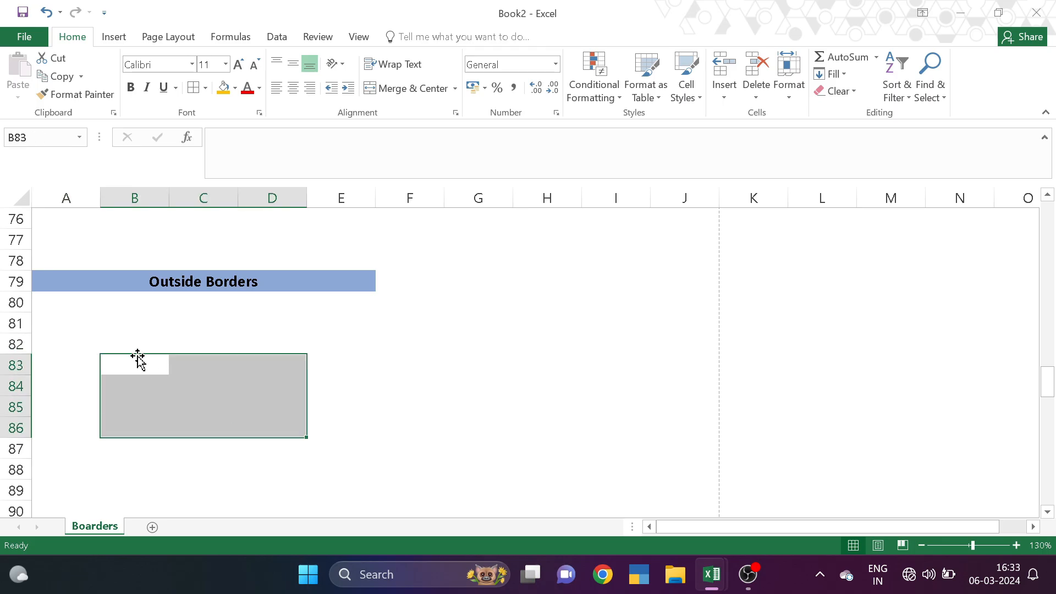
pyautogui.click(205, 89)
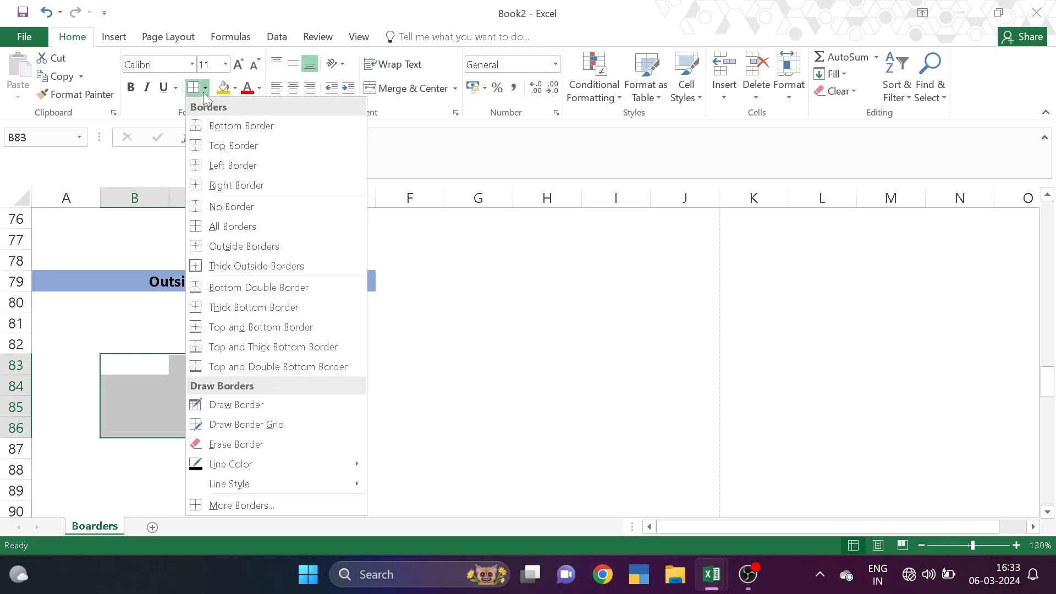
pyautogui.click(246, 252)
pyautogui.click(441, 335)
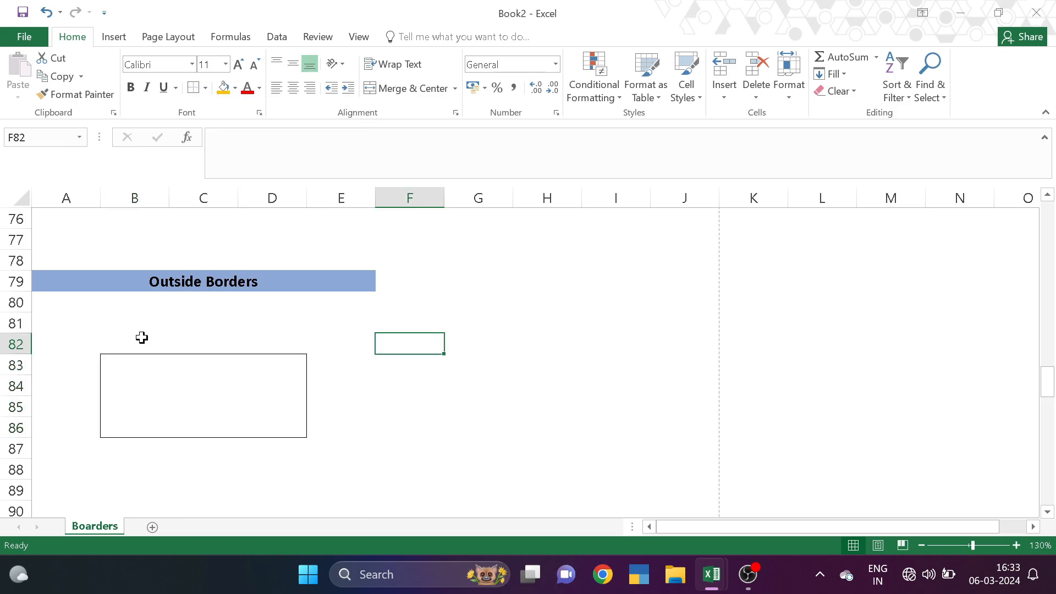
# - Apply Outside Borders to the single cell E81 and move off it
pyautogui.click(358, 390)
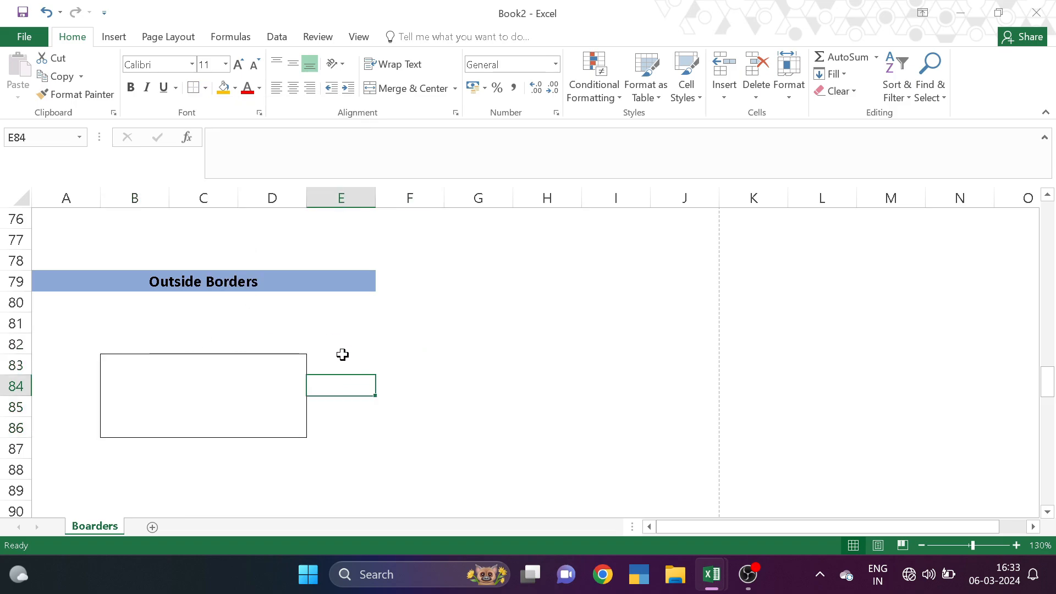
pyautogui.click(342, 326)
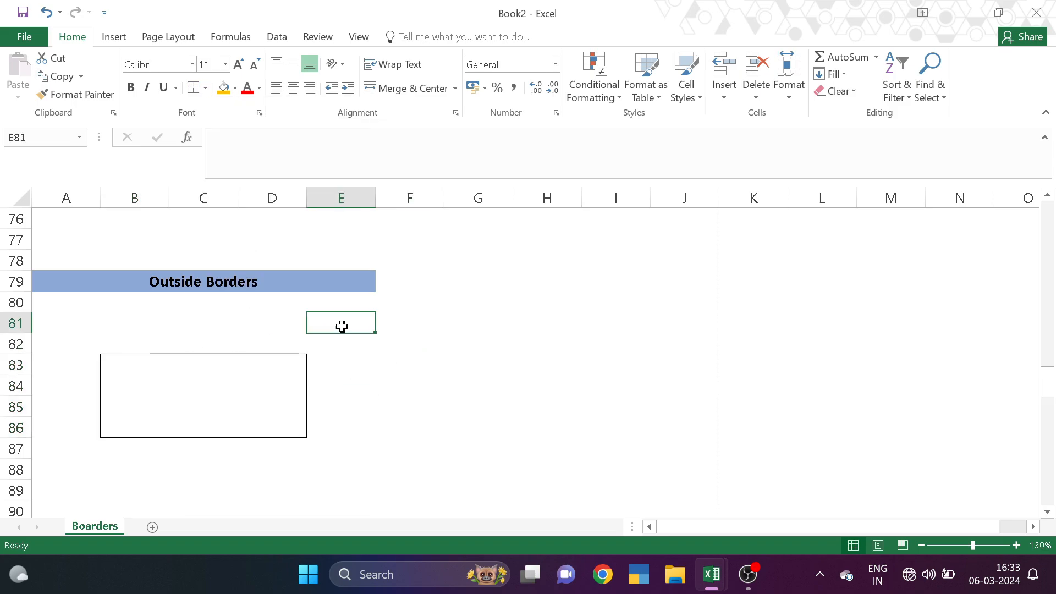
pyautogui.click(206, 88)
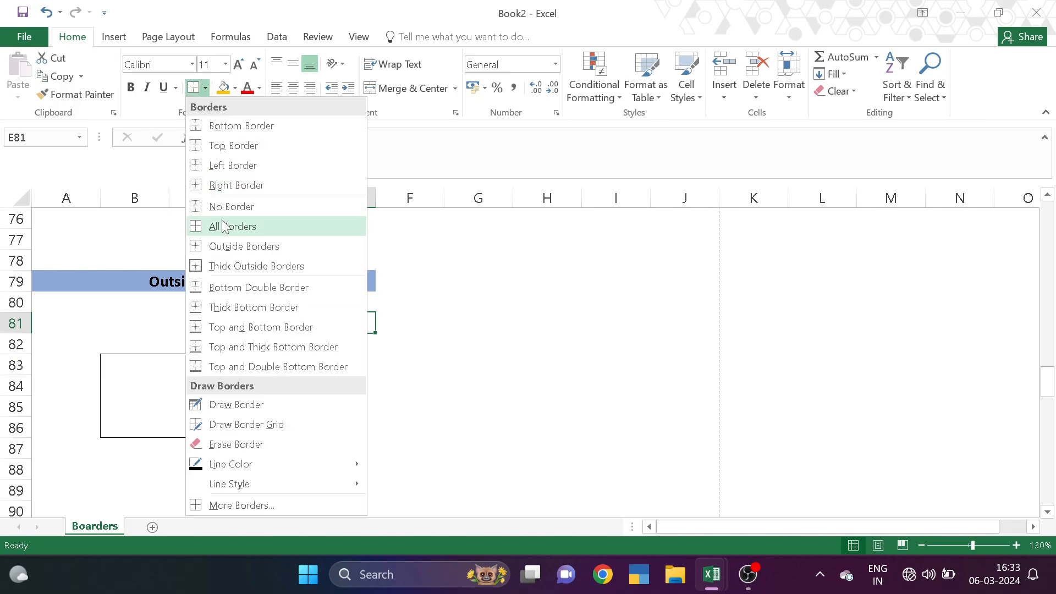
pyautogui.click(227, 251)
pyautogui.click(419, 443)
# - Apply Thick Outside Borders to the range B103:D105 in the Thick Outside Borders section and deselect it
pyautogui.scroll(-5, 239, 367)
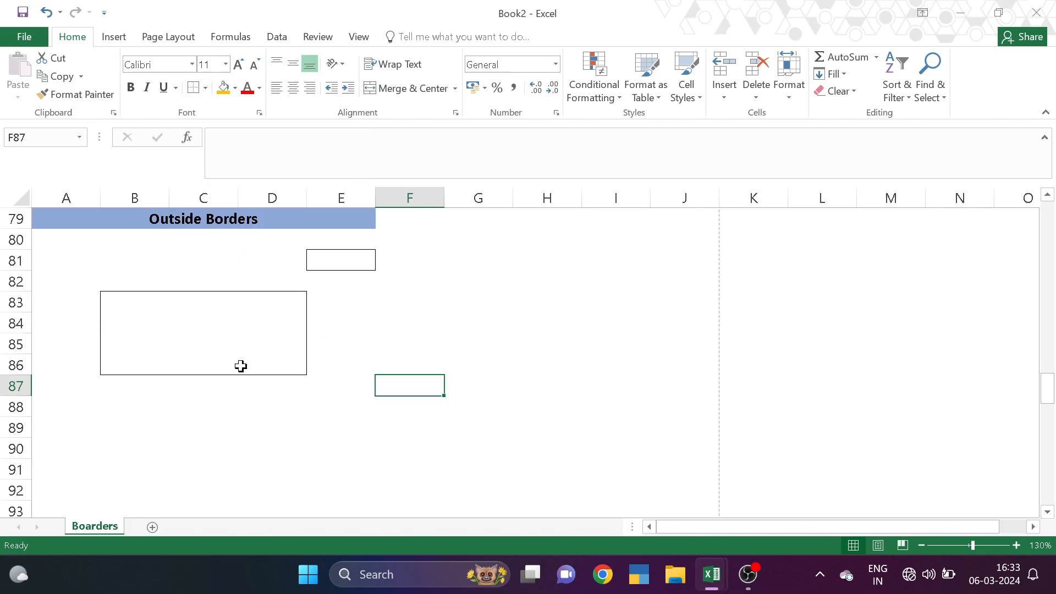
pyautogui.scroll(-2, 245, 380)
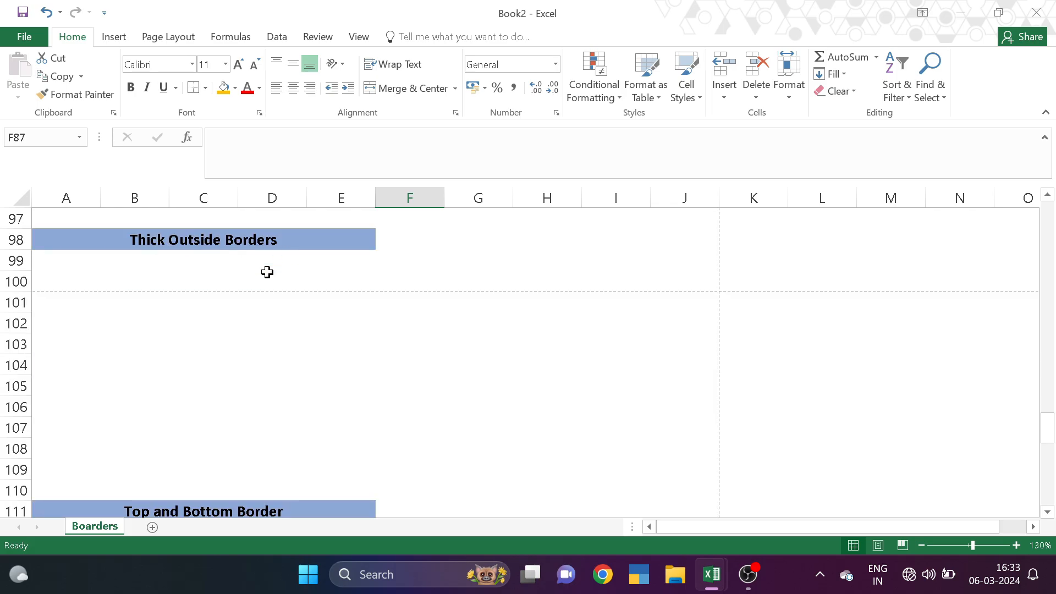
pyautogui.moveTo(90, 335); pyautogui.dragTo(315, 404)
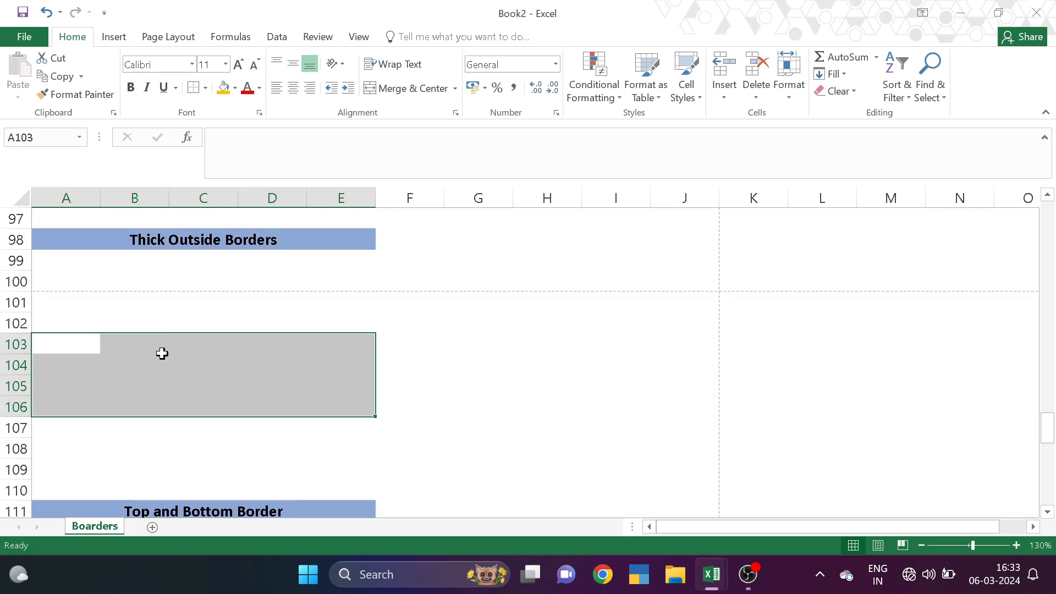
pyautogui.moveTo(160, 353); pyautogui.dragTo(240, 393)
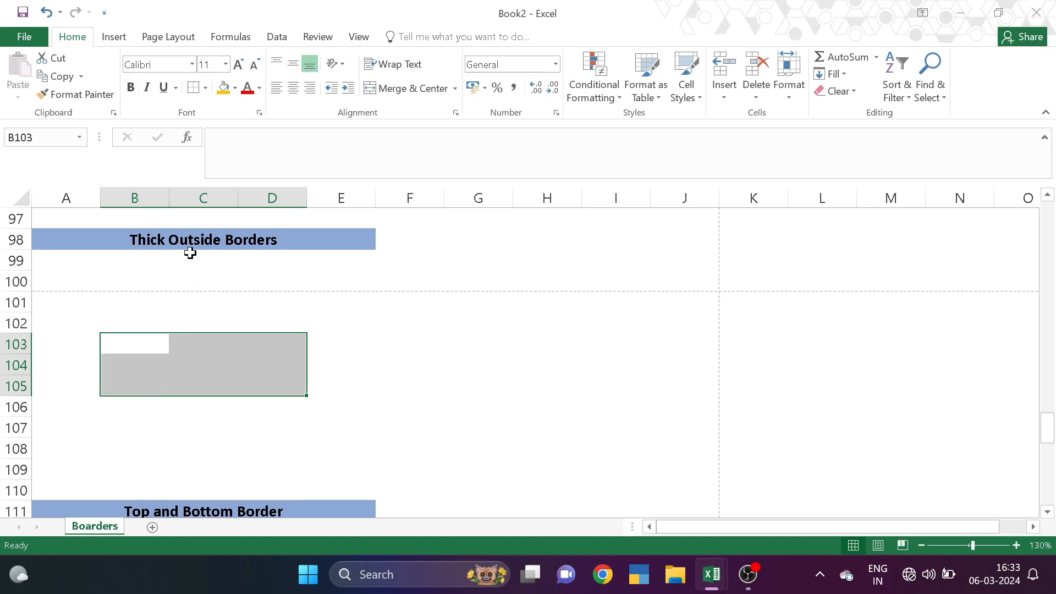
pyautogui.click(206, 88)
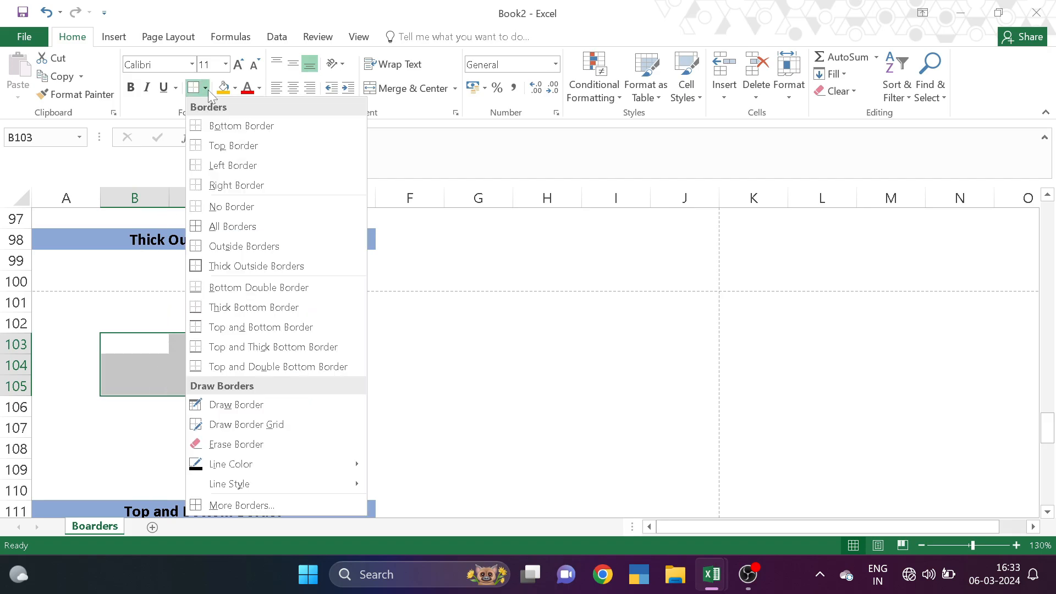
pyautogui.click(275, 270)
pyautogui.click(185, 429)
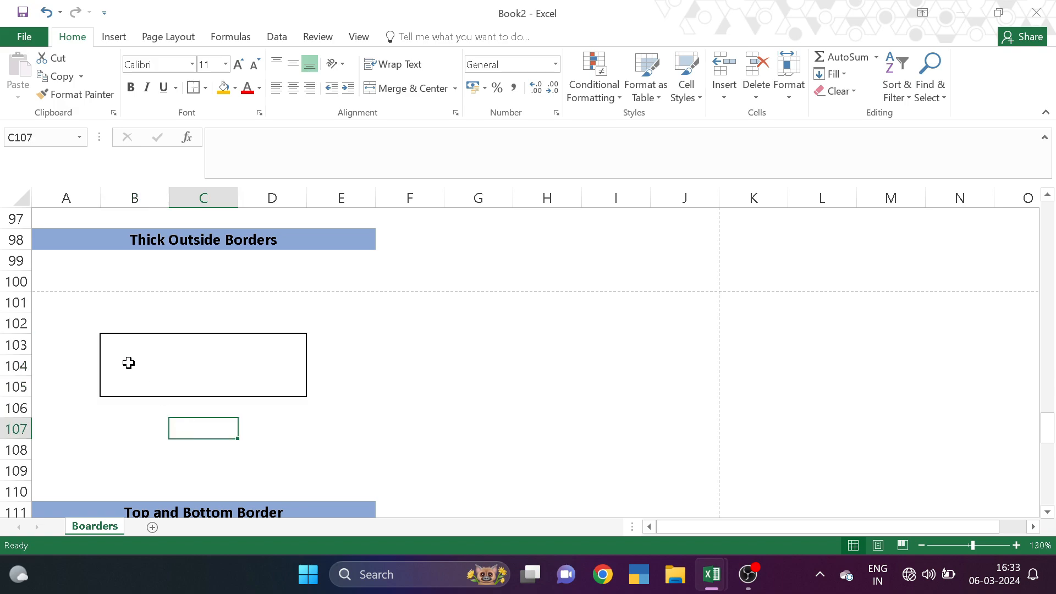
# - Apply Top and Bottom Border to the range B114:C117 in the Top and Bottom Border section and deselect it
pyautogui.scroll(-3, 301, 412)
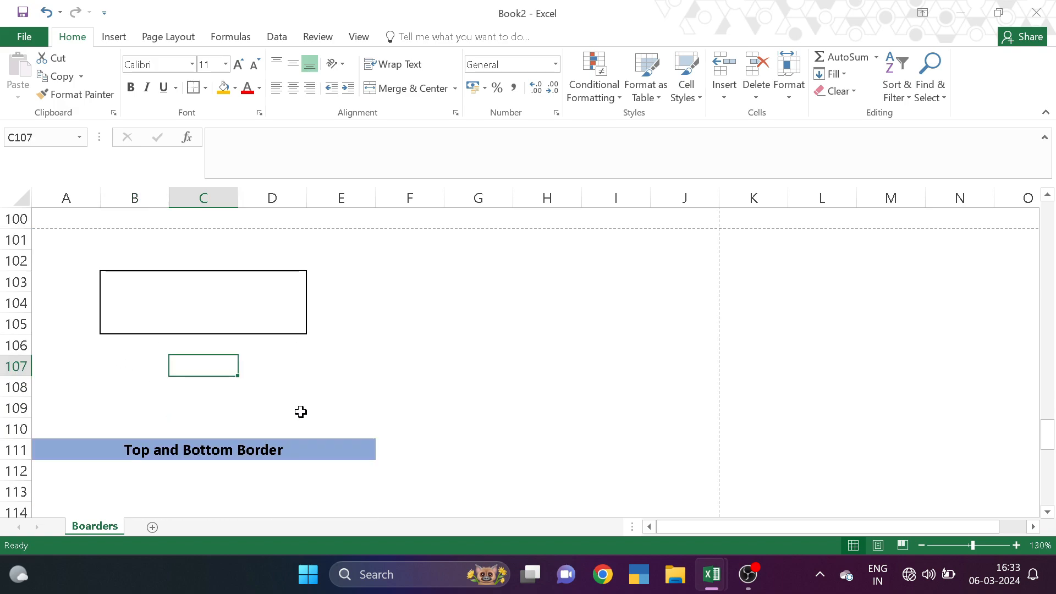
pyautogui.moveTo(165, 391); pyautogui.dragTo(252, 446)
pyautogui.click(252, 445)
pyautogui.moveTo(138, 390); pyautogui.dragTo(231, 447)
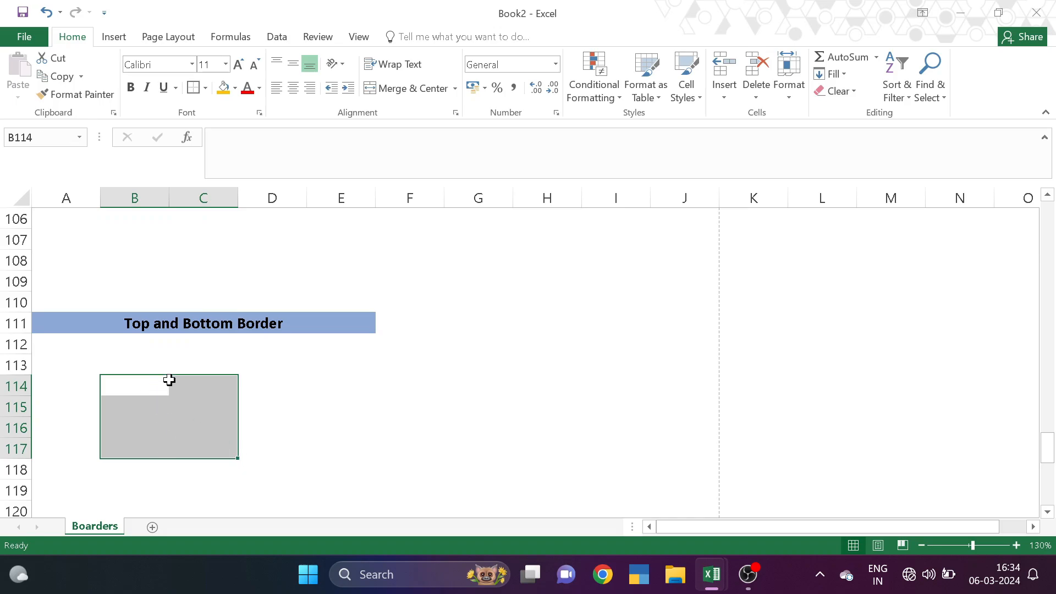
pyautogui.click(205, 88)
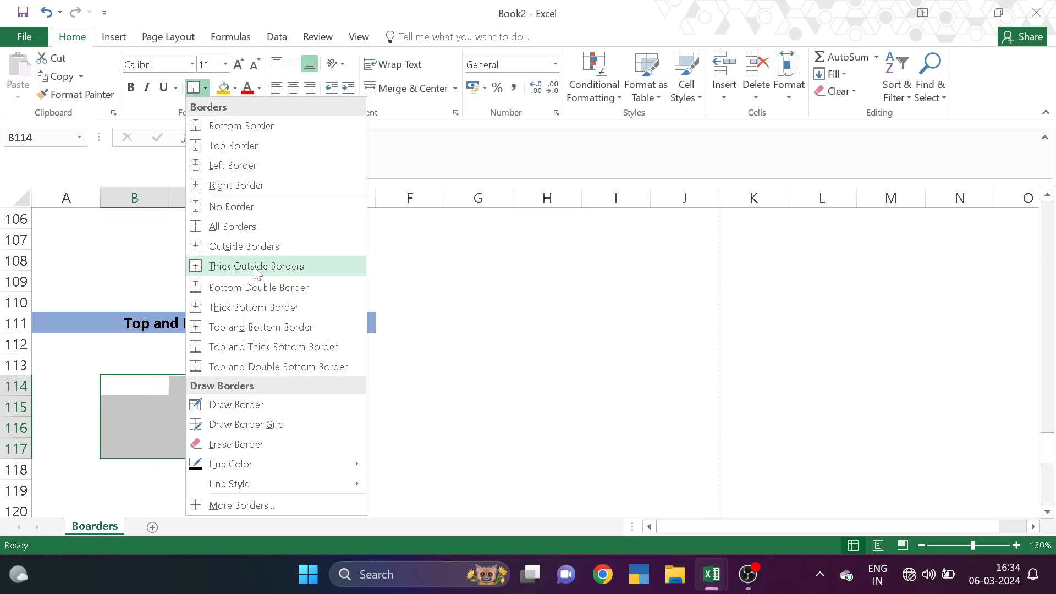
pyautogui.click(270, 328)
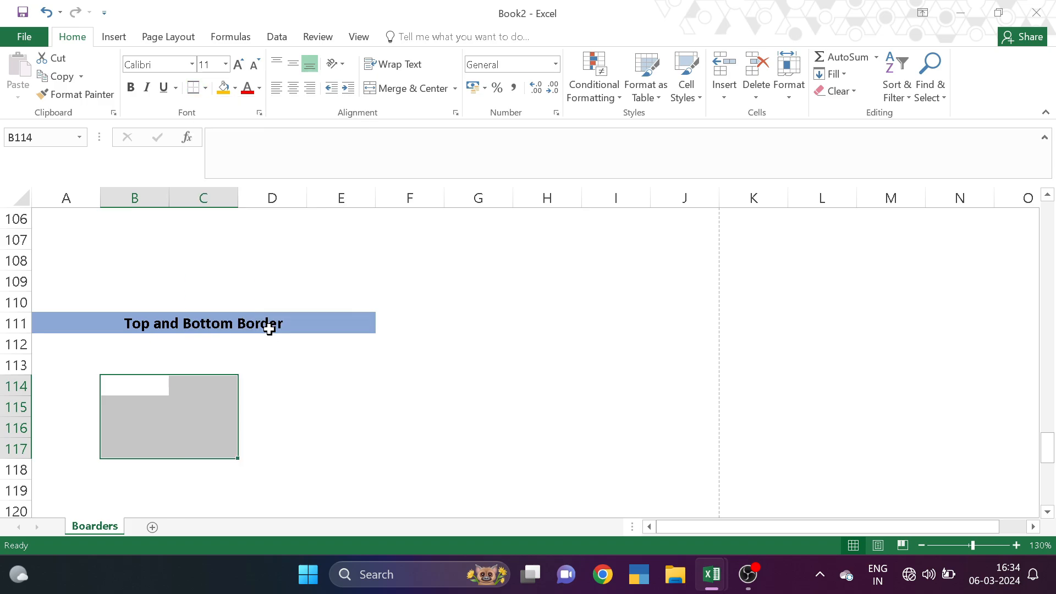
pyautogui.click(290, 392)
# - Apply Bottom Double Border to the range F113:H116 and move off it
pyautogui.moveTo(444, 367); pyautogui.dragTo(517, 427)
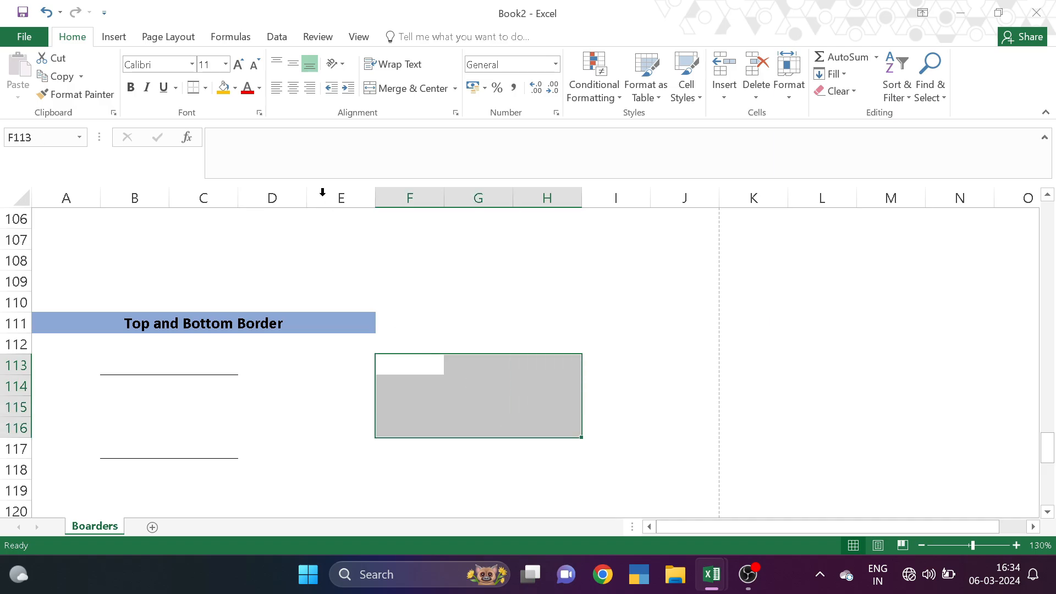
pyautogui.click(205, 88)
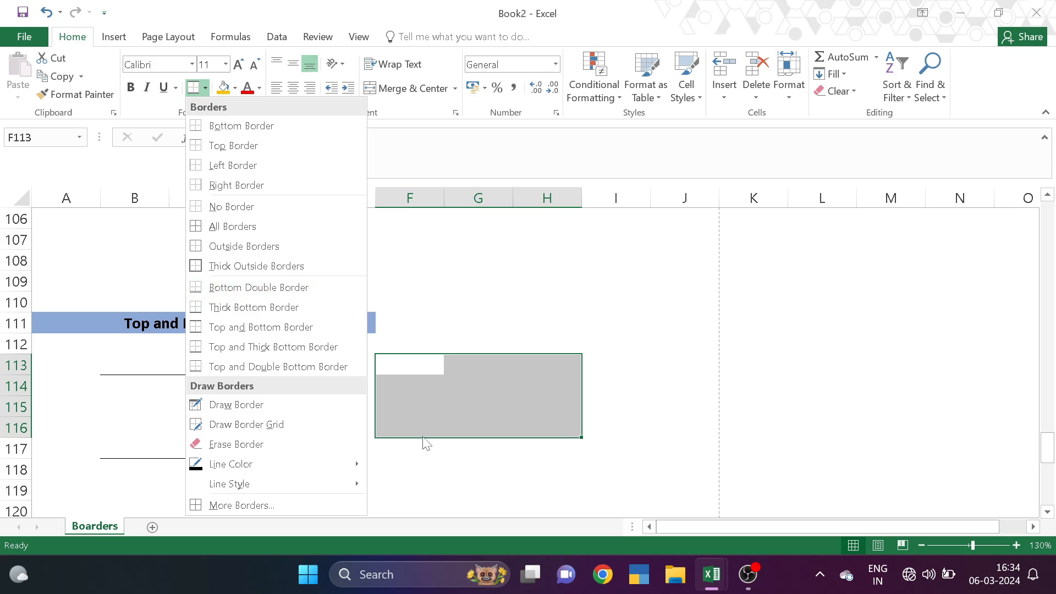
pyautogui.click(238, 289)
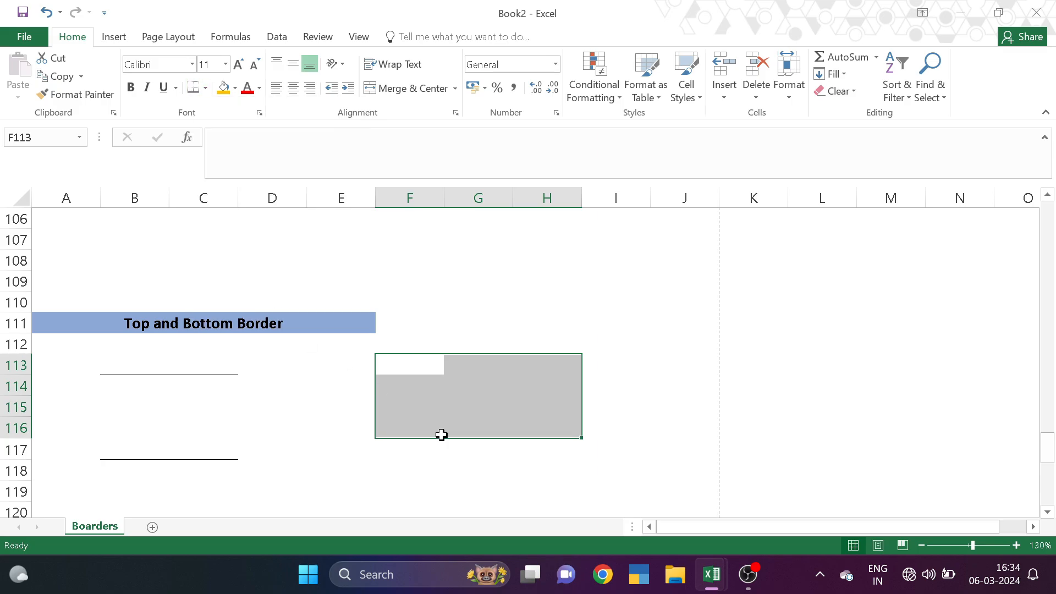
pyautogui.click(479, 476)
# - Apply Top and Thick Bottom Border to the range B128:D131 in the Top and Thick Bottom Border section and deselect it
pyautogui.scroll(-4, 483, 434)
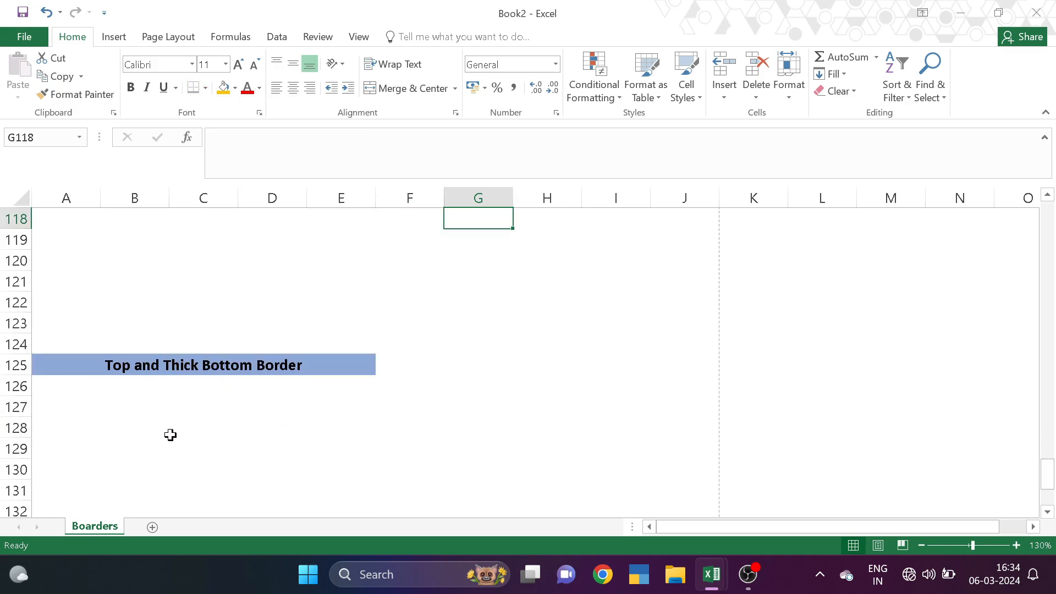
pyautogui.click(170, 435)
pyautogui.scroll(-2, 171, 434)
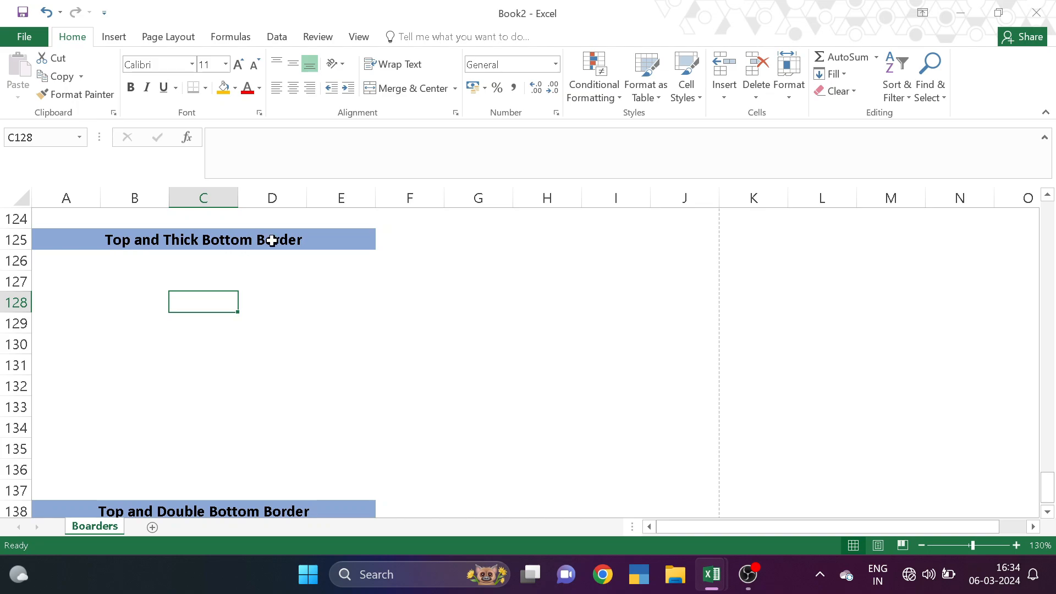
pyautogui.moveTo(147, 302); pyautogui.dragTo(248, 368)
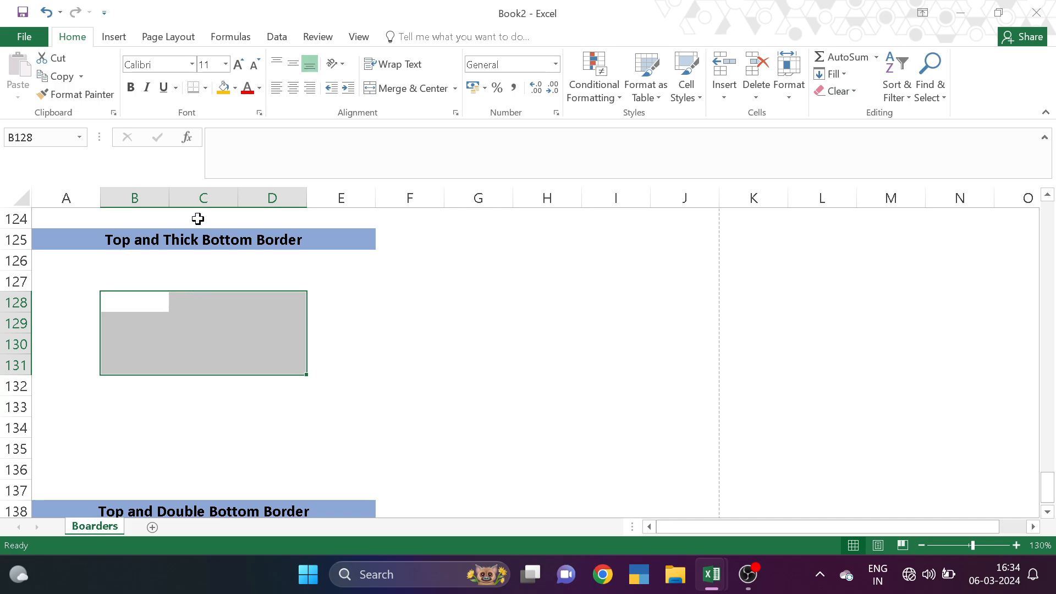
pyautogui.click(206, 88)
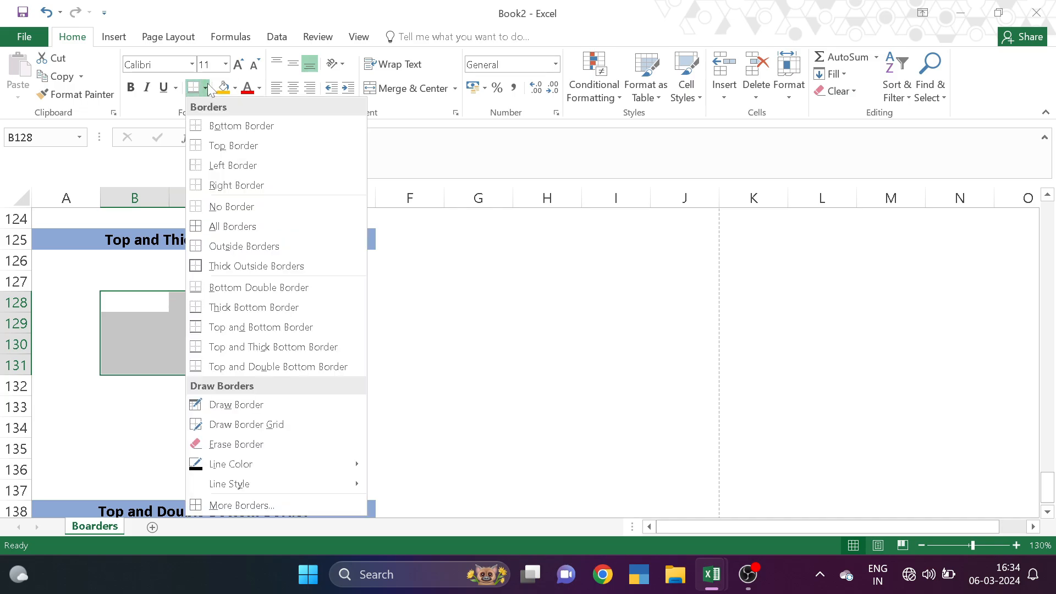
pyautogui.click(275, 354)
pyautogui.click(219, 405)
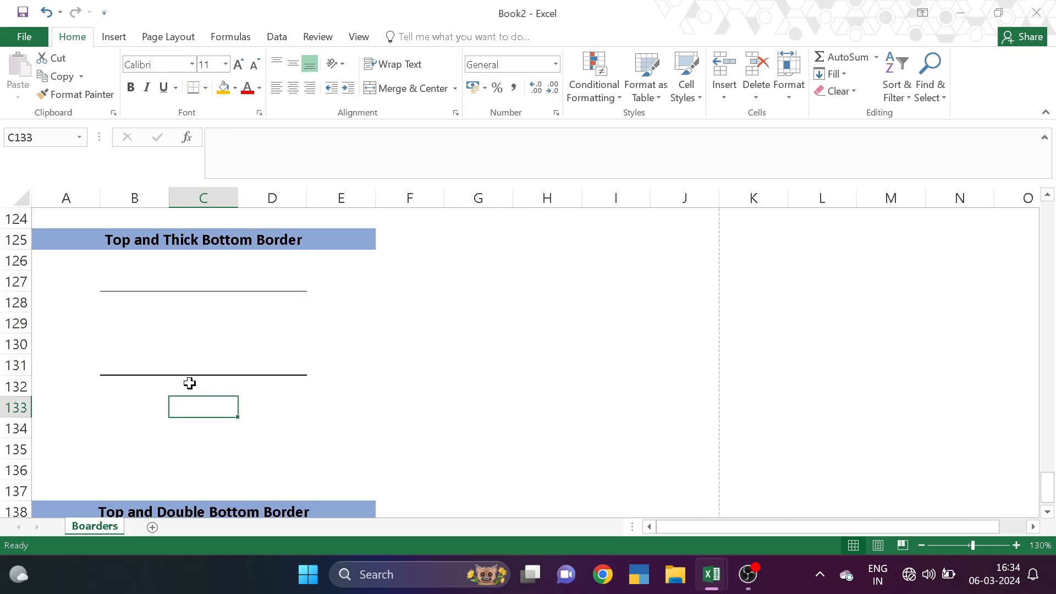
# - Apply Top and Double Bottom Border to the range B142:D145 in the Top and Double Bottom Border section and deselect it
pyautogui.scroll(-2, 297, 391)
pyautogui.scroll(-2, 215, 400)
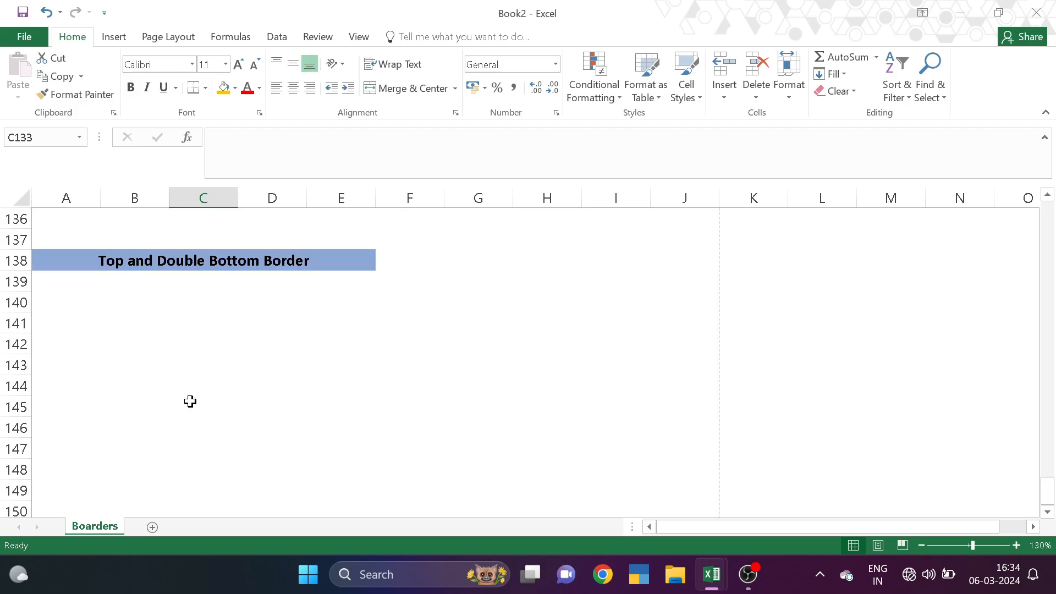
pyautogui.moveTo(127, 341); pyautogui.dragTo(272, 407)
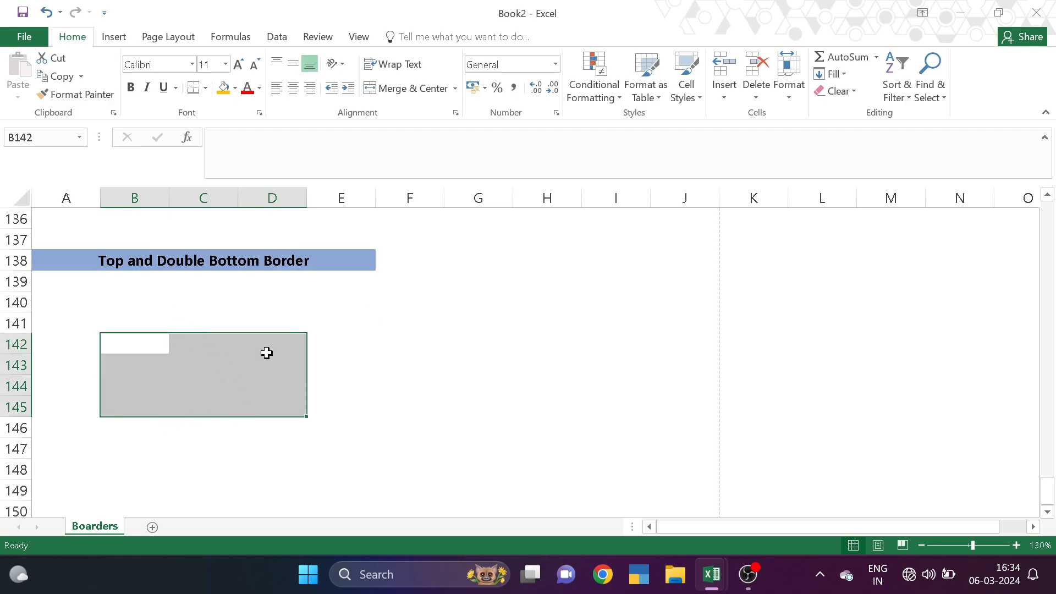
pyautogui.click(205, 88)
pyautogui.click(232, 365)
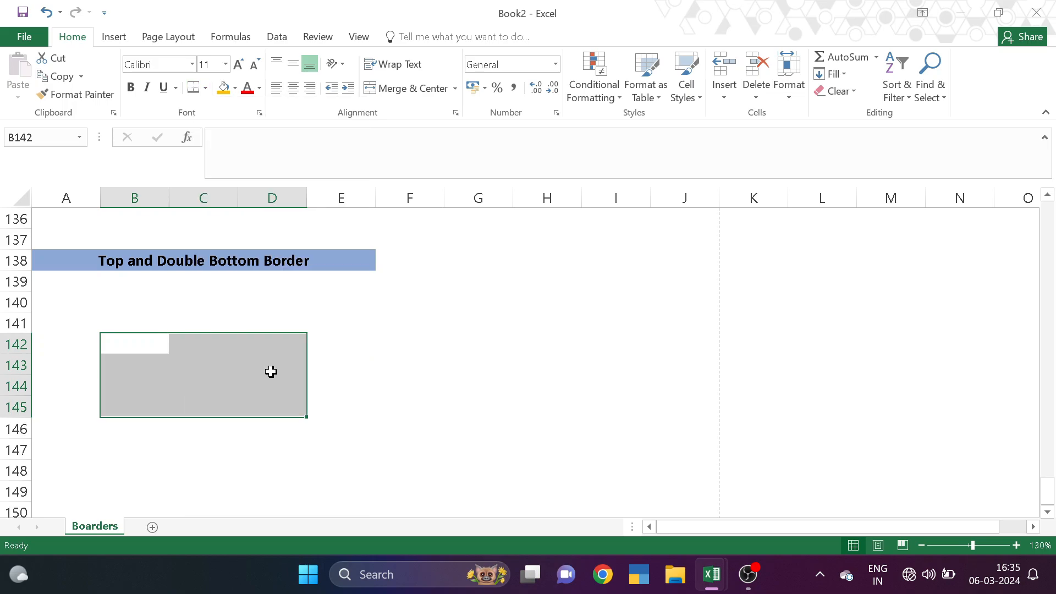
pyautogui.click(387, 391)
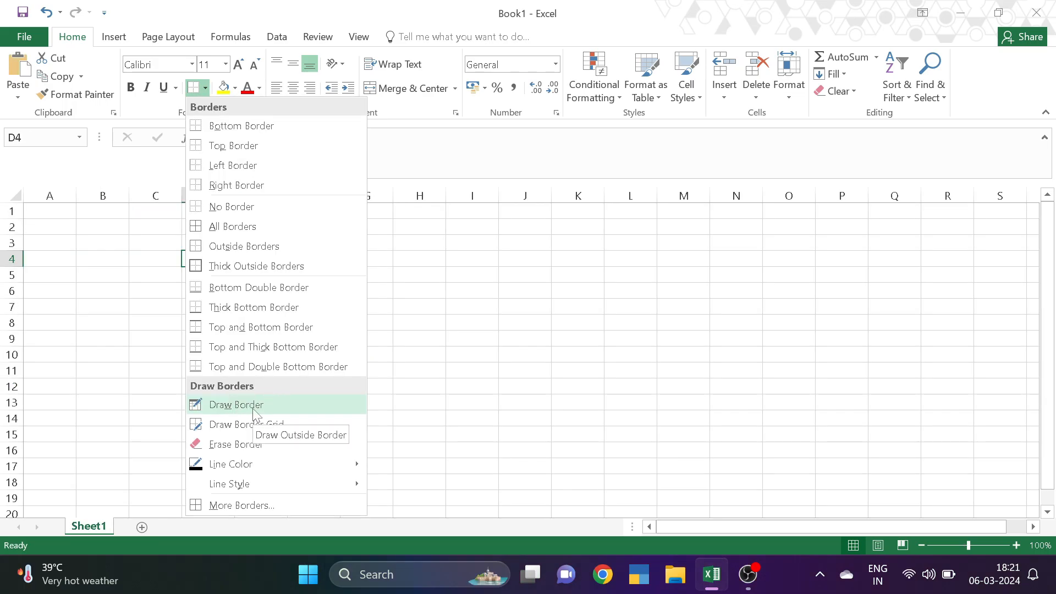
# - With Draw Border, draw a line under E5:I5, a vertical line between H8:H11 and I8:I11, and an outlined, crossed cell J6
pyautogui.click(236, 404)
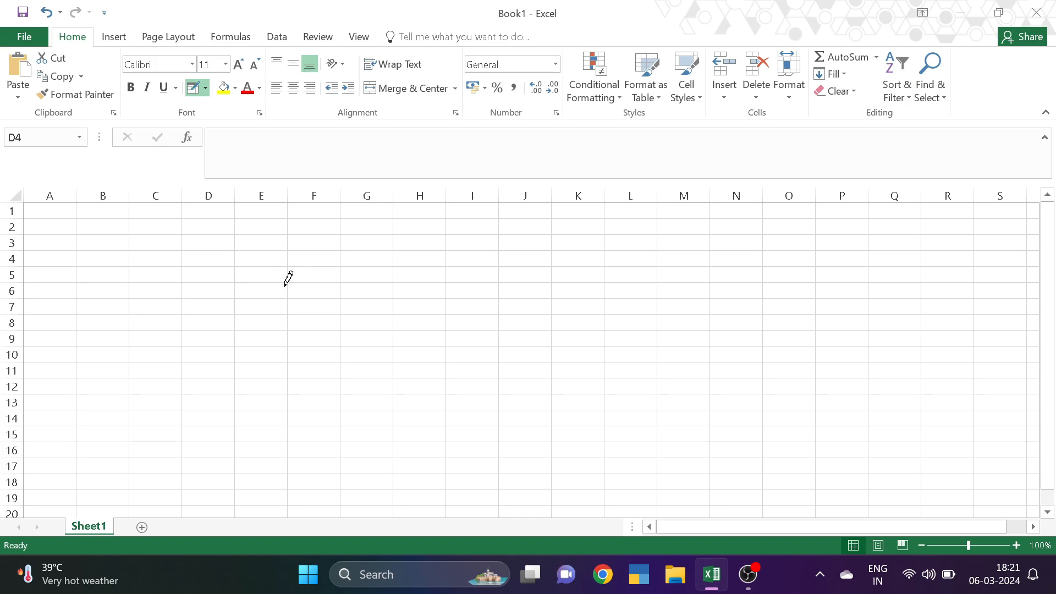
pyautogui.moveTo(290, 277); pyautogui.dragTo(464, 274)
pyautogui.moveTo(447, 345); pyautogui.dragTo(446, 377)
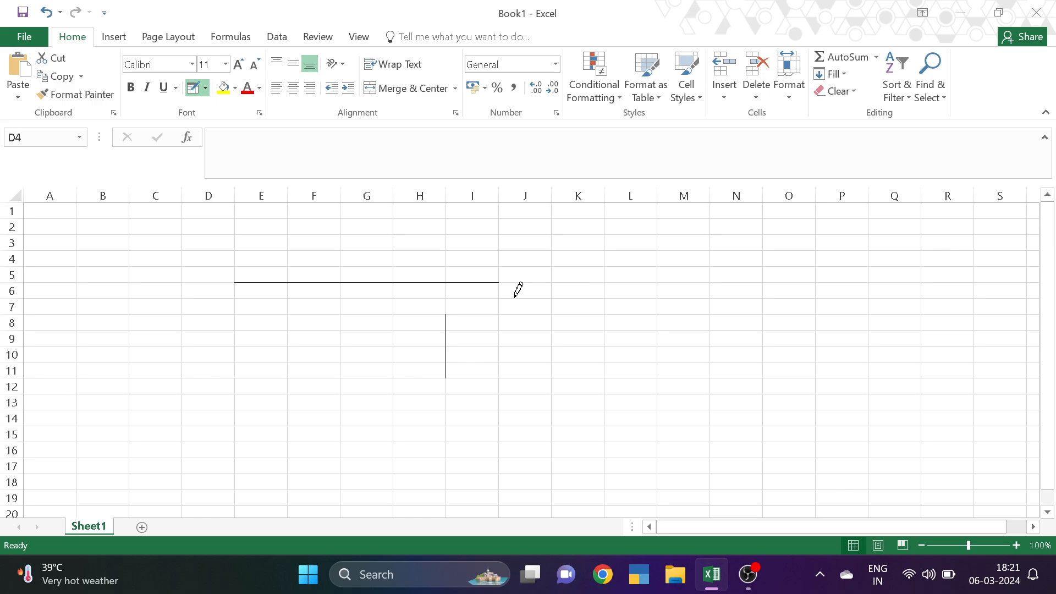
pyautogui.moveTo(501, 295); pyautogui.dragTo(533, 291)
pyautogui.moveTo(544, 294)
pyautogui.mouseDown()
pyautogui.moveTo(500, 300)
pyautogui.moveTo(551, 282)
pyautogui.mouseUp()
# - With Draw Border Grid, draw border grids over C14:G20, J14:K20, L12:M21, O11:O19 and I12:I21
pyautogui.click(206, 88)
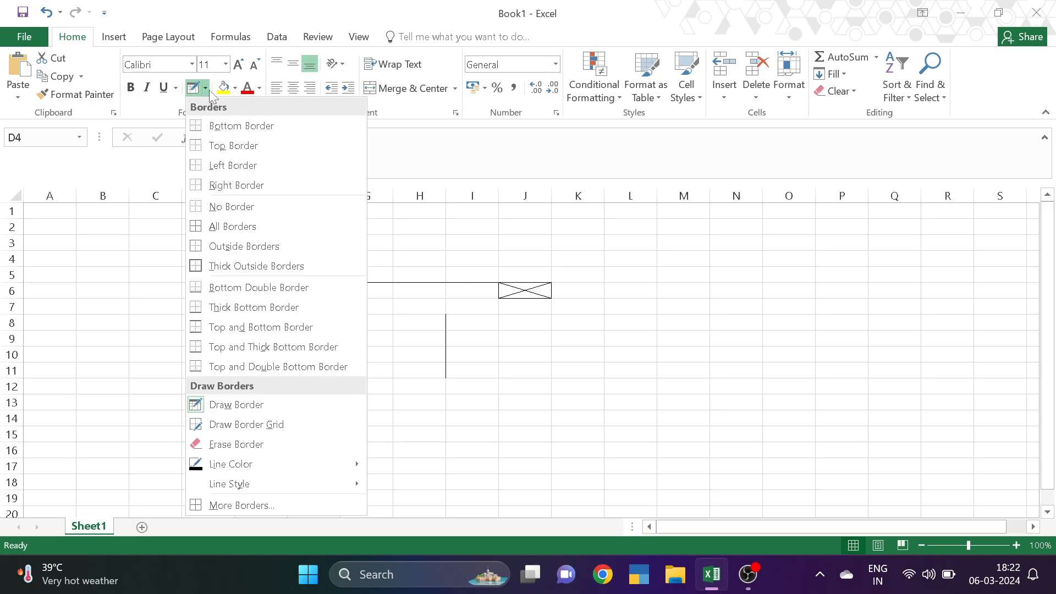
pyautogui.click(242, 424)
pyautogui.scroll(-2, 170, 365)
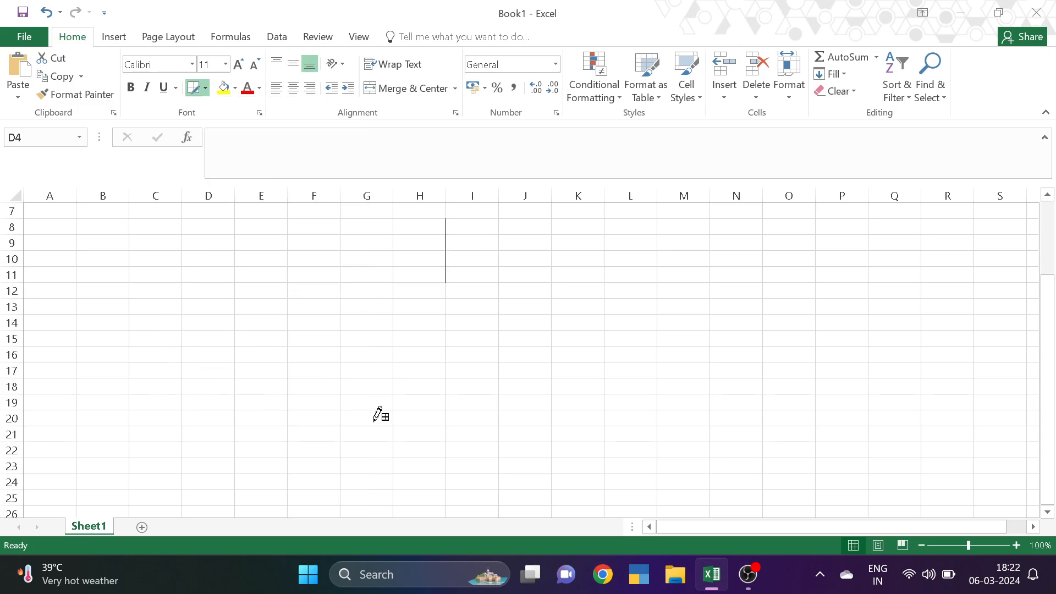
pyautogui.moveTo(136, 319); pyautogui.dragTo(381, 410)
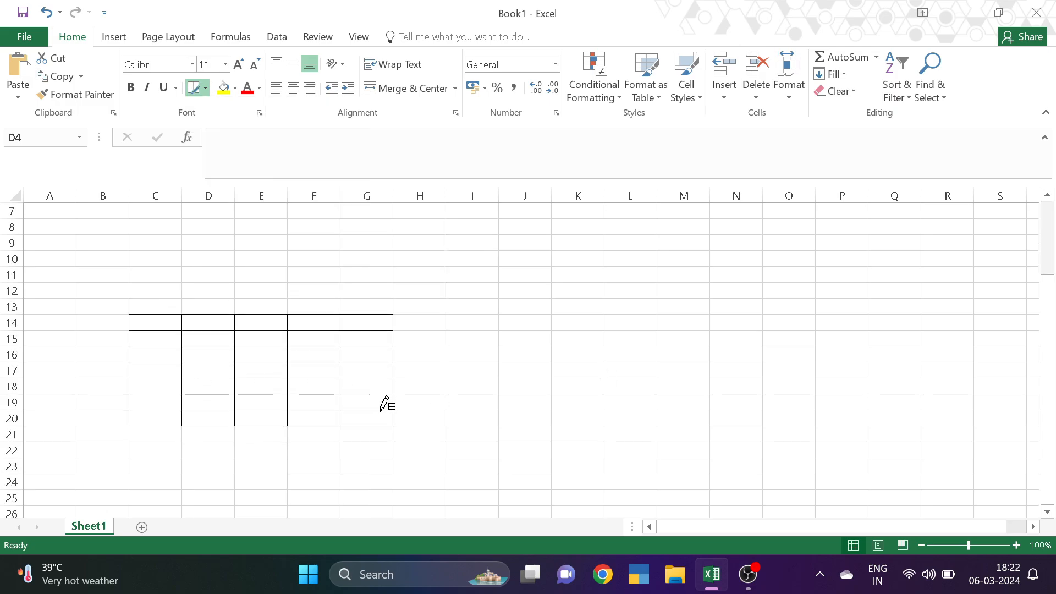
pyautogui.moveTo(534, 318); pyautogui.dragTo(582, 414)
pyautogui.moveTo(635, 295)
pyautogui.mouseDown()
pyautogui.moveTo(676, 352)
pyautogui.moveTo(682, 434)
pyautogui.mouseUp()
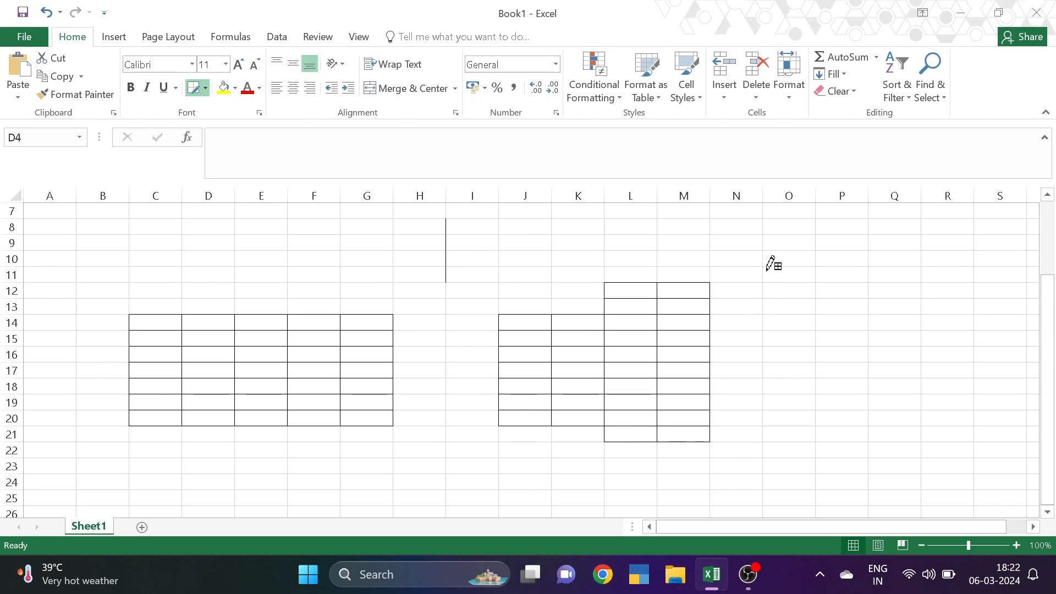
pyautogui.moveTo(770, 269); pyautogui.dragTo(792, 406)
pyautogui.moveTo(459, 285); pyautogui.dragTo(457, 430)
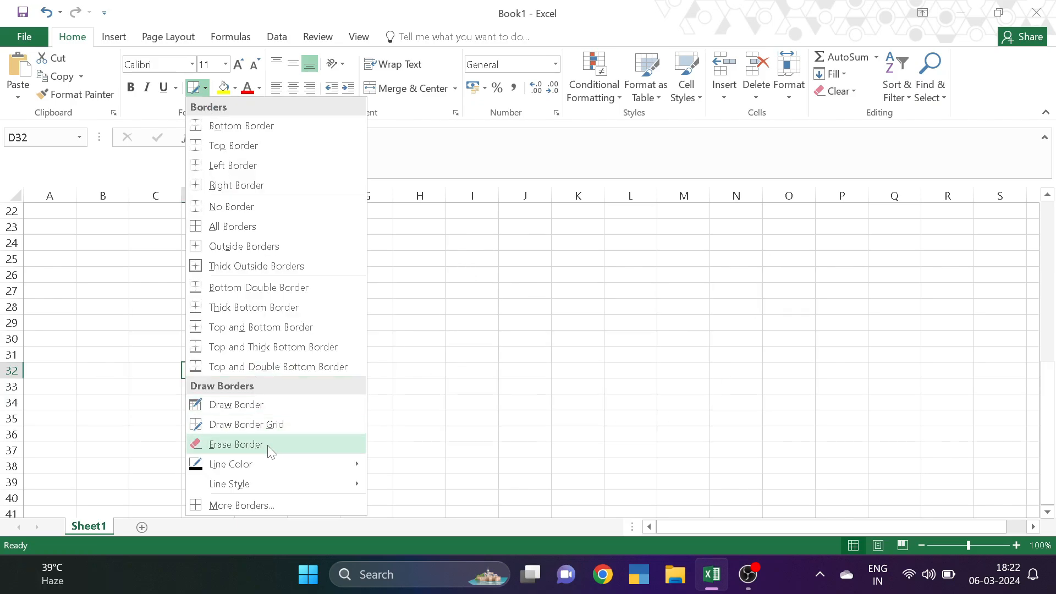
# - Use Erase Border to remove the grid borders in columns G, I and J
pyautogui.click(262, 445)
pyautogui.scroll(7, 260, 346)
pyautogui.scroll(-3, 262, 346)
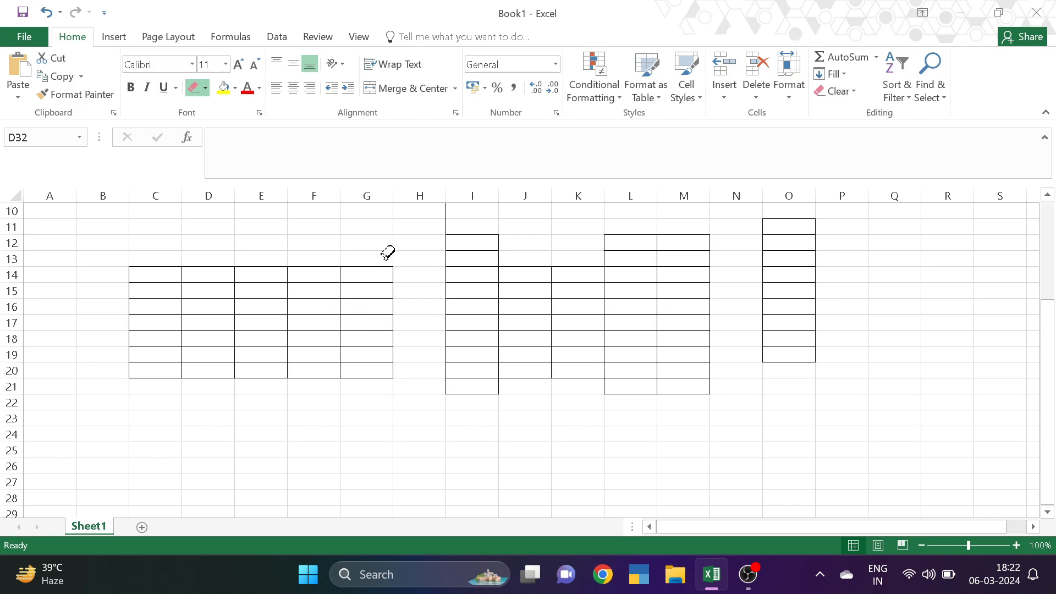
pyautogui.moveTo(386, 252); pyautogui.dragTo(410, 370)
pyautogui.moveTo(468, 281); pyautogui.dragTo(476, 356)
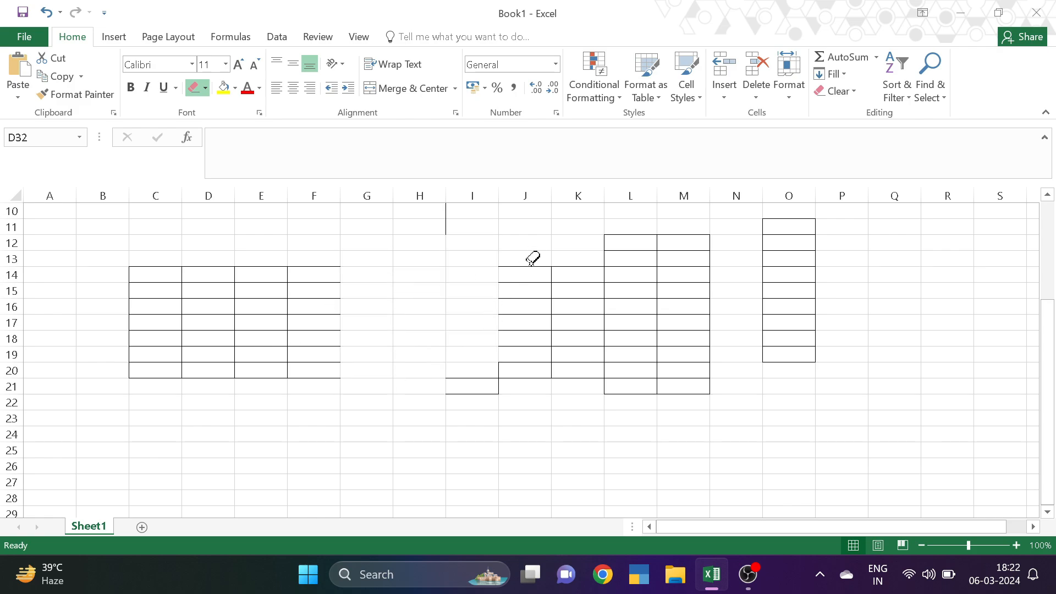
pyautogui.moveTo(532, 258); pyautogui.dragTo(545, 356)
pyautogui.moveTo(509, 278)
pyautogui.mouseDown()
pyautogui.moveTo(514, 327)
pyautogui.moveTo(477, 417)
pyautogui.mouseUp()
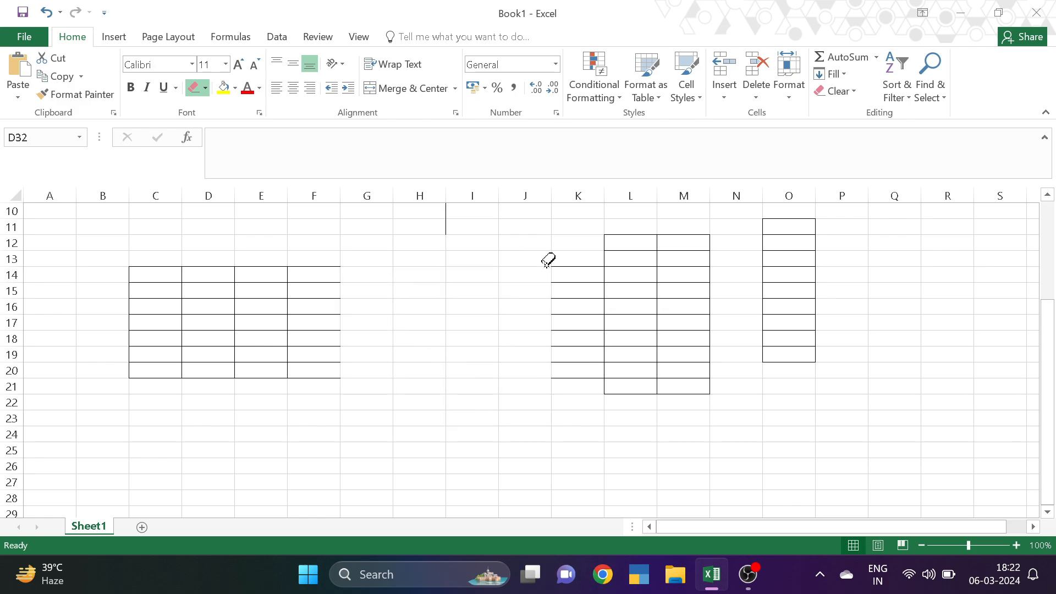
# - Erase the remaining grid borders in columns K through M and in column O
pyautogui.moveTo(547, 259); pyautogui.dragTo(632, 368)
pyautogui.moveTo(651, 265); pyautogui.dragTo(689, 341)
pyautogui.moveTo(613, 240); pyautogui.dragTo(708, 344)
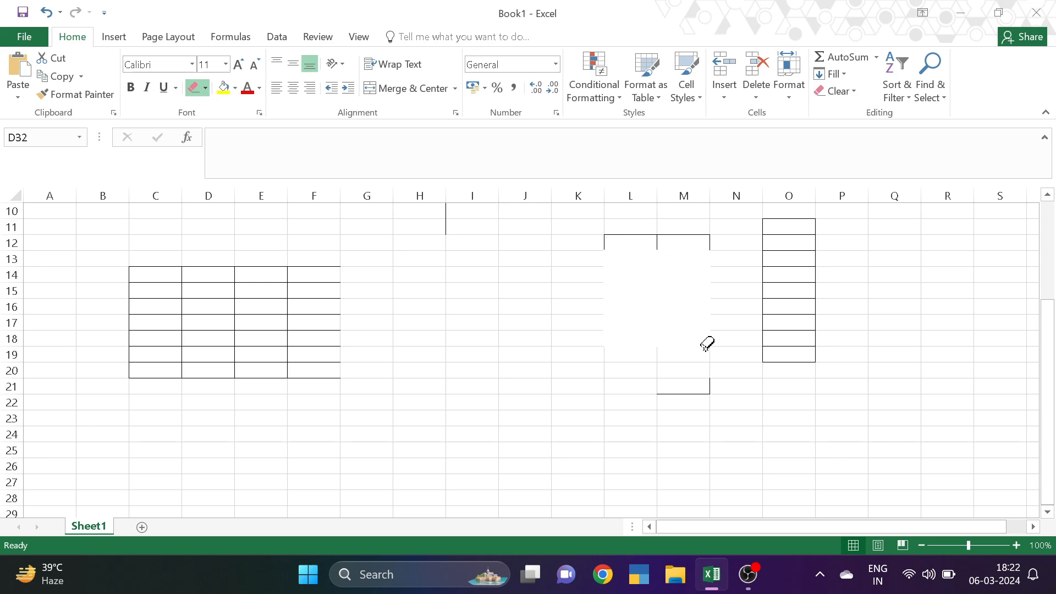
pyautogui.moveTo(604, 229)
pyautogui.mouseDown()
pyautogui.moveTo(681, 307)
pyautogui.moveTo(692, 393)
pyautogui.mouseUp()
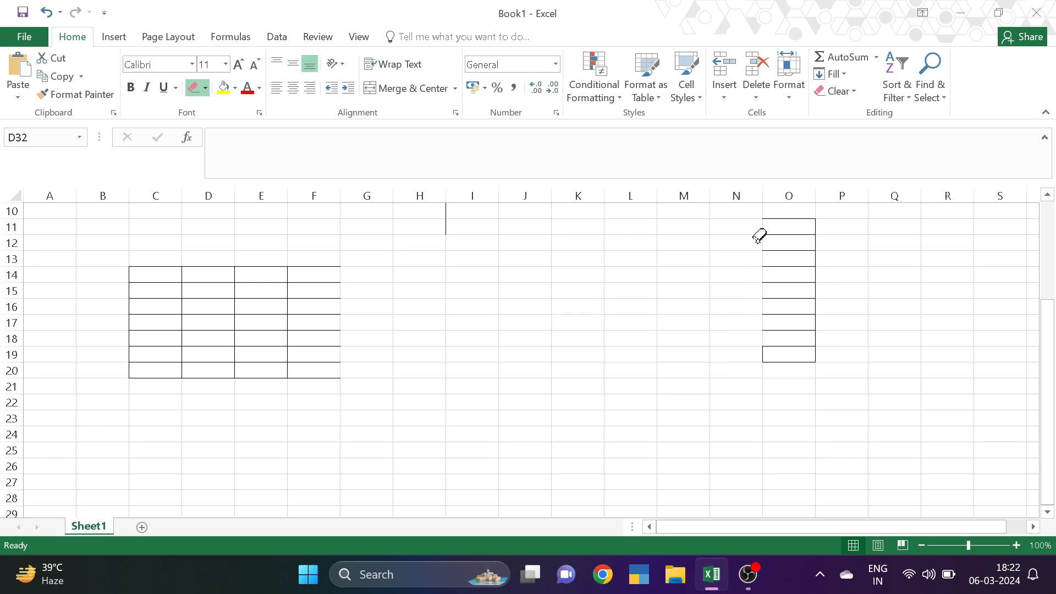
pyautogui.moveTo(762, 223); pyautogui.dragTo(813, 334)
pyautogui.click(791, 351)
# - Erase the remaining grid borders in C14:F20 and the vertical line beside cell H11
pyautogui.moveTo(302, 242); pyautogui.dragTo(388, 445)
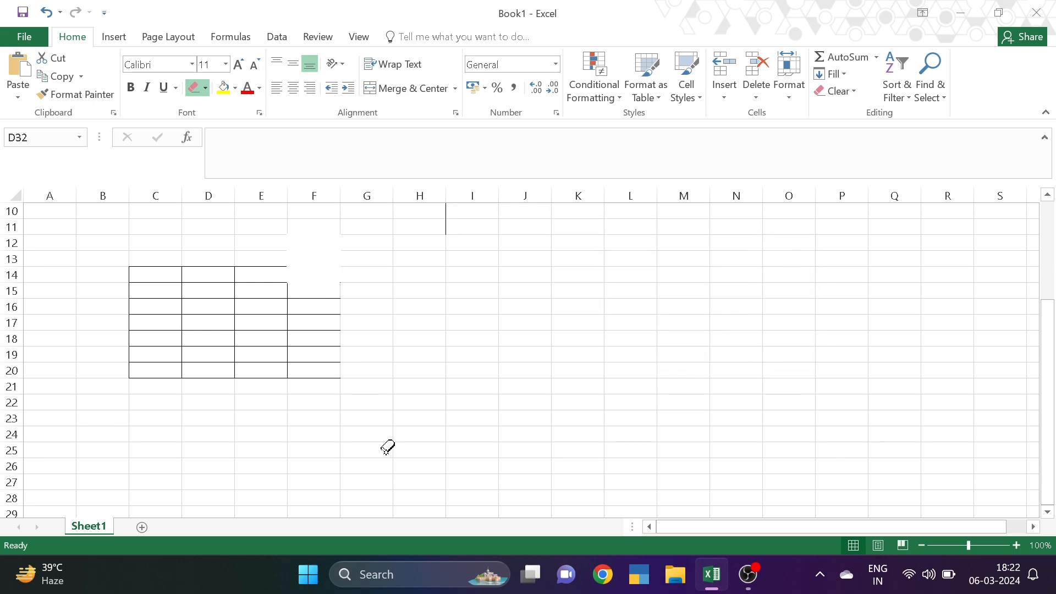
pyautogui.moveTo(269, 263); pyautogui.dragTo(271, 383)
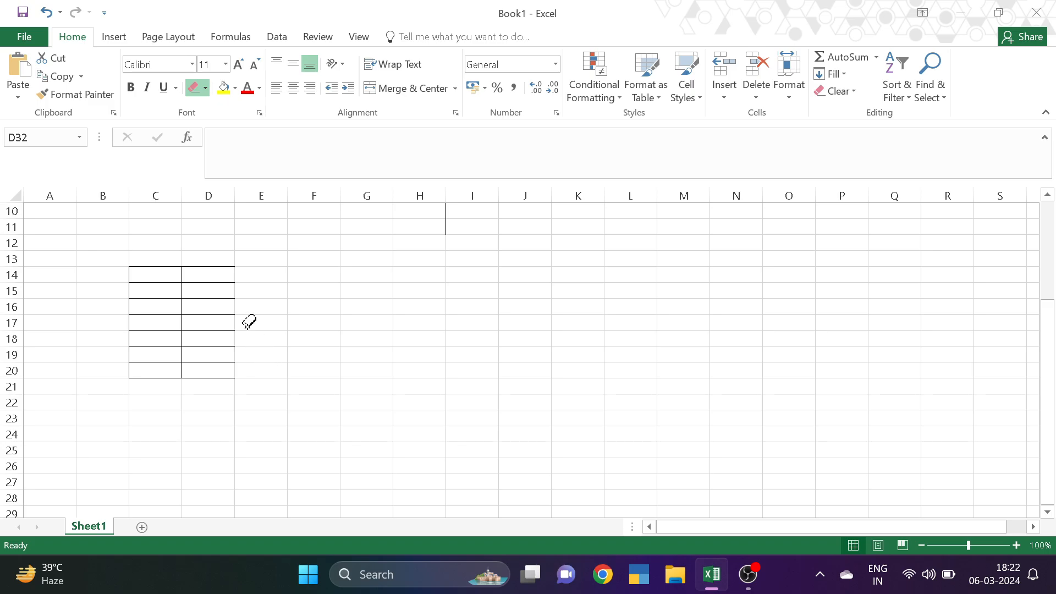
pyautogui.moveTo(224, 222); pyautogui.dragTo(147, 380)
pyautogui.click(435, 228)
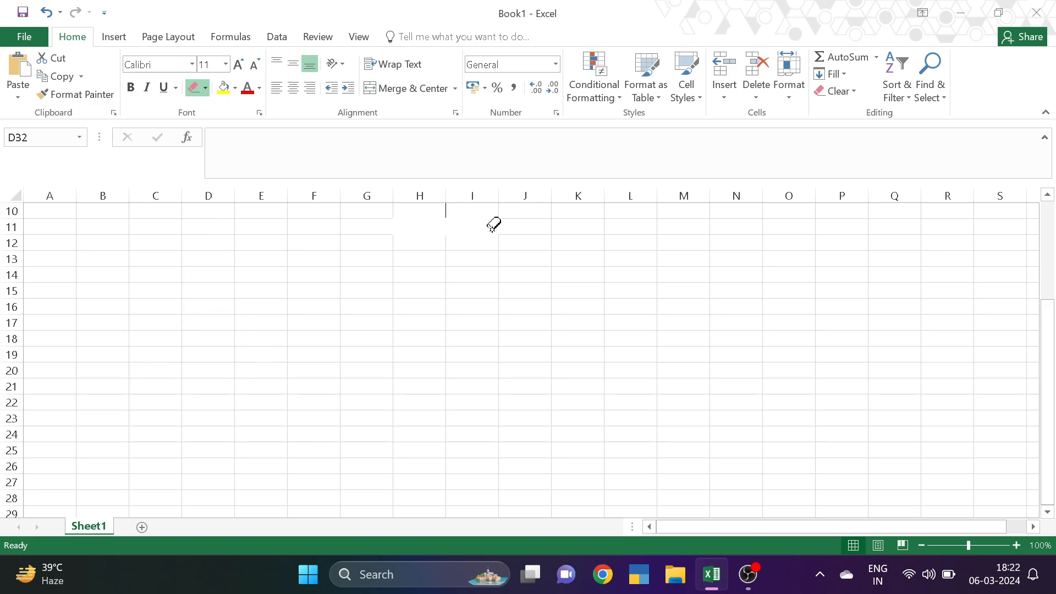
# - Set the line color for drawn borders to the standard color Red
pyautogui.click(205, 88)
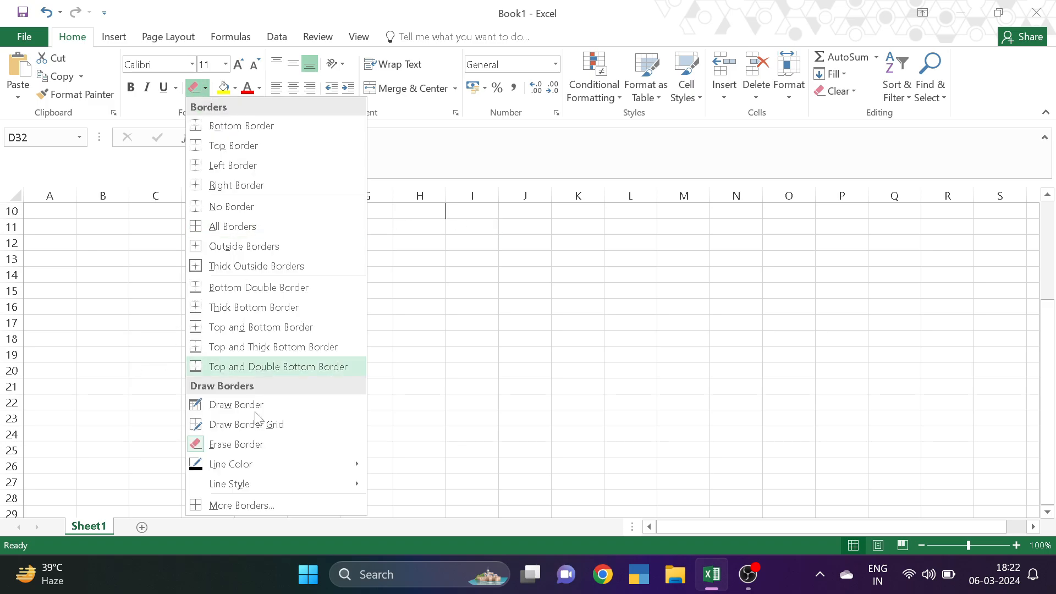
pyautogui.moveTo(229, 472)
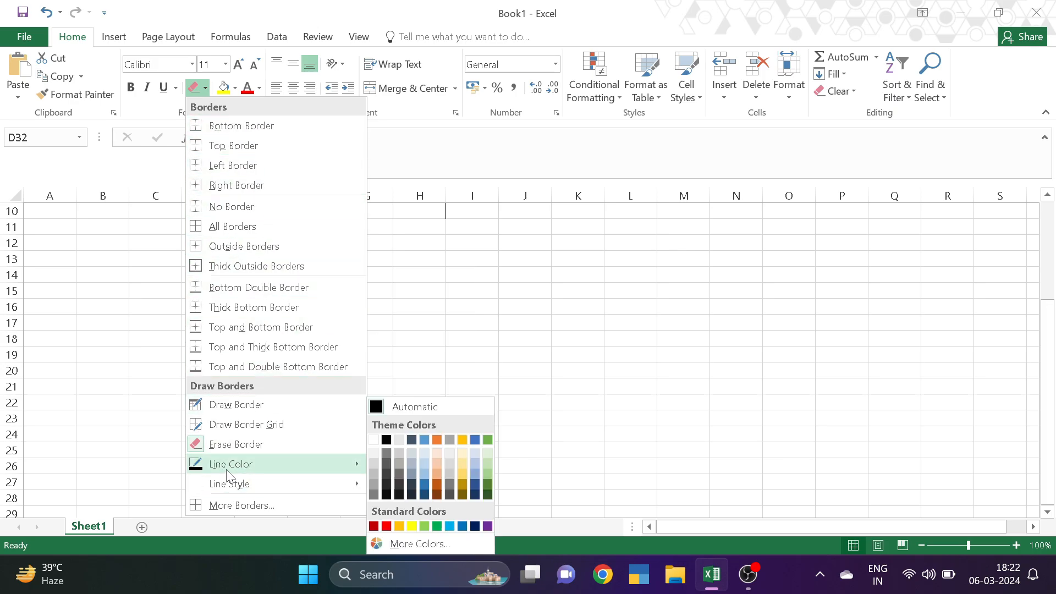
pyautogui.click(387, 526)
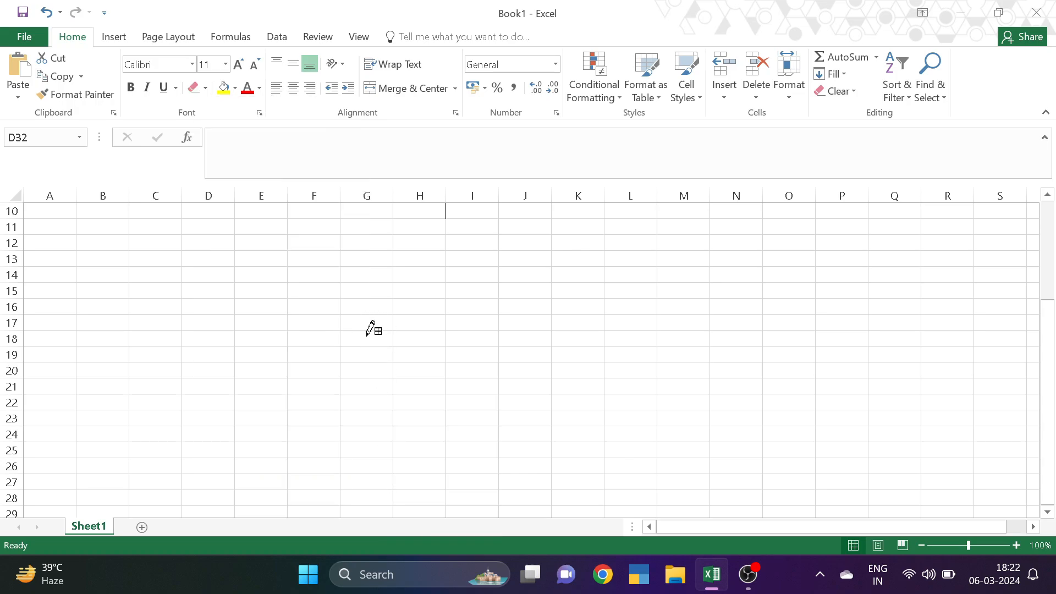
# - Draw red border grids over C17:I27 and J15:N25
pyautogui.click(206, 88)
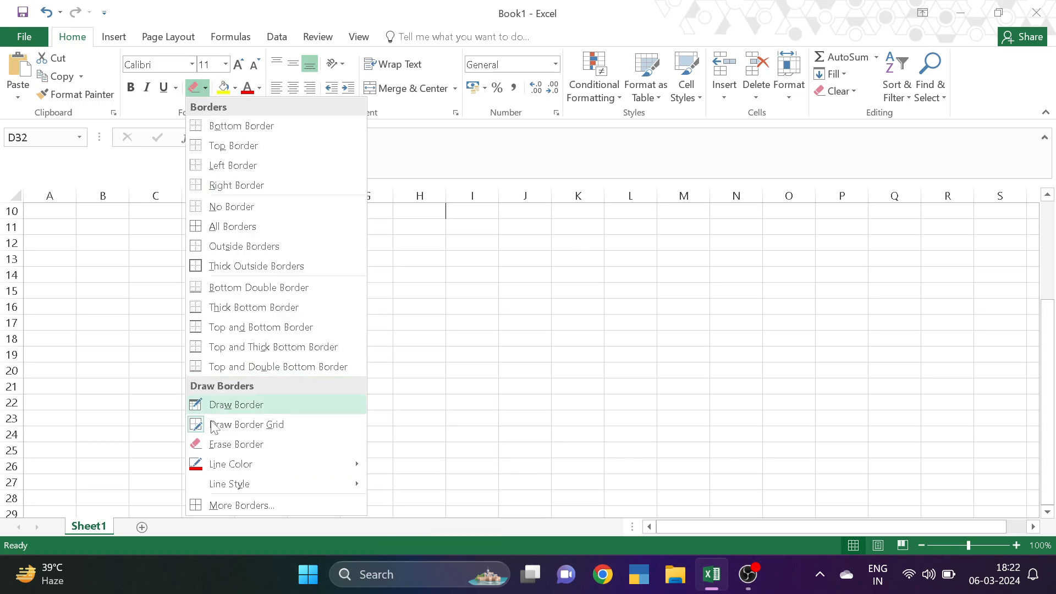
pyautogui.click(243, 398)
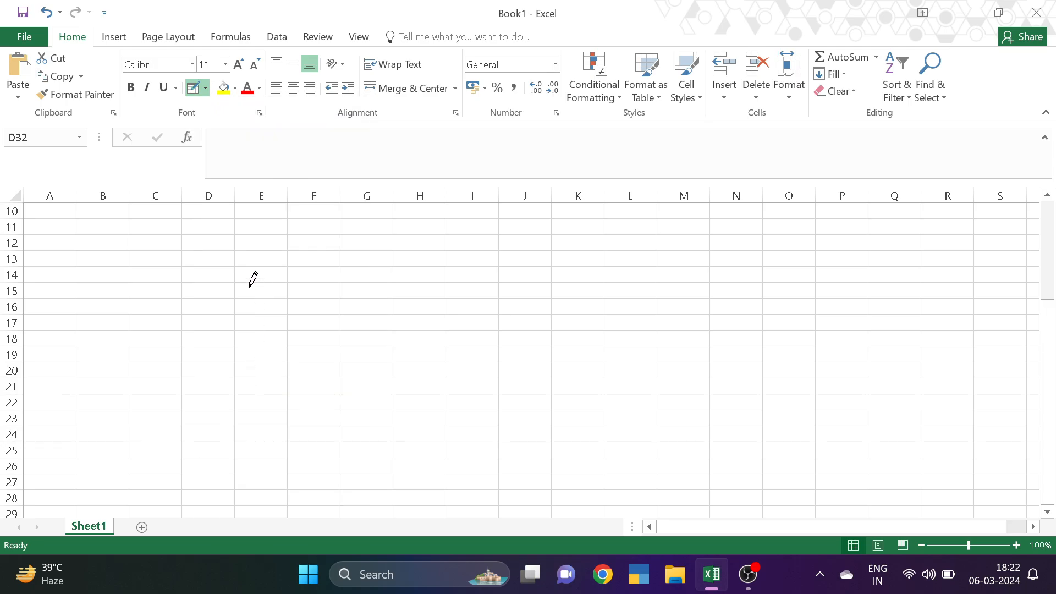
pyautogui.click(204, 90)
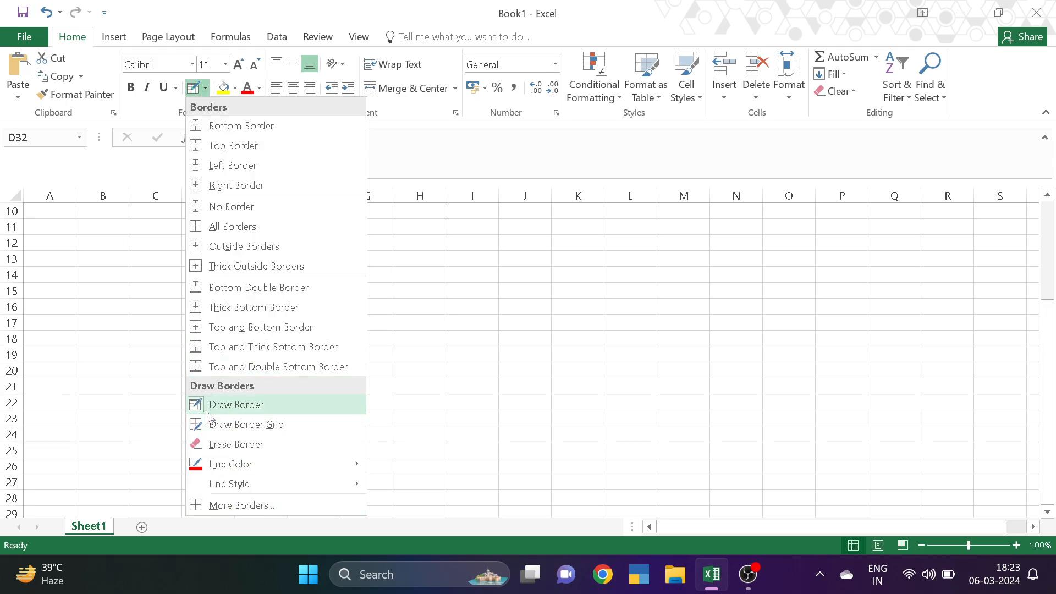
pyautogui.click(241, 431)
pyautogui.moveTo(167, 322); pyautogui.dragTo(484, 485)
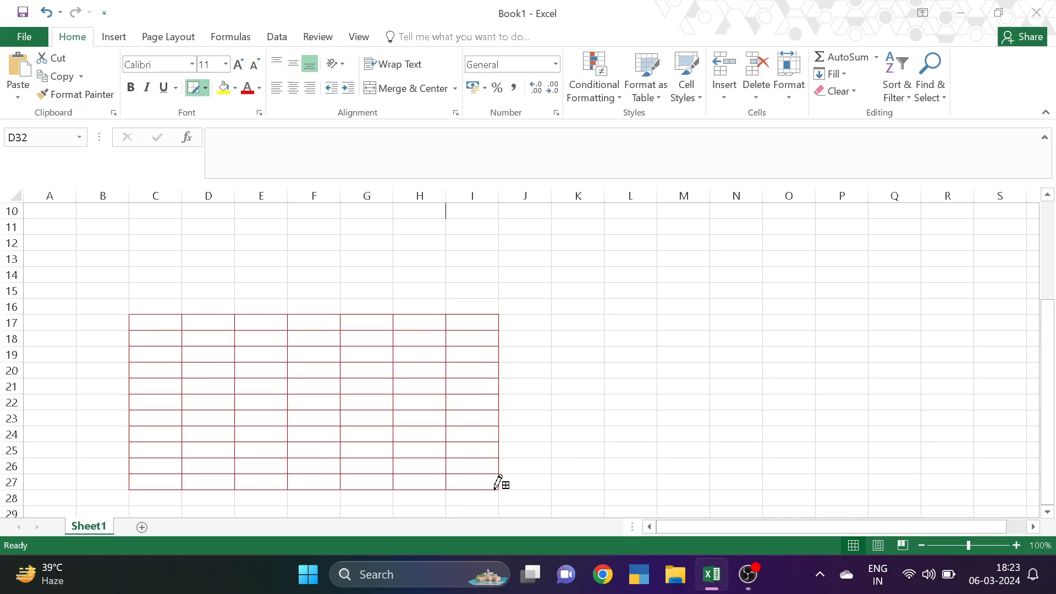
pyautogui.moveTo(525, 287); pyautogui.dragTo(745, 443)
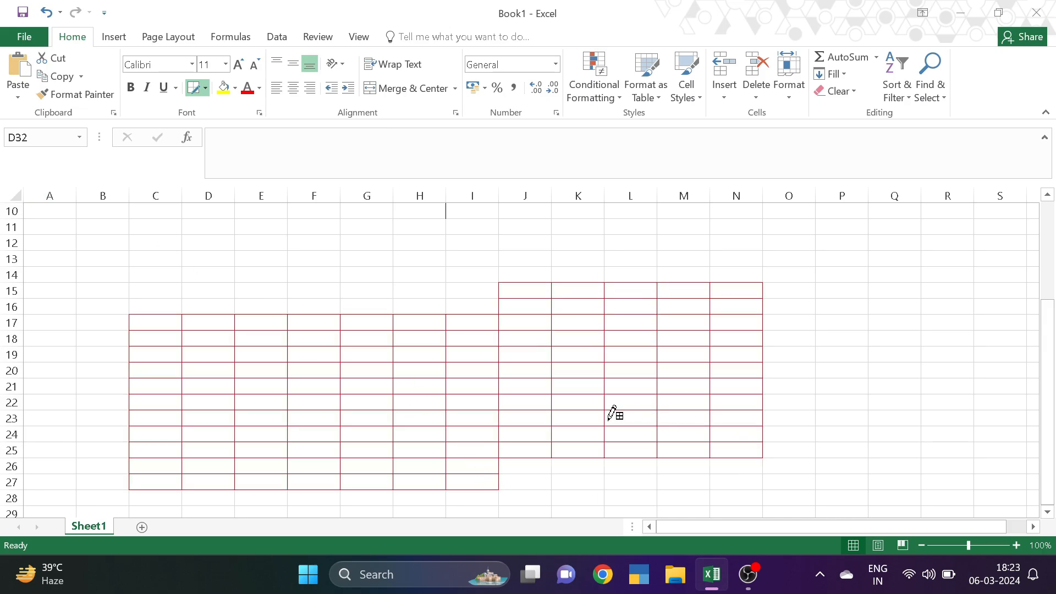
# - Set the border line color to the standard color Light Blue and add a left border to cell D32
pyautogui.click(201, 87)
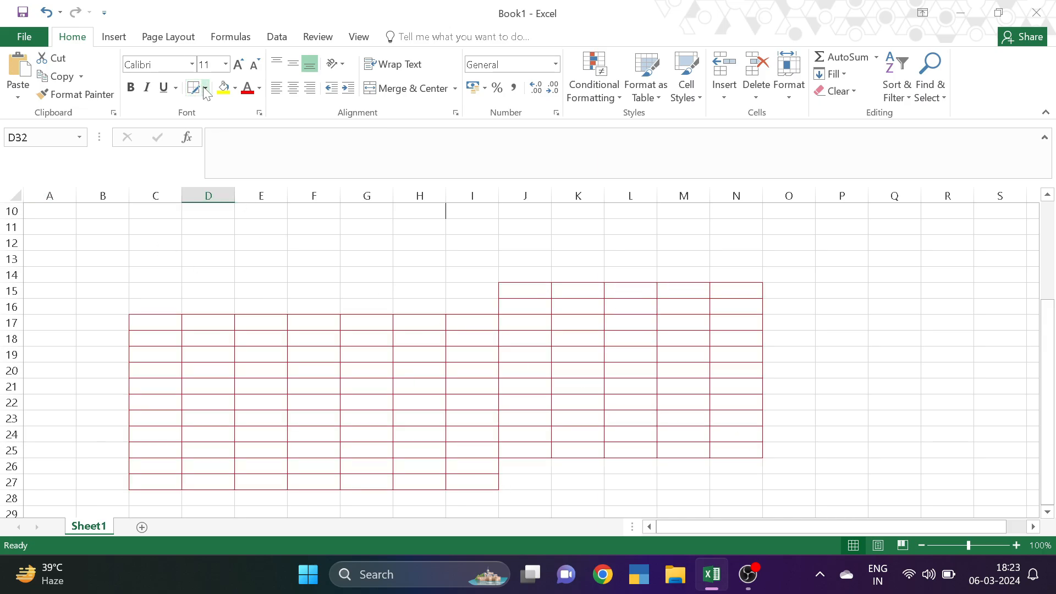
pyautogui.click(204, 89)
pyautogui.moveTo(245, 465)
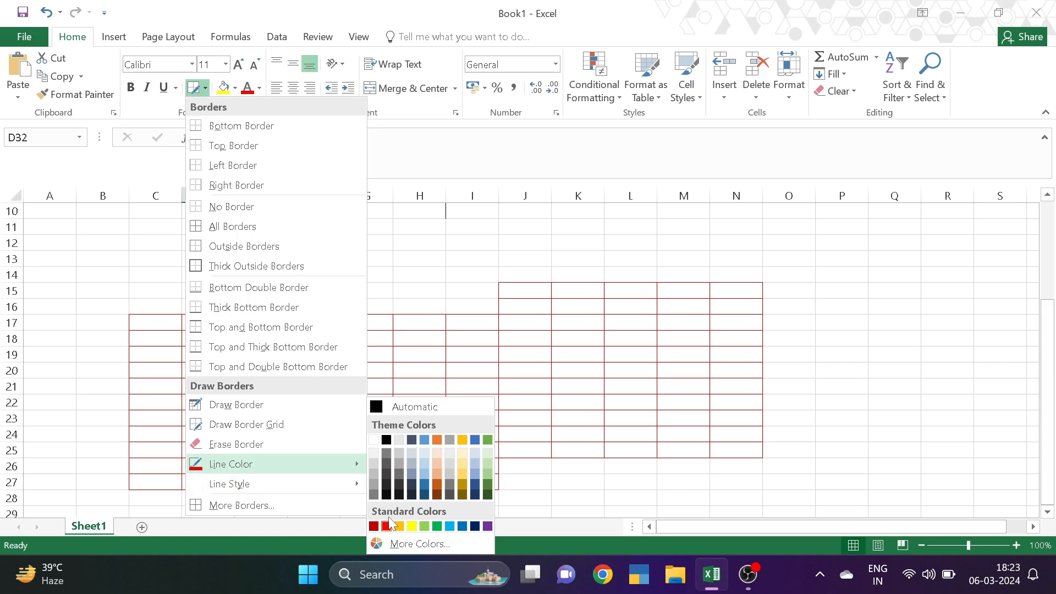
pyautogui.click(450, 527)
pyautogui.scroll(-4, 424, 335)
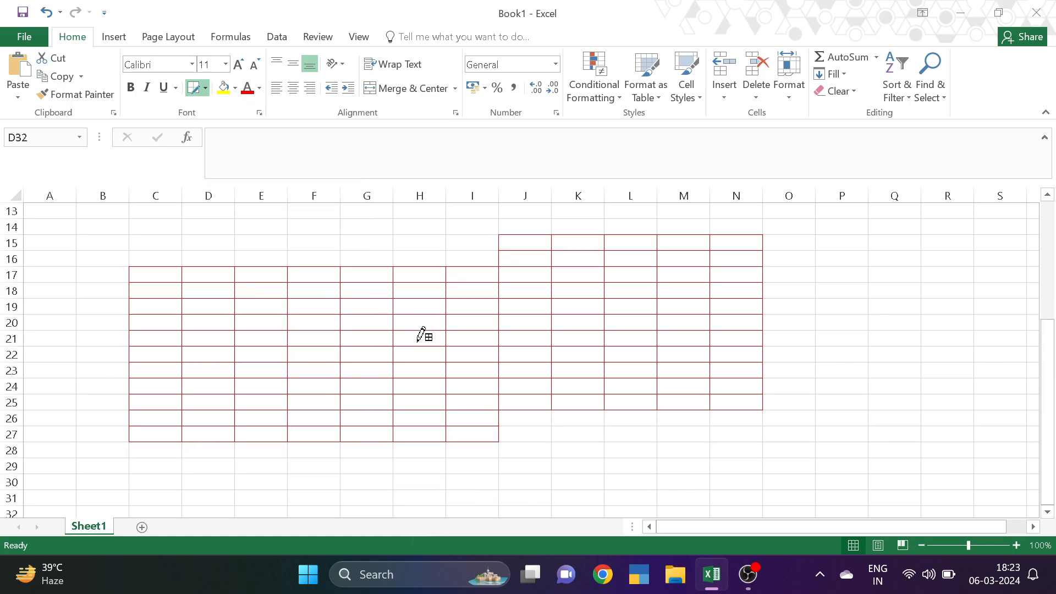
pyautogui.click(205, 88)
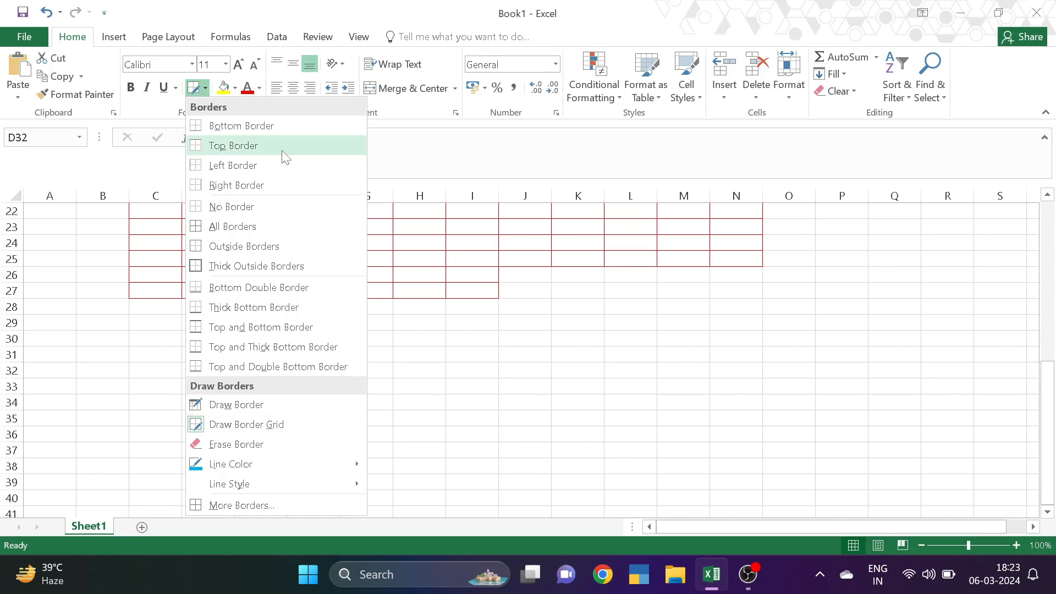
pyautogui.click(237, 167)
pyautogui.click(303, 392)
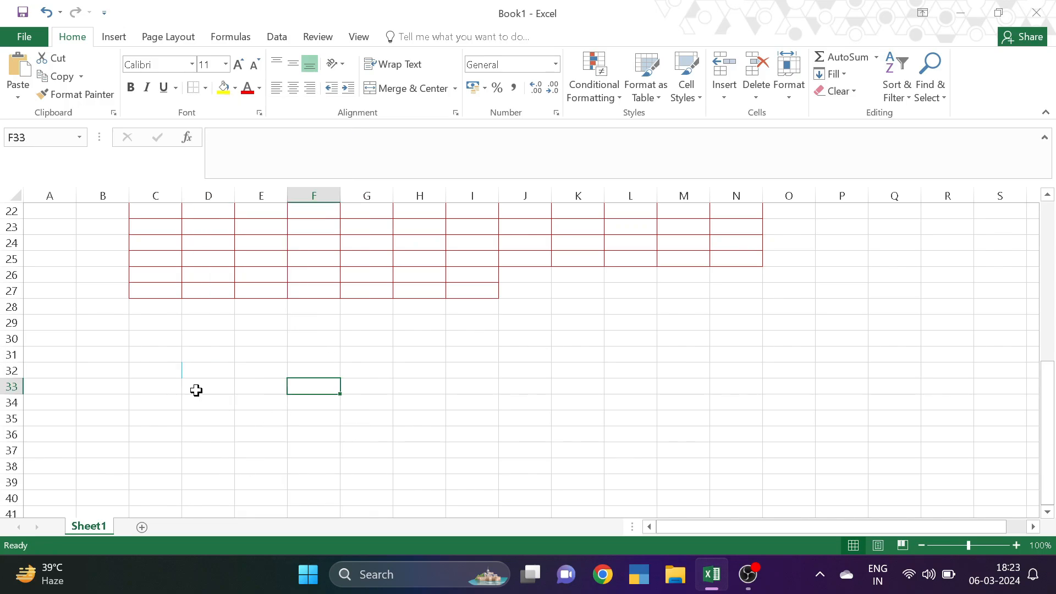
# - Apply All Borders to the range E30:I38
pyautogui.moveTo(244, 341); pyautogui.dragTo(448, 455)
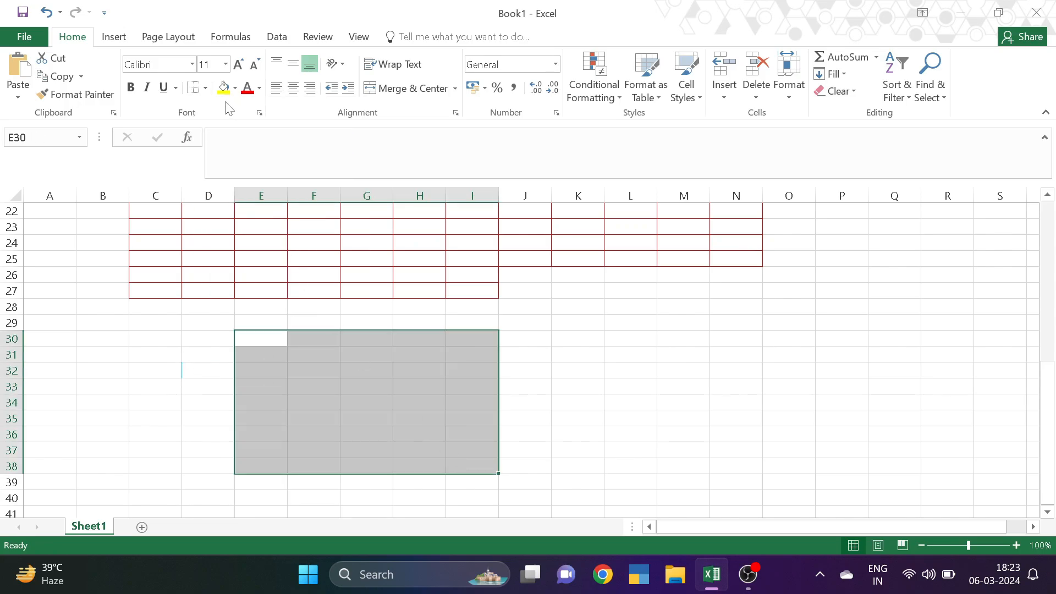
pyautogui.click(206, 89)
pyautogui.click(223, 223)
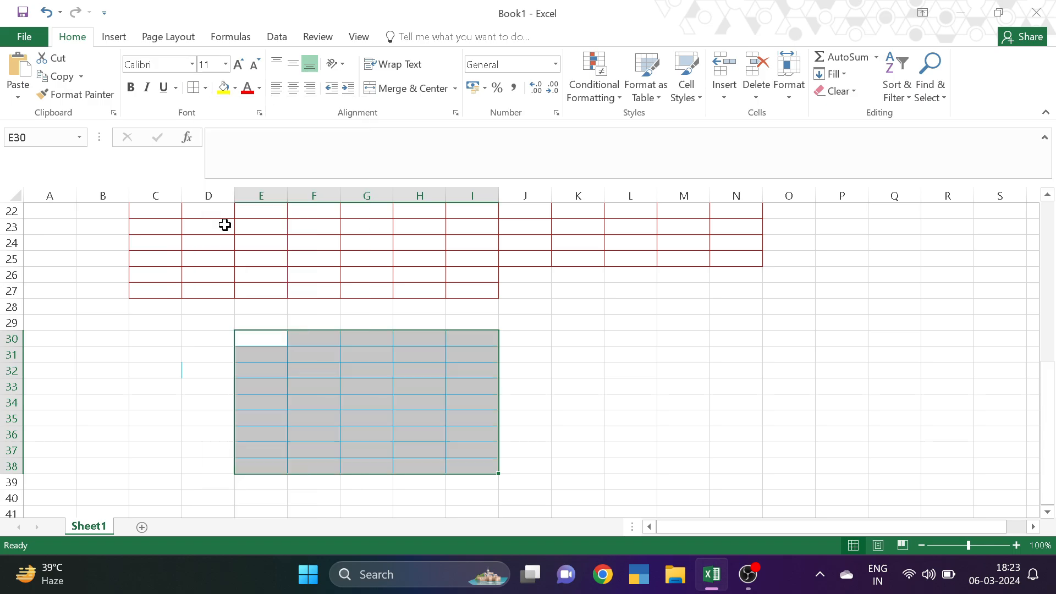
pyautogui.click(517, 408)
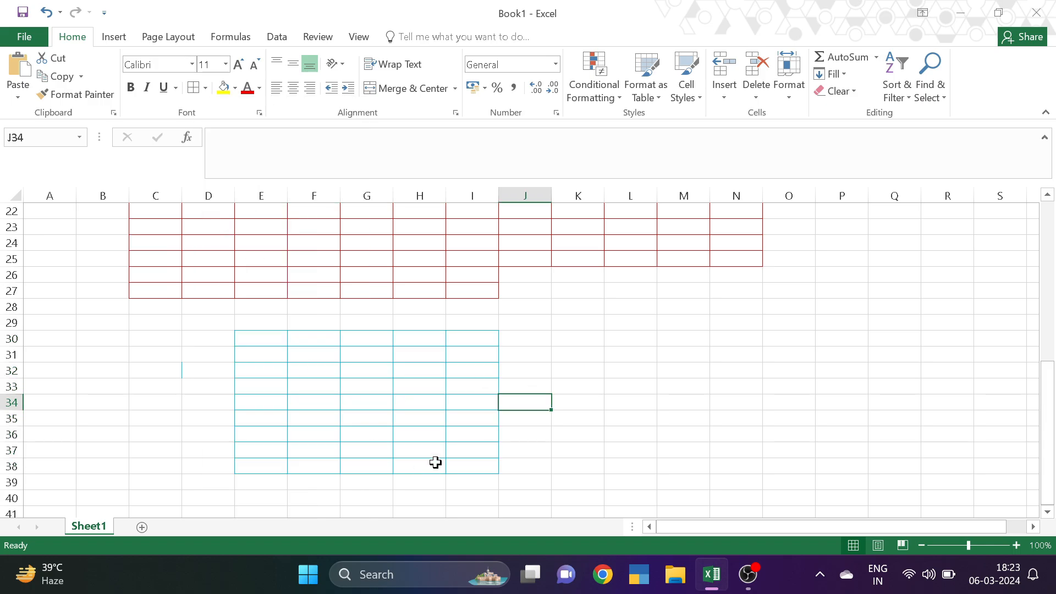
# - Choose the thin dash-dot-dot line style and draw border grids over F42:M53 and C40:D45
pyautogui.scroll(-4, 231, 393)
pyautogui.click(187, 372)
pyautogui.click(205, 90)
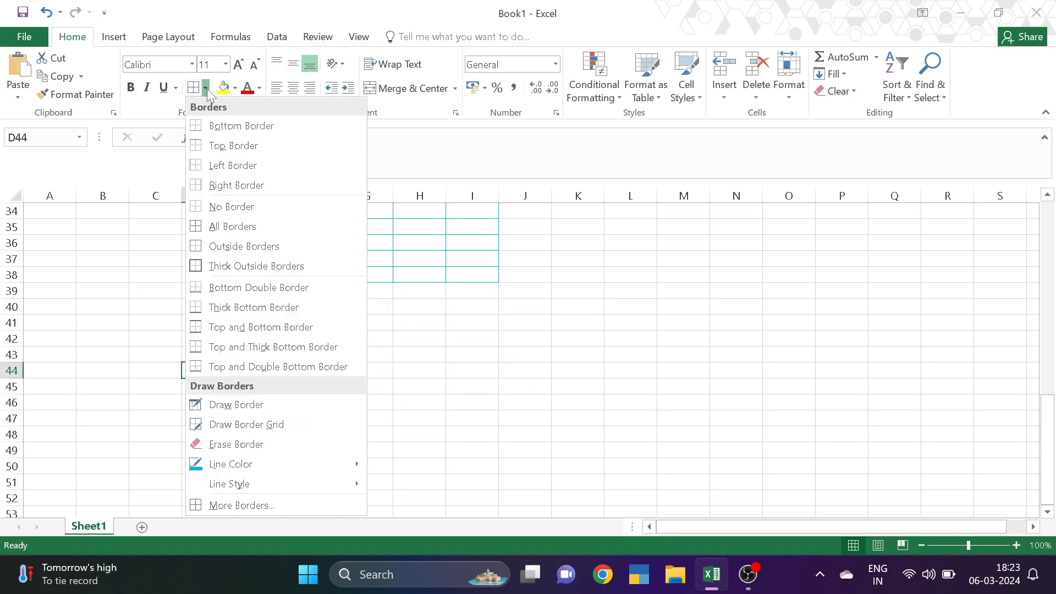
pyautogui.moveTo(229, 486)
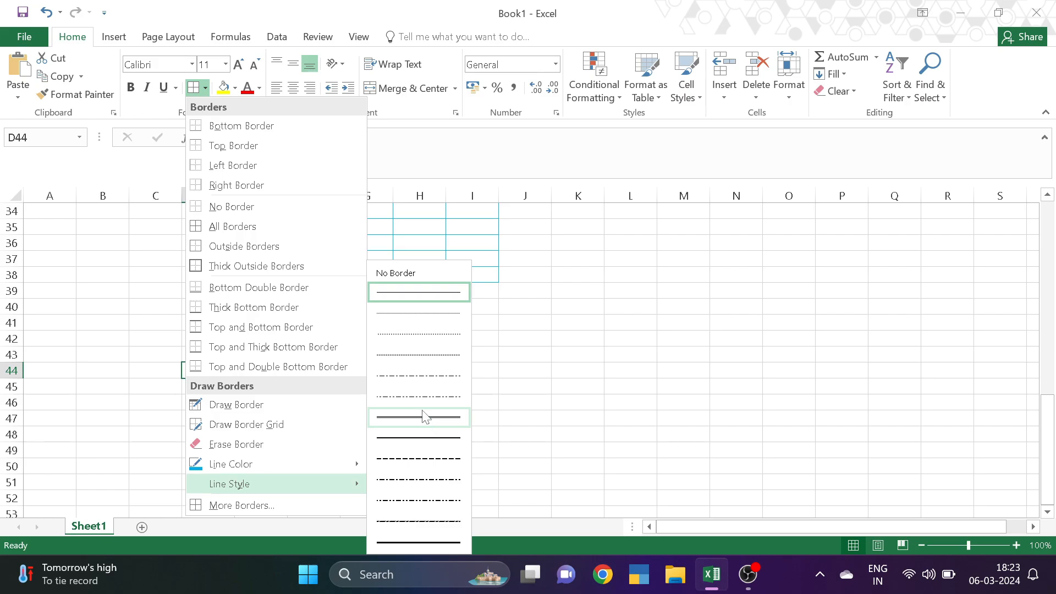
pyautogui.click(440, 396)
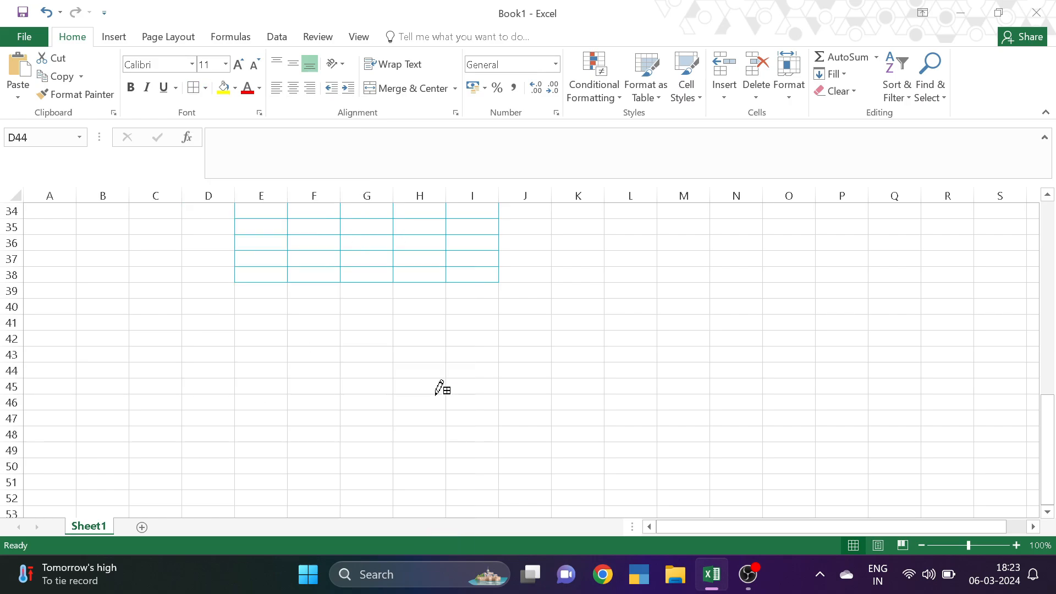
pyautogui.moveTo(337, 329); pyautogui.dragTo(698, 509)
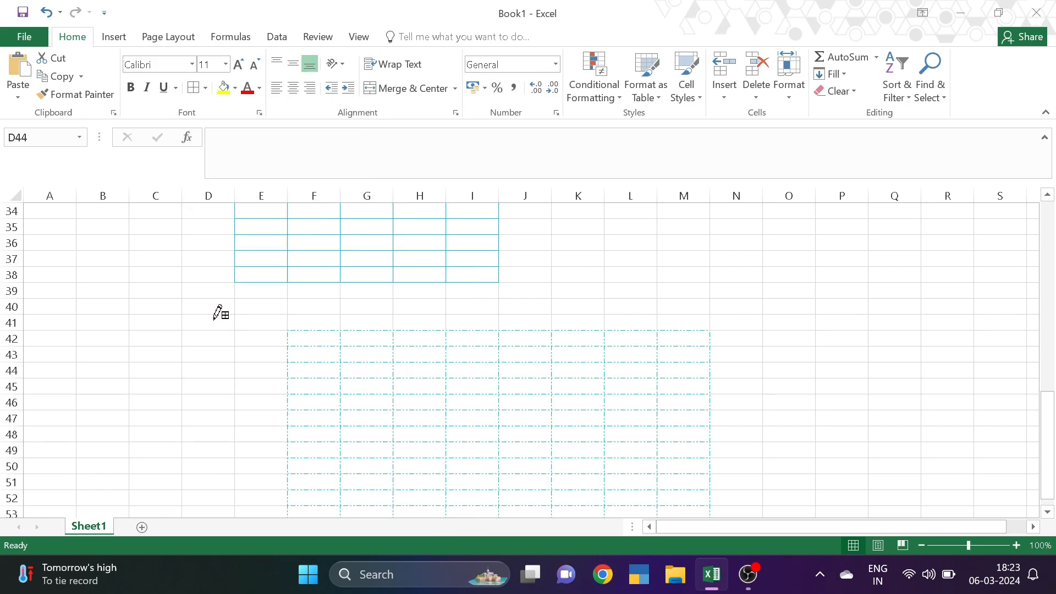
pyautogui.moveTo(160, 304); pyautogui.dragTo(236, 387)
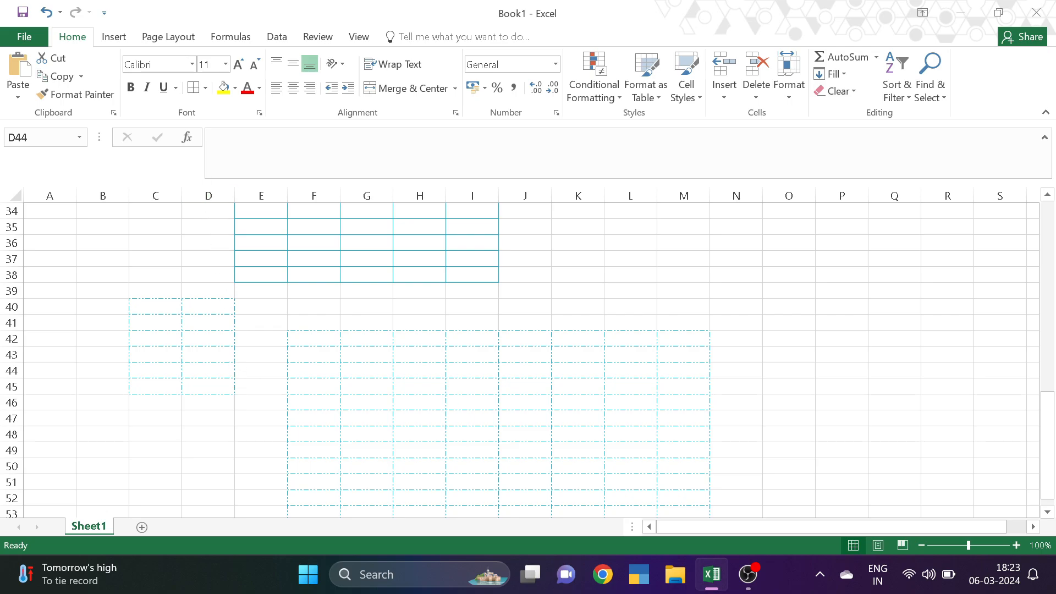
# - Examine the Number, Alignment, Font and Border settings of cell D44 in Format Cells
pyautogui.click(206, 88)
pyautogui.click(241, 506)
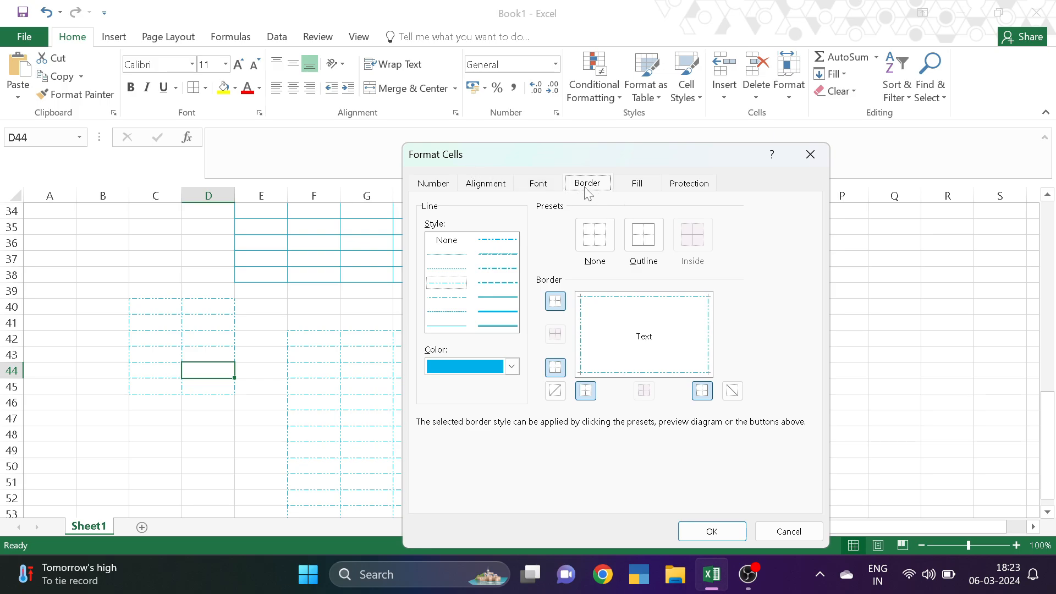
pyautogui.click(810, 154)
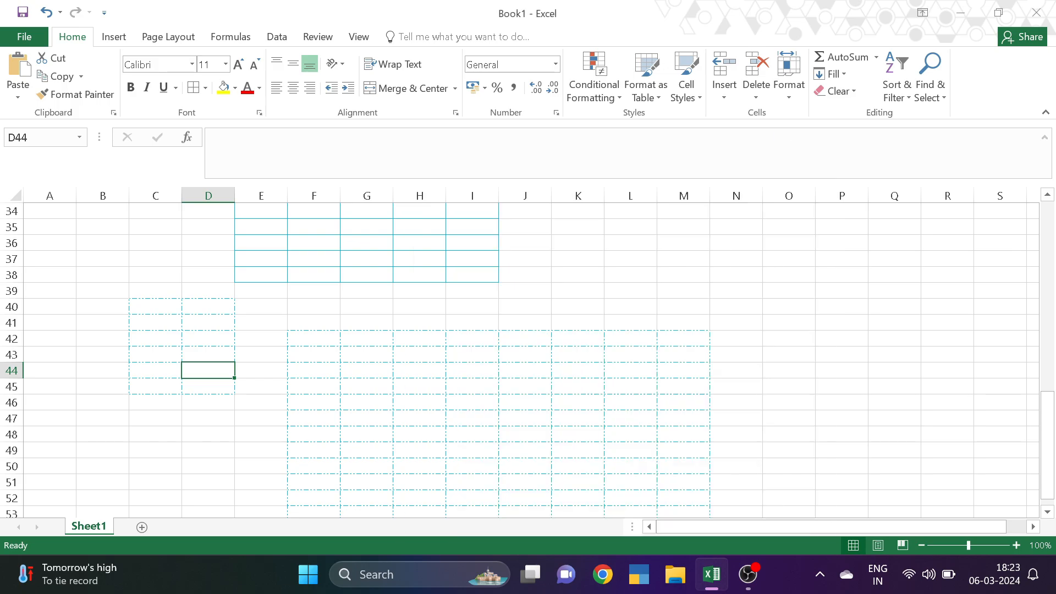
pyautogui.hotkey('ctrl', '1')
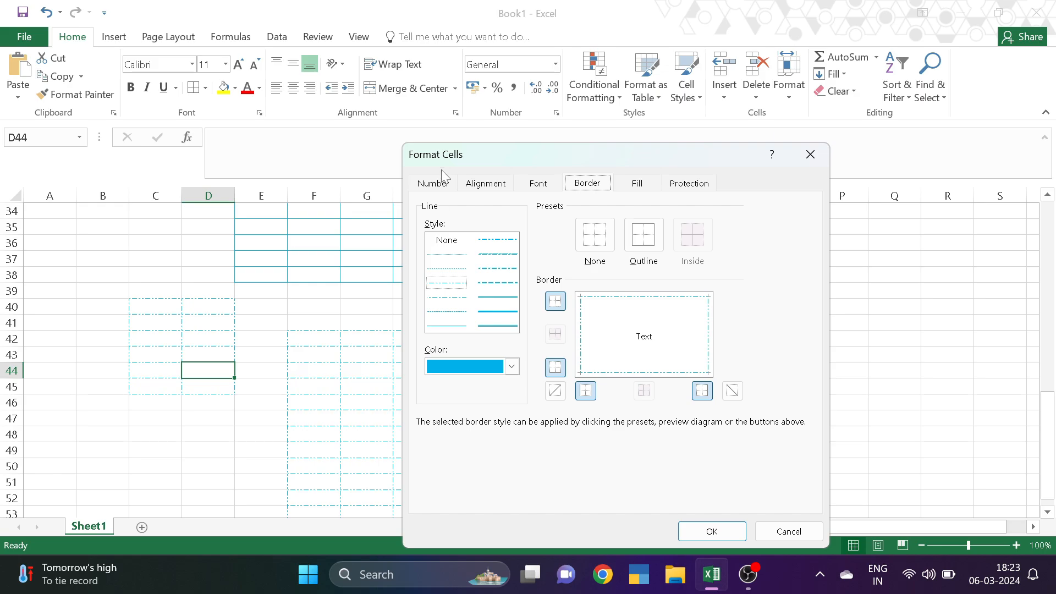
pyautogui.click(450, 189)
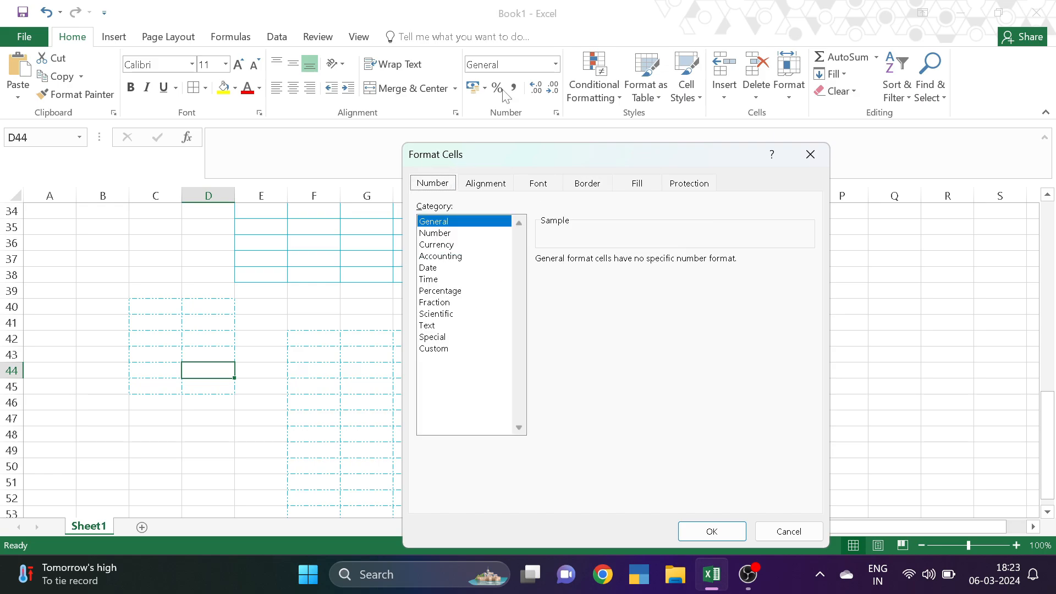
pyautogui.click(487, 187)
pyautogui.click(539, 187)
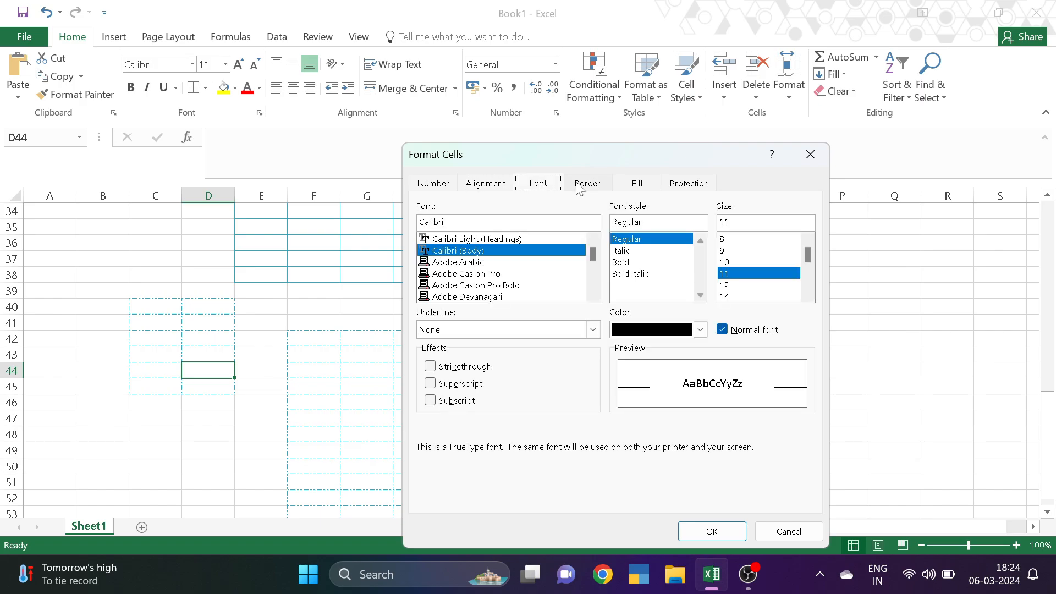
pyautogui.click(590, 184)
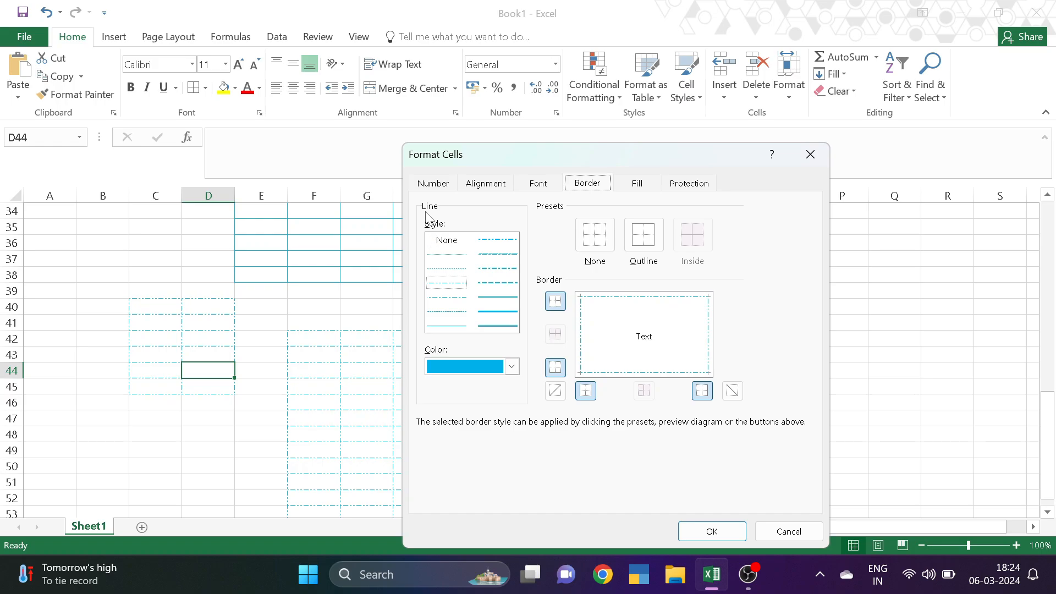
# - Try a dark blue dash-dot line with the None and Outline border presets on cell D44 in Format Cells
pyautogui.click(446, 297)
pyautogui.click(463, 366)
pyautogui.click(483, 473)
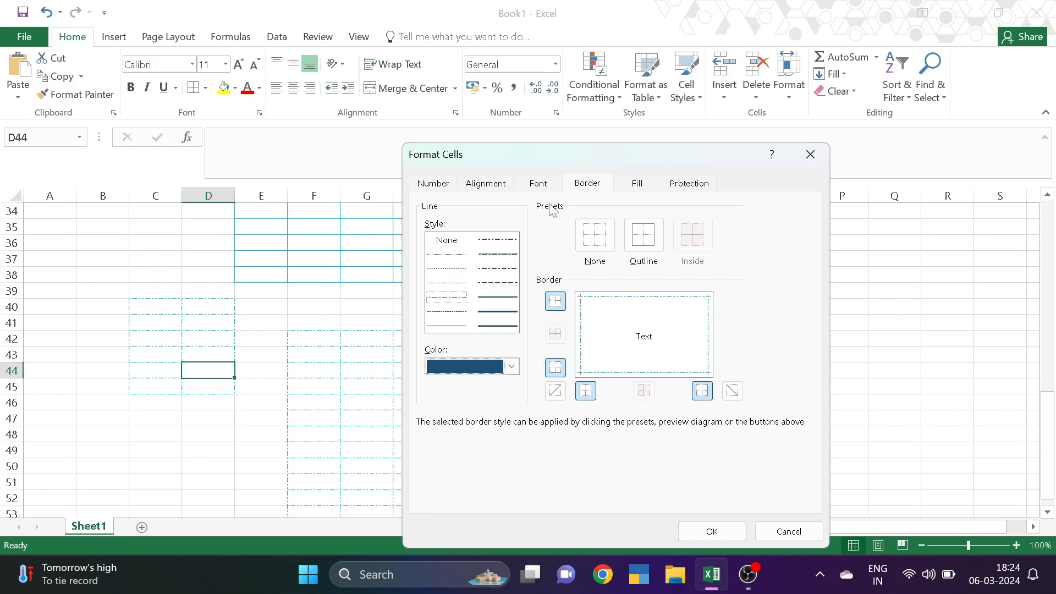
pyautogui.click(587, 234)
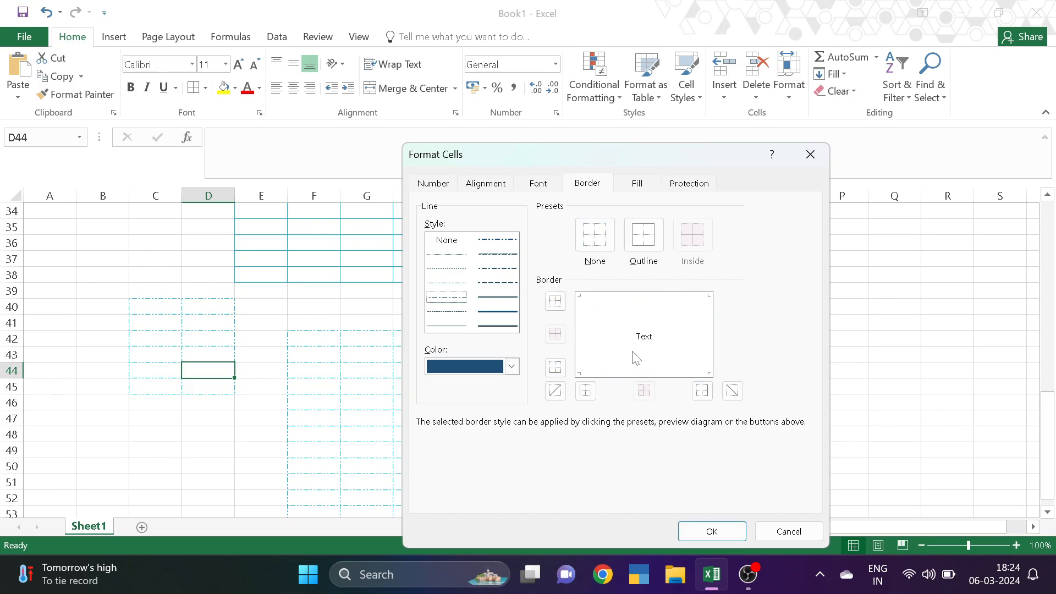
pyautogui.click(639, 235)
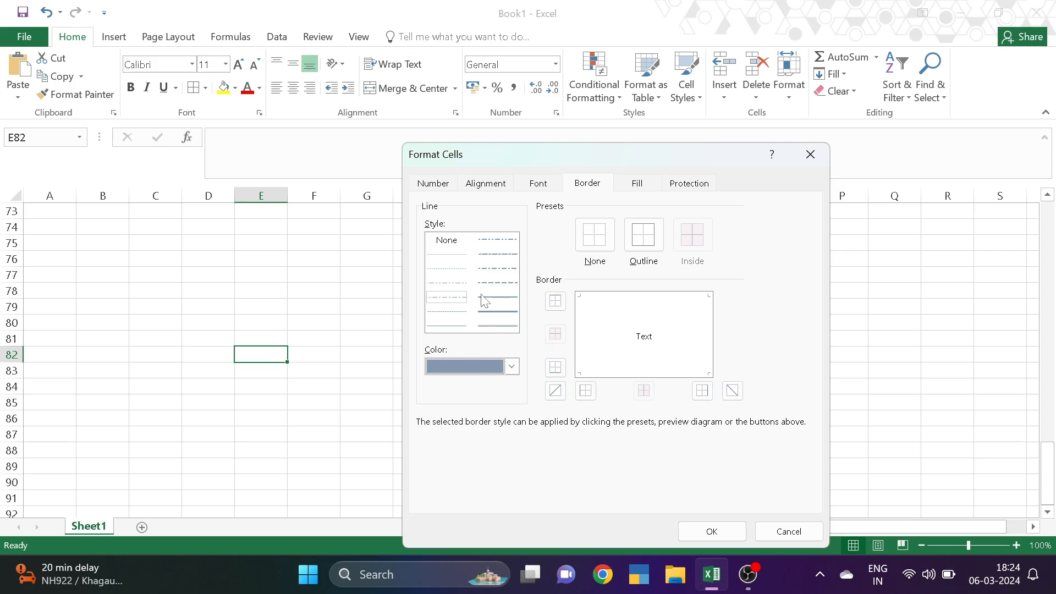
pyautogui.click(811, 155)
pyautogui.click(205, 88)
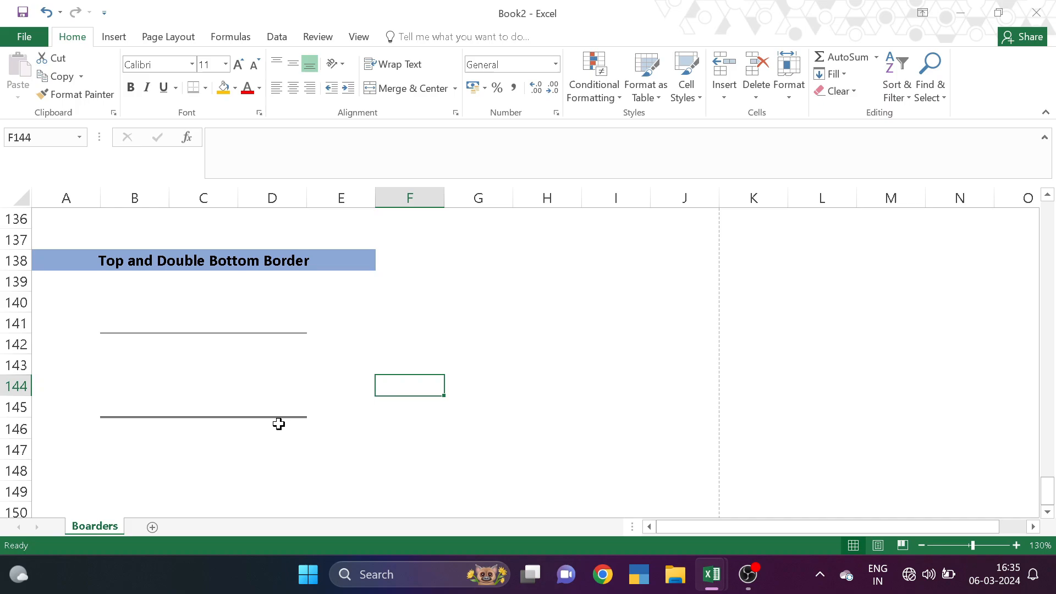
# - Add a new worksheet after the Boarders sheet in the Book2 workbook
pyautogui.scroll(-2, 279, 423)
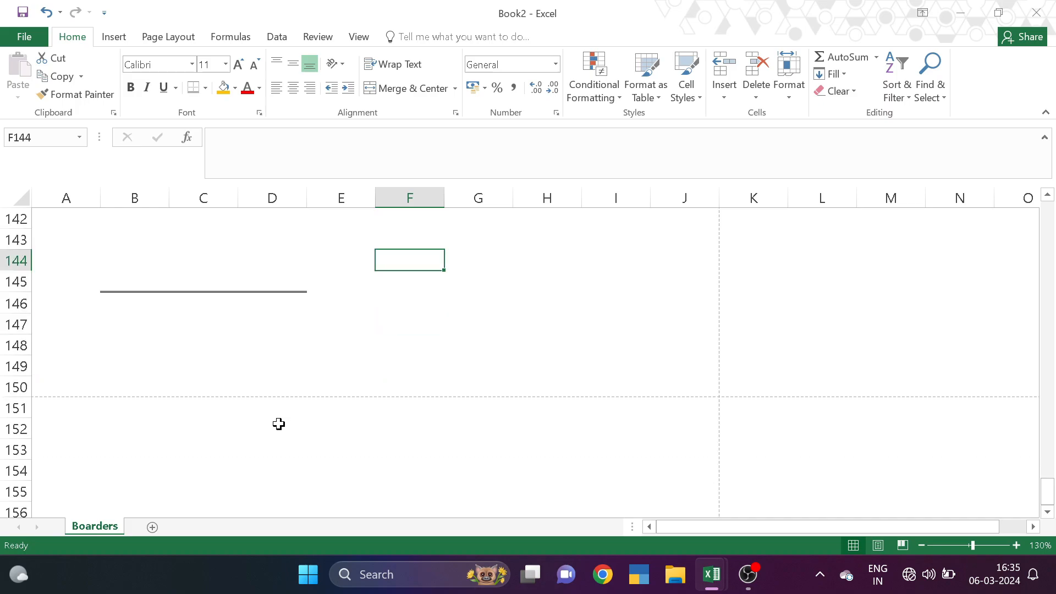
pyautogui.scroll(20, 279, 424)
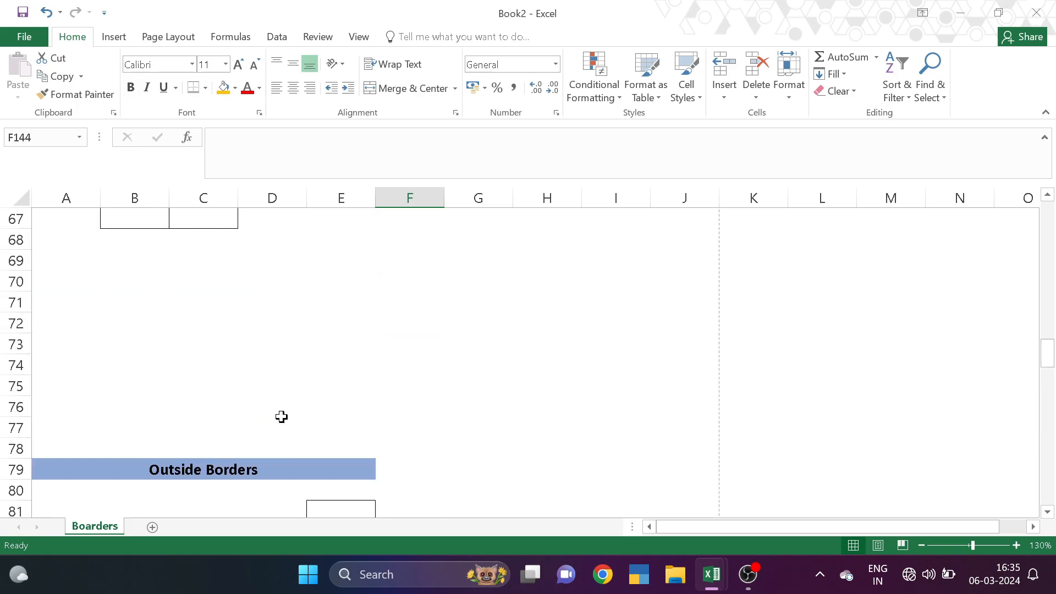
pyautogui.scroll(20, 281, 417)
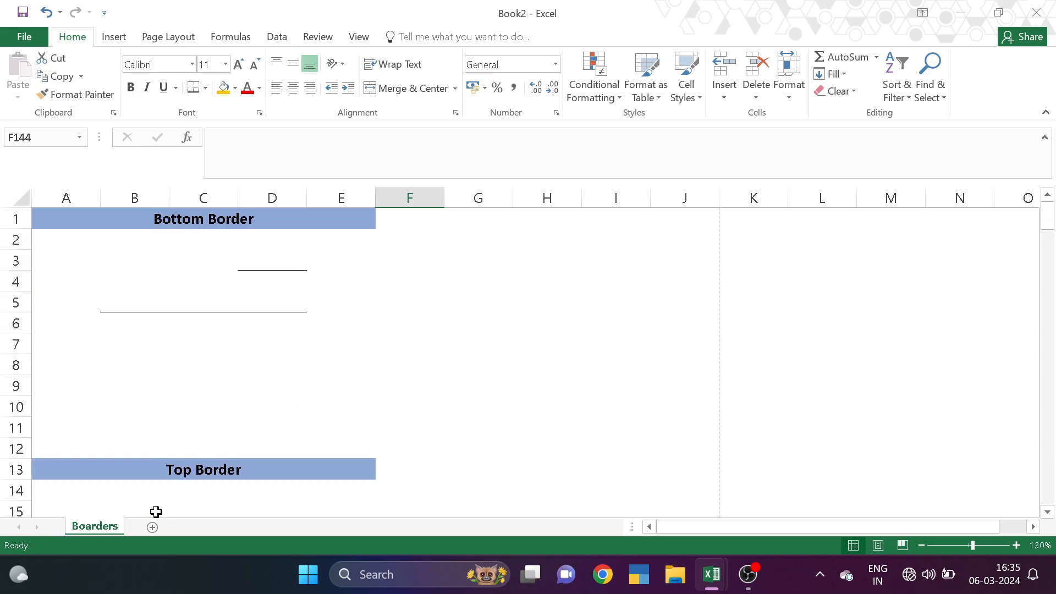
pyautogui.click(154, 529)
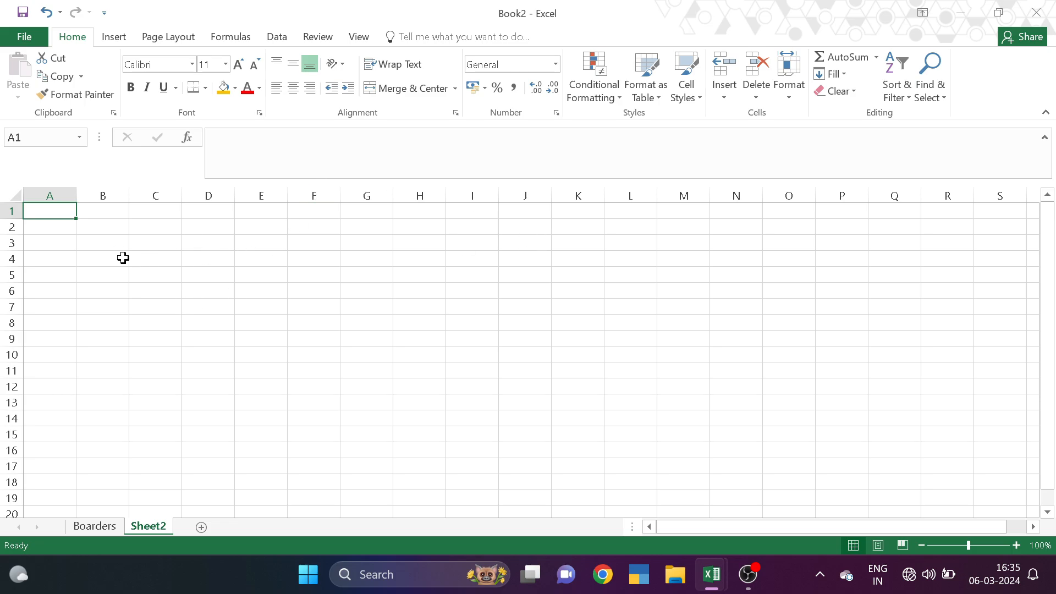
# - Merge and center B4:K7 on the new sheet and apply Outside Borders to the merged cell
pyautogui.moveTo(123, 258); pyautogui.dragTo(580, 303)
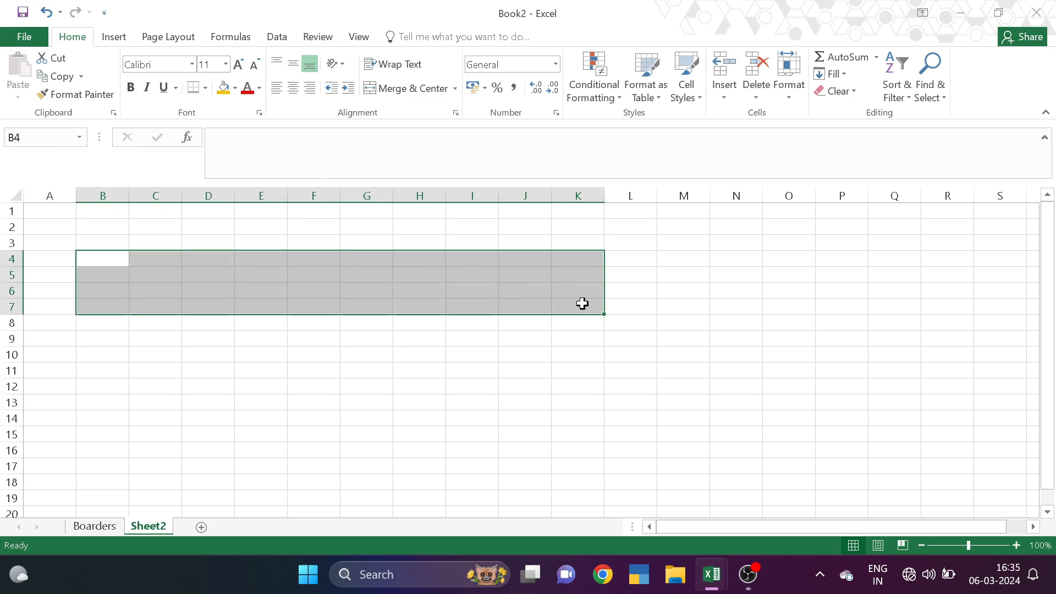
pyautogui.click(436, 95)
pyautogui.click(205, 88)
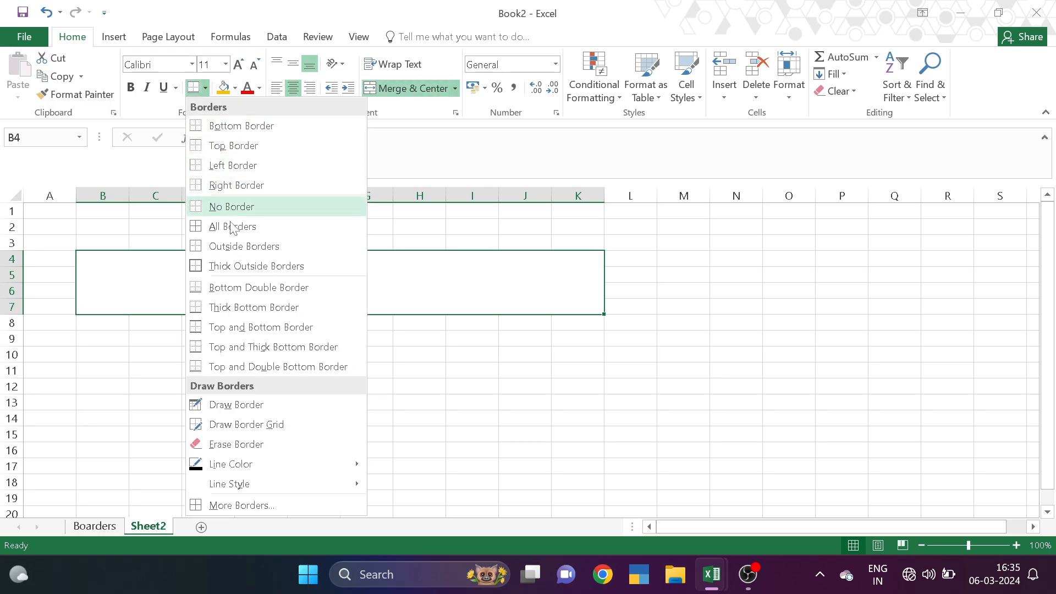
pyautogui.click(237, 245)
pyautogui.click(208, 354)
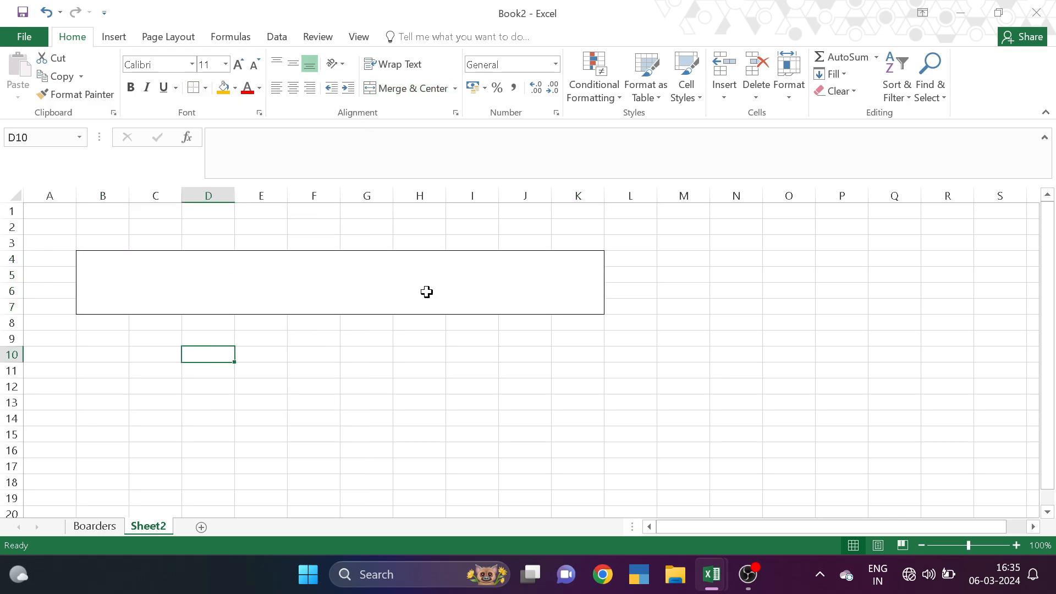
# - Enter the title My Data in the merged cell B4:K7
pyautogui.click(190, 281)
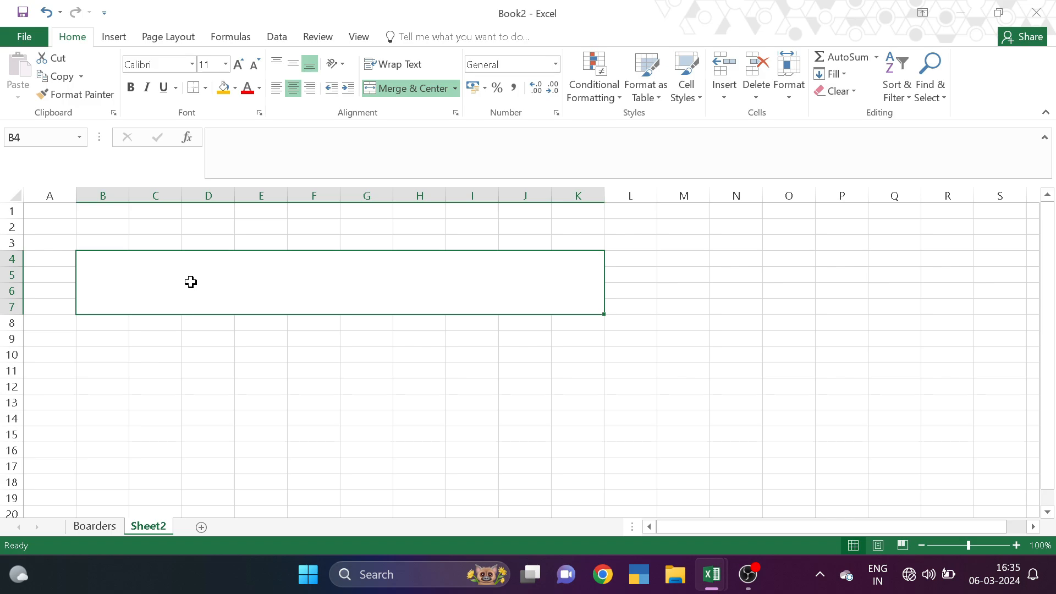
pyautogui.write('My Data')
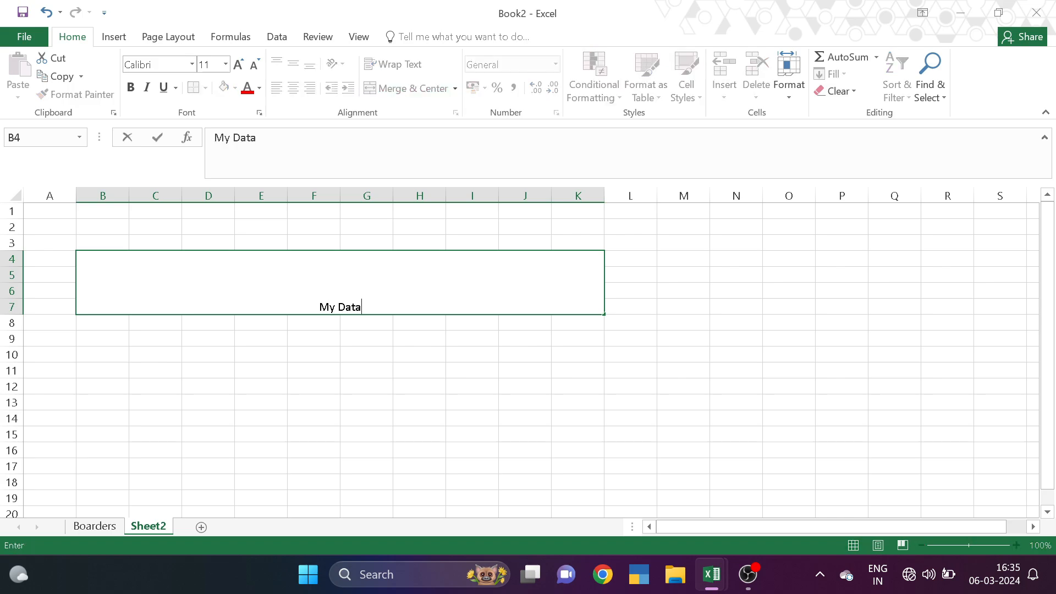
pyautogui.click(312, 386)
# - Enlarge the My Data title to font size 28 and align it vertically in the middle of its merged cell
pyautogui.click(377, 296)
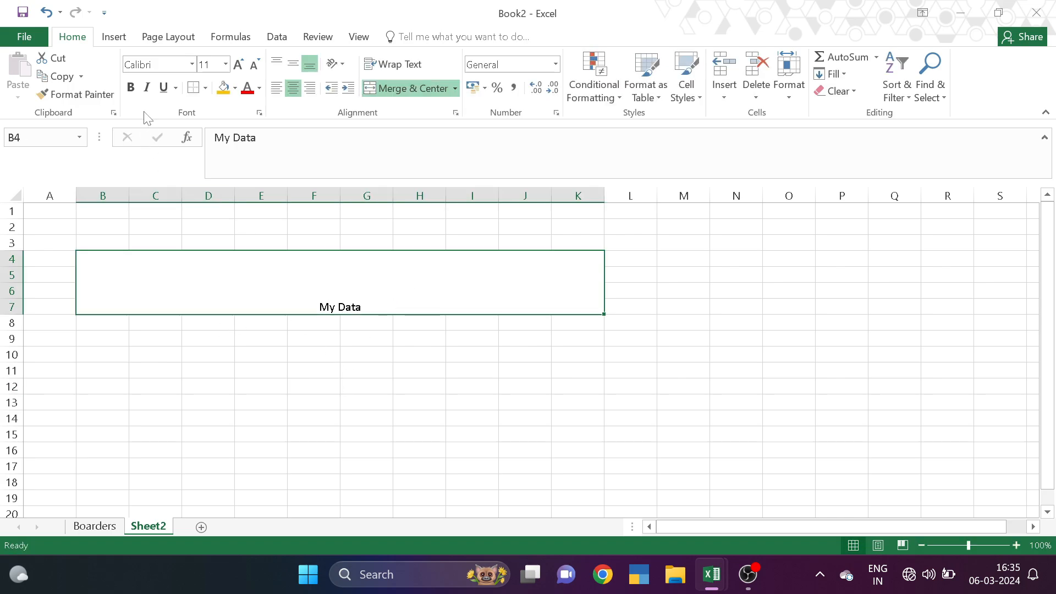
pyautogui.click(238, 66)
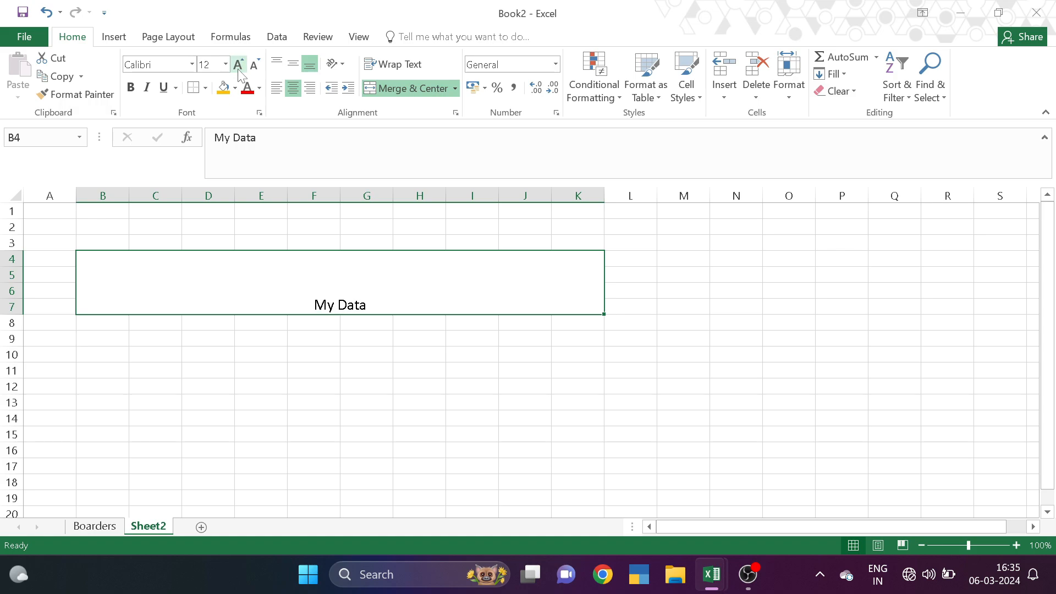
pyautogui.click(239, 66)
pyautogui.click(238, 66)
pyautogui.click(239, 66)
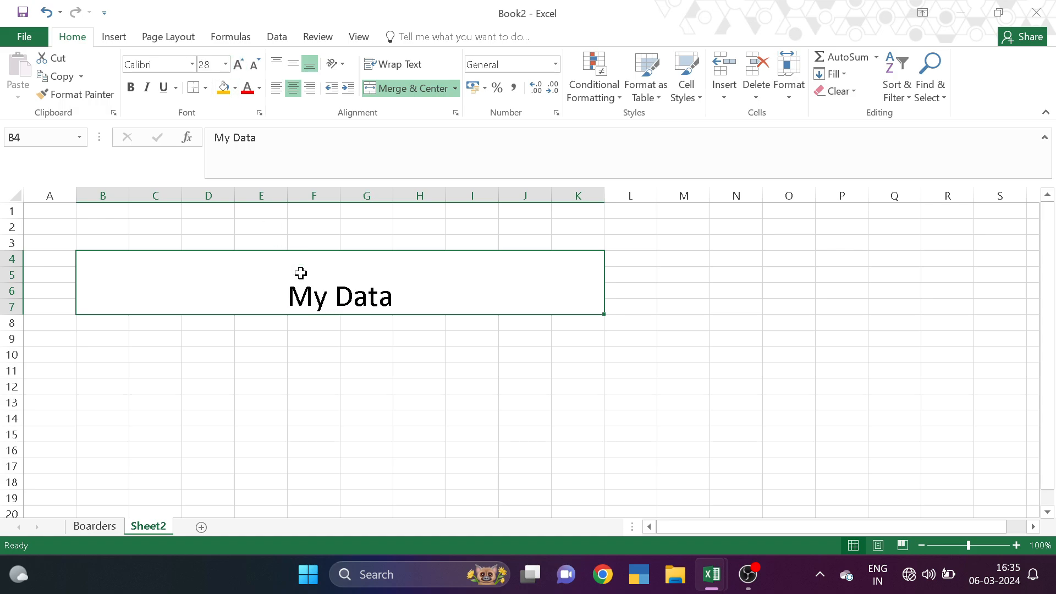
pyautogui.click(296, 66)
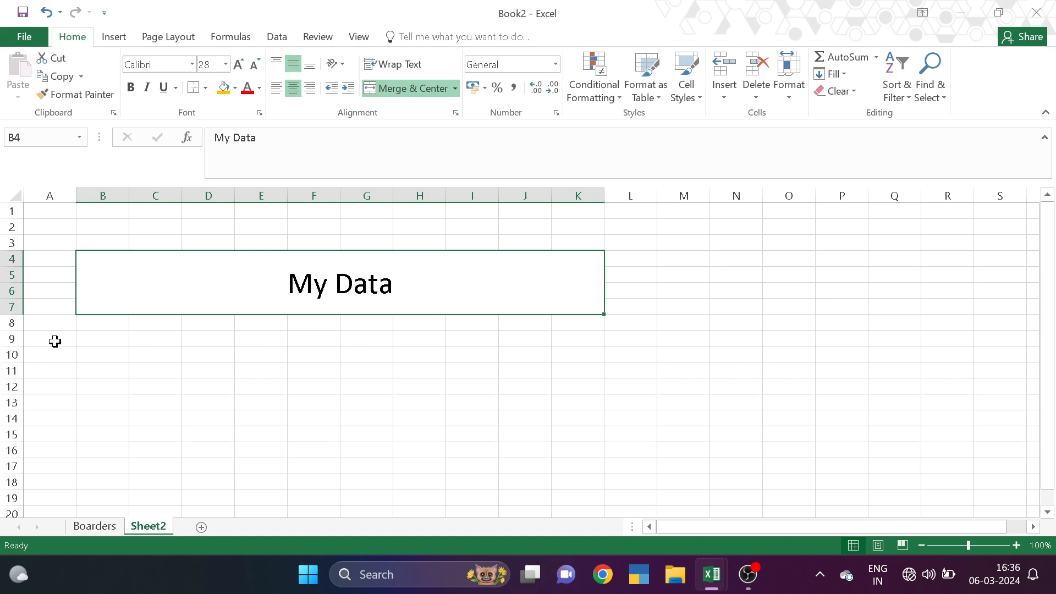
# - Apply All Borders to the range B8:K17 below the title
pyautogui.moveTo(106, 328)
pyautogui.mouseDown()
pyautogui.moveTo(452, 404)
pyautogui.moveTo(553, 455)
pyautogui.moveTo(565, 473)
pyautogui.mouseUp()
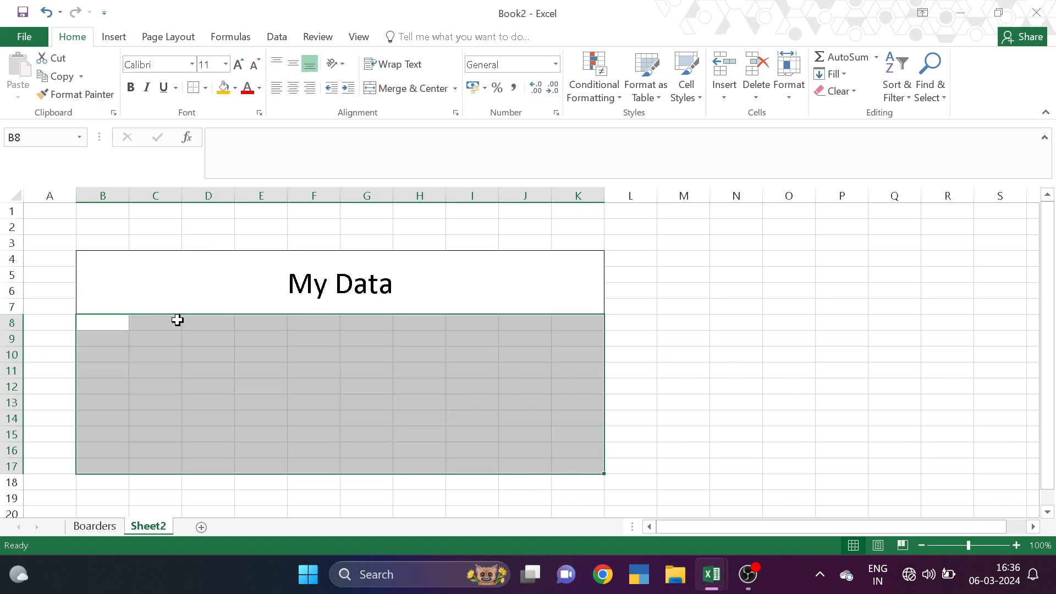
pyautogui.click(205, 88)
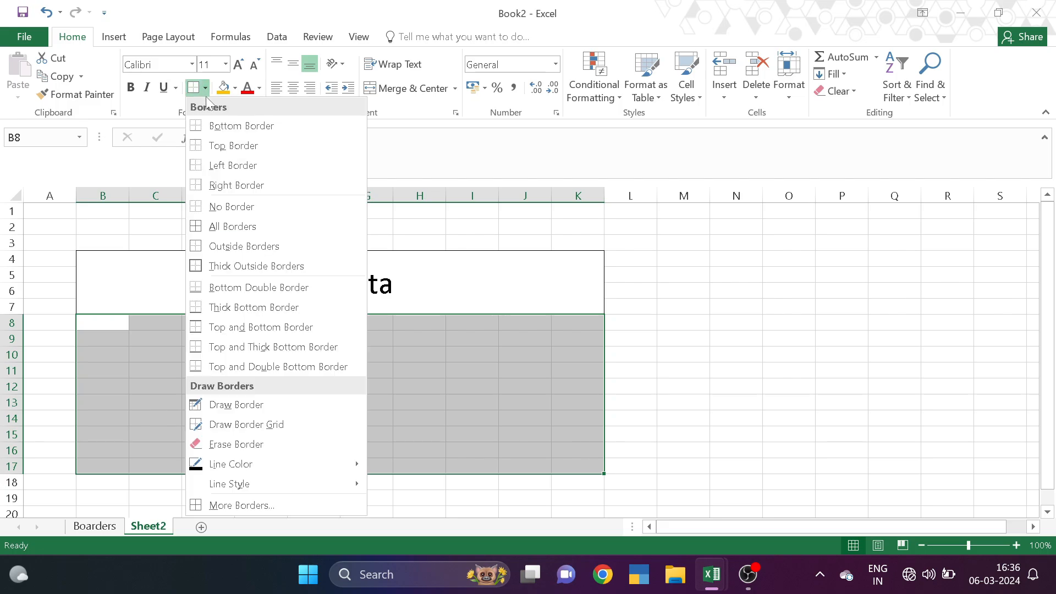
pyautogui.click(236, 227)
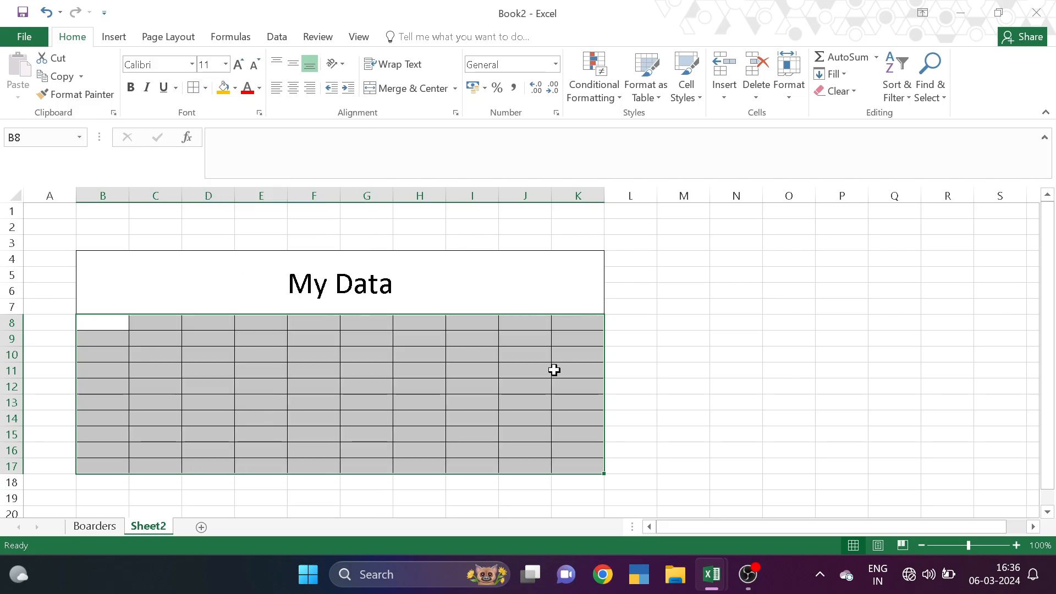
pyautogui.click(210, 408)
# - Fill the header cells B8:K8 with gray and the body cells B9:K17 with light blue
pyautogui.moveTo(117, 325); pyautogui.dragTo(591, 316)
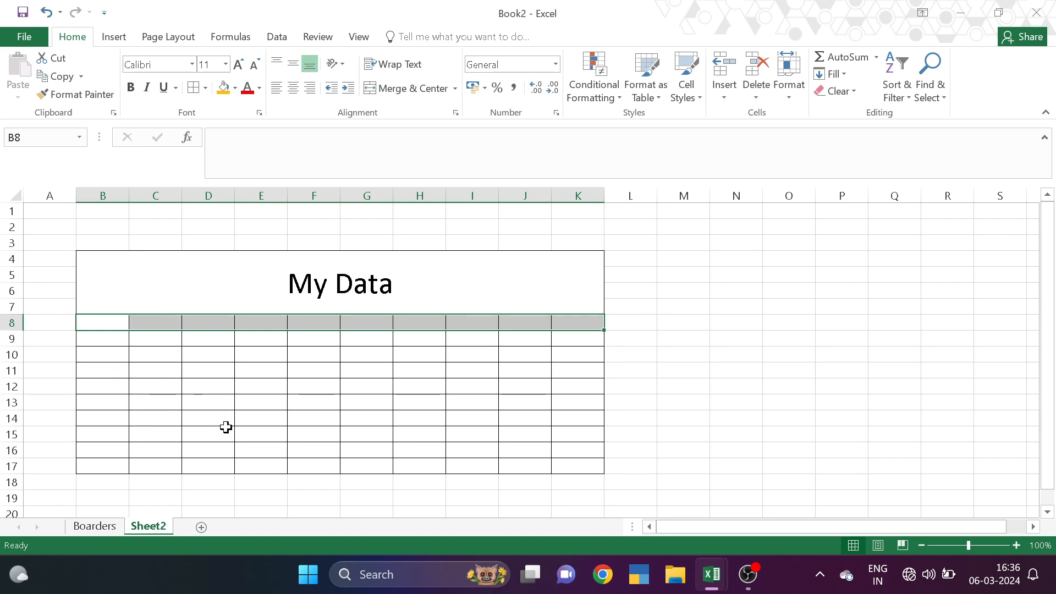
pyautogui.click(235, 88)
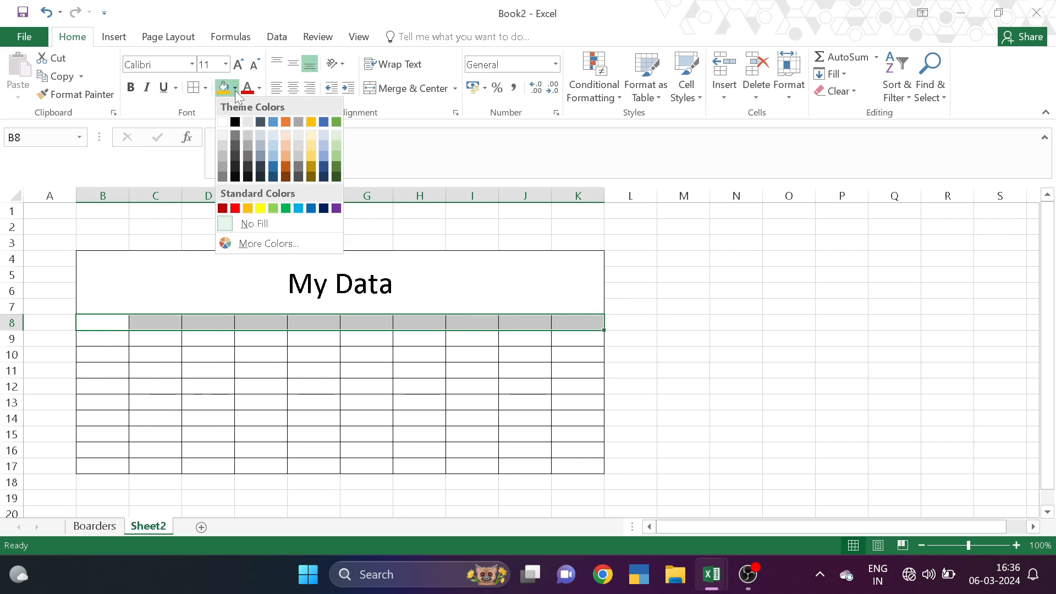
pyautogui.click(249, 145)
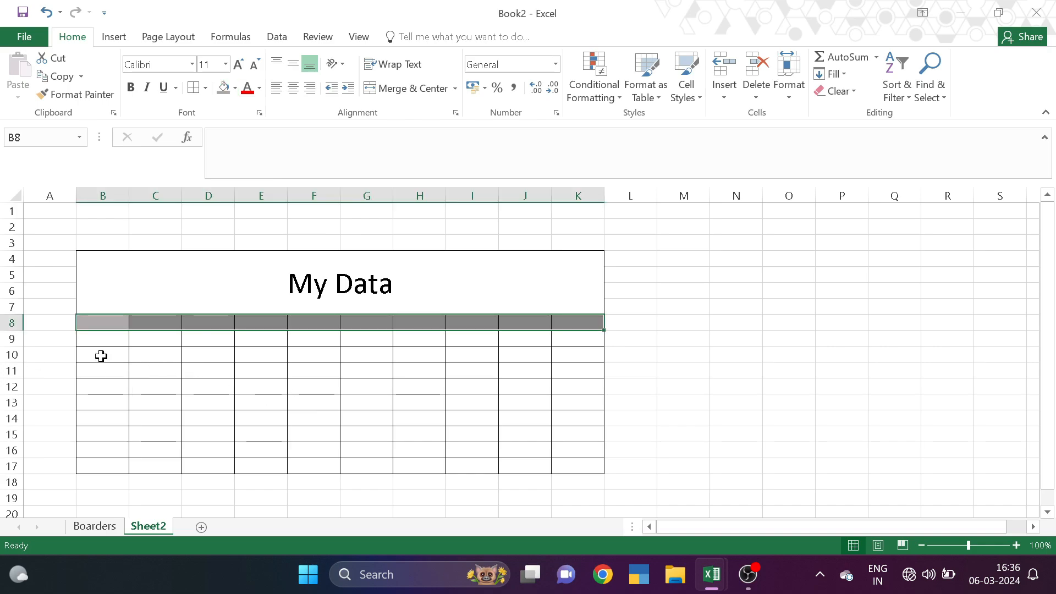
pyautogui.moveTo(97, 340); pyautogui.dragTo(560, 458)
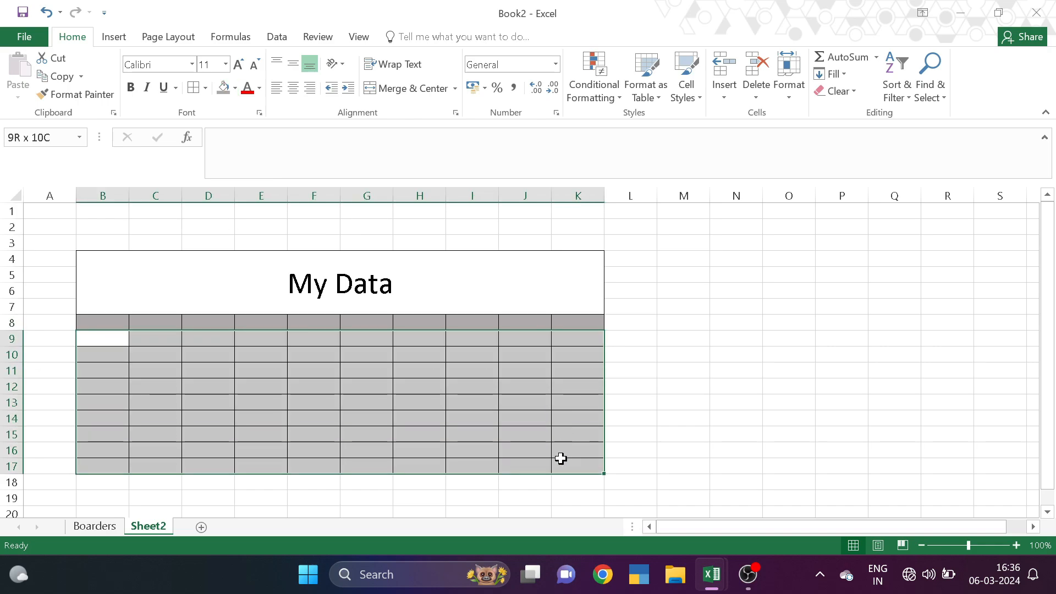
pyautogui.click(235, 88)
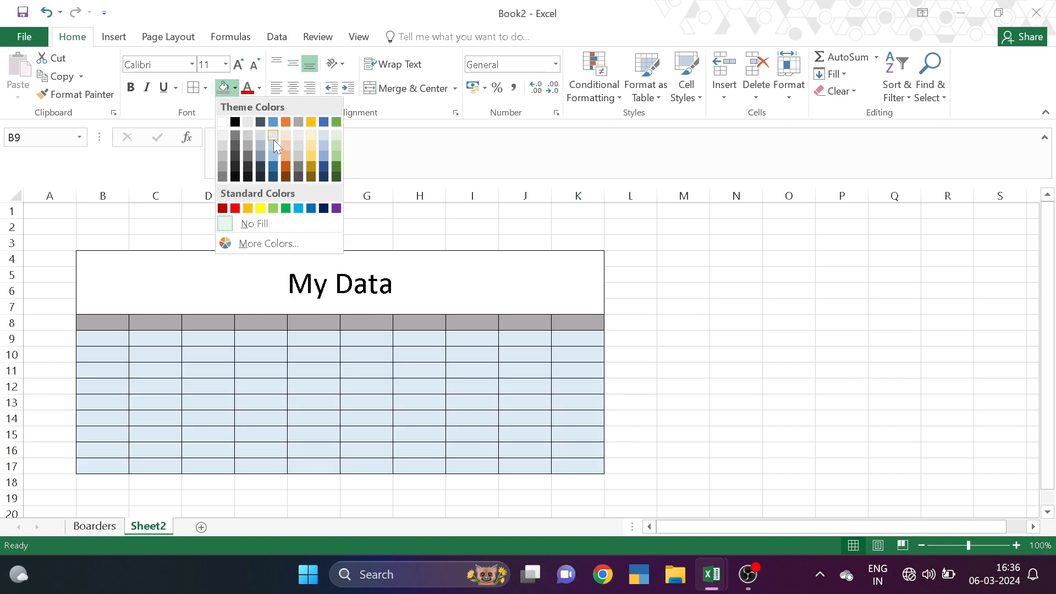
pyautogui.click(273, 139)
# - Fill the merged My Data title cell with light orange
pyautogui.click(213, 310)
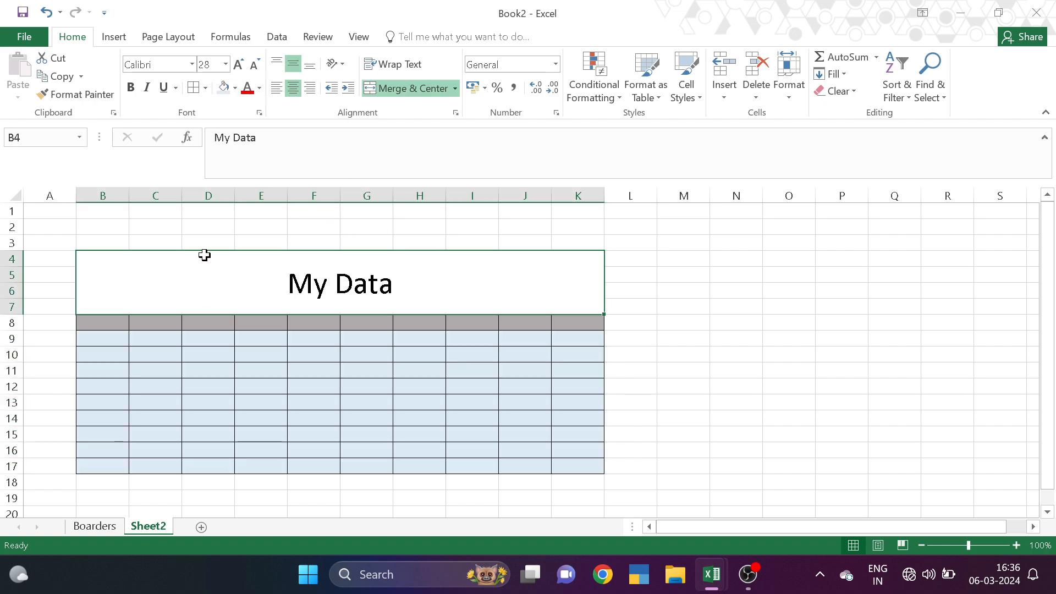
pyautogui.click(235, 88)
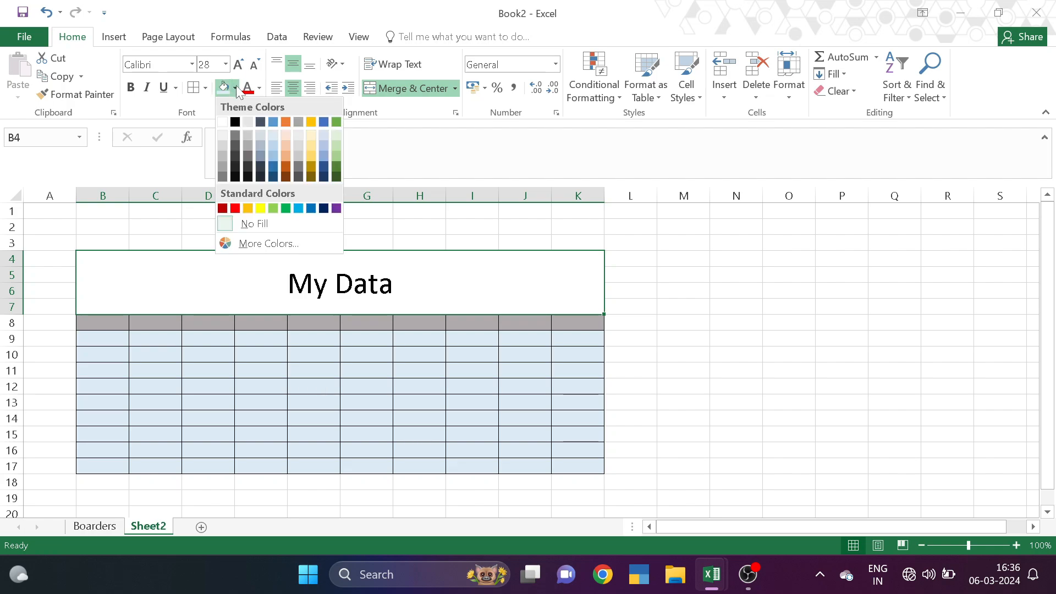
pyautogui.click(284, 136)
pyautogui.click(199, 406)
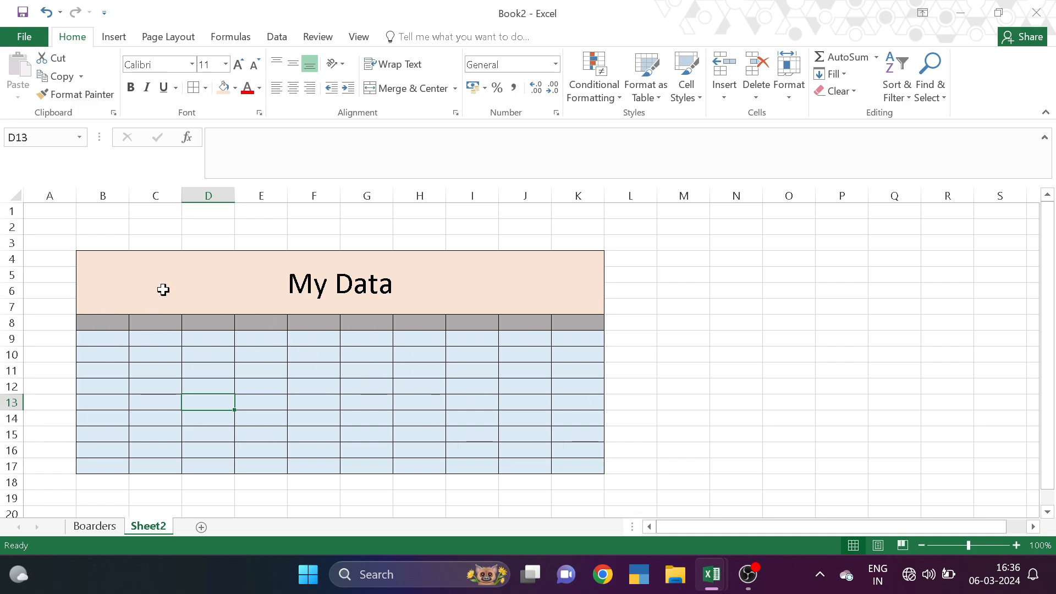
# - Widen columns B through K together to one equal, slightly larger width
pyautogui.click(97, 195)
pyautogui.click(147, 196)
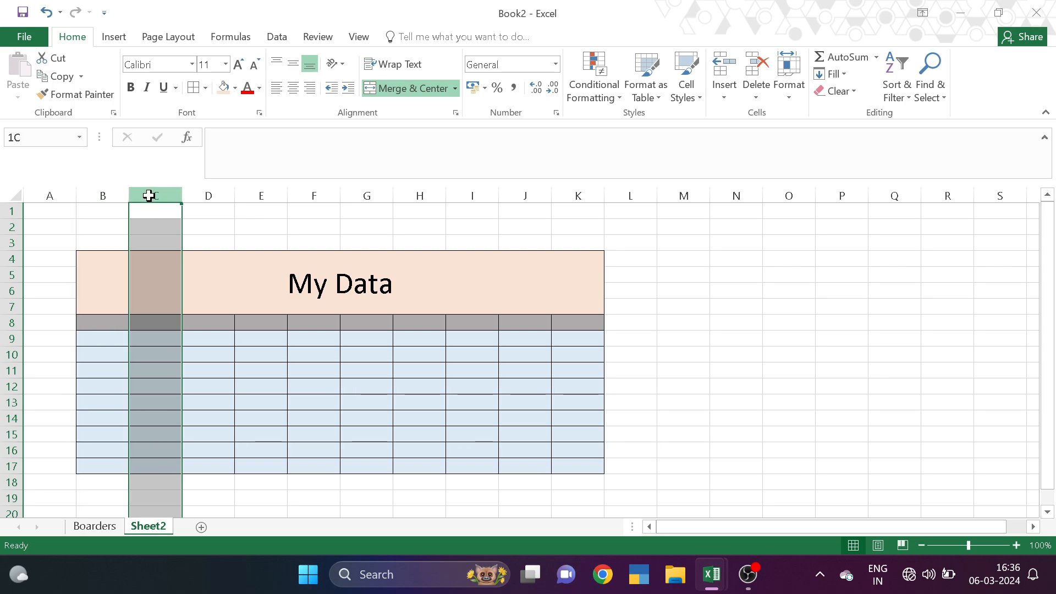
pyautogui.click(116, 193)
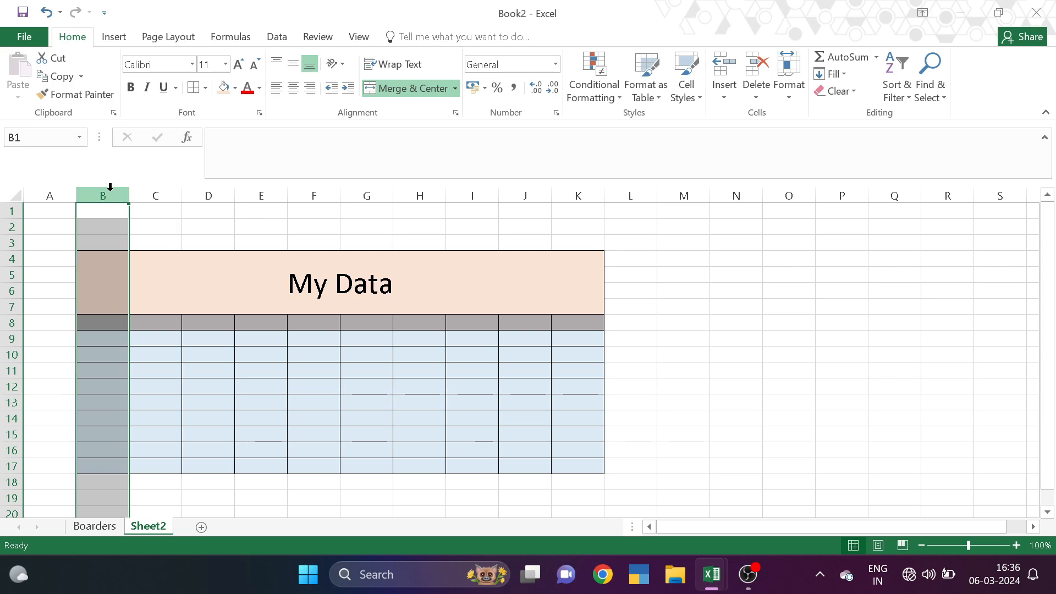
pyautogui.keyDown('ctrl'); pyautogui.click(151, 193); pyautogui.keyUp('ctrl')
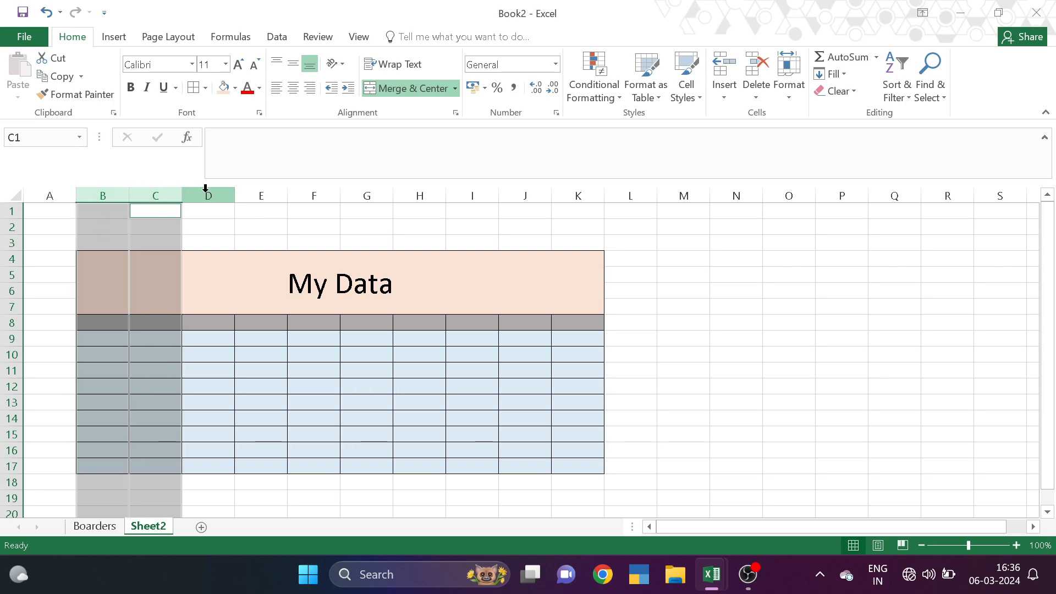
pyautogui.keyDown('ctrl'); pyautogui.click(208, 192); pyautogui.keyUp('ctrl')
pyautogui.keyDown('ctrl'); pyautogui.click(261, 194); pyautogui.keyUp('ctrl')
pyautogui.keyDown('ctrl'); pyautogui.click(314, 194); pyautogui.keyUp('ctrl')
pyautogui.keyDown('ctrl'); pyautogui.click(367, 194); pyautogui.keyUp('ctrl')
pyautogui.keyDown('ctrl'); pyautogui.click(420, 193); pyautogui.keyUp('ctrl')
pyautogui.keyDown('ctrl'); pyautogui.click(473, 194); pyautogui.keyUp('ctrl')
pyautogui.keyDown('ctrl'); pyautogui.click(525, 194); pyautogui.keyUp('ctrl')
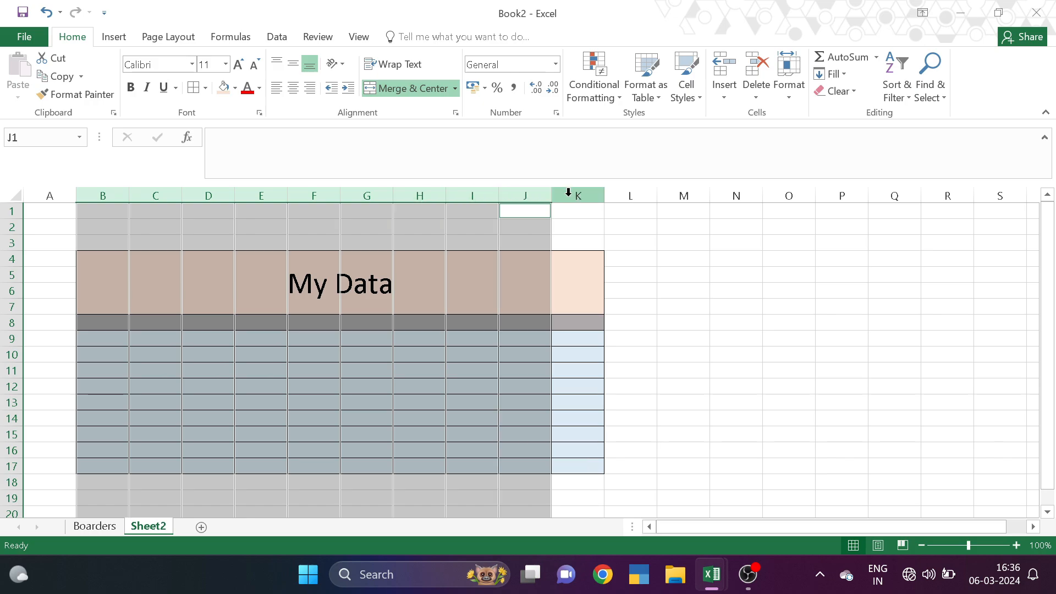
pyautogui.keyDown('ctrl'); pyautogui.click(578, 194); pyautogui.keyUp('ctrl')
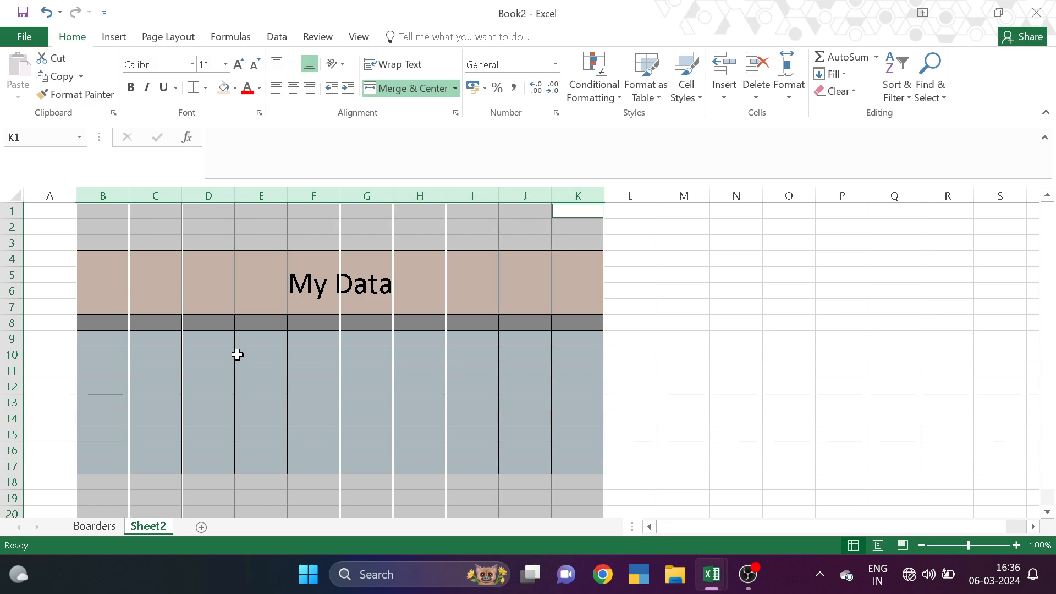
pyautogui.moveTo(186, 197); pyautogui.dragTo(199, 197)
pyautogui.click(199, 196)
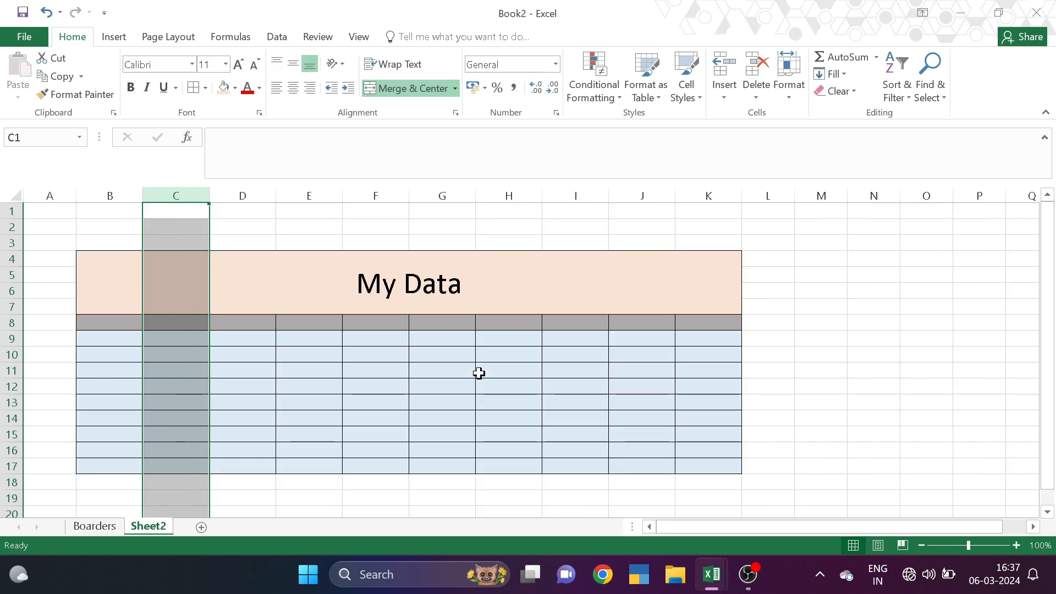
pyautogui.click(271, 397)
# - Enter the column headers Sr., Name and Salary in cells B8 to D8
pyautogui.click(115, 318)
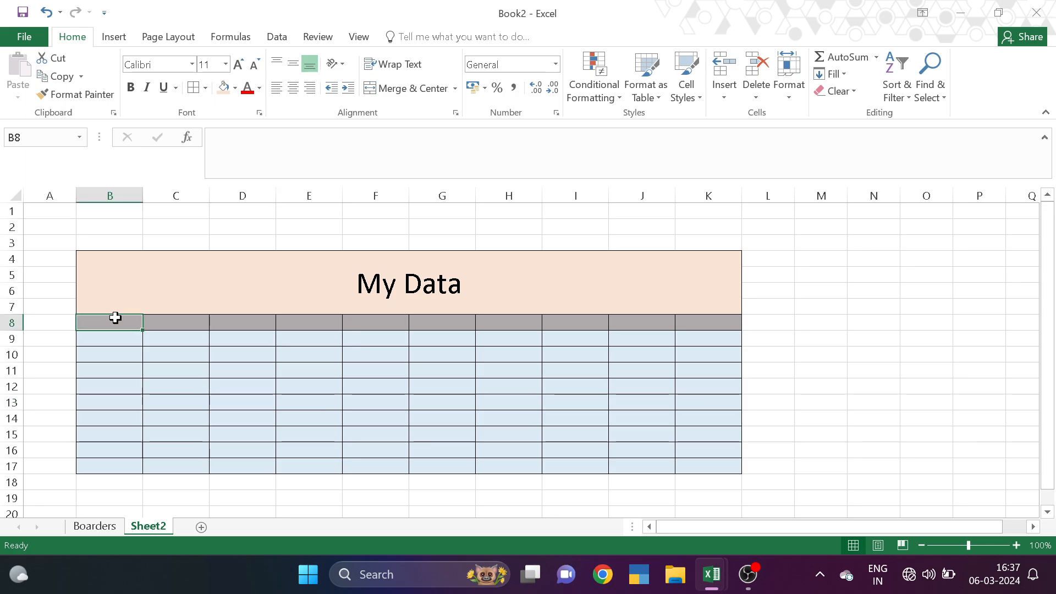
pyautogui.write('Sr')
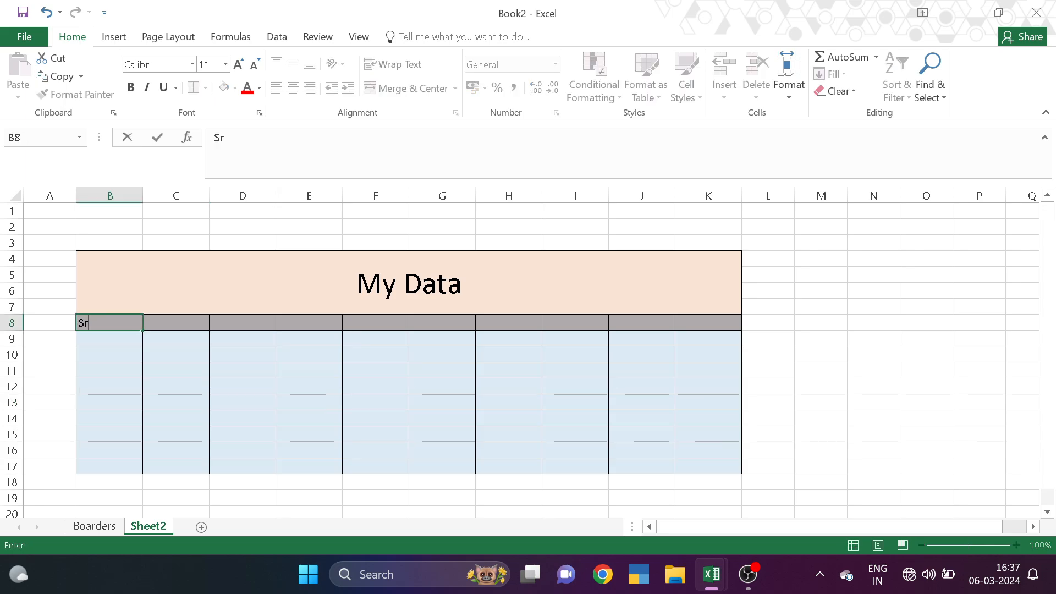
pyautogui.write('.')
pyautogui.press('Tab')
pyautogui.write('Name')
pyautogui.press('Tab')
pyautogui.write('Salary')
pyautogui.press('Tab')
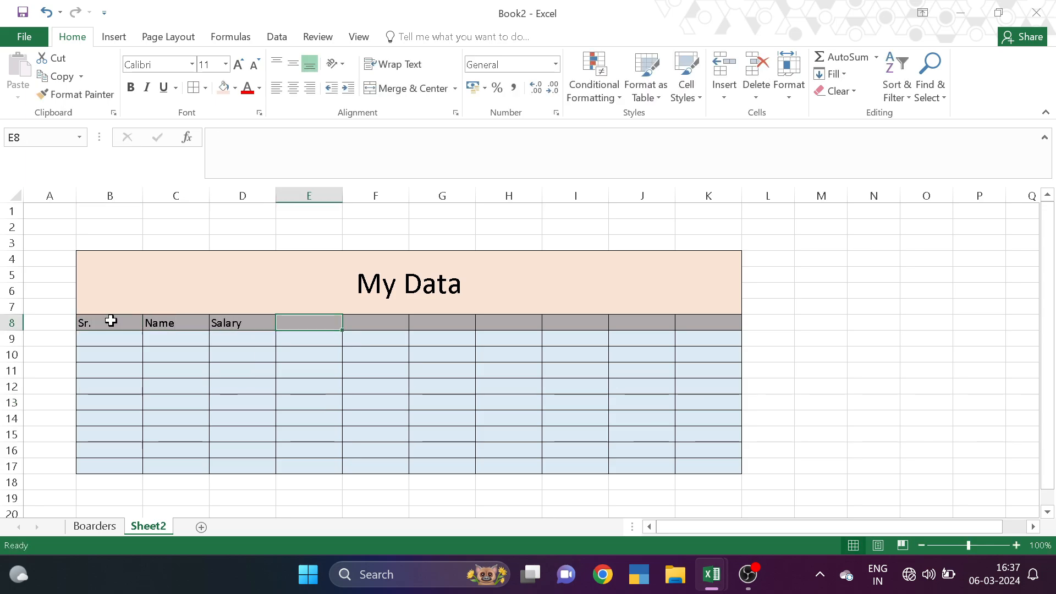
# - Enter the headers Exp., Extra Exp, My Tax, Room Rent, Study Exp, My Per.Ex and Mis. in E8:K8, and center all headers in row 8
pyautogui.write('Exp.')
pyautogui.press('Tab')
pyautogui.press('Tab')
pyautogui.write('My Tax')
pyautogui.press('Tab')
pyautogui.write('Room Rent')
pyautogui.press('Tab')
pyautogui.write('Study Exp')
pyautogui.press('Tab')
pyautogui.write('My Per.Ex')
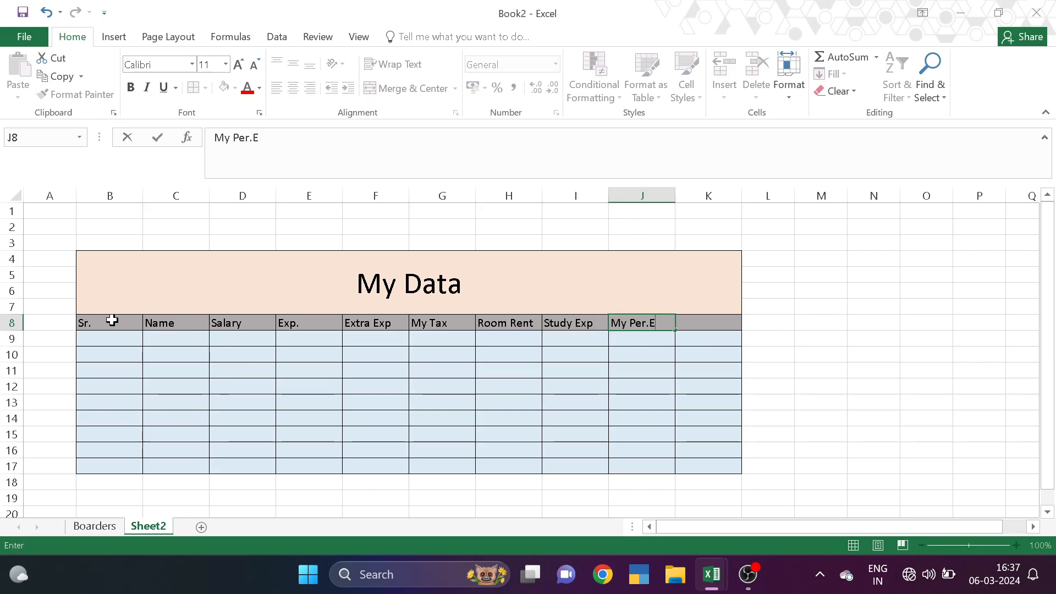
pyautogui.moveTo(99, 323); pyautogui.dragTo(709, 323)
pyautogui.click(293, 88)
# - Number the rows 1 to 9 in the Sr. column, cells B9:B17
pyautogui.moveTo(109, 339); pyautogui.dragTo(708, 467)
pyautogui.write('1')
pyautogui.press('Return')
pyautogui.write('2')
pyautogui.press('Return')
pyautogui.write('3')
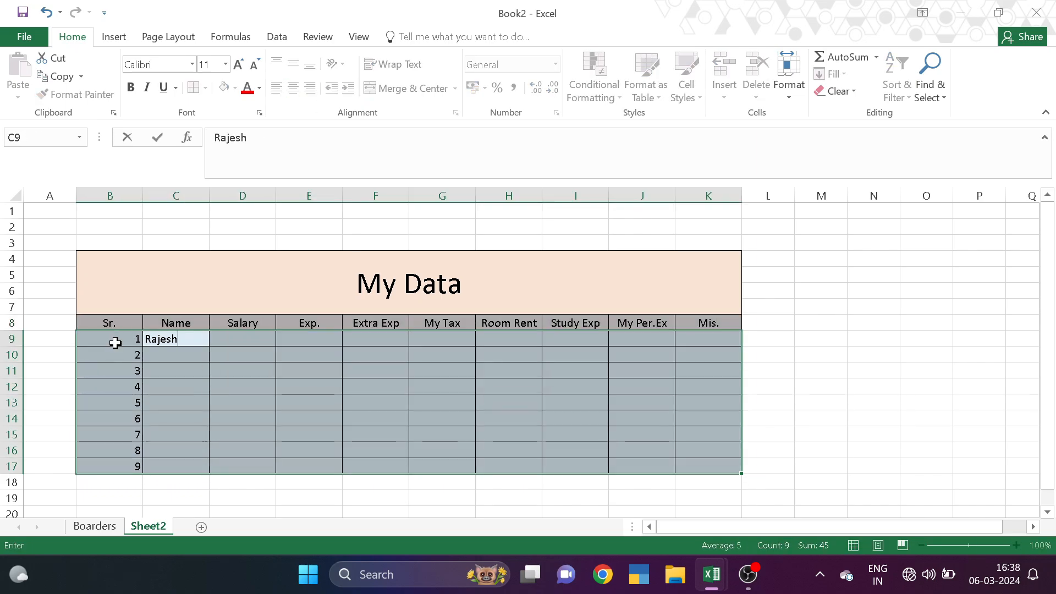
# - Enter a person's first name for each of the nine rows in the Name column, C9:C17
pyautogui.press('BackSpace')
pyautogui.press('BackSpace')
pyautogui.write('r')
pyautogui.press('Return')
pyautogui.write('Surendra')
pyautogui.press('Return')
pyautogui.write('Ajay')
pyautogui.press('Return')
pyautogui.write('Bijay')
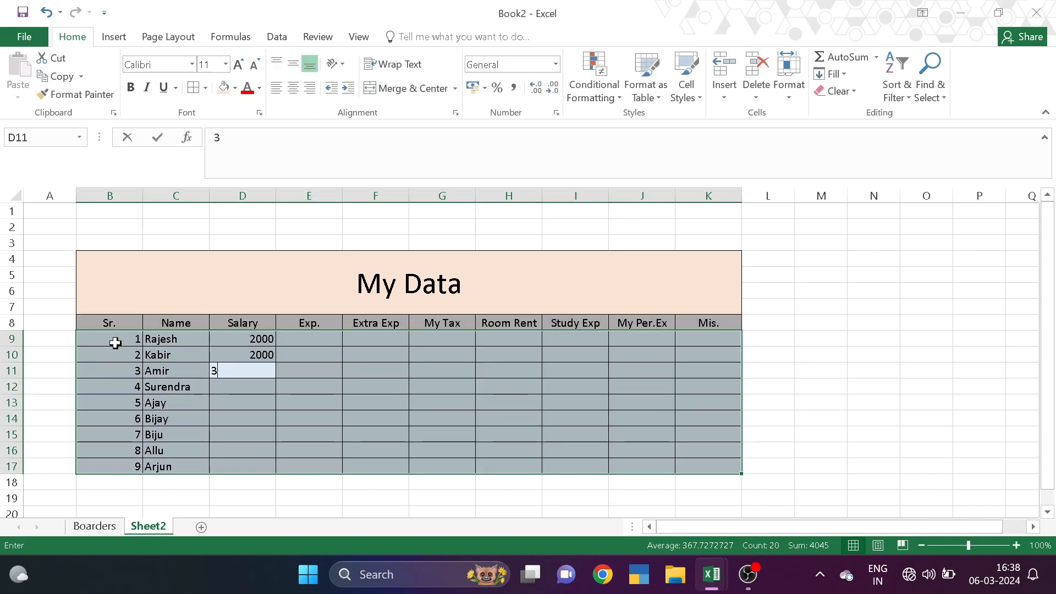
# - Fill in sample amounts for Salary, Exp., Extra Exp, My Tax, Room Rent and Study Exp in D9:I17, and My Per.Ex in J9:J15
pyautogui.write(' 200 300 500 100 150 120 350 325 325 560 35 32 32 25 26 254 68 65 15 12 35 15 16 19 18')
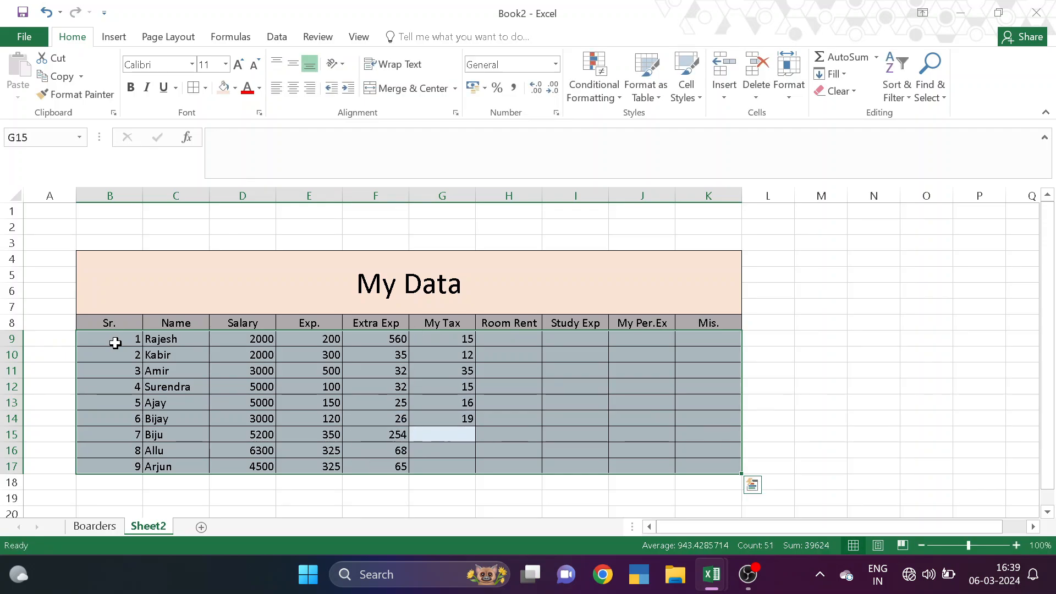
pyautogui.write(' 16 35 600 400 300 500 600 800 800 600 650 200 300 400 350 250 210 320 325 250 60 80 90 65 54 52 38 ')
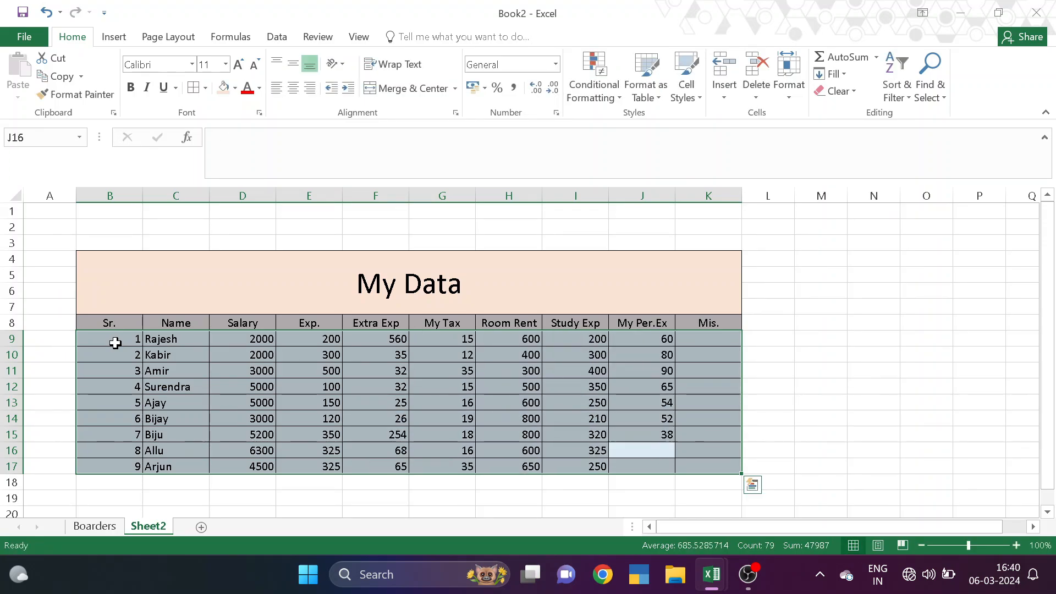
# - Enter 69 and 82 in J16:J17, and 150, 150, 130, 120, 160, 180, 150, 180, 150 down the Mis. column K9:K17
pyautogui.write('69 82 150 150 130 120 160 180 16')
pyautogui.press('BackSpace')
pyautogui.write('50 180 150')
pyautogui.click(695, 448)
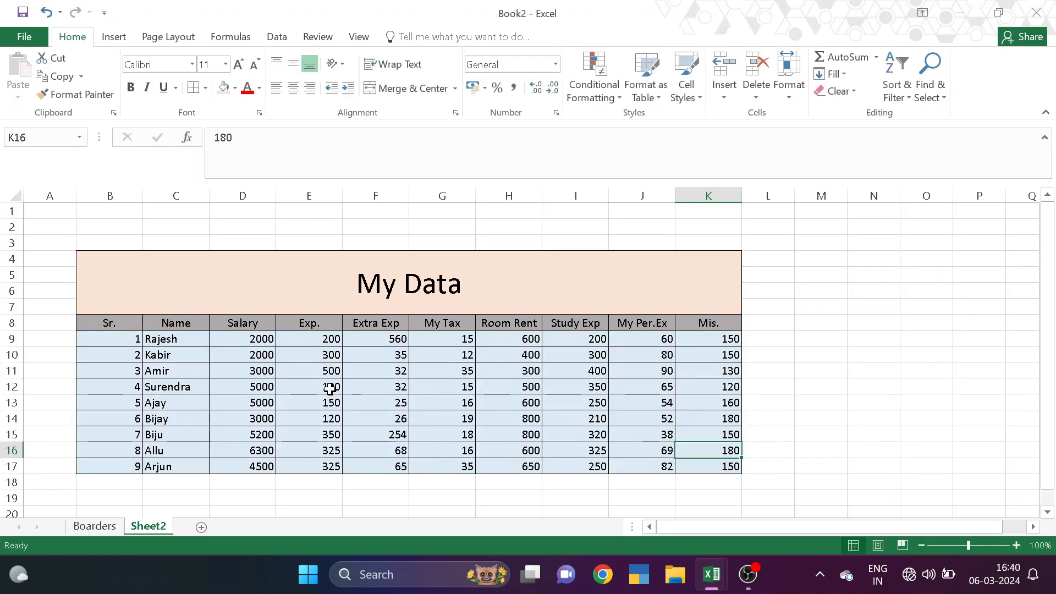
# - Center the table data in B9:K17 horizontally
pyautogui.click(330, 389)
pyautogui.moveTo(113, 341); pyautogui.dragTo(708, 463)
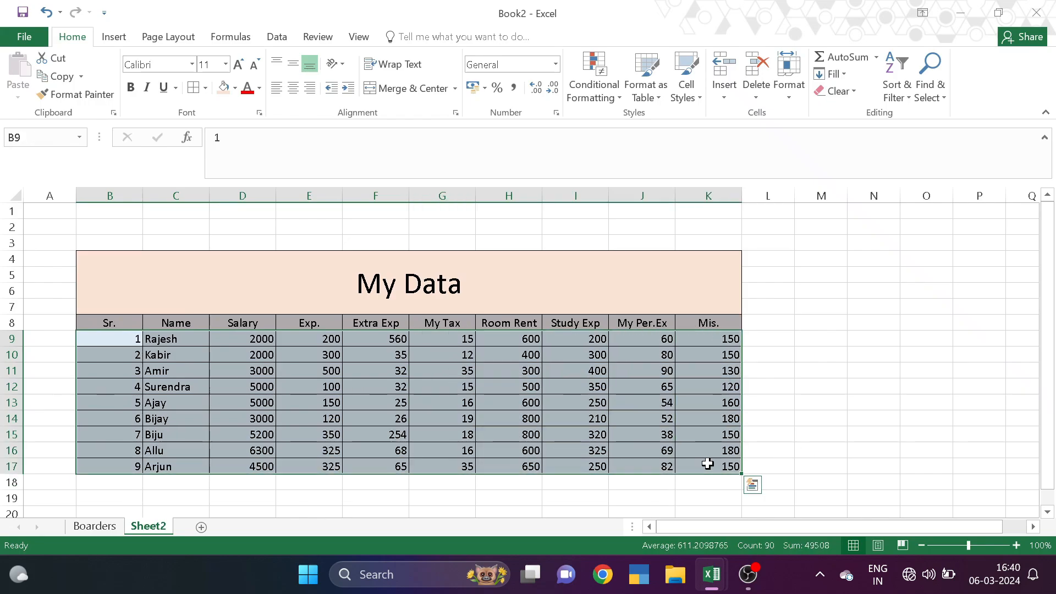
pyautogui.click(293, 88)
pyautogui.click(394, 439)
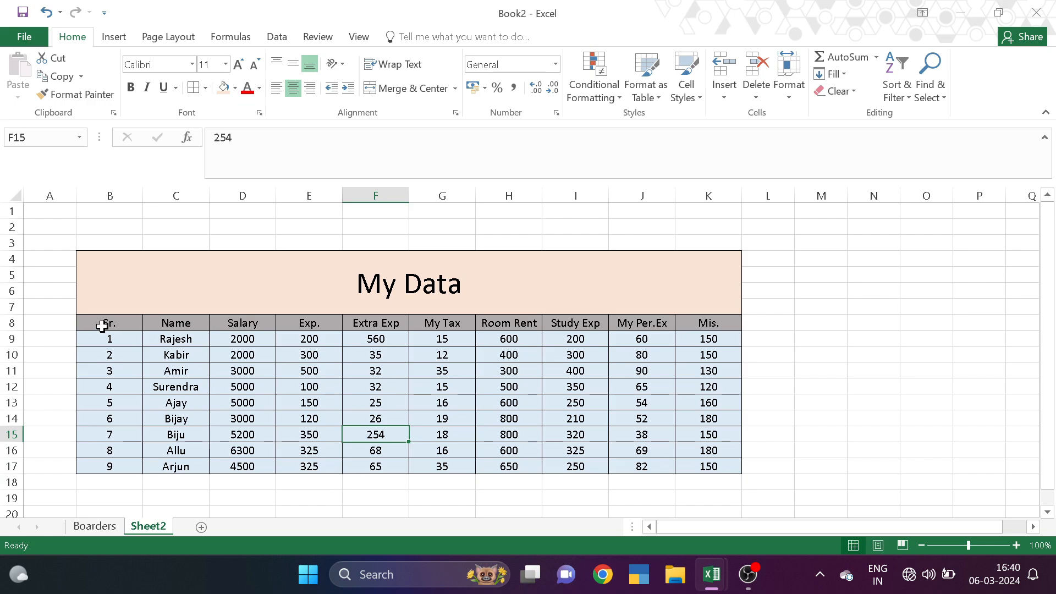
# - Try Clear All on the header row B8:K8 of the My Data table, and undo it
pyautogui.moveTo(104, 325); pyautogui.dragTo(731, 328)
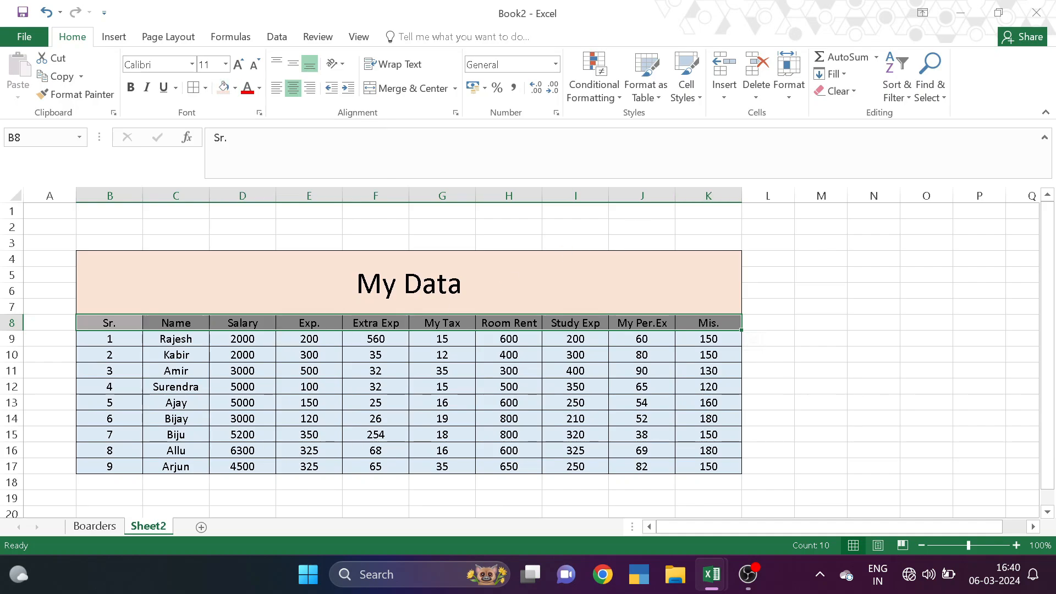
pyautogui.click(842, 92)
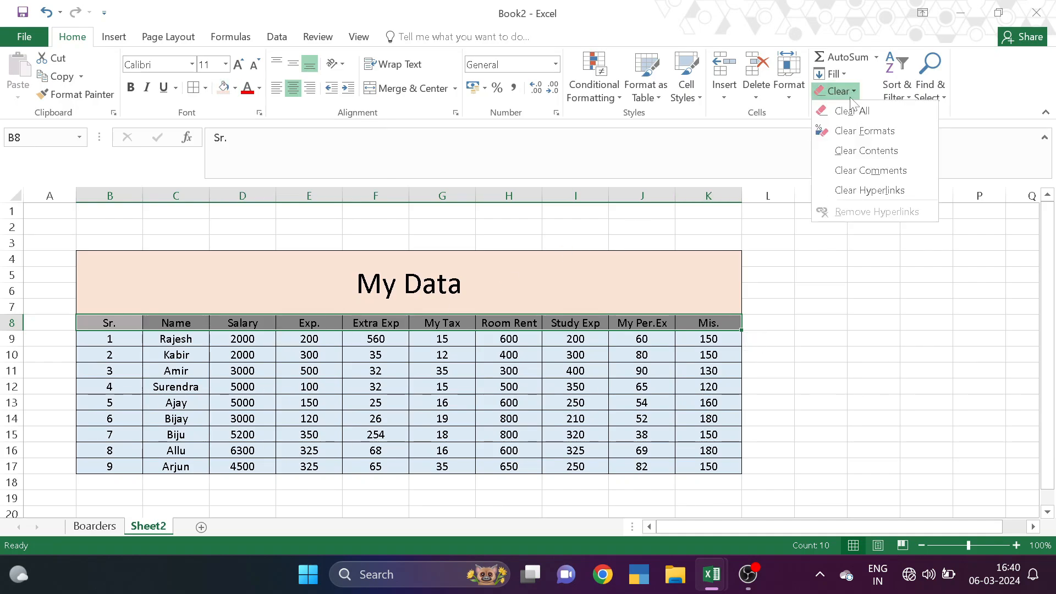
pyautogui.click(851, 113)
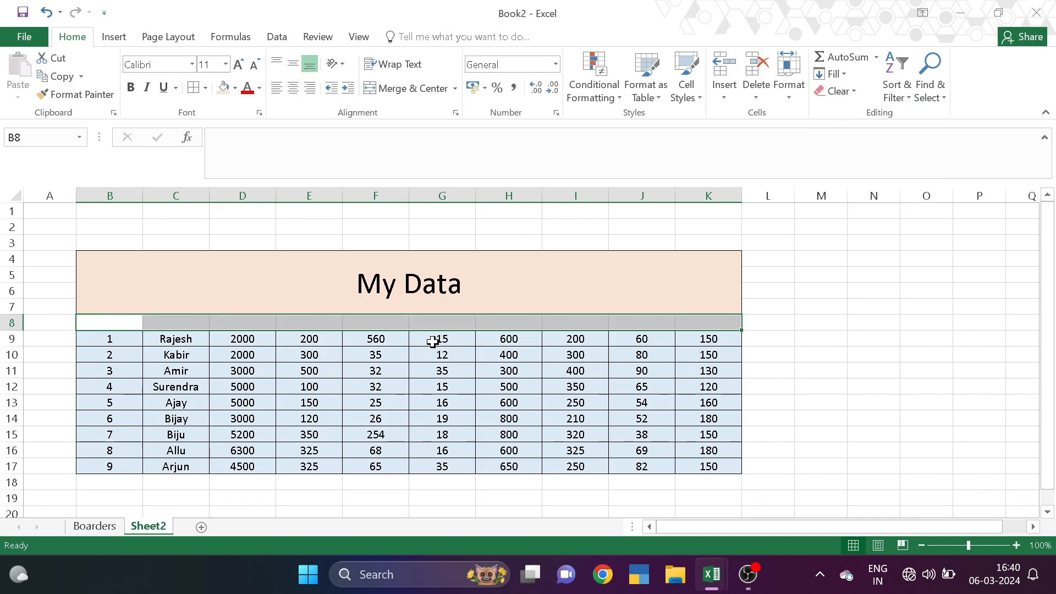
pyautogui.hotkey('ctrl', 'z')
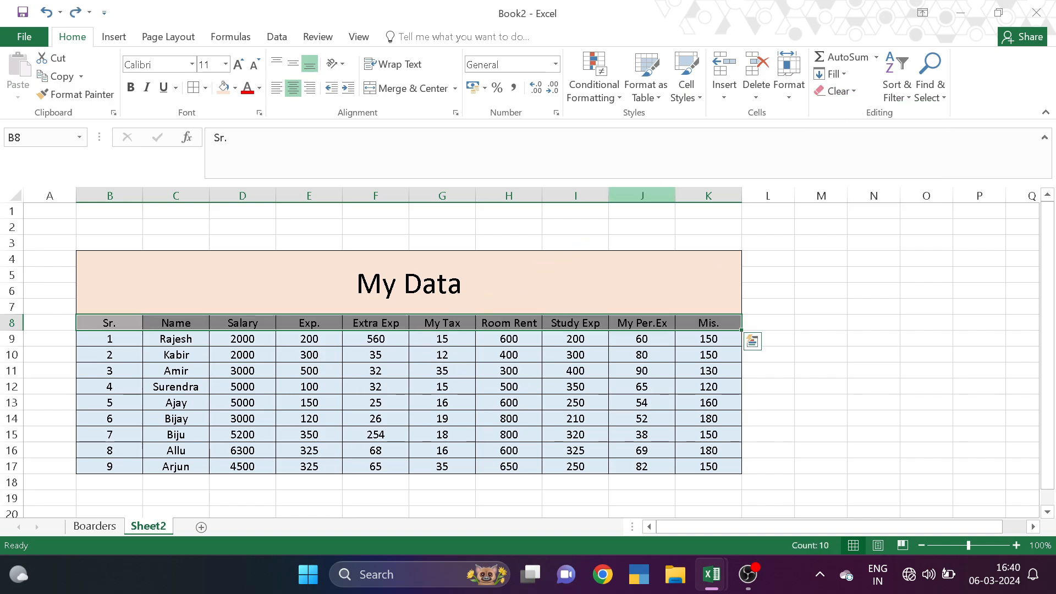
# - Try Clear Formats on the header row B8:K8, and restore its formatting
pyautogui.click(845, 93)
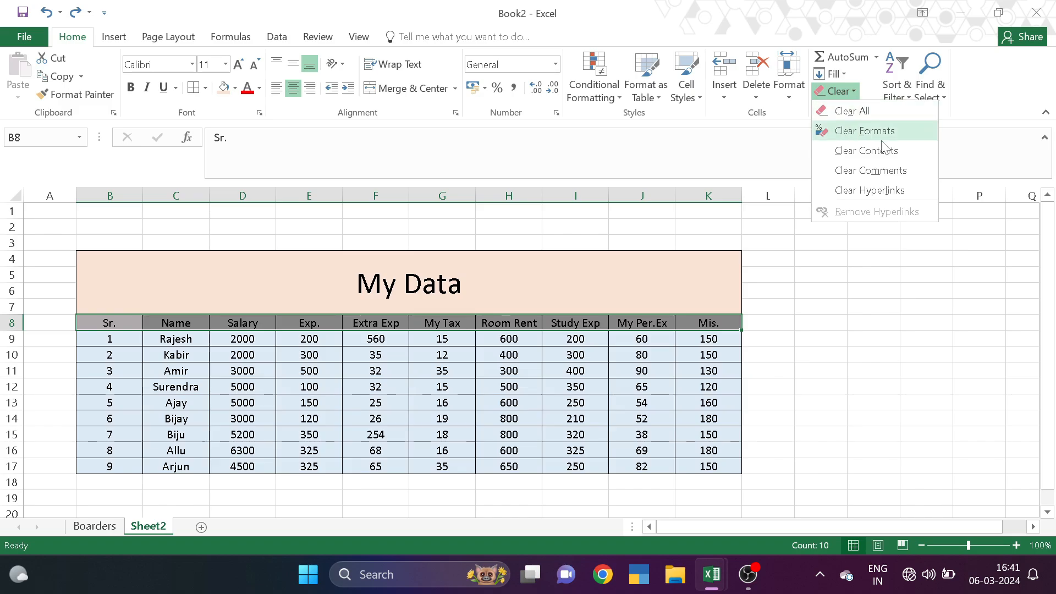
pyautogui.click(867, 133)
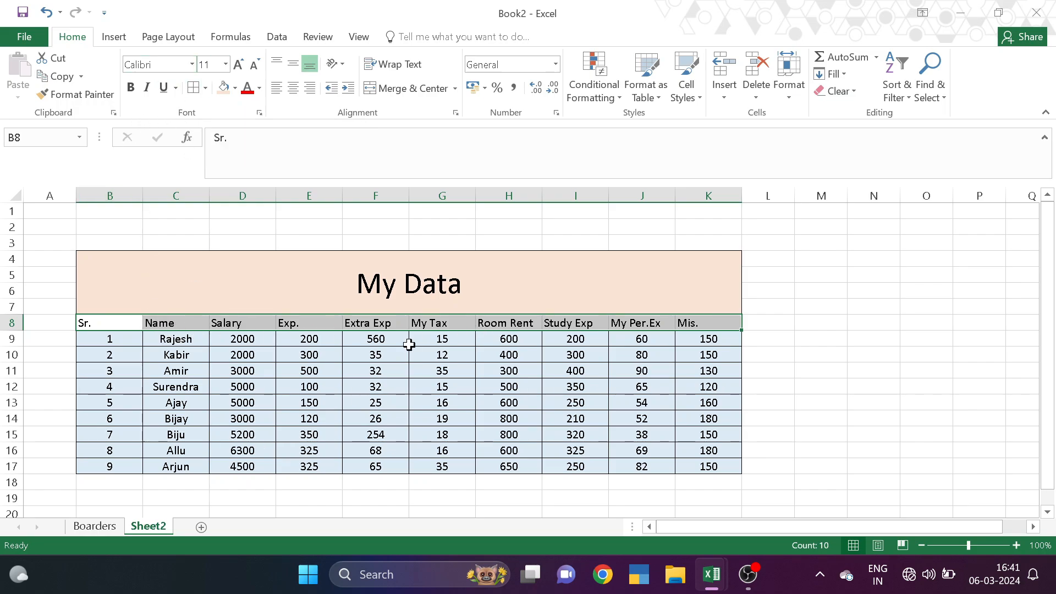
pyautogui.hotkey('alt', 'h')
pyautogui.press('a')
pyautogui.press('c')
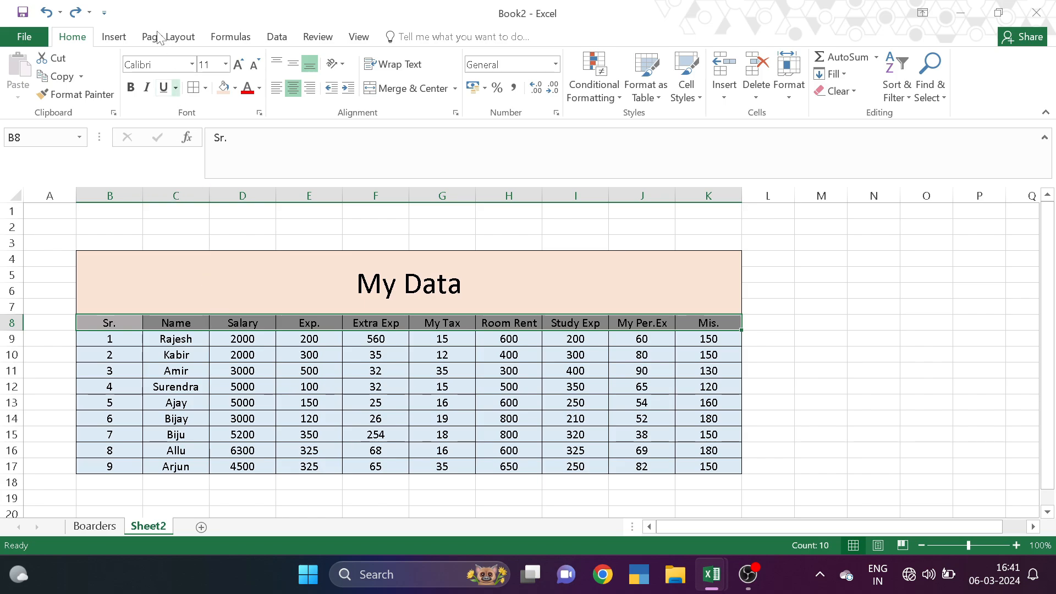
# - Format the header row B8:K8 in bold Adobe Caslon Pro at size 14, keeping the text centered
pyautogui.click(192, 65)
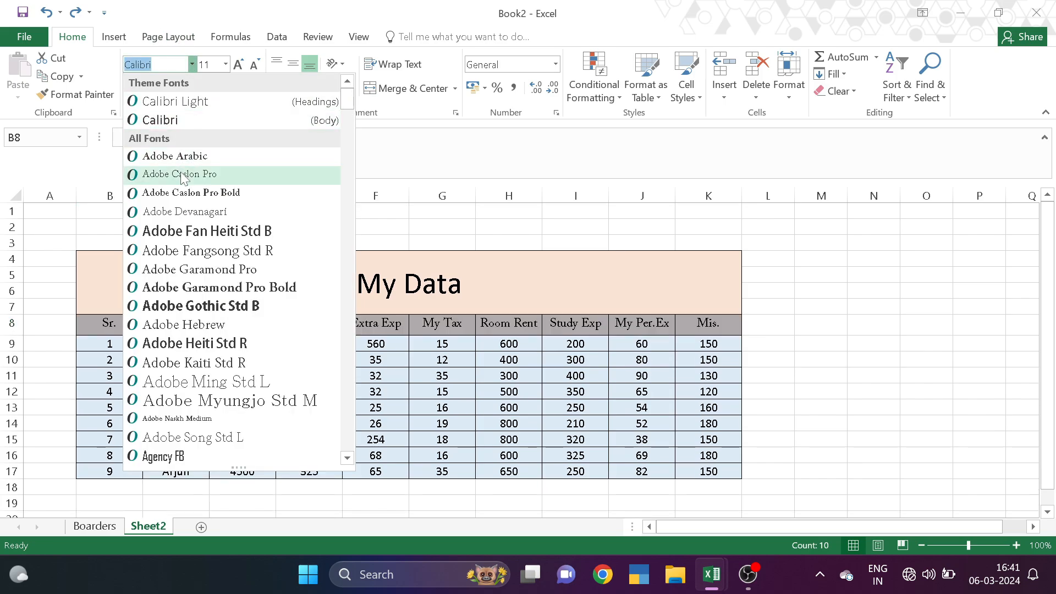
pyautogui.click(182, 174)
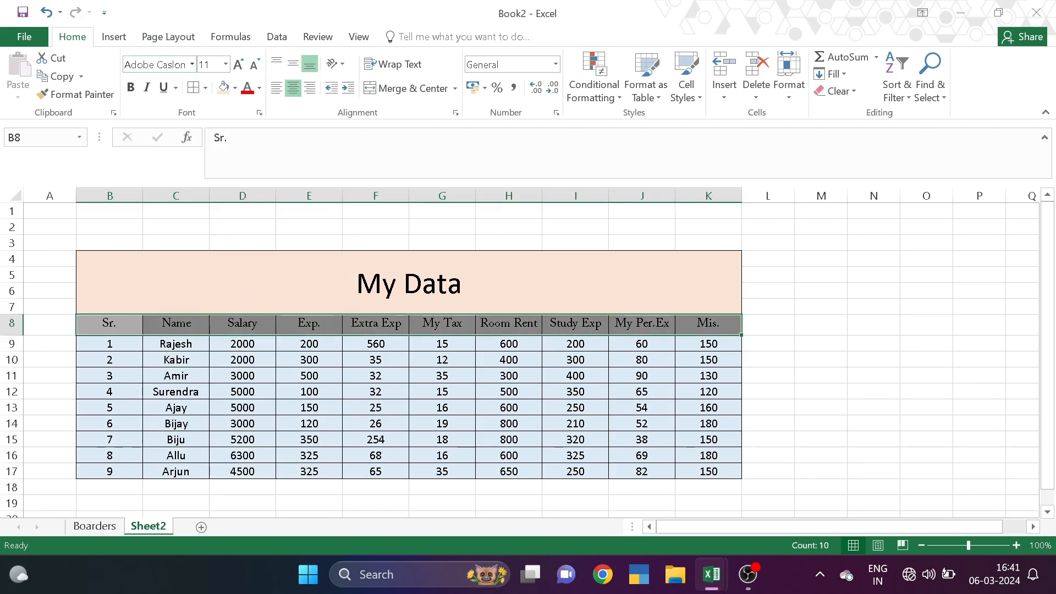
pyautogui.click(130, 87)
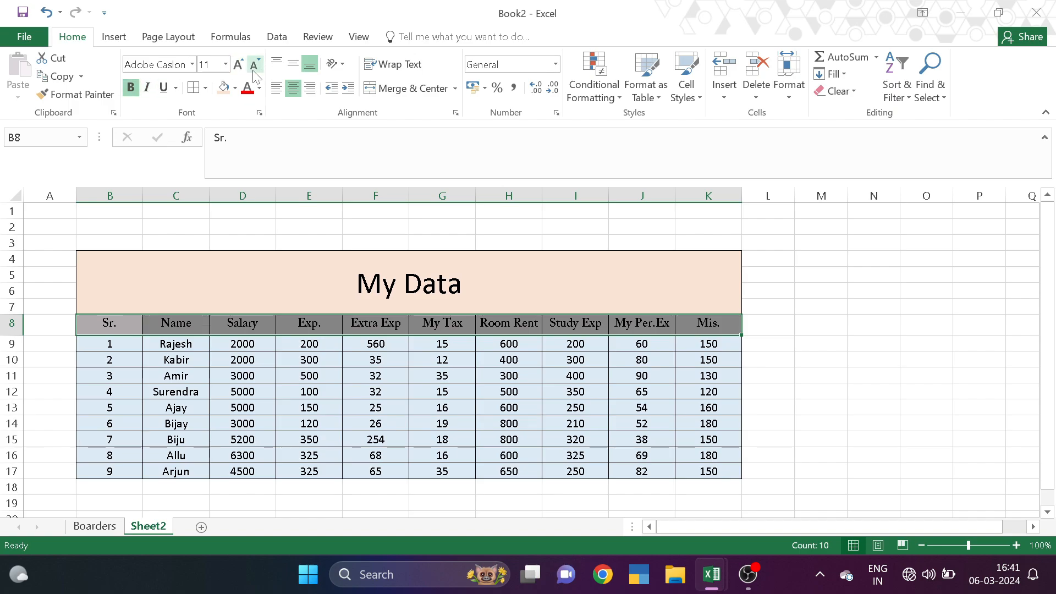
pyautogui.click(238, 64)
pyautogui.click(239, 64)
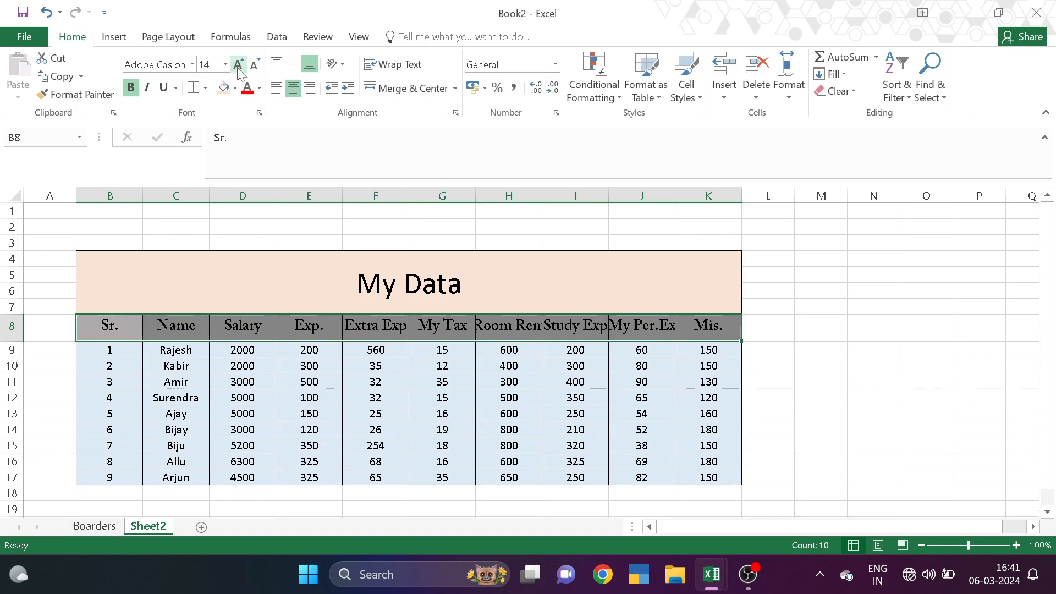
pyautogui.click(311, 89)
pyautogui.click(294, 88)
# - Try clearing the restyled header row's formats, and undo the clearing
pyautogui.click(835, 91)
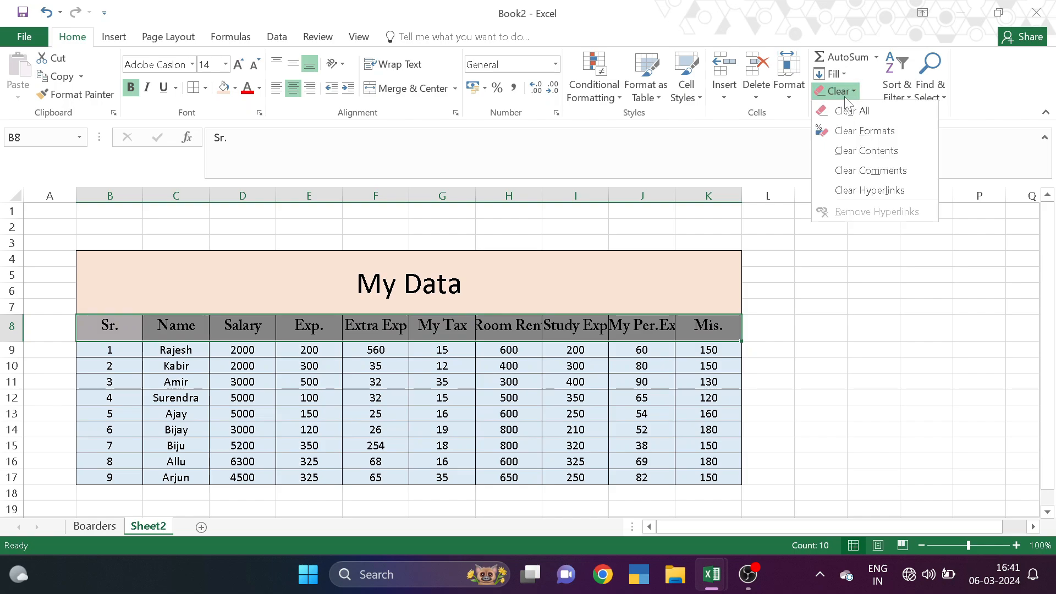
pyautogui.click(865, 132)
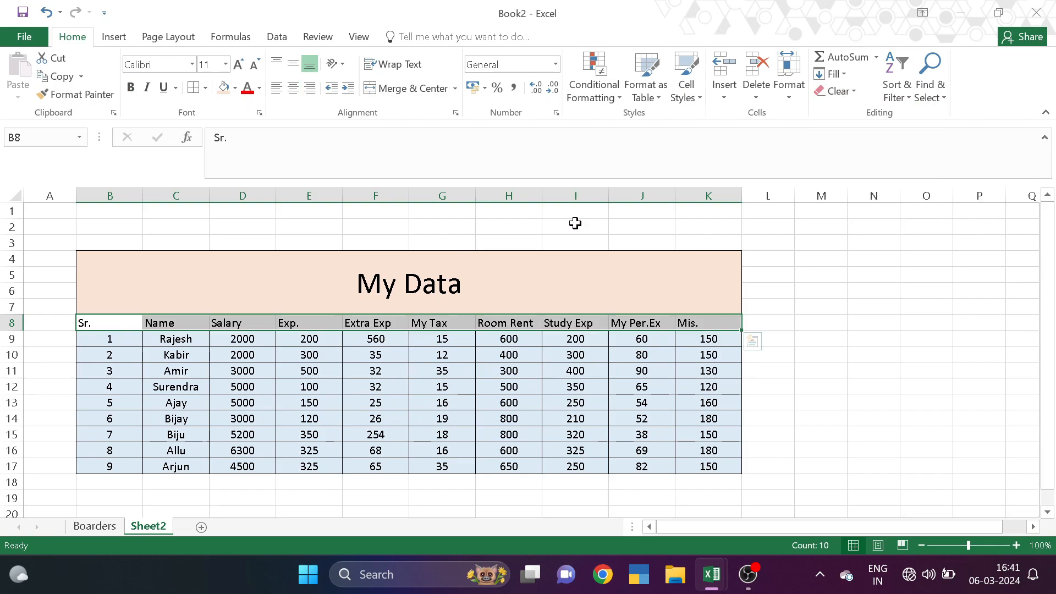
pyautogui.hotkey('ctrl', 'z')
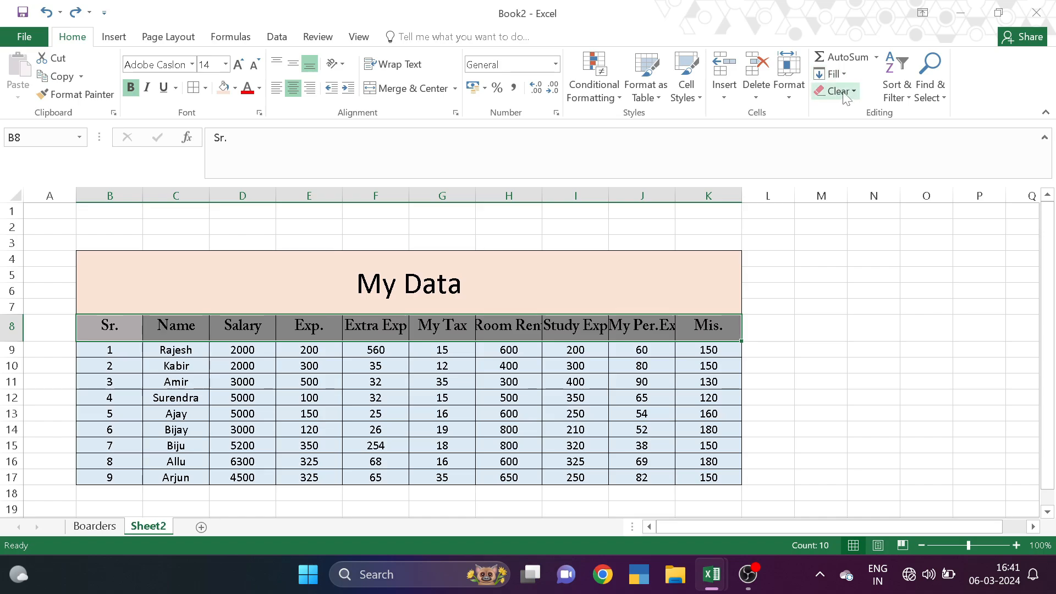
# - Try Clear Contents on the header row B8:K8, and undo back to the header text at size 12
pyautogui.click(844, 93)
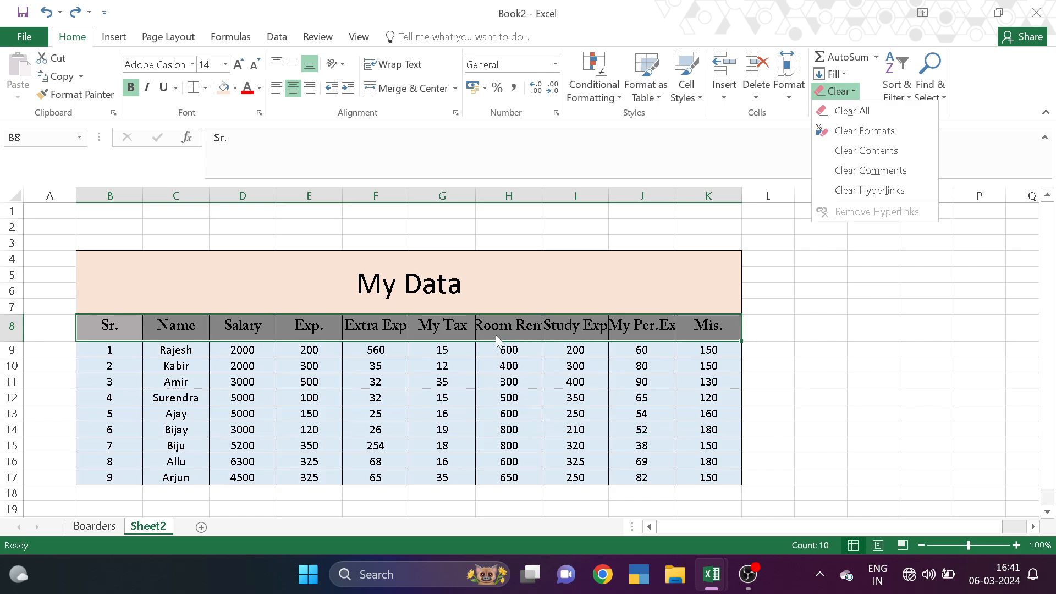
pyautogui.click(866, 151)
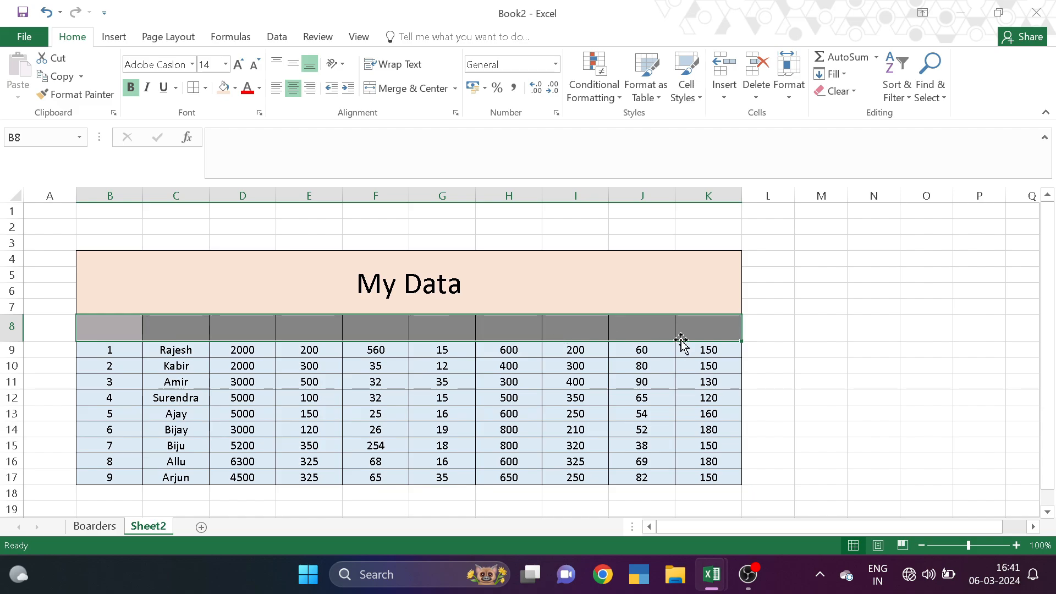
pyautogui.hotkey('ctrl', 'z')
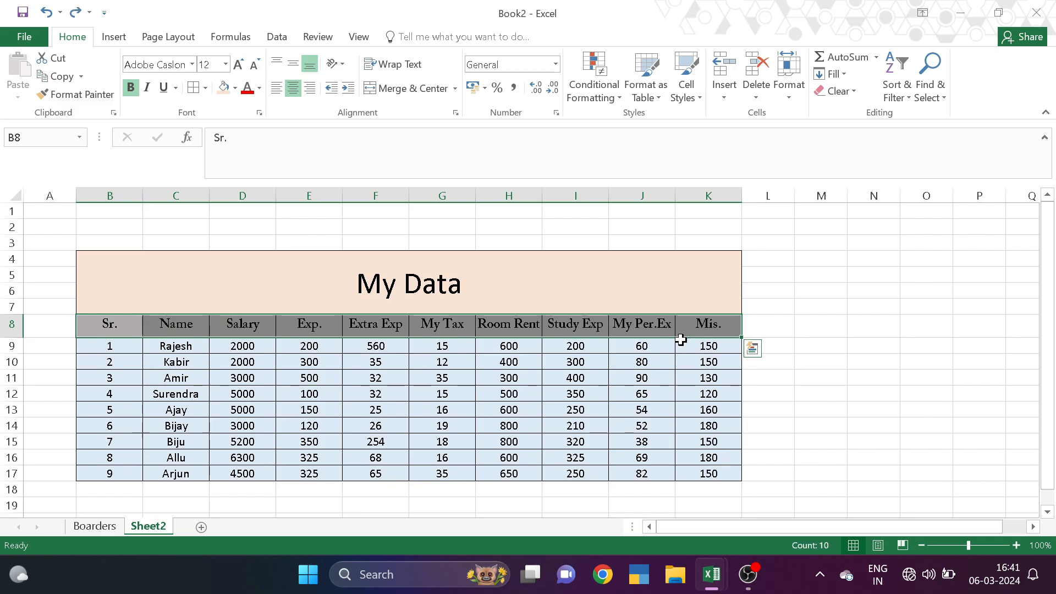
pyautogui.click(835, 91)
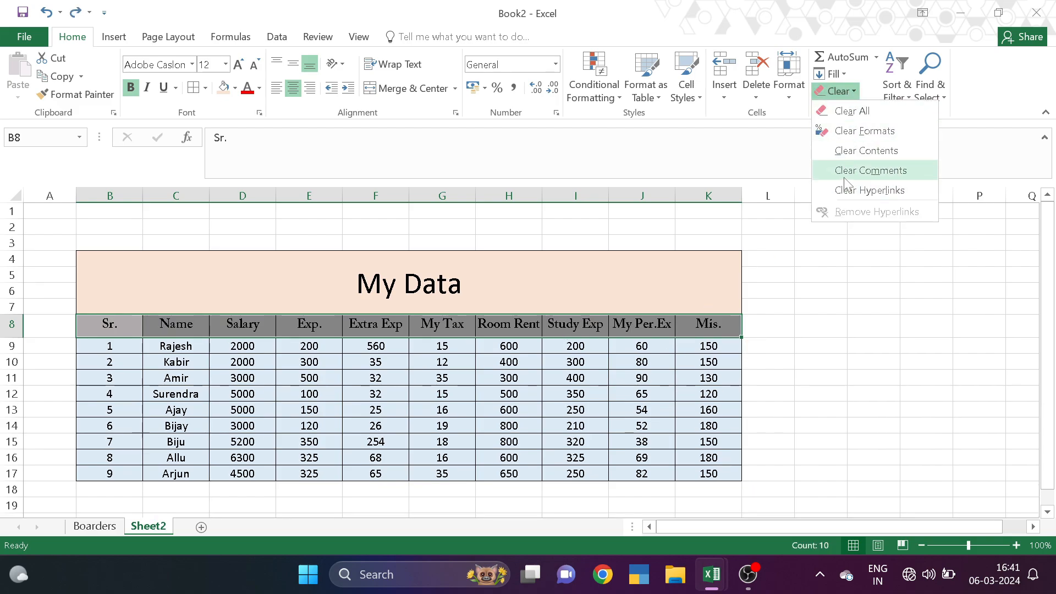
pyautogui.click(561, 392)
pyautogui.click(525, 388)
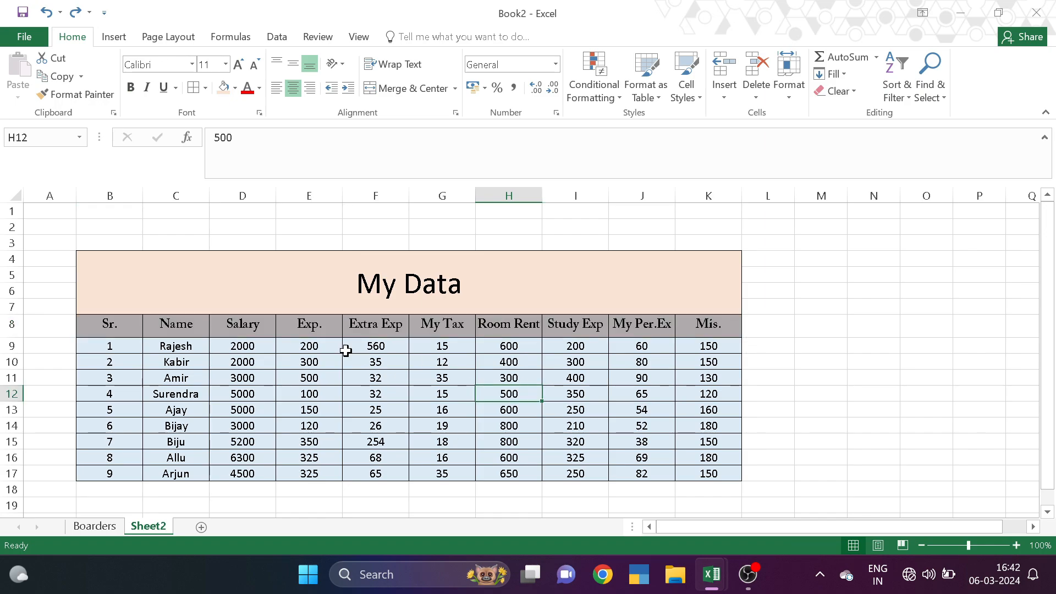
pyautogui.click(236, 345)
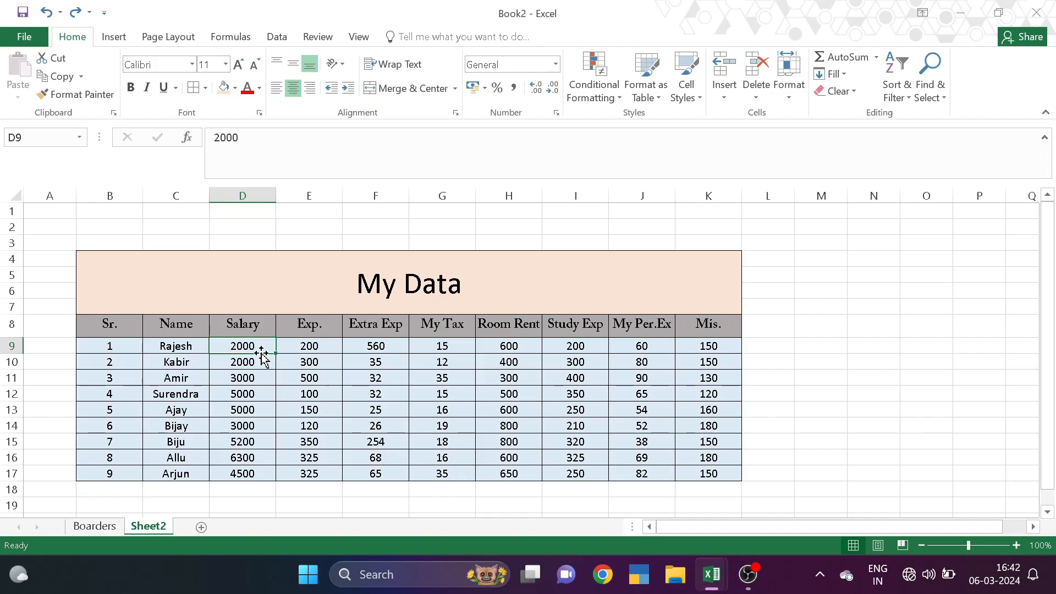
# - Add a comment reading "Mobile Recharge" to the Exp. cell E9, replacing the default user name in it
pyautogui.click(330, 348)
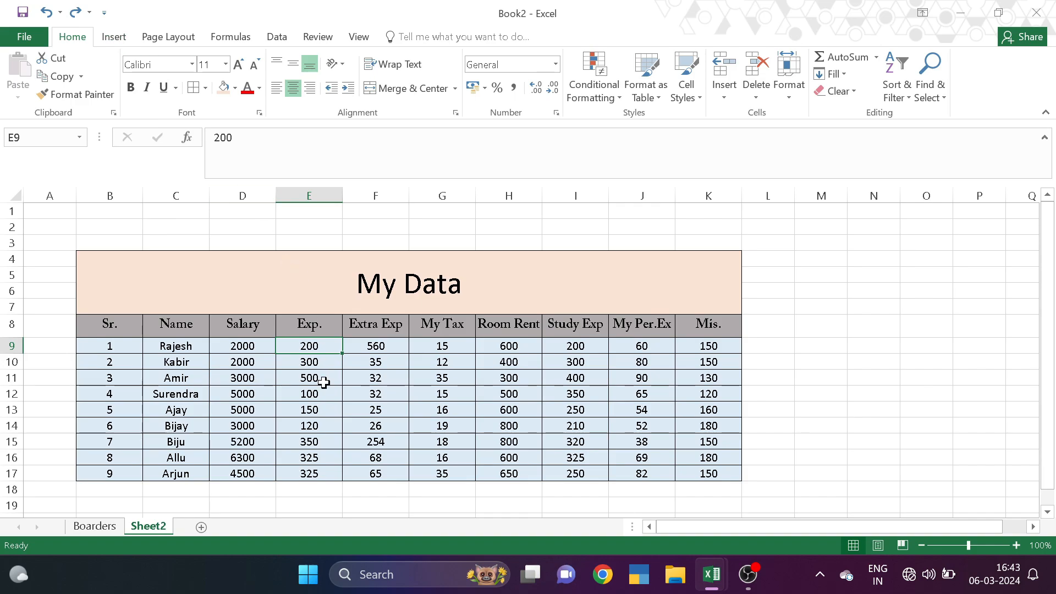
pyautogui.click(328, 43)
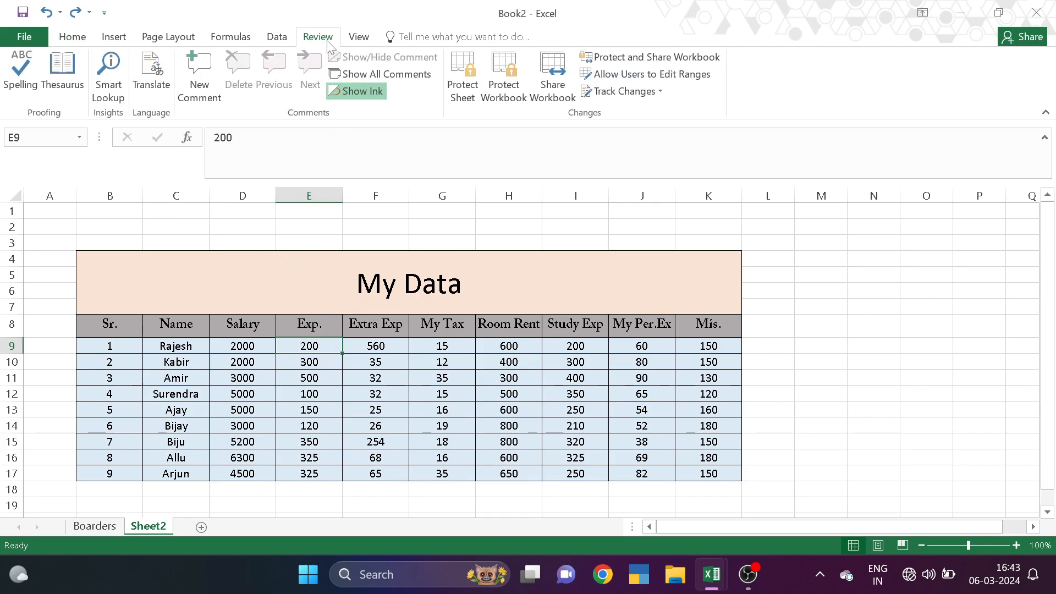
pyautogui.click(214, 99)
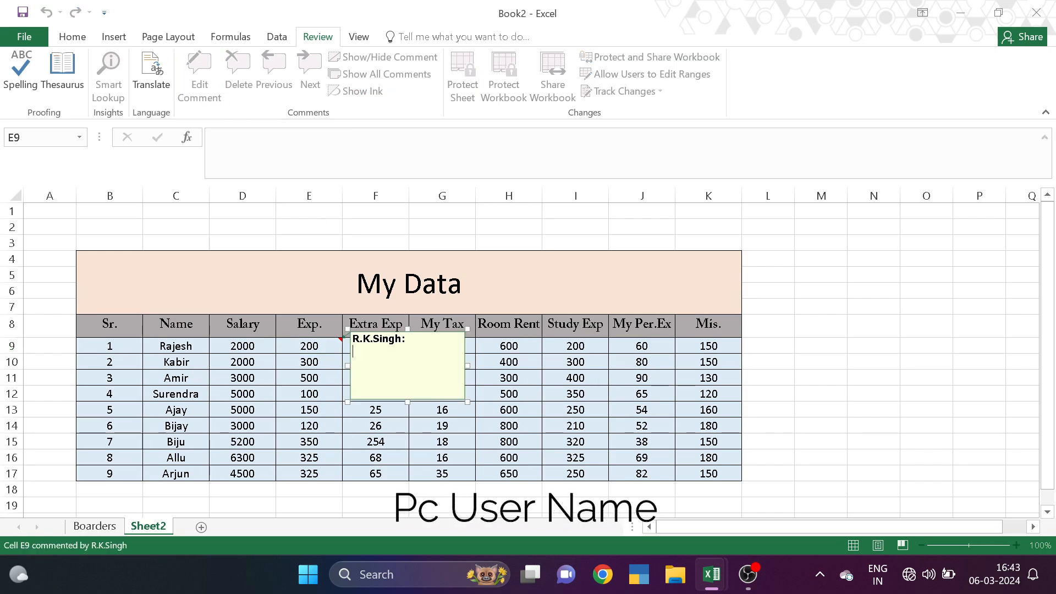
pyautogui.moveTo(406, 339); pyautogui.dragTo(360, 339)
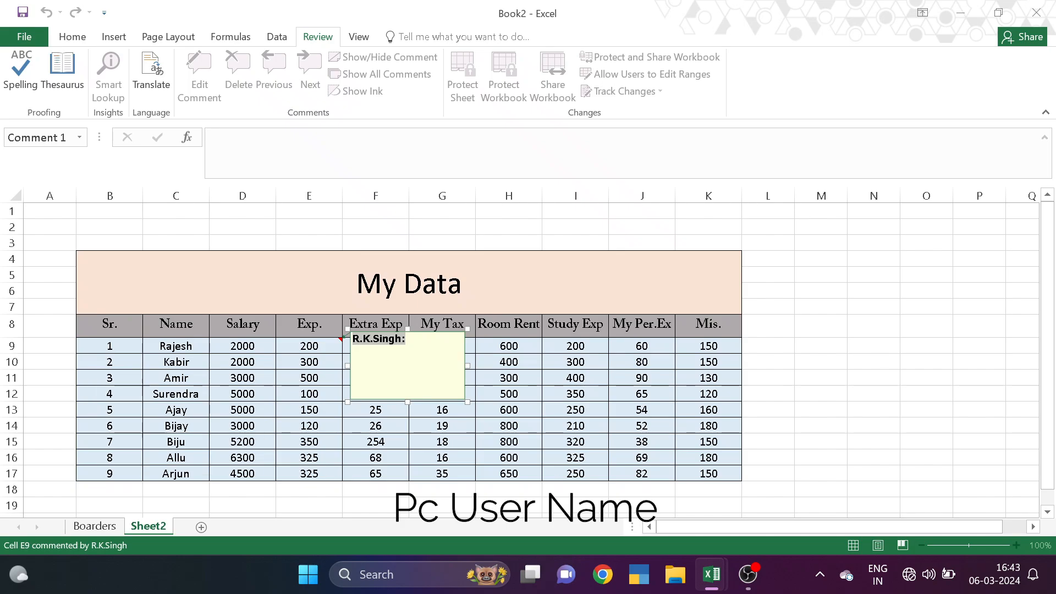
pyautogui.press('BackSpace')
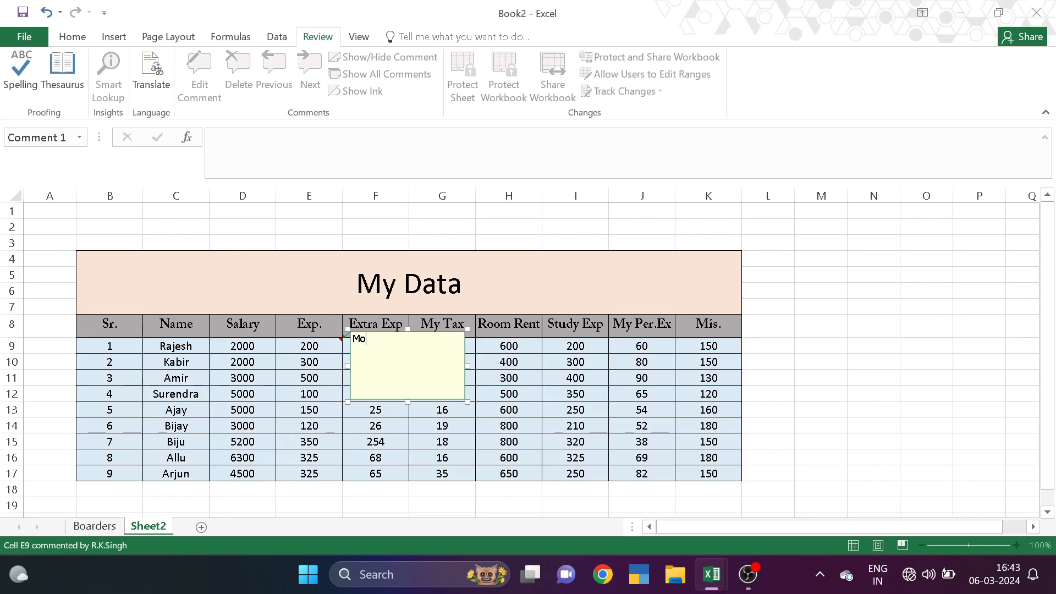
pyautogui.write('e Recharge')
pyautogui.click(319, 345)
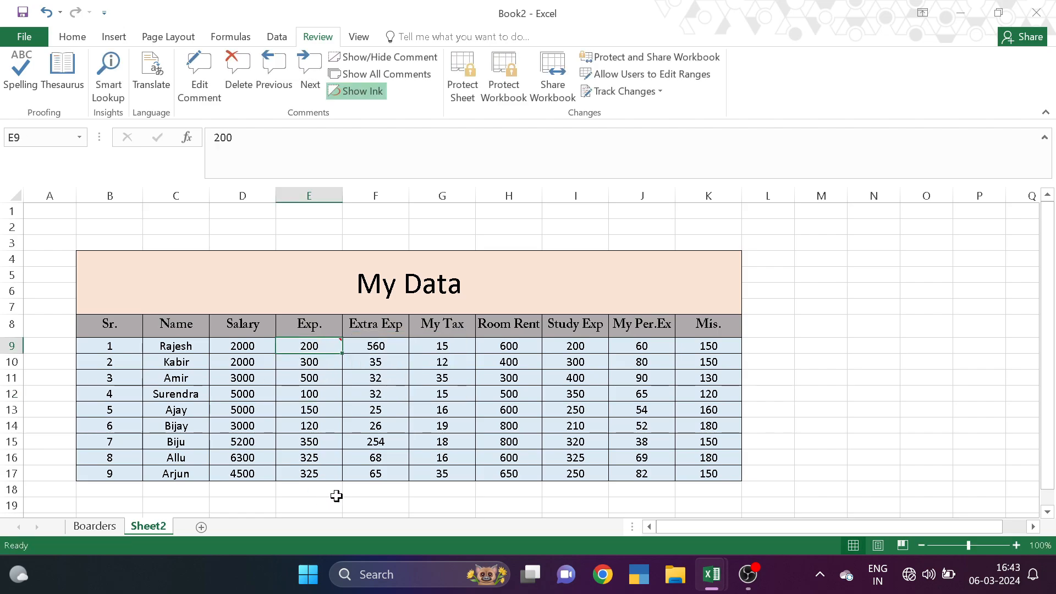
# - Add a comment reading "Movie Ticket" to the Extra Exp cell F9, replacing the default user name in it
pyautogui.click(352, 474)
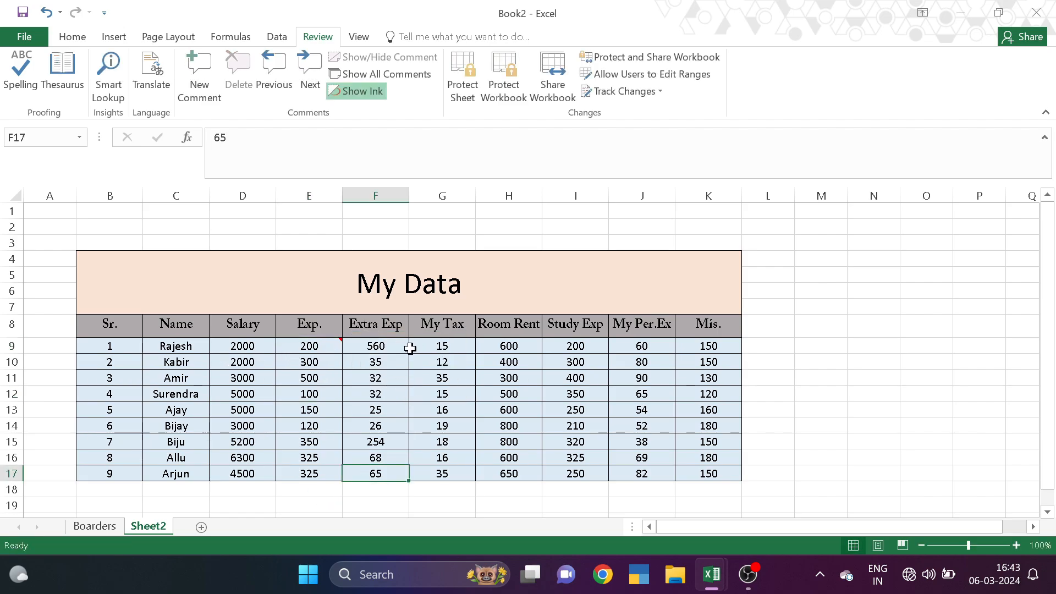
pyautogui.click(381, 347)
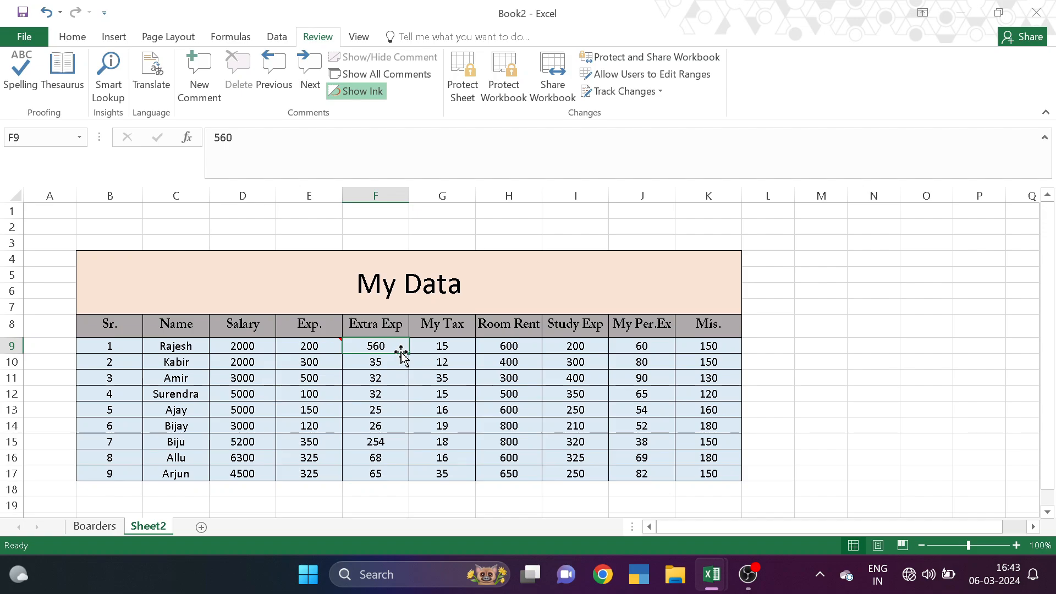
pyautogui.click(200, 82)
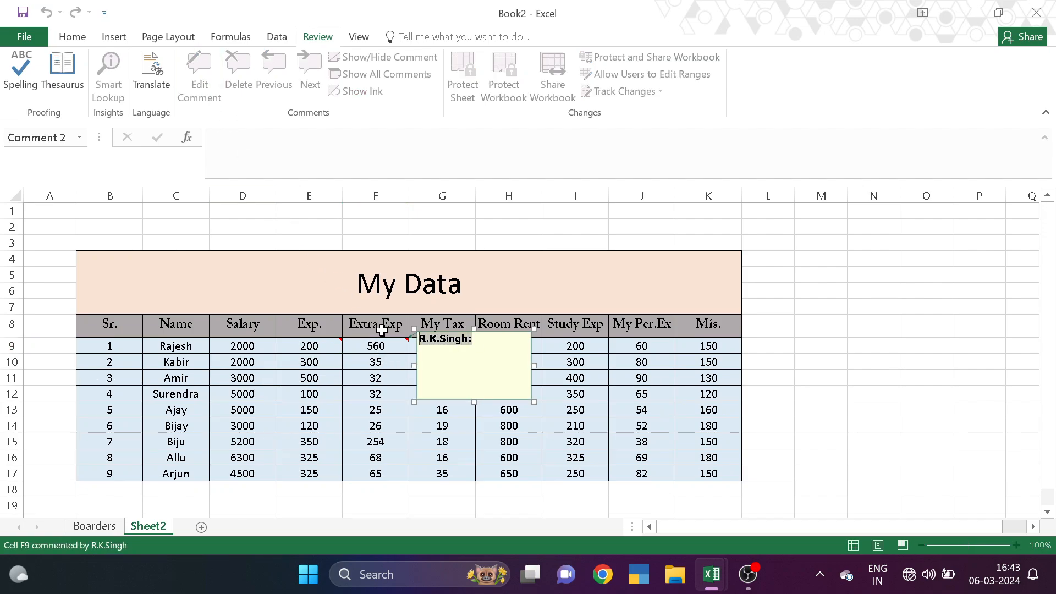
pyautogui.write('Movie Ticket')
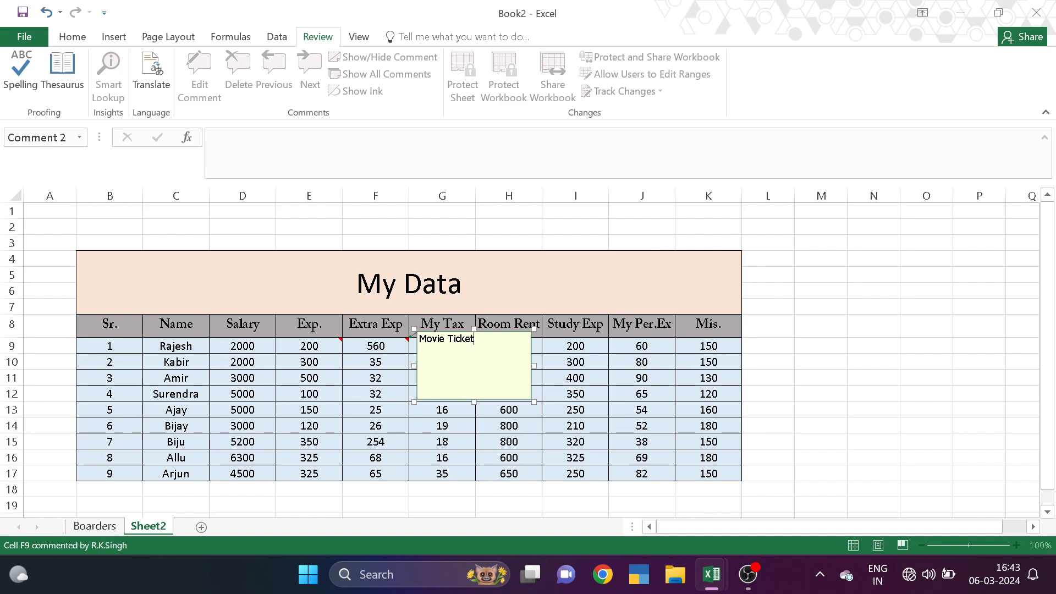
pyautogui.click(355, 372)
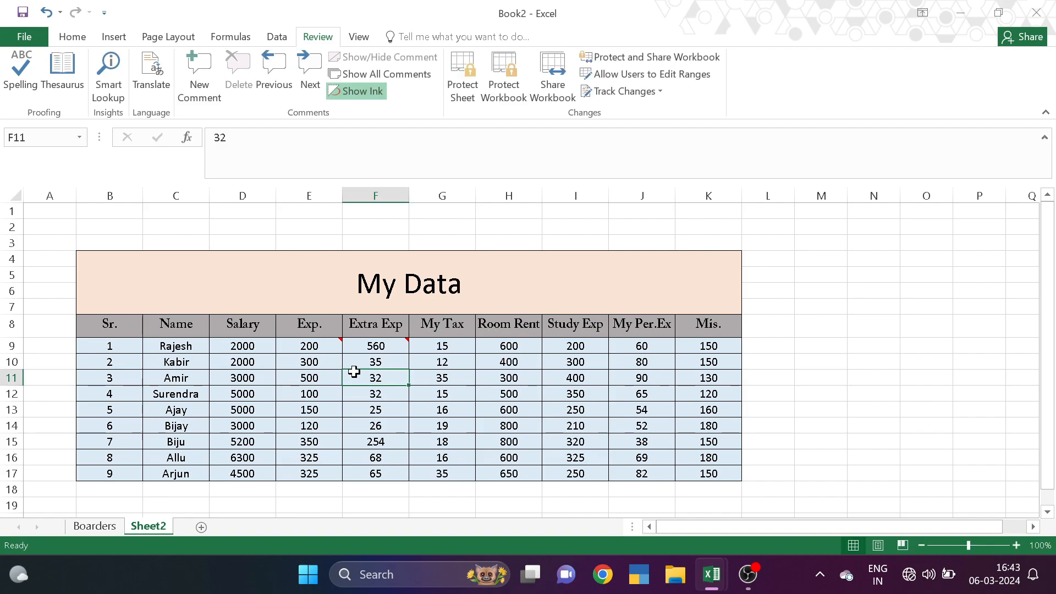
# - Step backward and forward through the sheet's comments, and return to the commented cell E9
pyautogui.click(267, 78)
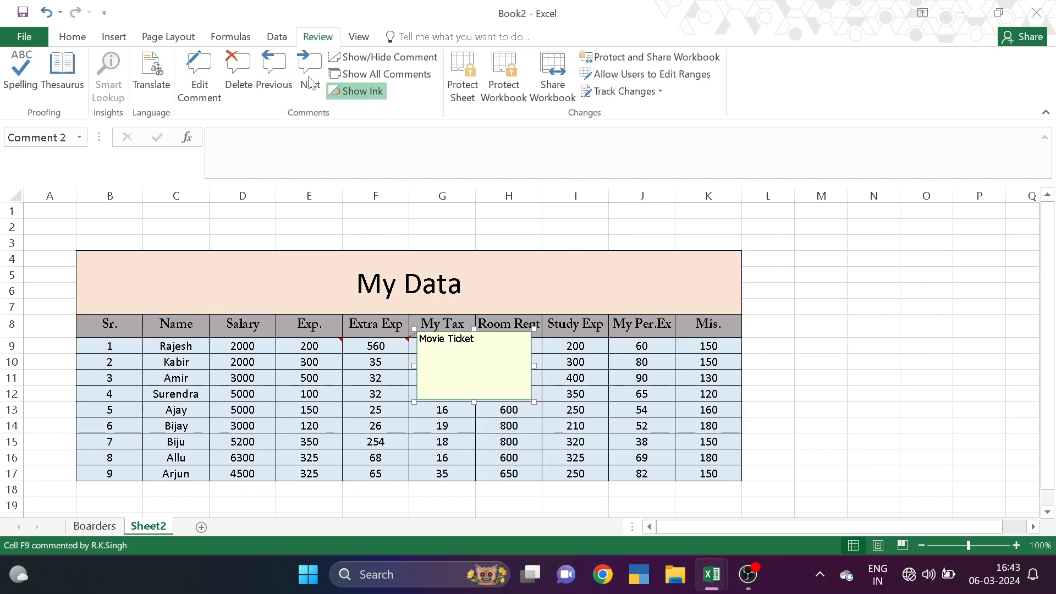
pyautogui.click(290, 81)
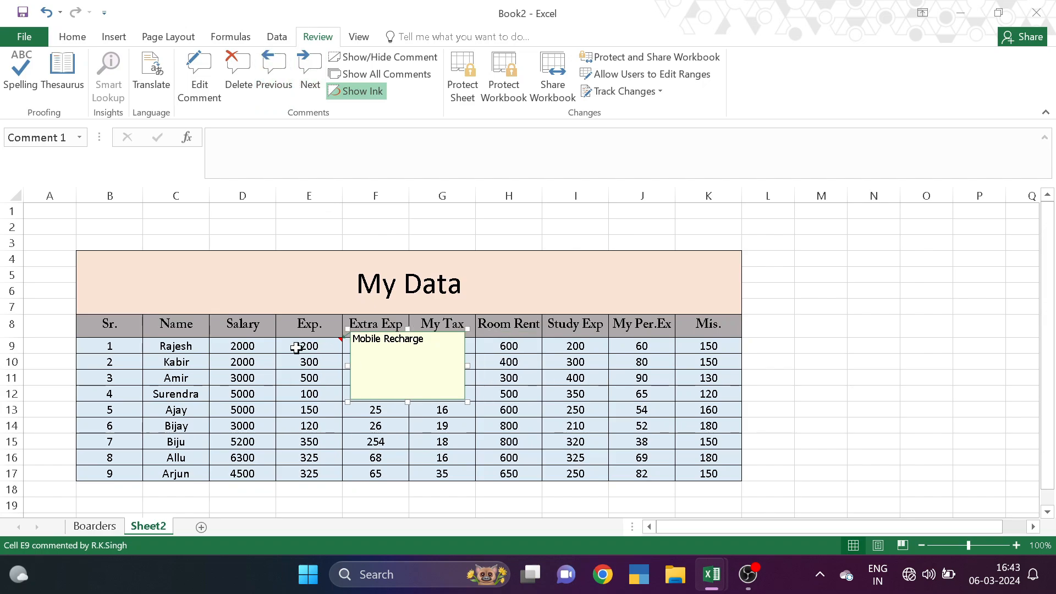
pyautogui.click(321, 87)
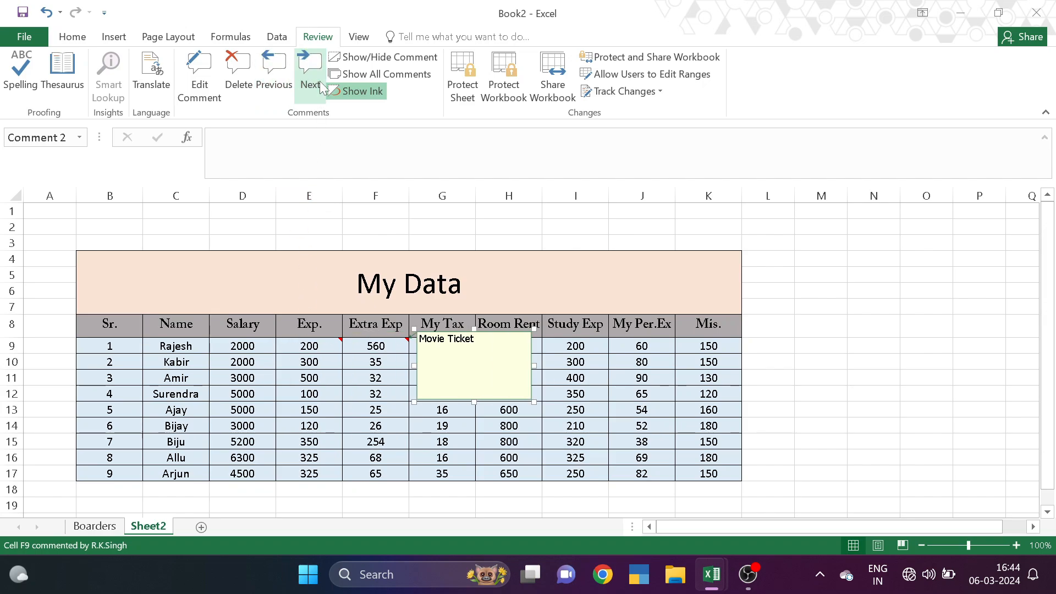
pyautogui.click(297, 376)
pyautogui.click(313, 345)
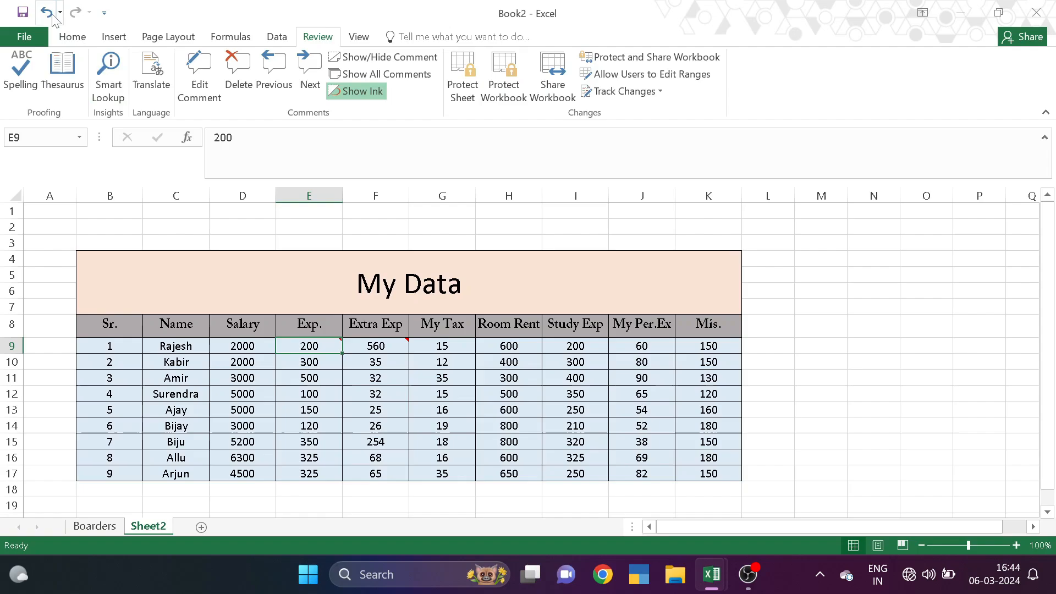
# - Clear the comment from the Exp. cell E9 with Clear Comments
pyautogui.click(72, 36)
pyautogui.click(839, 91)
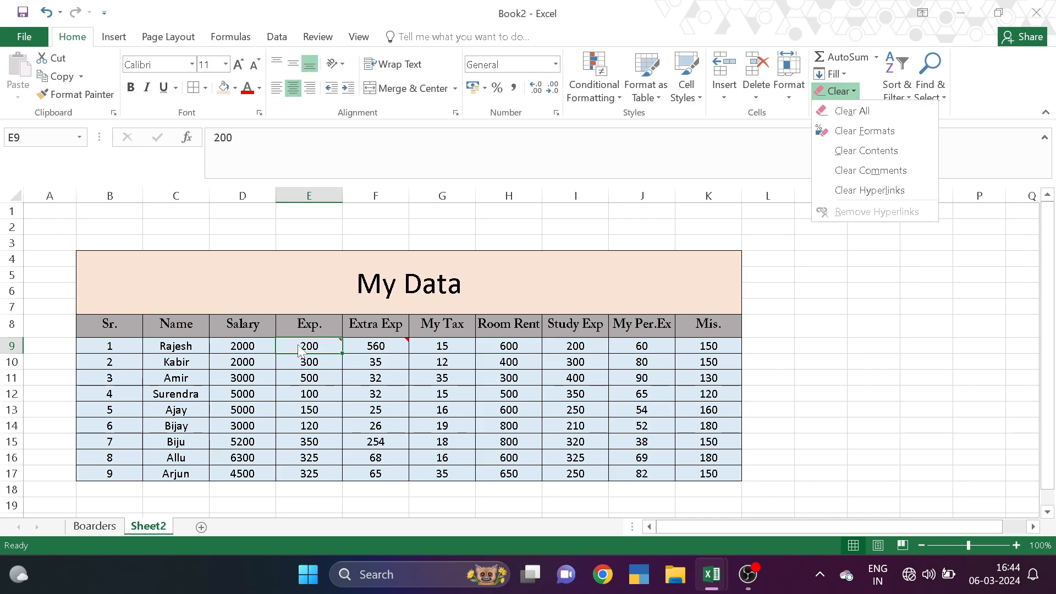
pyautogui.moveTo(302, 350)
pyautogui.click(864, 175)
pyautogui.click(352, 390)
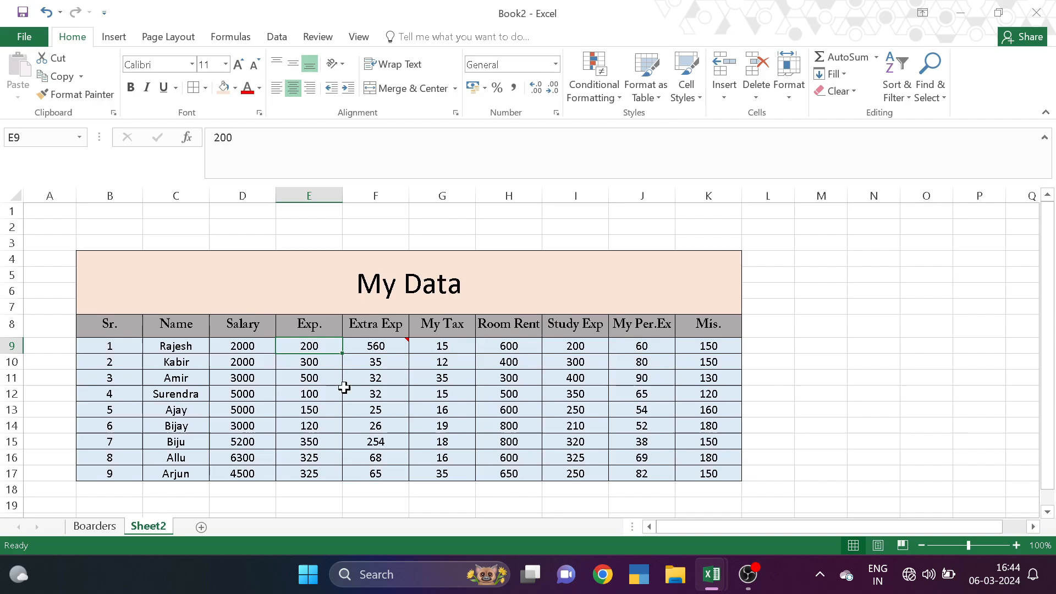
# - Clear all comments from the range E9:I14 of the My Data table
pyautogui.click(308, 344)
pyautogui.moveTo(337, 344); pyautogui.dragTo(559, 427)
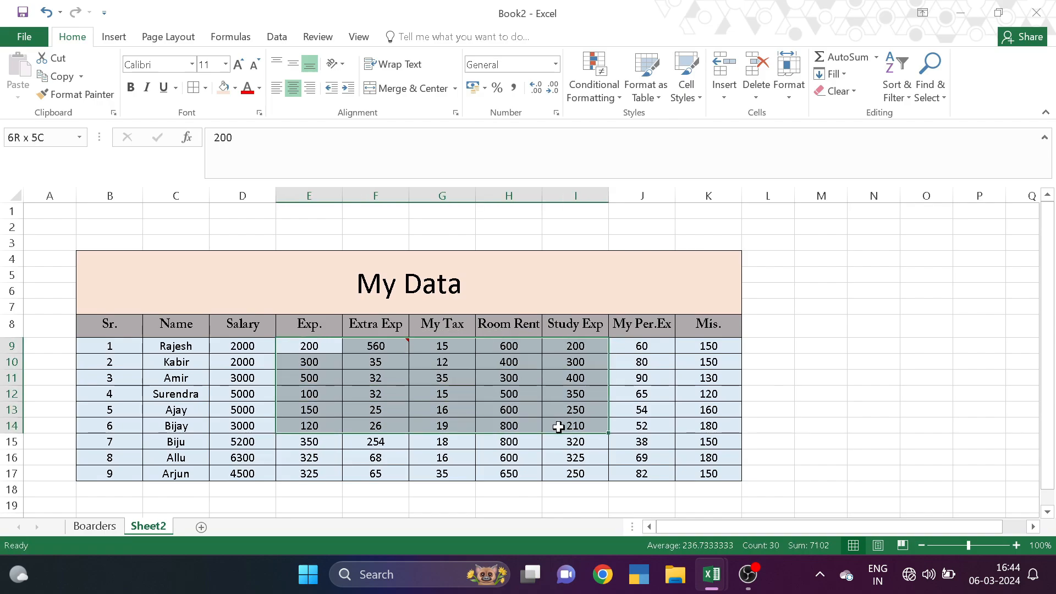
pyautogui.click(845, 94)
pyautogui.click(871, 174)
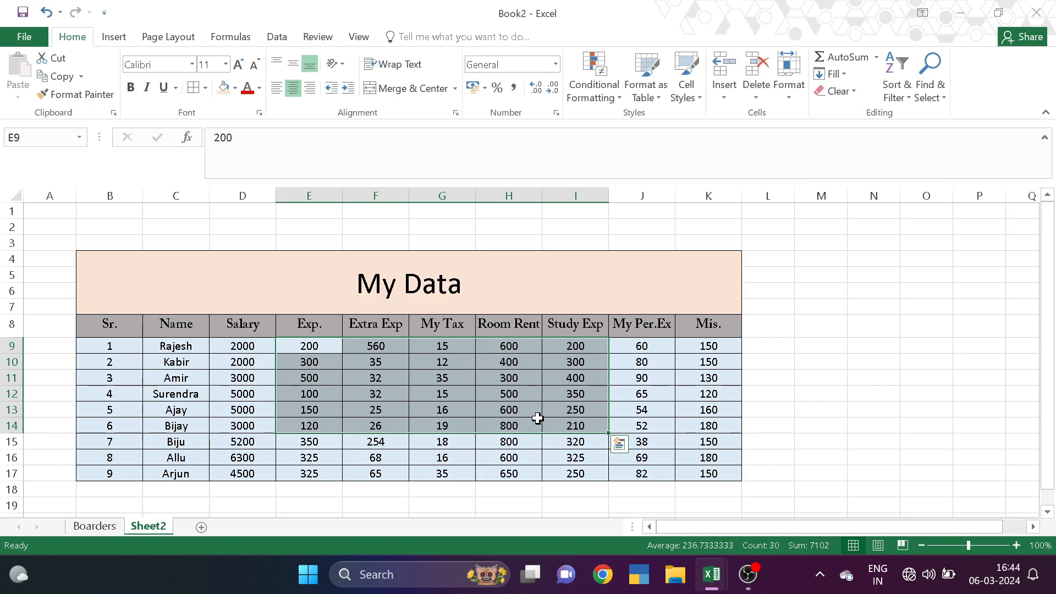
pyautogui.click(481, 461)
# - Try Clear Hyperlinks on the Room Rent cell H16
pyautogui.click(838, 91)
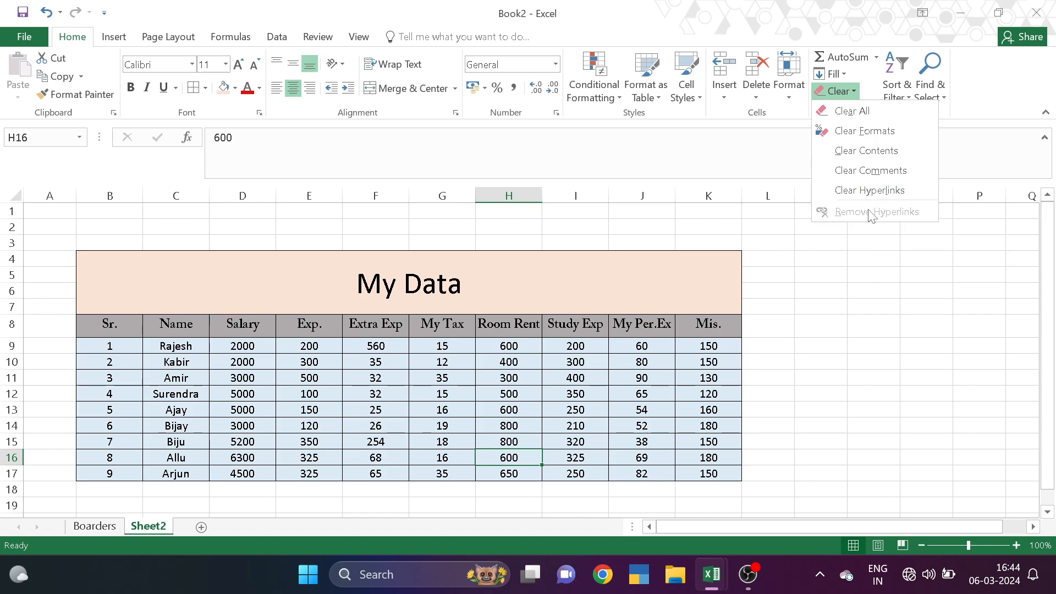
pyautogui.click(894, 190)
pyautogui.click(175, 348)
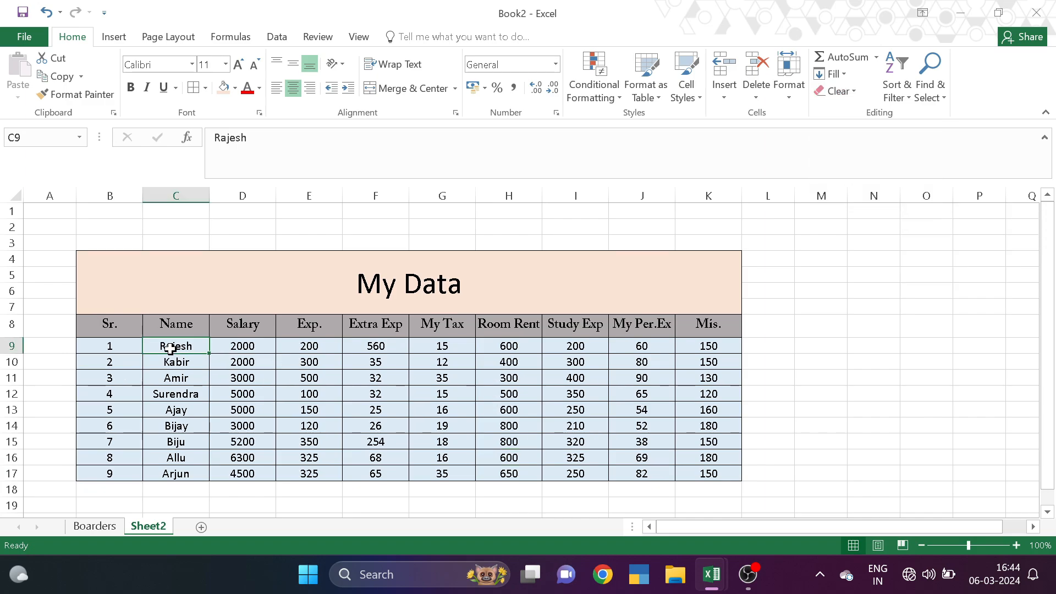
pyautogui.click(252, 348)
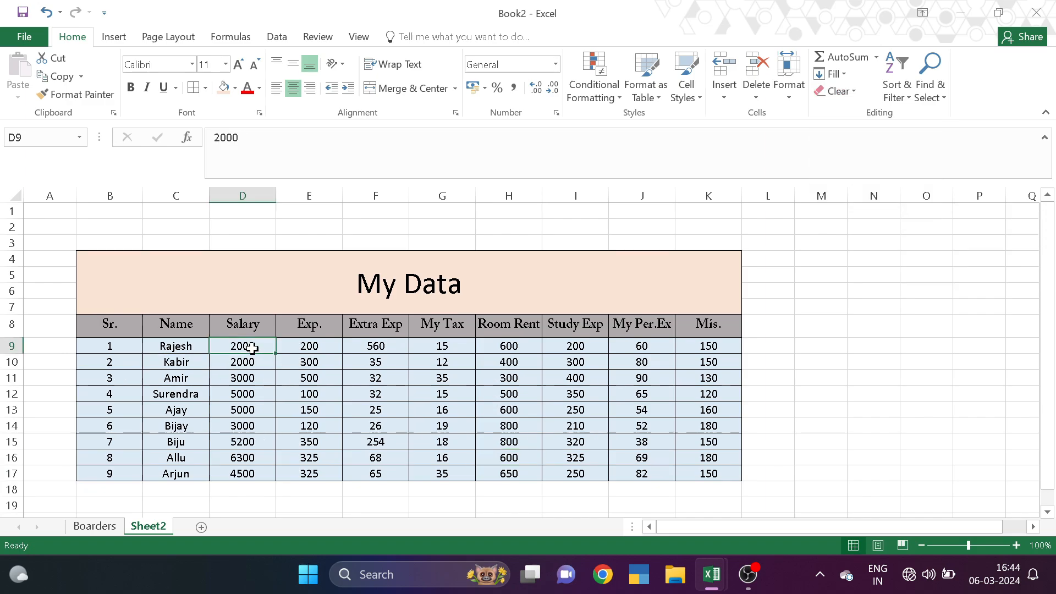
# - Copy the Exp. cell E9 and paste it into the empty cell G38 below the table
pyautogui.click(323, 348)
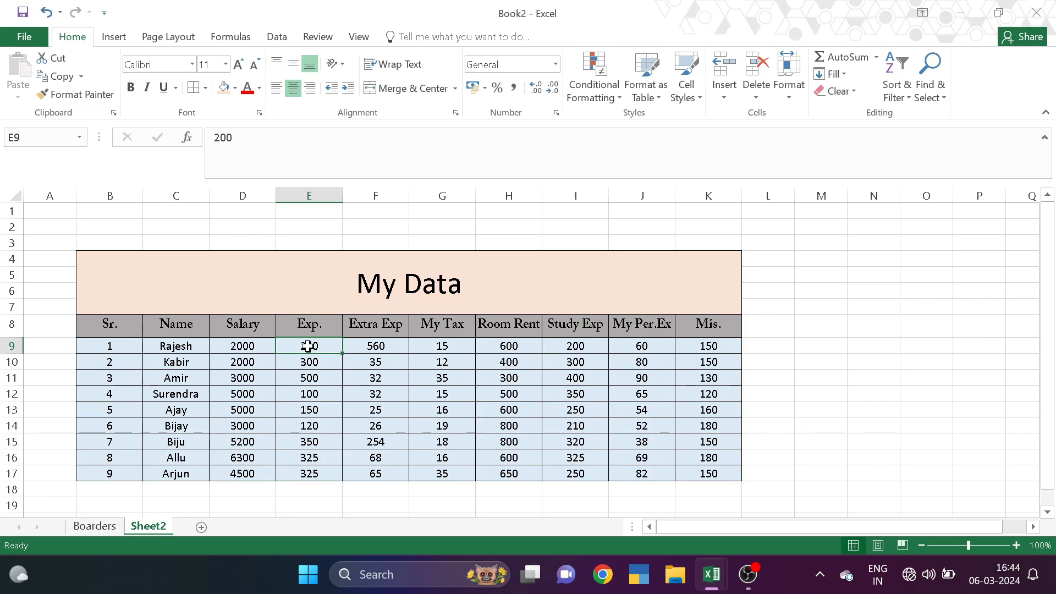
pyautogui.hotkey('ctrl', 'c')
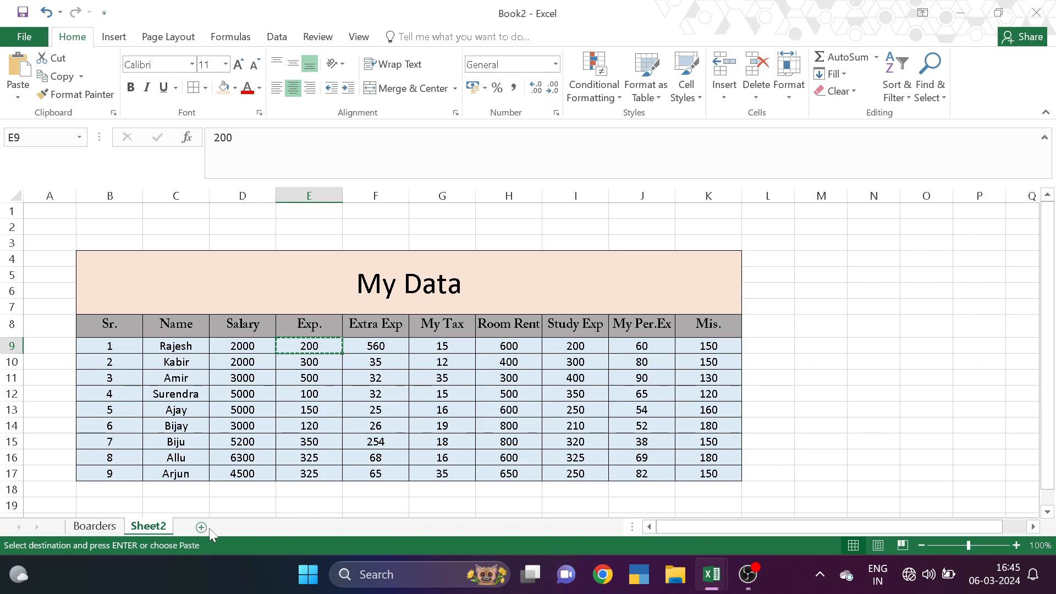
pyautogui.click(816, 375)
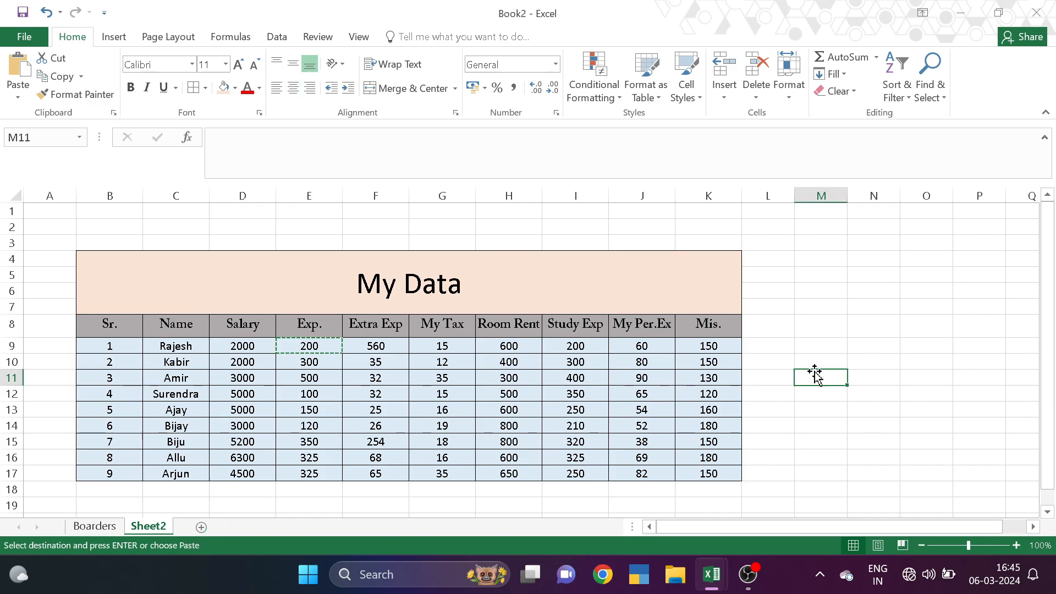
pyautogui.scroll(-9, 797, 379)
pyautogui.click(444, 366)
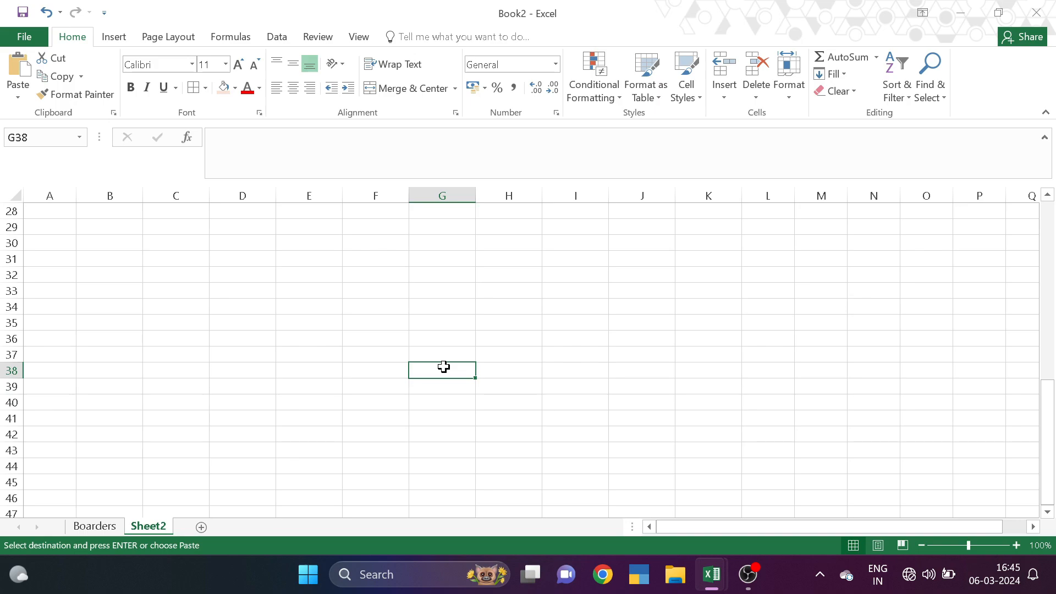
pyautogui.hotkey('ctrl', 'v')
pyautogui.click(569, 352)
# - Enter the items Pen, Book, Pencil and Eraser down G39:G42 under the pasted cell
pyautogui.click(444, 391)
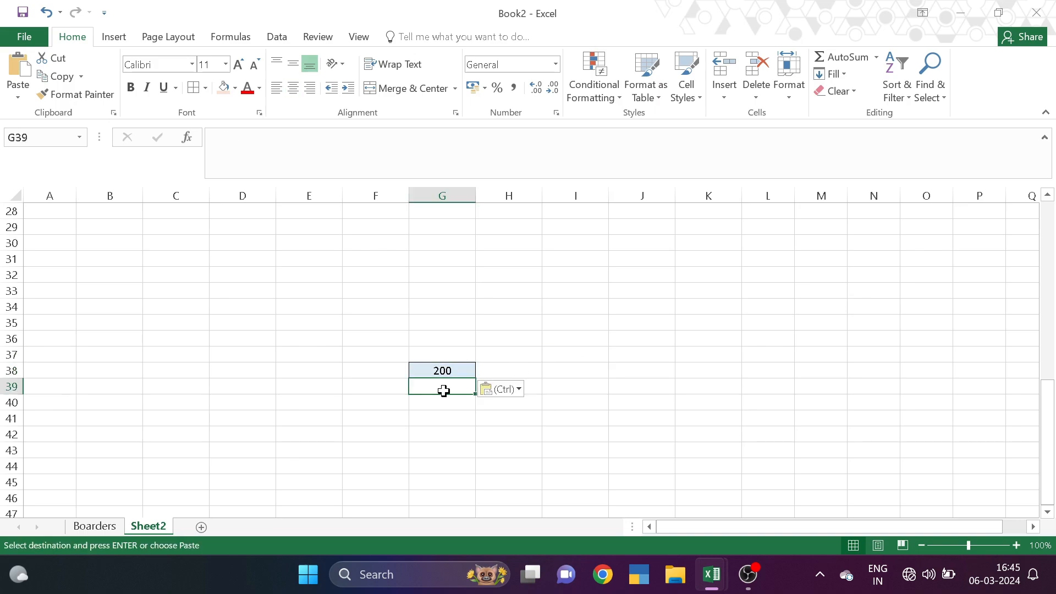
pyautogui.moveTo(444, 390); pyautogui.dragTo(447, 471)
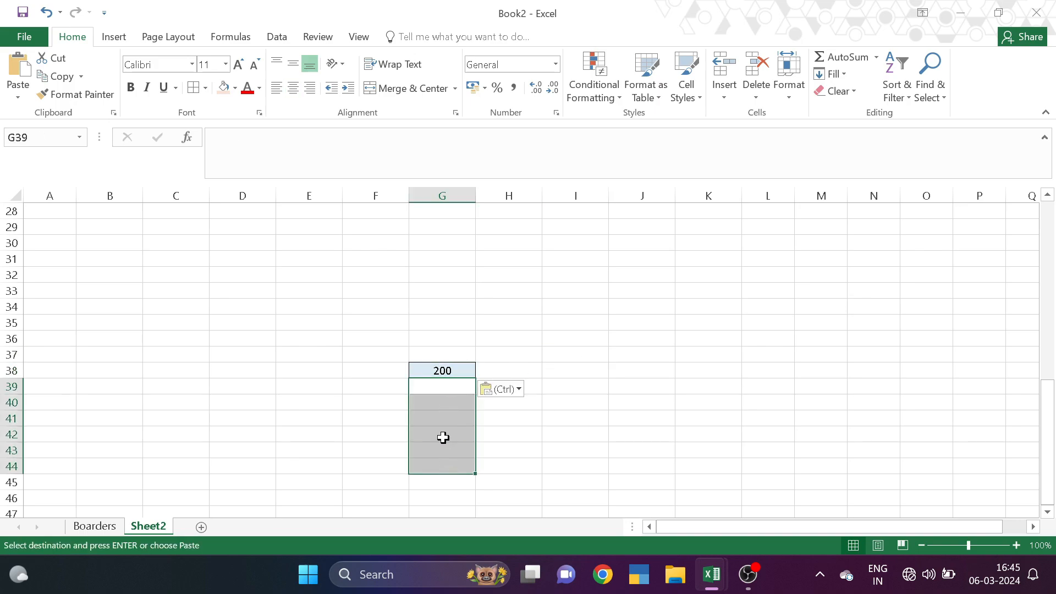
pyautogui.write('Pen')
pyautogui.press('Return')
pyautogui.write('Book')
pyautogui.press('Return')
pyautogui.write('Pencil')
pyautogui.press('Return')
pyautogui.write('Eraser')
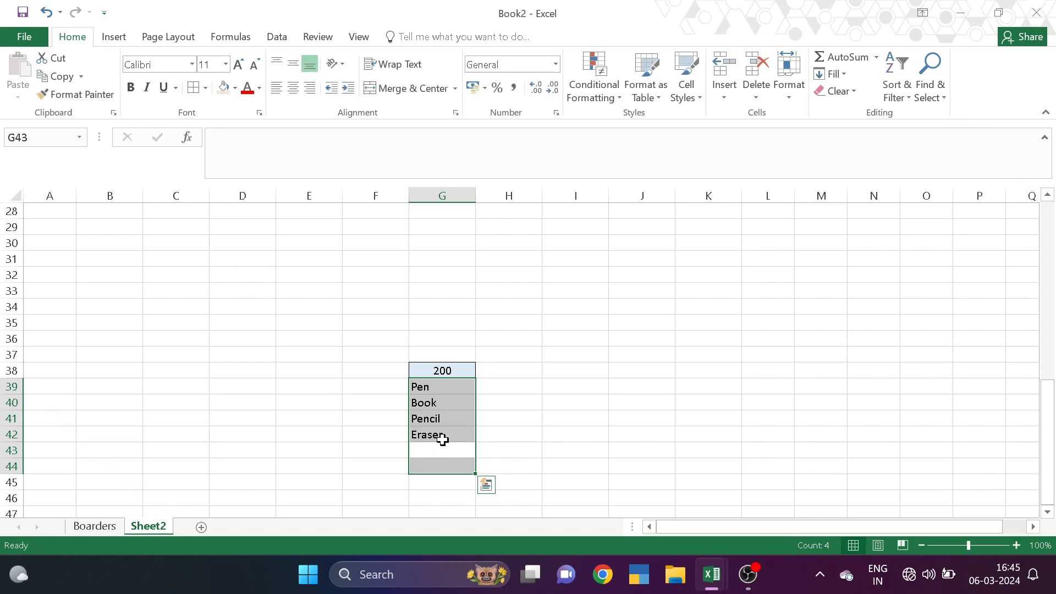
pyautogui.click(523, 397)
# - Apply borders around all cells of the item list G39:G42 and the adjacent column H38:H42
pyautogui.moveTo(443, 386); pyautogui.dragTo(447, 438)
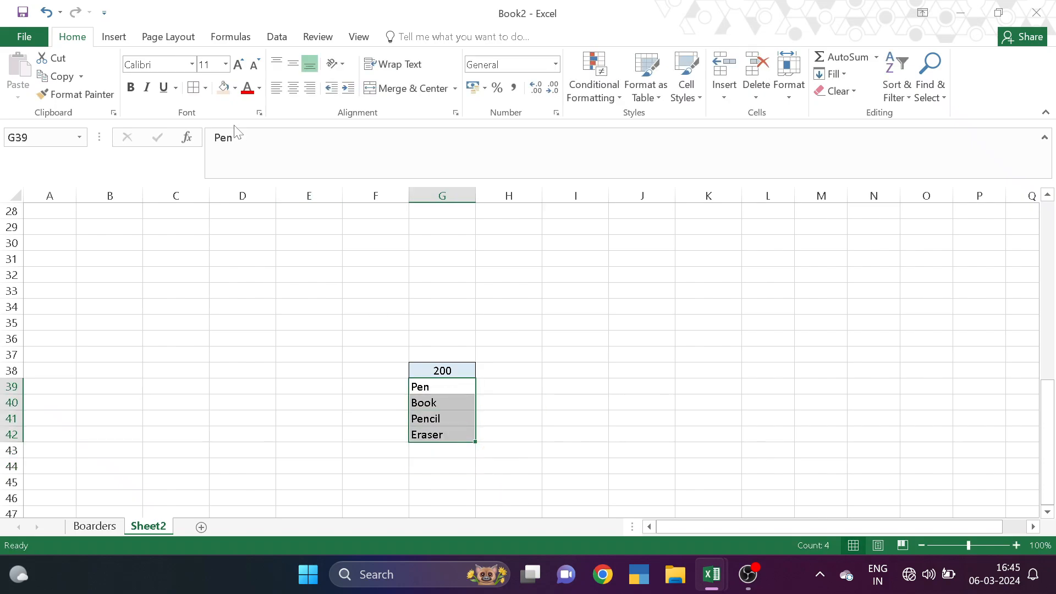
pyautogui.click(191, 90)
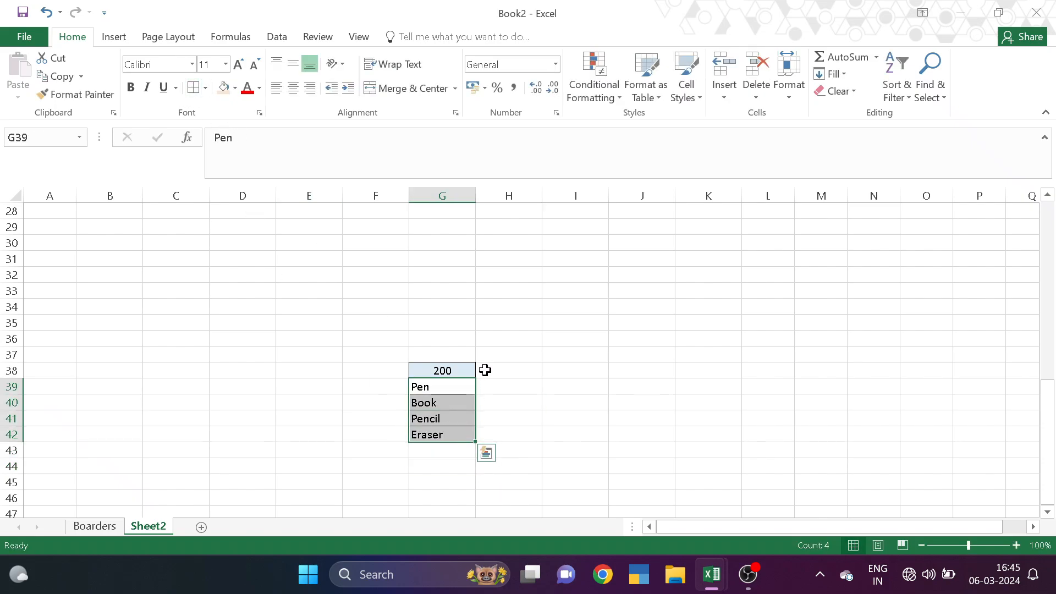
pyautogui.moveTo(485, 370); pyautogui.dragTo(523, 436)
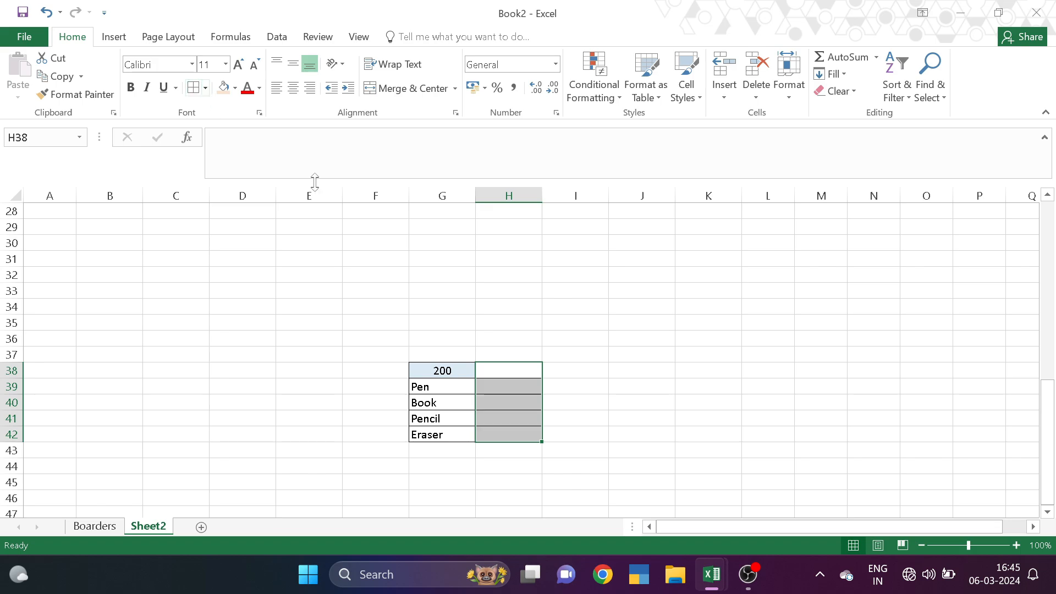
# - Enter the heading "Rate" in H38 and center it
pyautogui.click(497, 369)
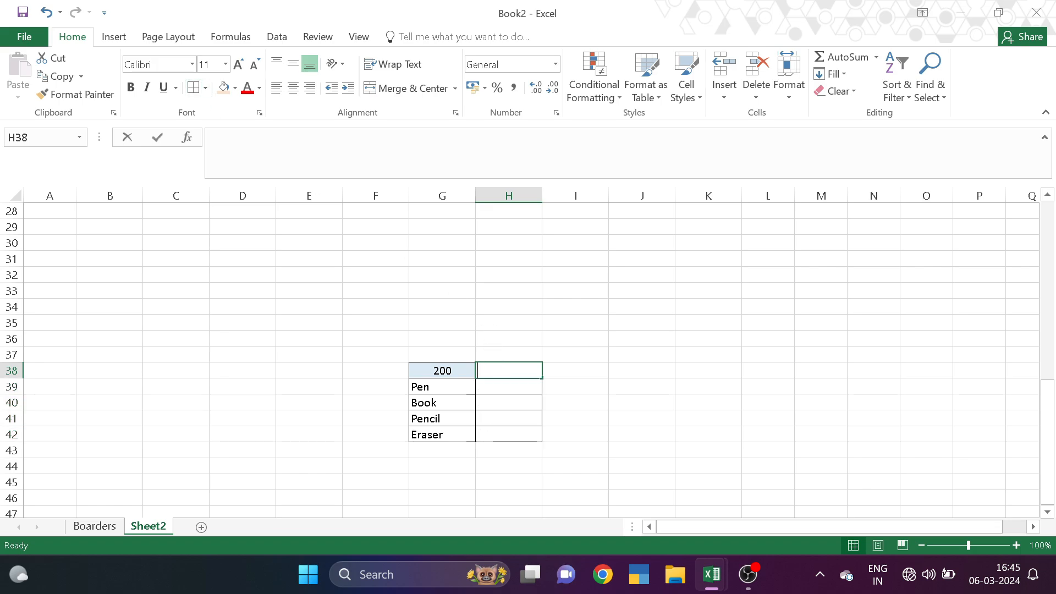
pyautogui.write('Rate')
pyautogui.press('Return')
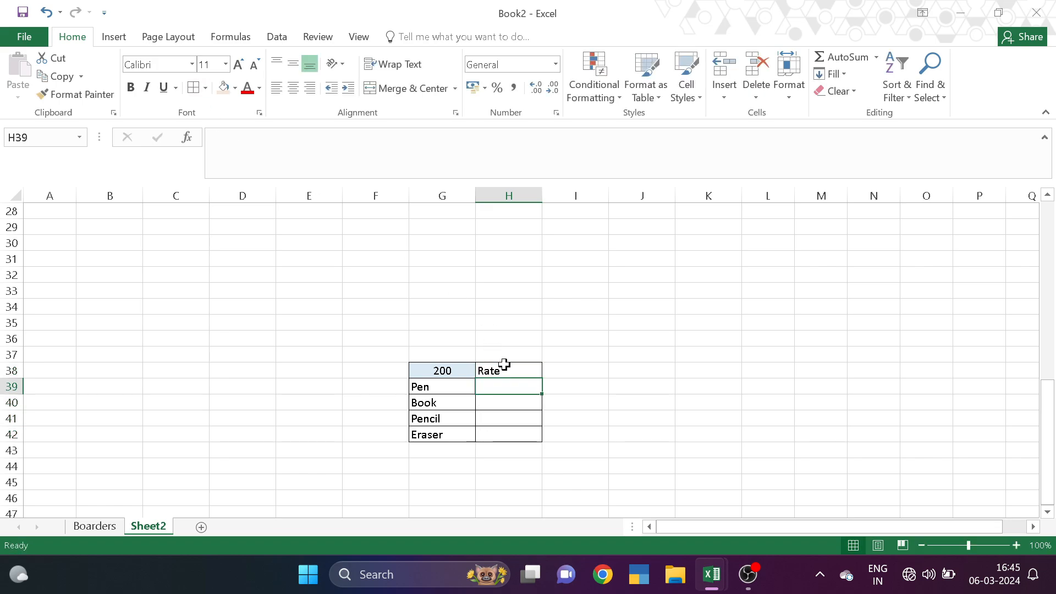
pyautogui.click(504, 364)
pyautogui.click(293, 88)
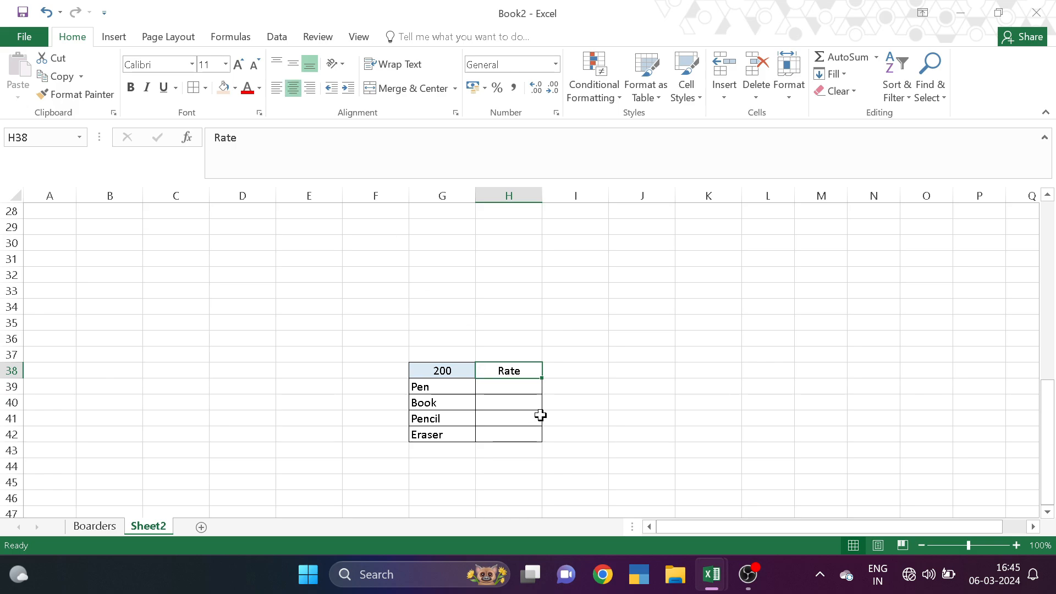
# - Center the rate cells H39:H42 and format them in Adobe Caslon Pro Bold at size 14
pyautogui.moveTo(509, 388); pyautogui.dragTo(511, 434)
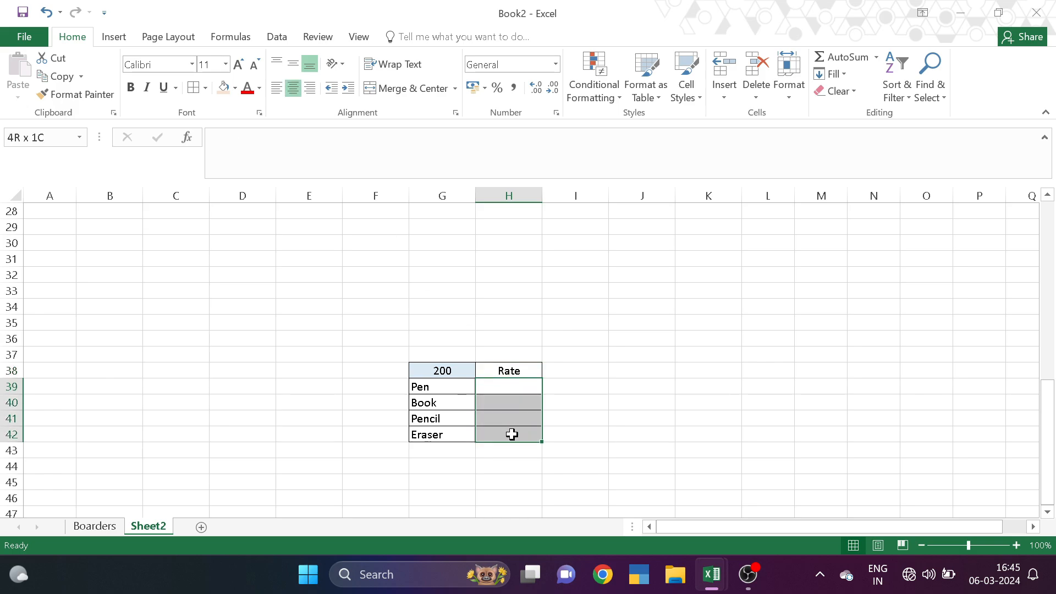
pyautogui.click(297, 96)
pyautogui.click(239, 65)
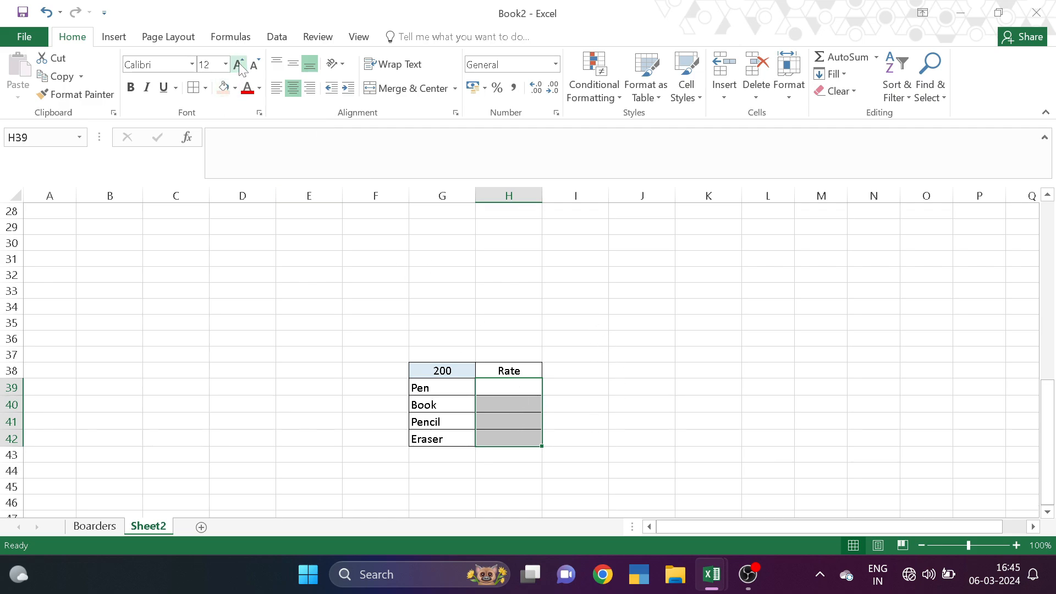
pyautogui.click(239, 65)
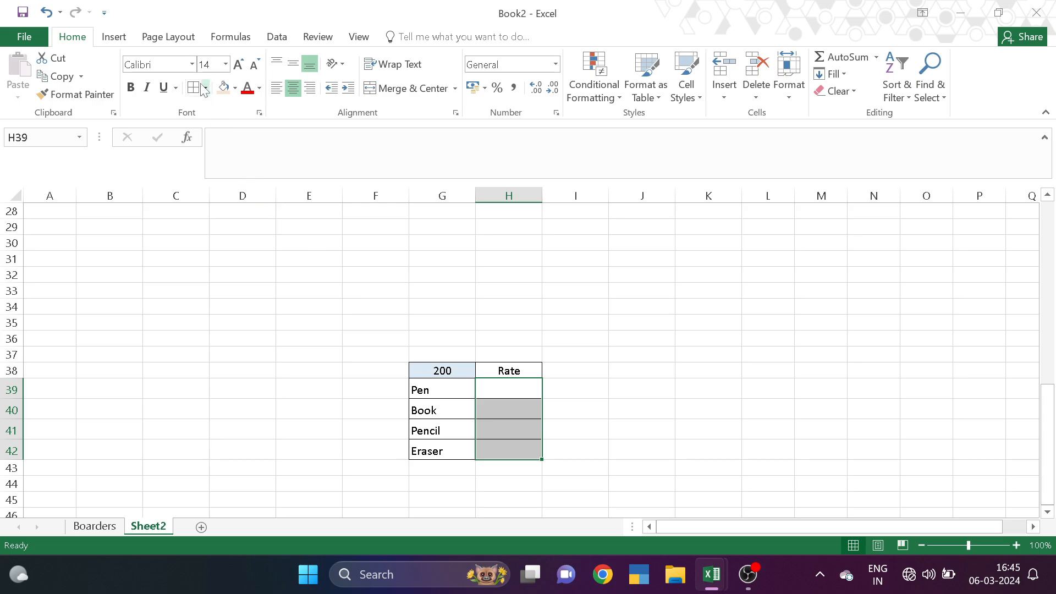
pyautogui.click(191, 65)
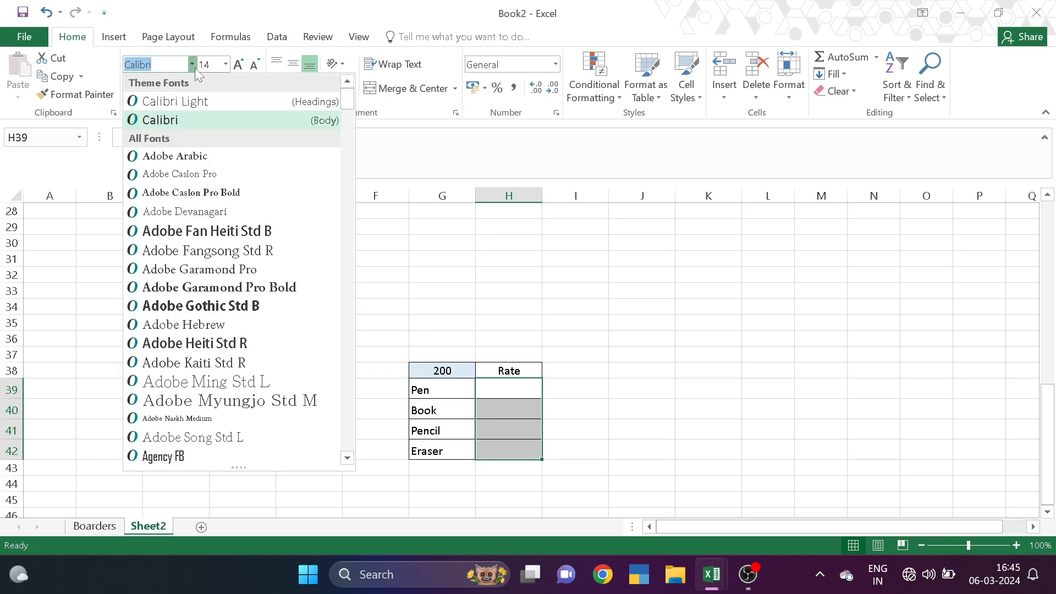
pyautogui.click(179, 194)
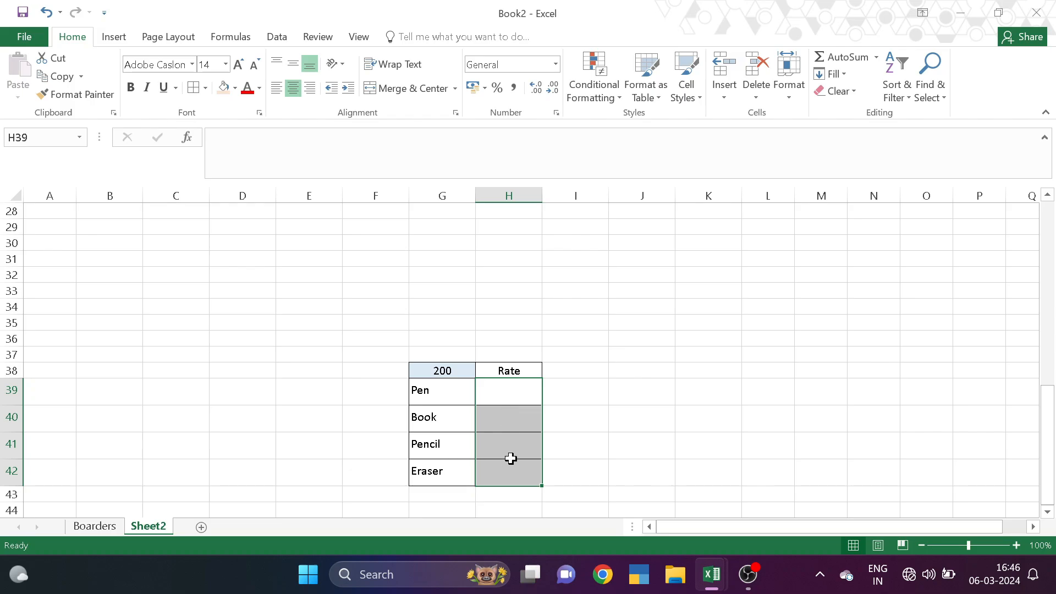
# - Enter the rates 50, 50, 40 and 60 for Pen, Book, Pencil and Eraser in H39:H42
pyautogui.click(509, 395)
pyautogui.write('50')
pyautogui.press('Return')
pyautogui.write('50')
pyautogui.press('Return')
pyautogui.write('40')
pyautogui.press('Return')
pyautogui.write('60')
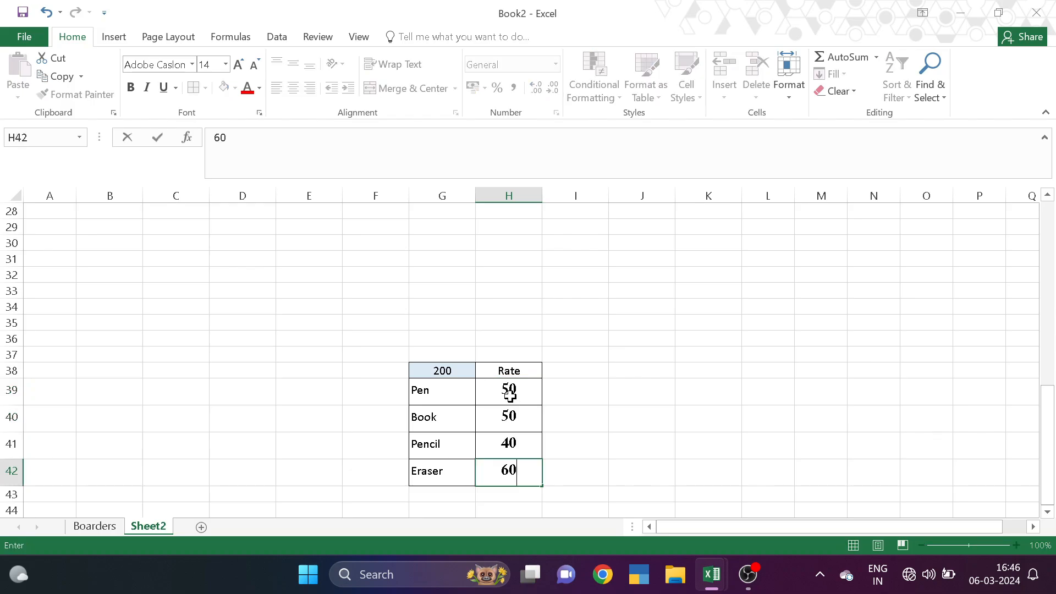
pyautogui.click(582, 376)
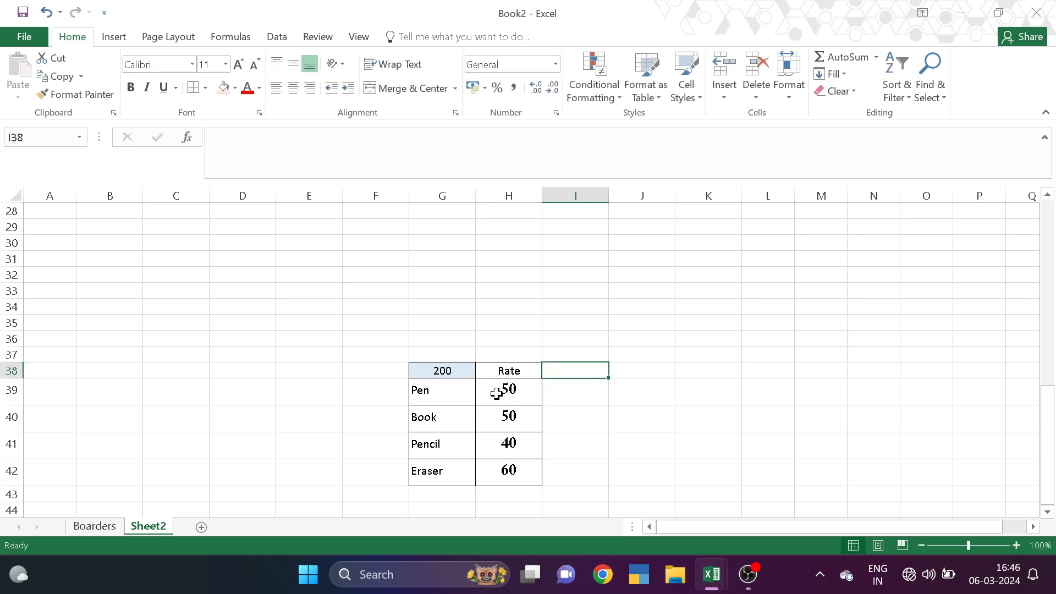
# - Total the rates in H43 with the formula =SUM(H39:H42)
pyautogui.click(506, 497)
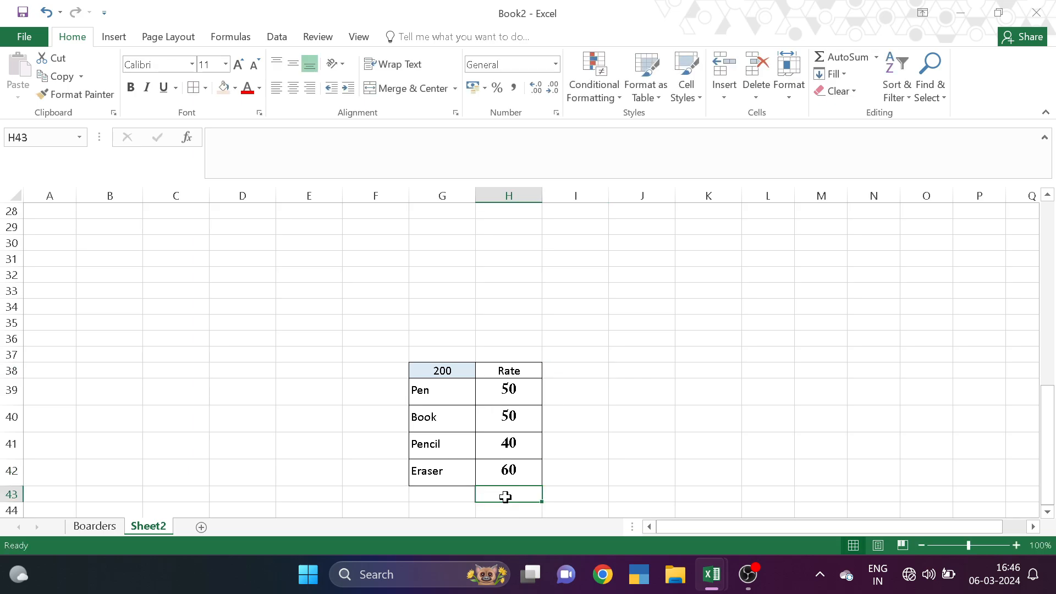
pyautogui.hotkey('alt', '=')
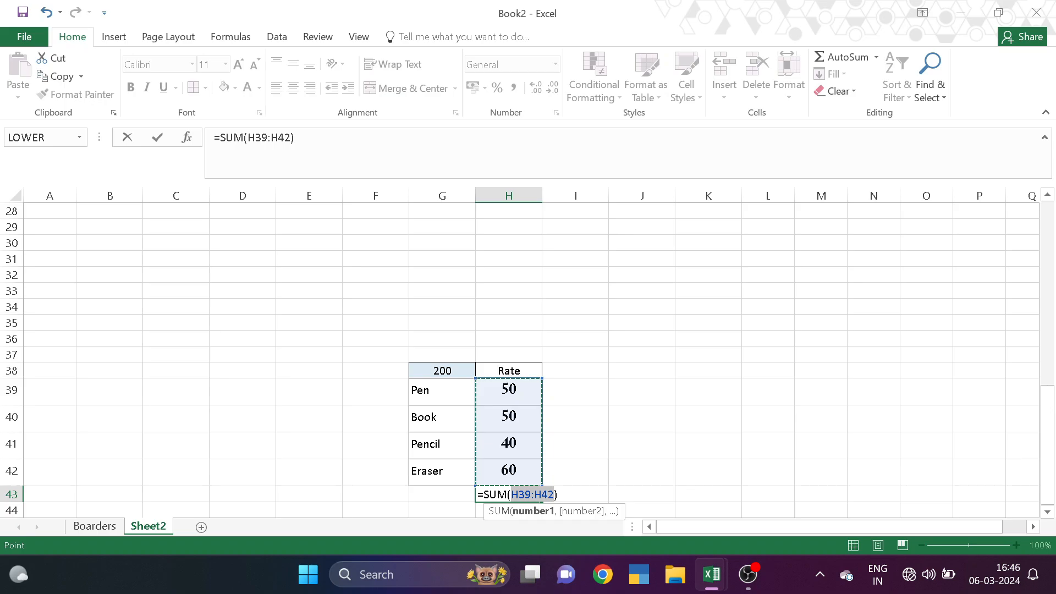
pyautogui.press('Return')
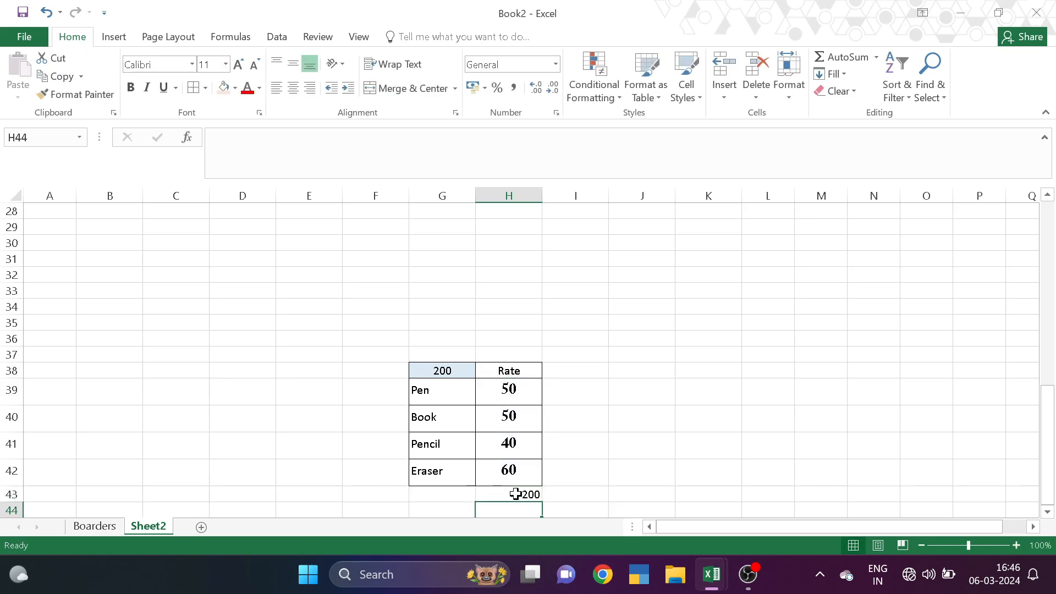
pyautogui.click(515, 494)
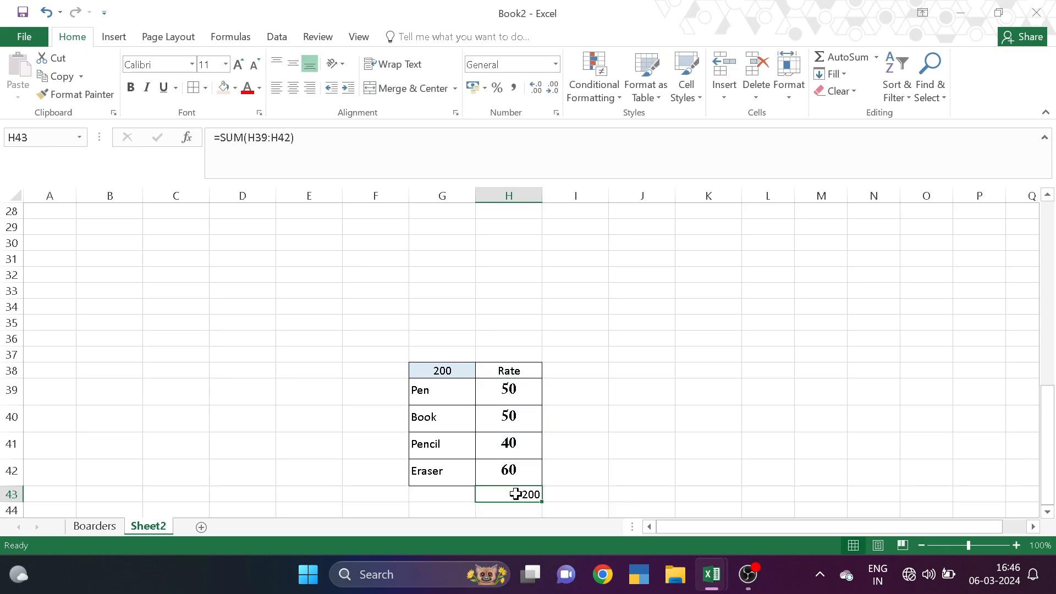
# - Name the small item and rate table G38:H42 "Exp"
pyautogui.click(460, 369)
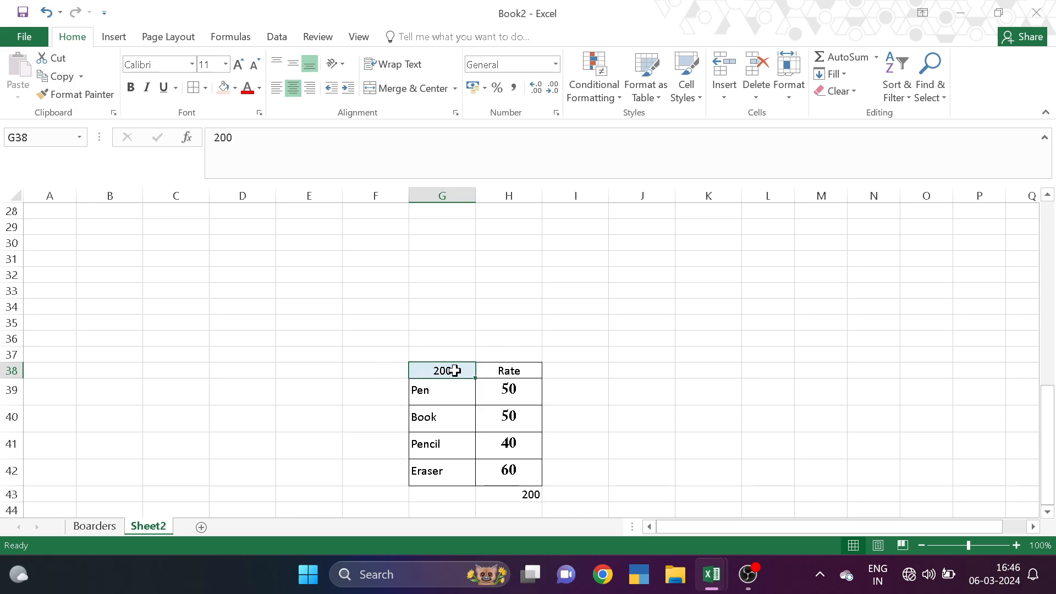
pyautogui.moveTo(440, 357); pyautogui.dragTo(526, 471)
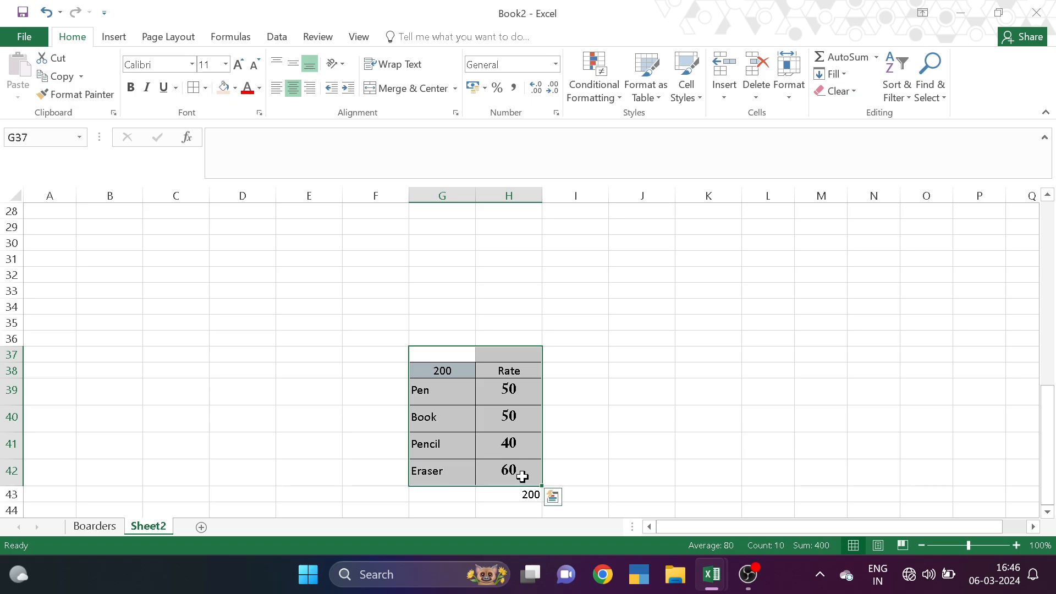
pyautogui.click(575, 392)
pyautogui.moveTo(429, 370); pyautogui.dragTo(526, 471)
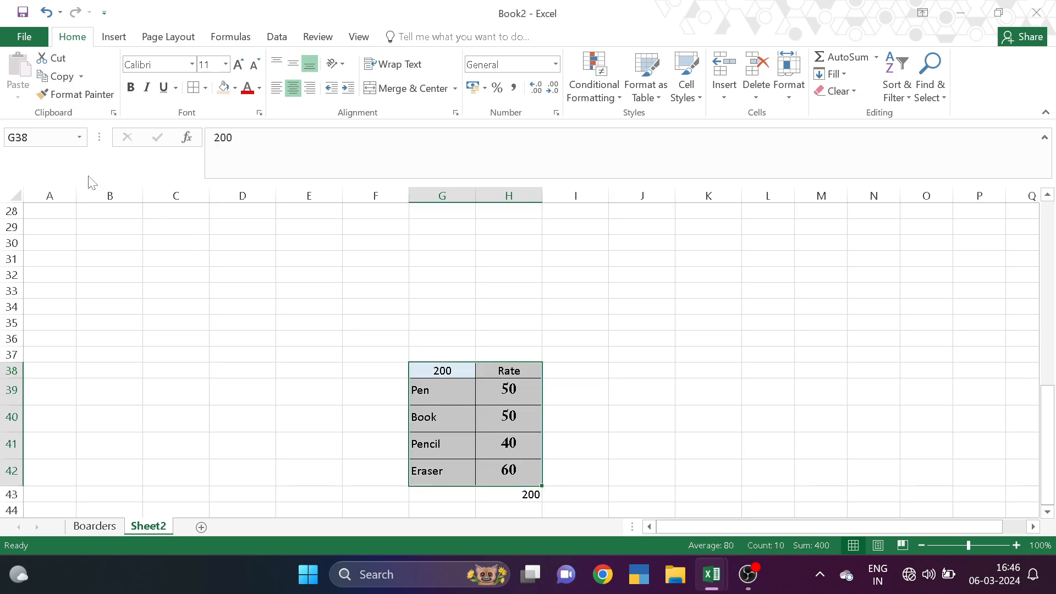
pyautogui.click(44, 137)
pyautogui.write('Exp')
pyautogui.click(363, 369)
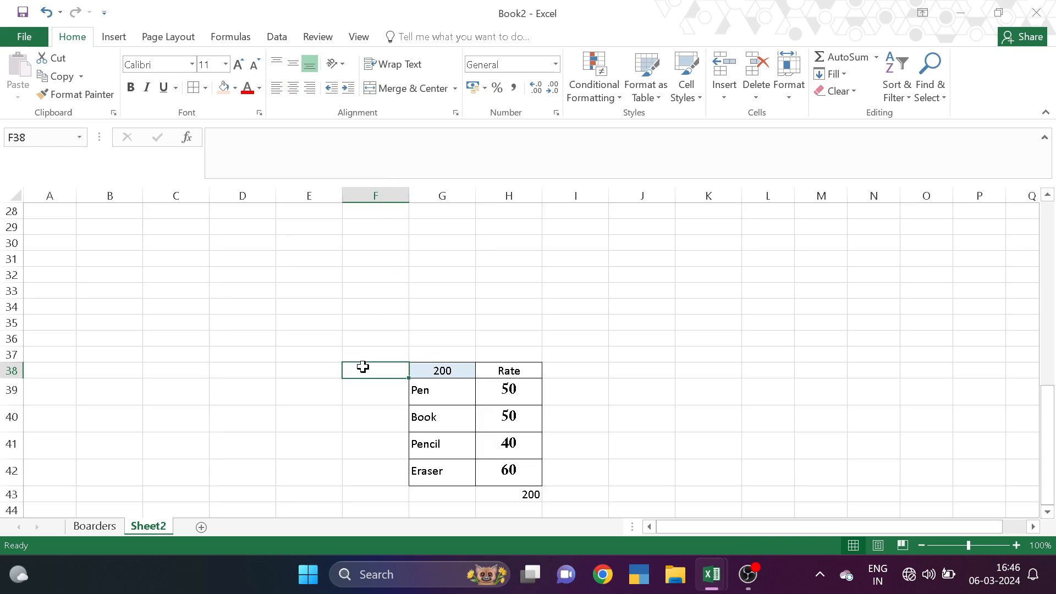
# - Insert a hyperlink on the first Exp. value in E9 that points to the defined name Exp in this document
pyautogui.scroll(6, 364, 367)
pyautogui.scroll(3, 308, 336)
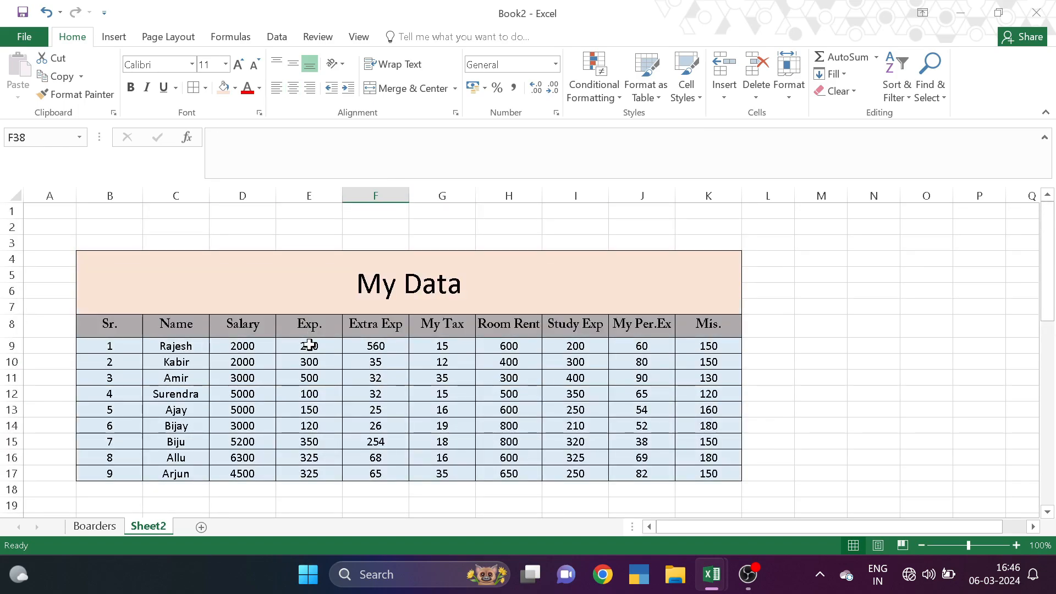
pyautogui.click(320, 349)
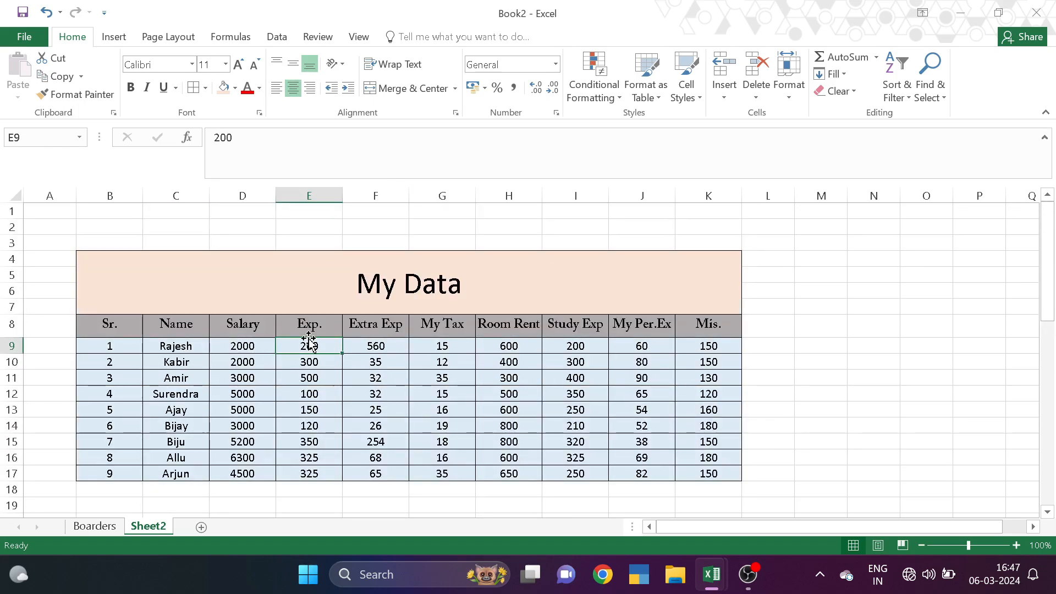
pyautogui.click(119, 40)
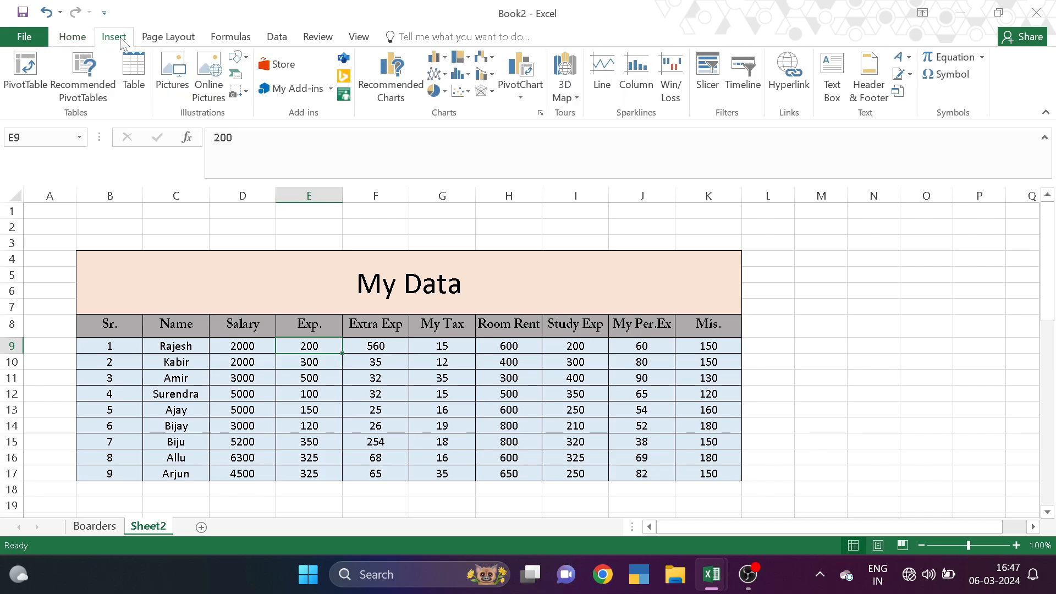
pyautogui.click(788, 94)
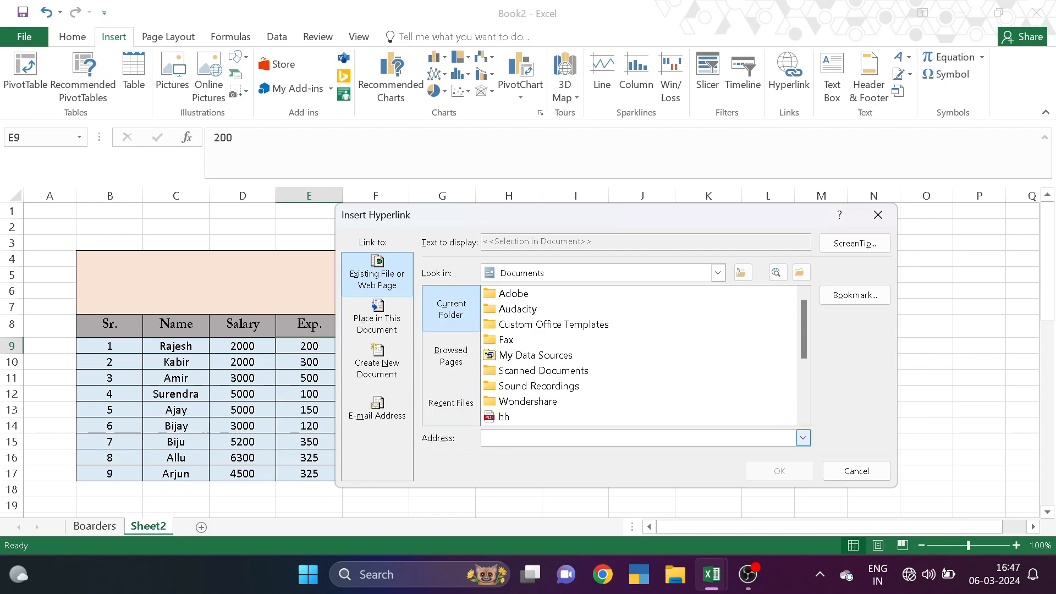
pyautogui.click(363, 325)
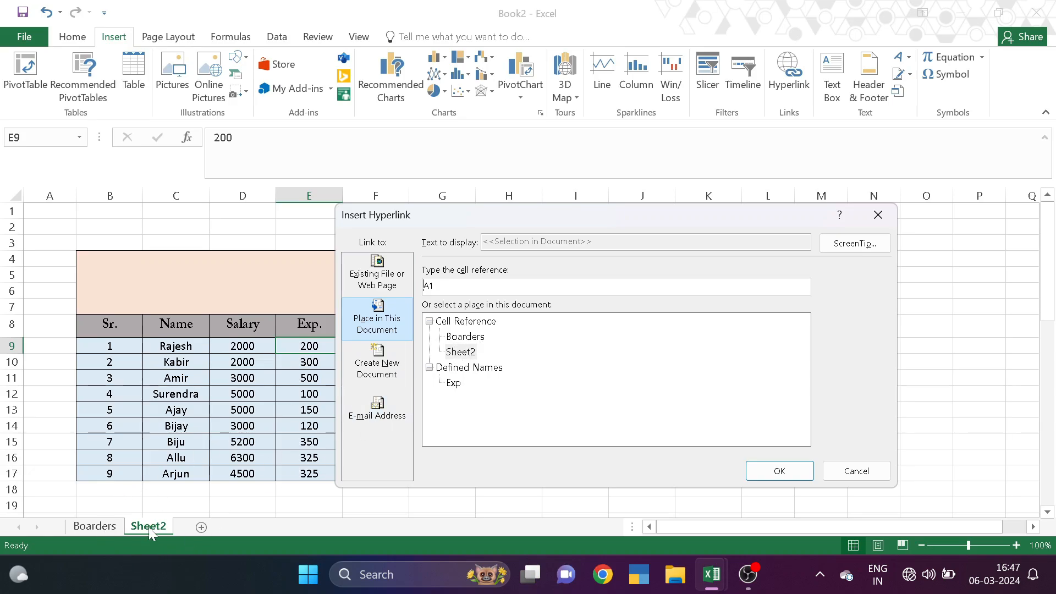
pyautogui.click(455, 352)
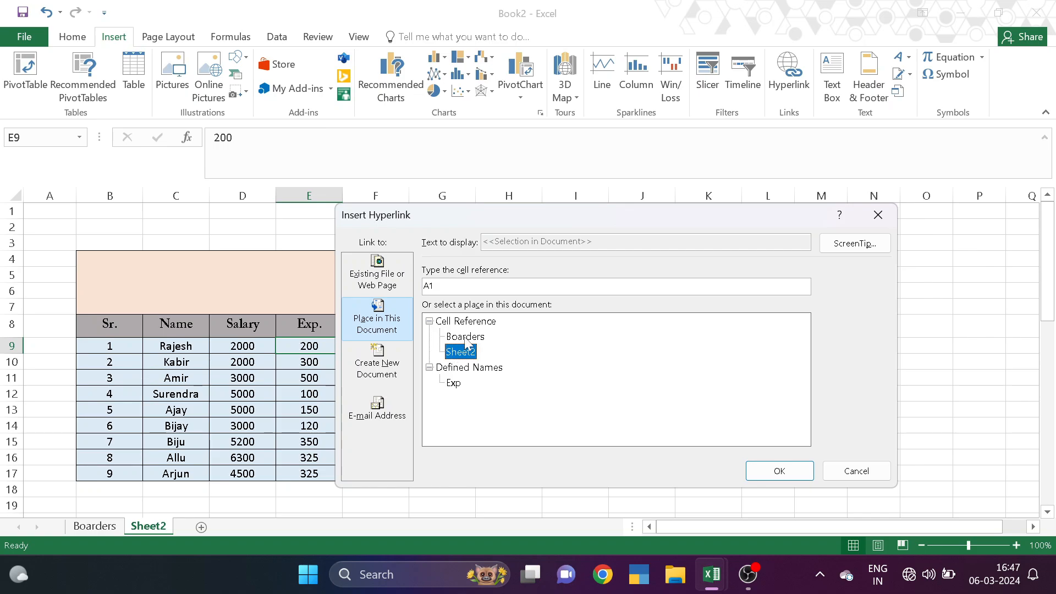
pyautogui.click(466, 340)
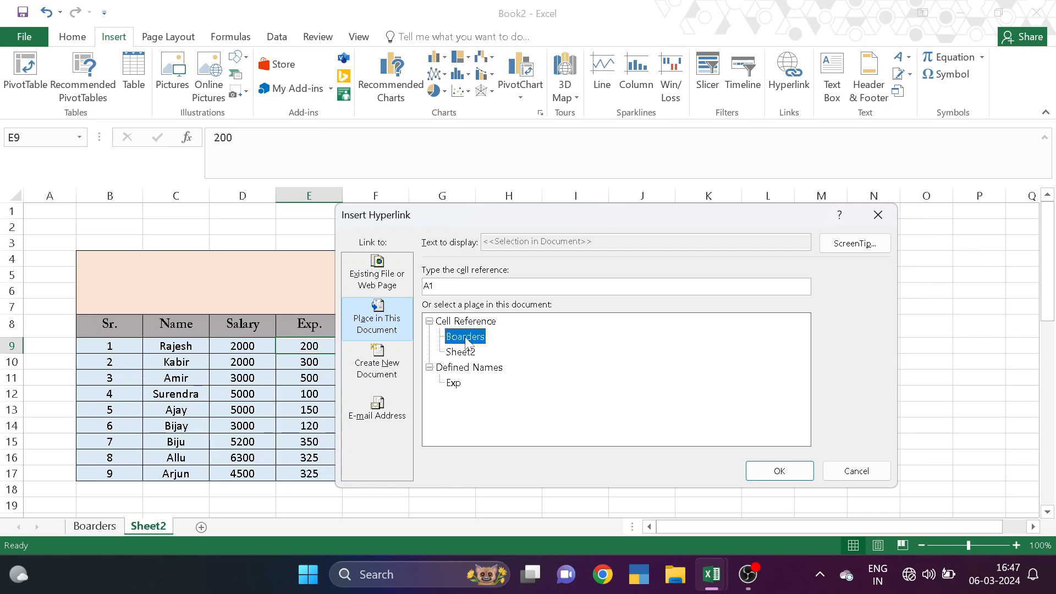
pyautogui.click(454, 384)
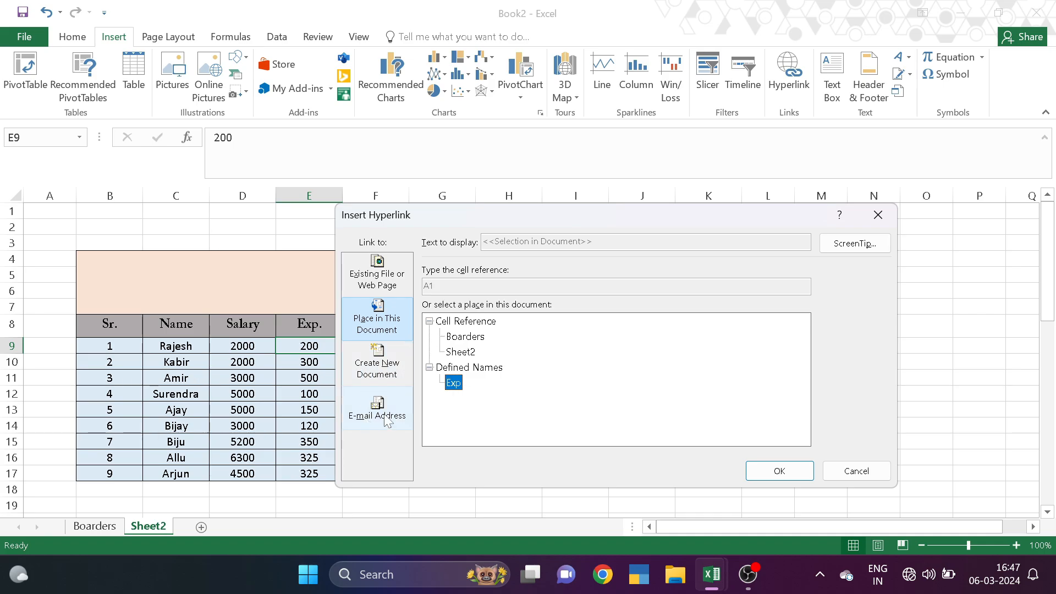
pyautogui.click(780, 474)
pyautogui.click(807, 241)
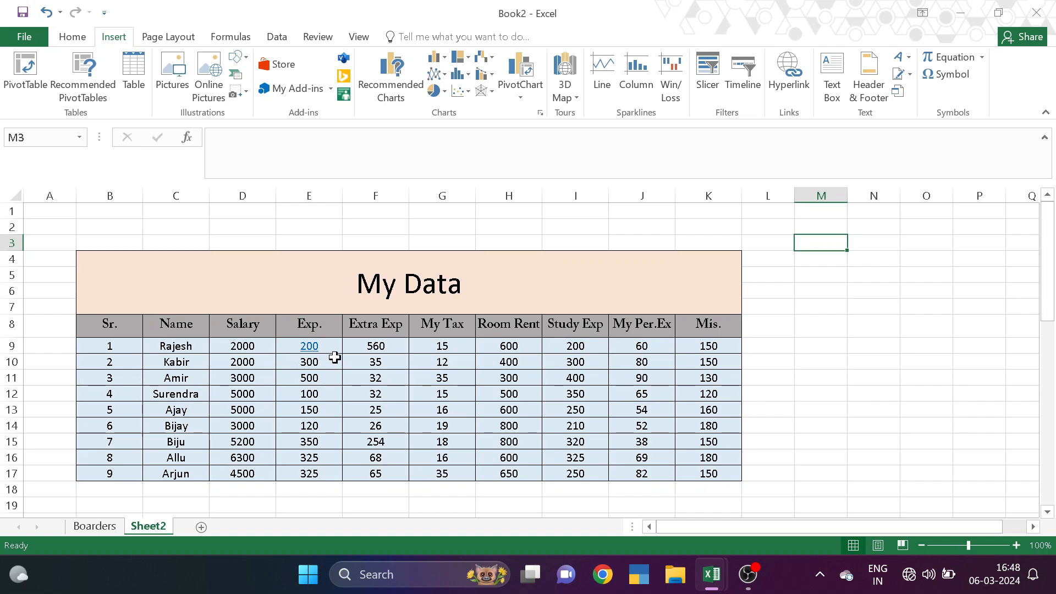
# - Test the E9 hyperlink by following it to the rate table three times, returning to the My Data table each time
pyautogui.click(307, 351)
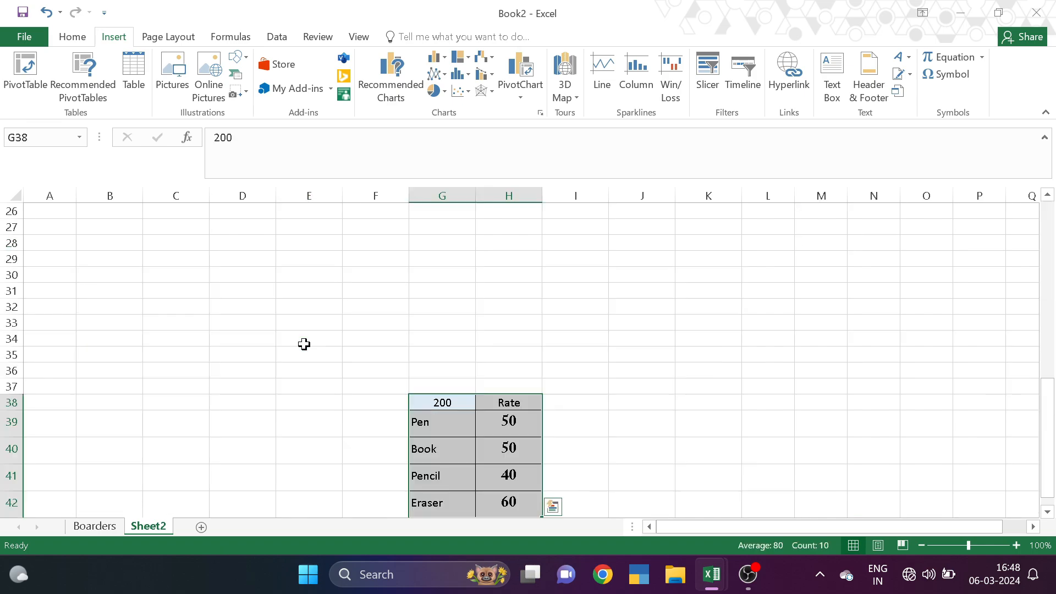
pyautogui.scroll(9, 458, 438)
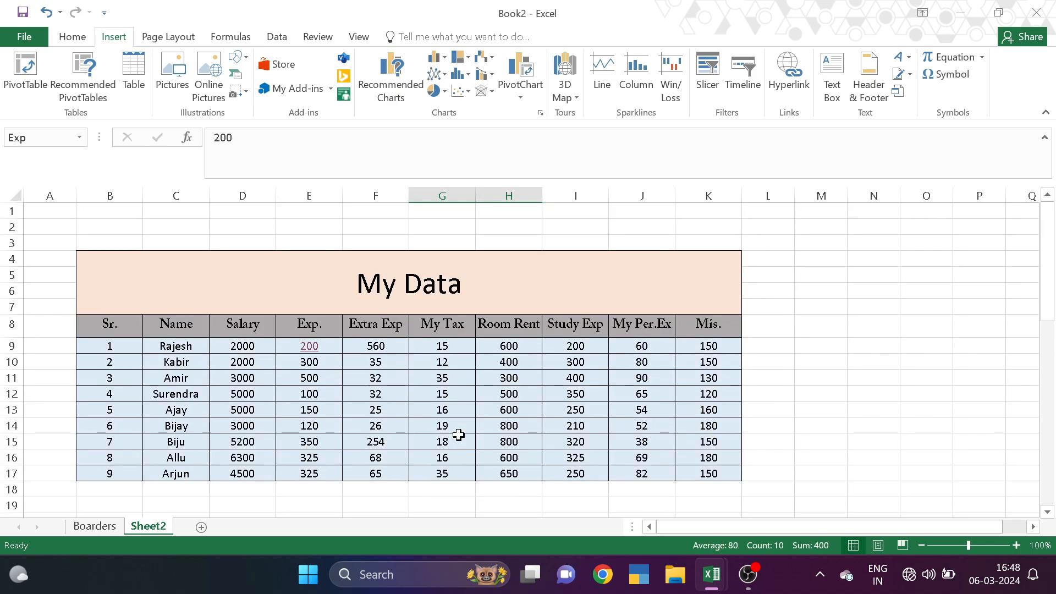
pyautogui.click(306, 352)
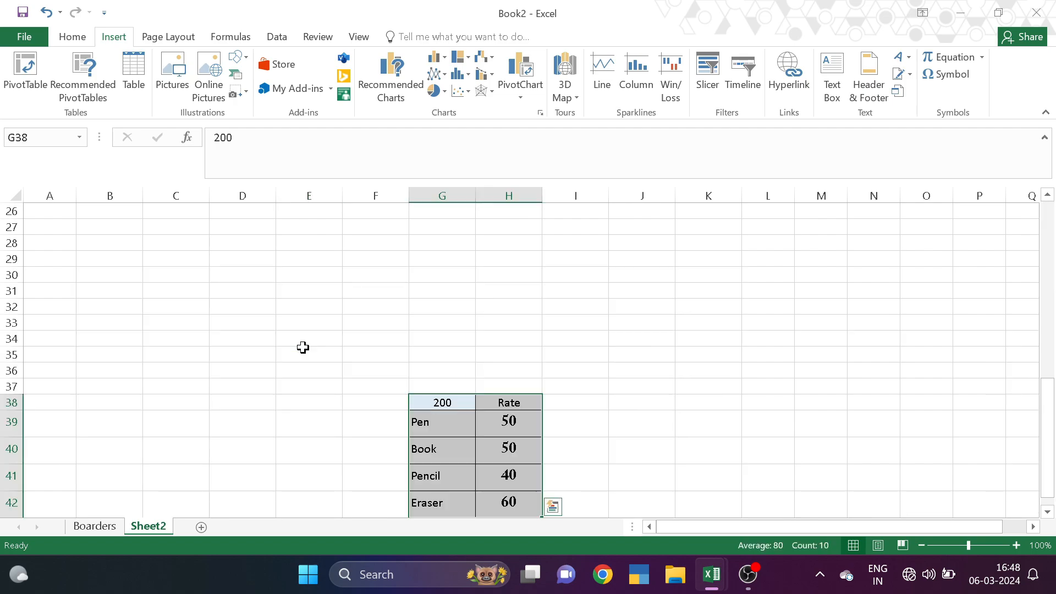
pyautogui.scroll(8, 347, 378)
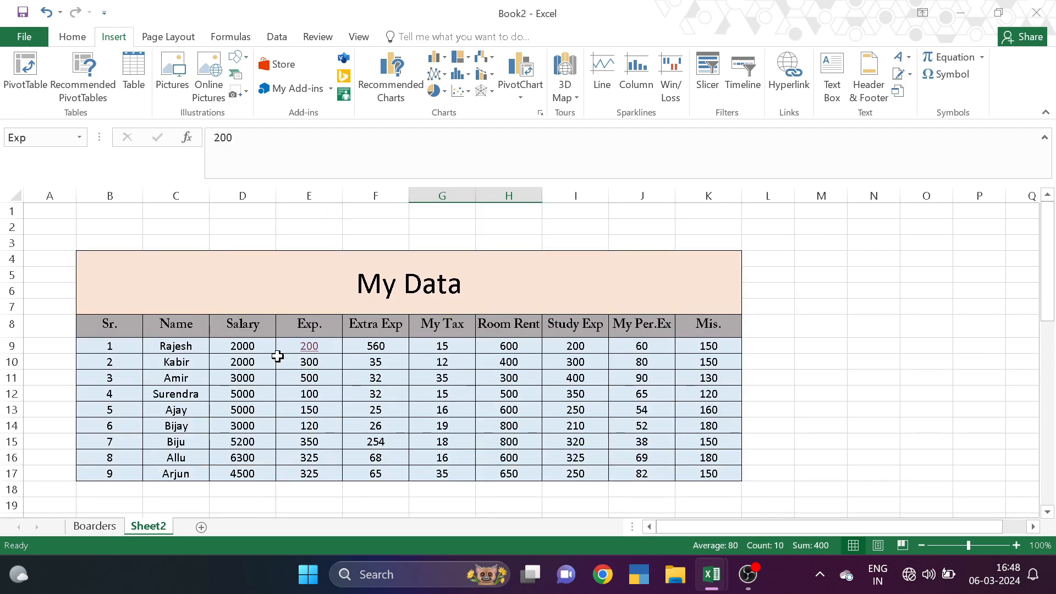
pyautogui.click(312, 357)
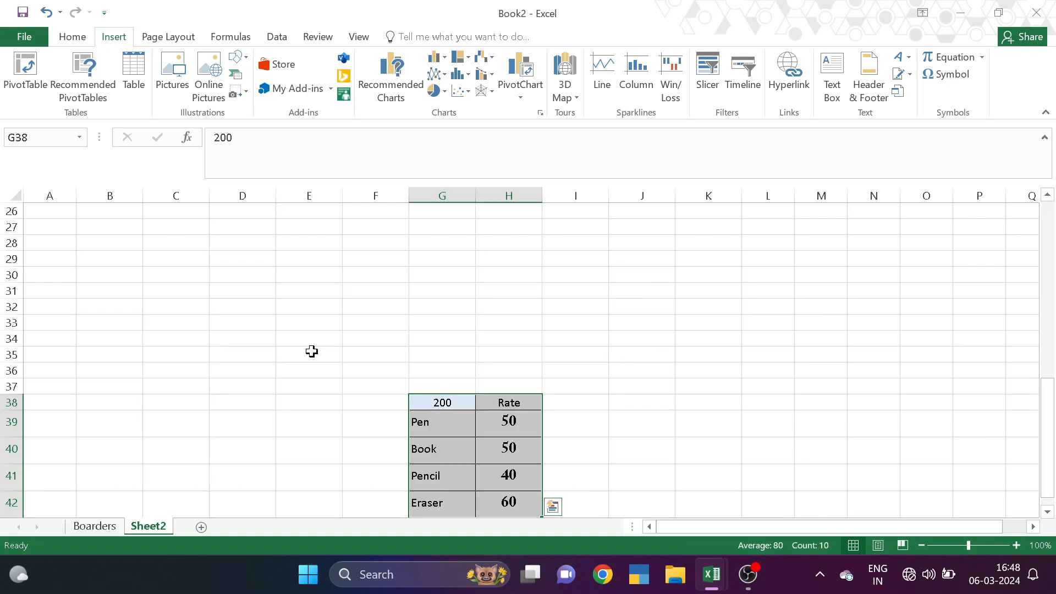
pyautogui.scroll(8, 391, 407)
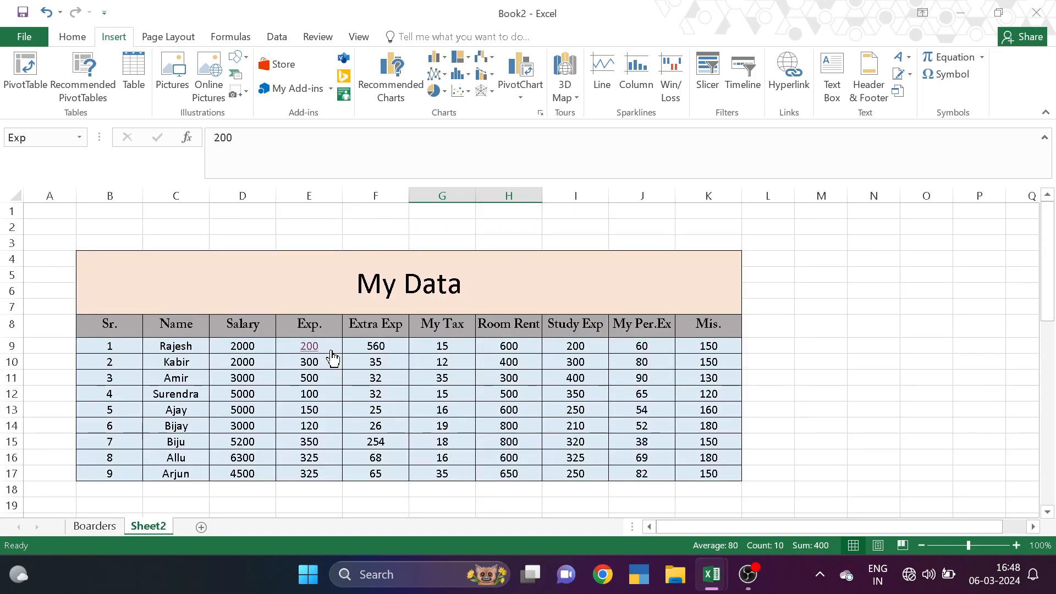
# - Apply Clear Hyperlinks to E9 in the Exp. column
pyautogui.click(316, 325)
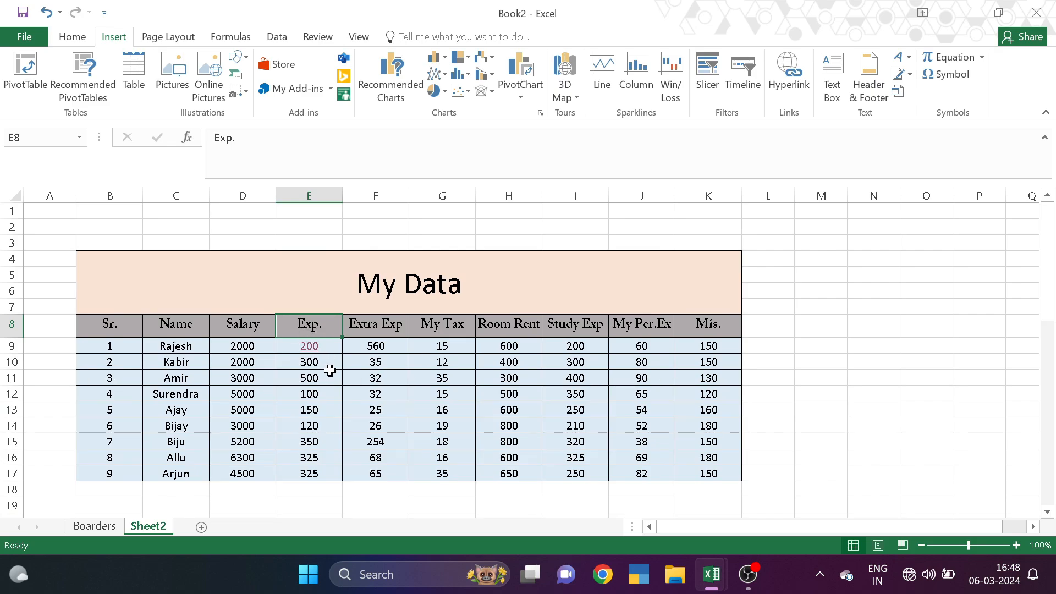
pyautogui.press('Down')
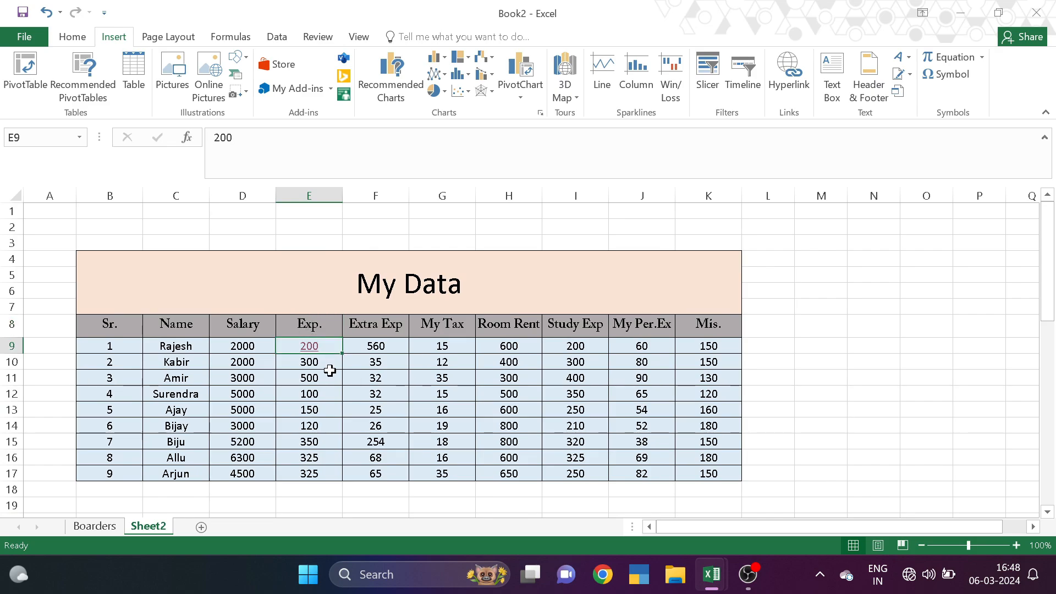
pyautogui.click(70, 39)
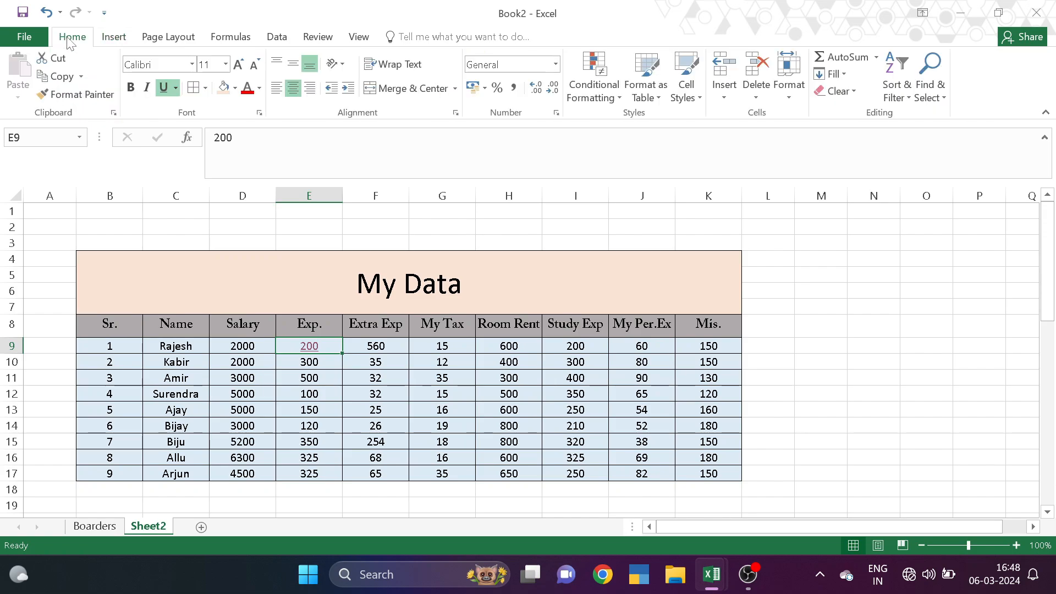
pyautogui.click(835, 92)
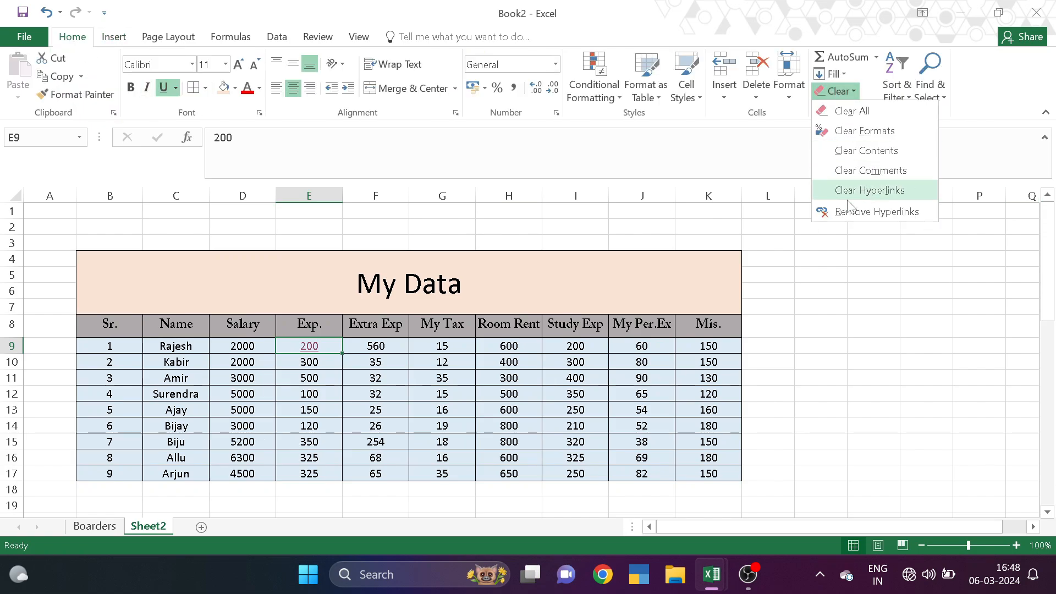
pyautogui.click(892, 190)
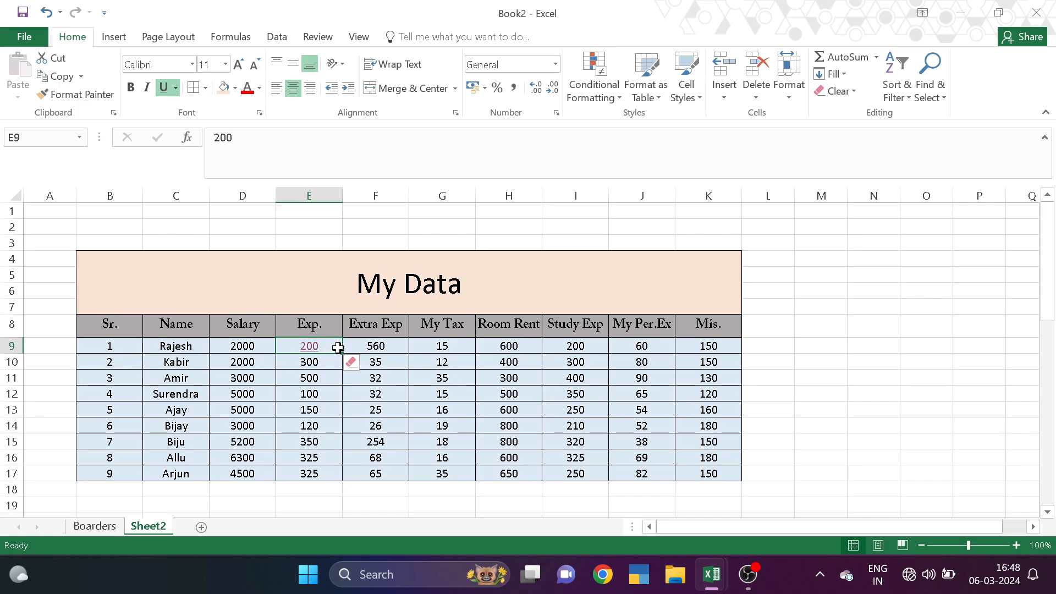
pyautogui.click(489, 382)
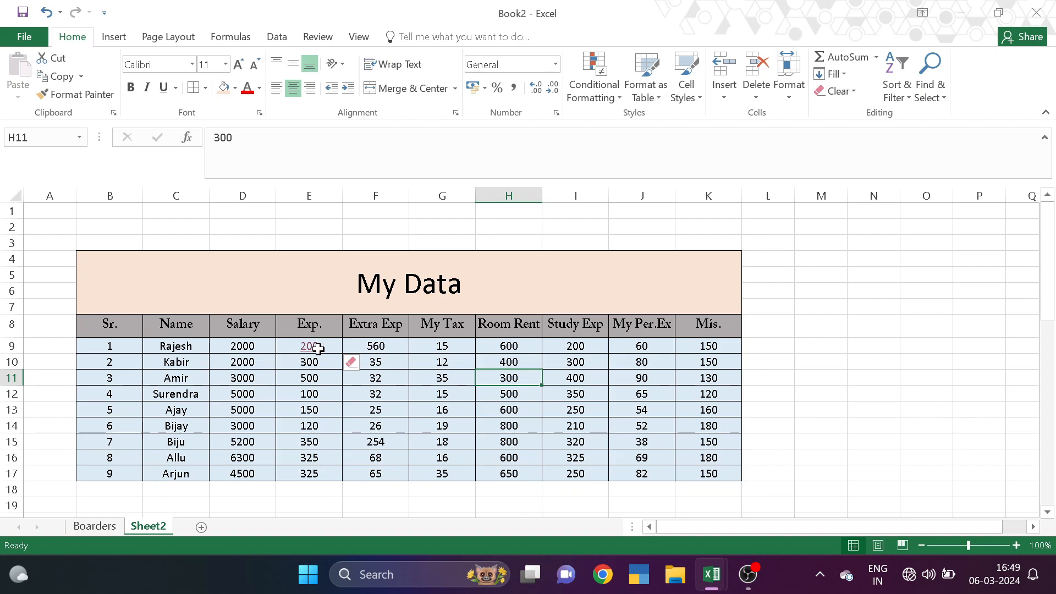
# - Apply Remove Hyperlinks to E9 to strip both the link and the cell's formatting
pyautogui.click(318, 349)
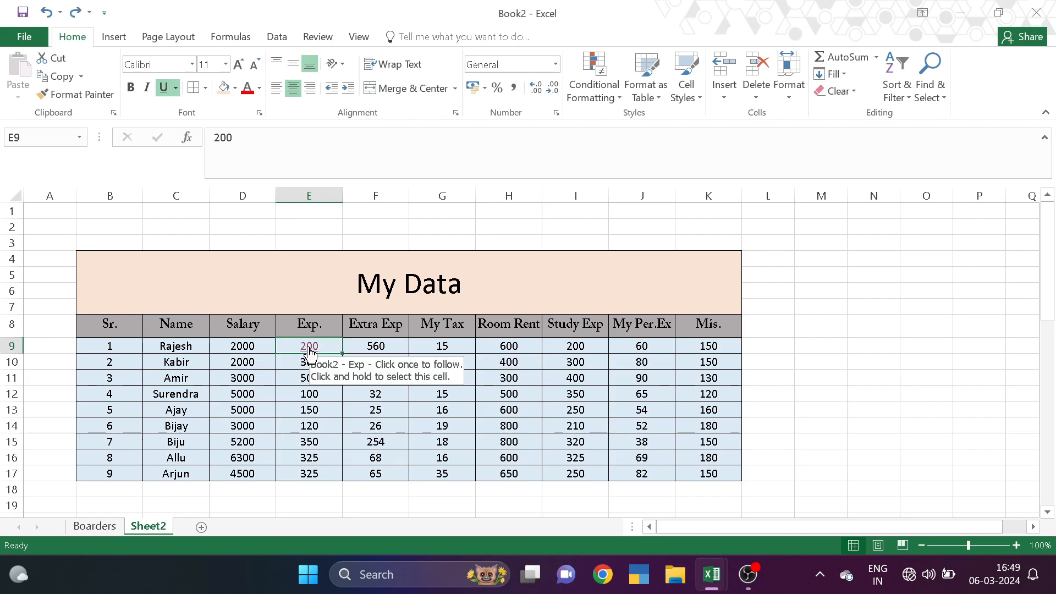
pyautogui.click(835, 91)
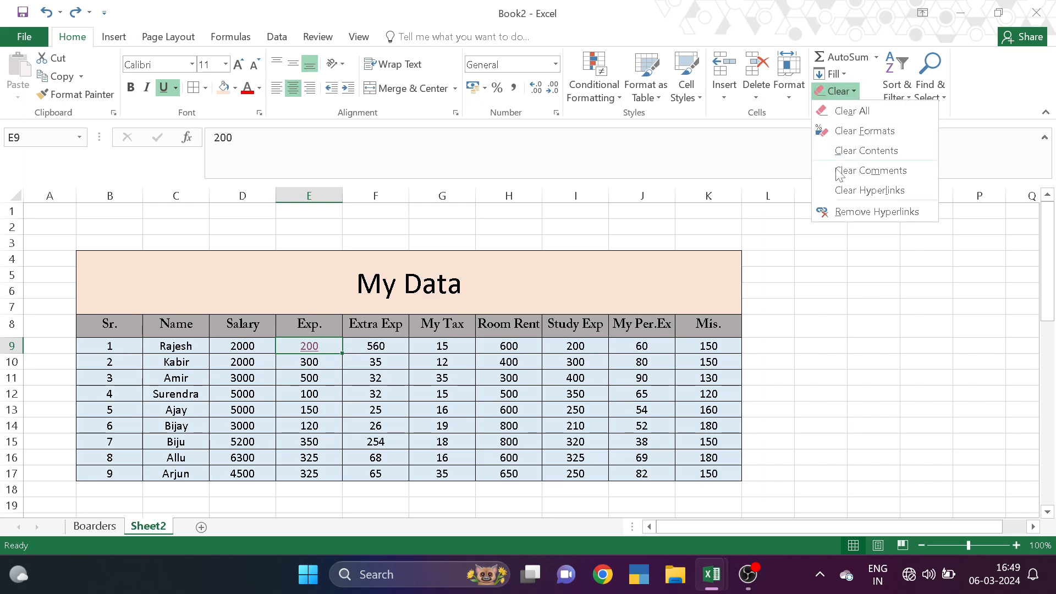
pyautogui.click(876, 213)
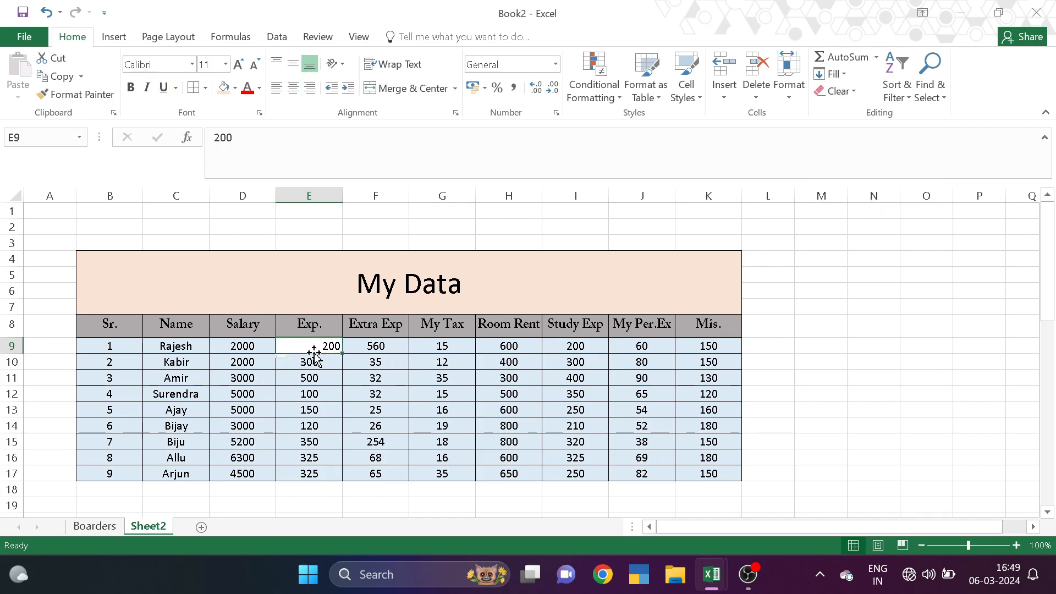
pyautogui.click(472, 364)
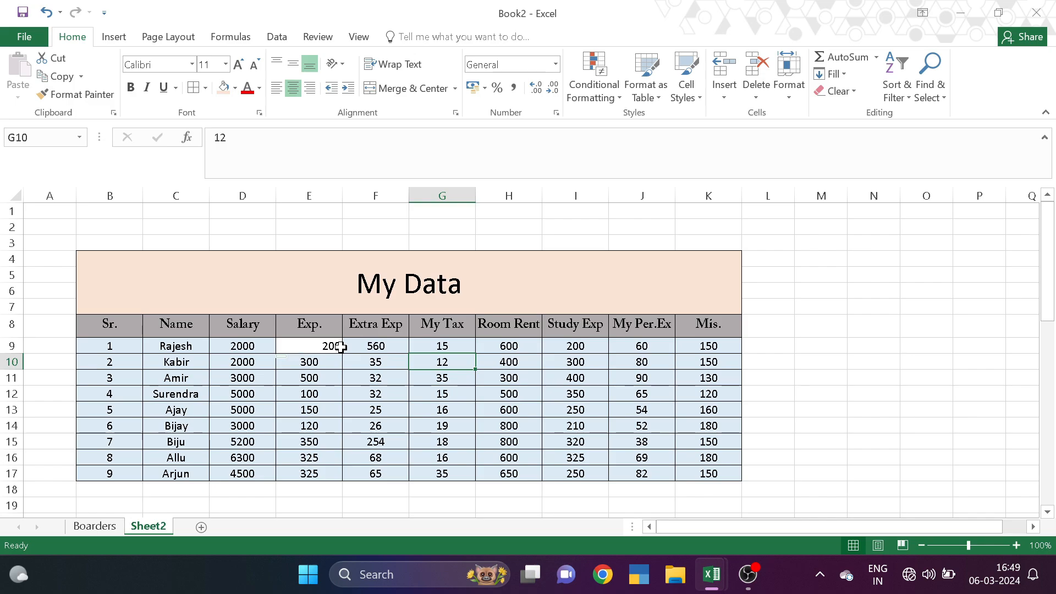
# - Open the list of Clear options for cell G10
pyautogui.click(847, 90)
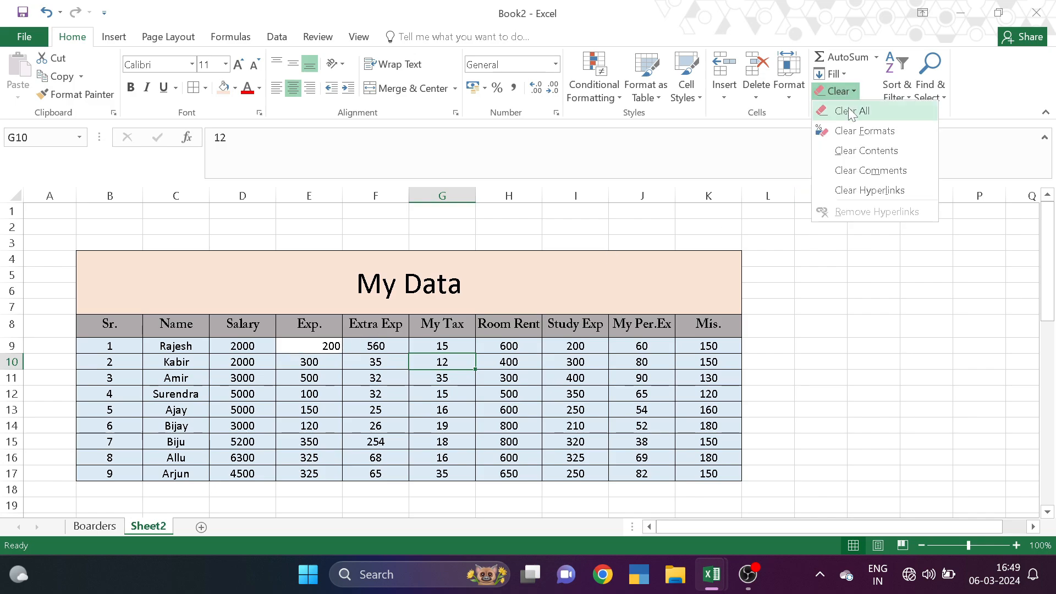